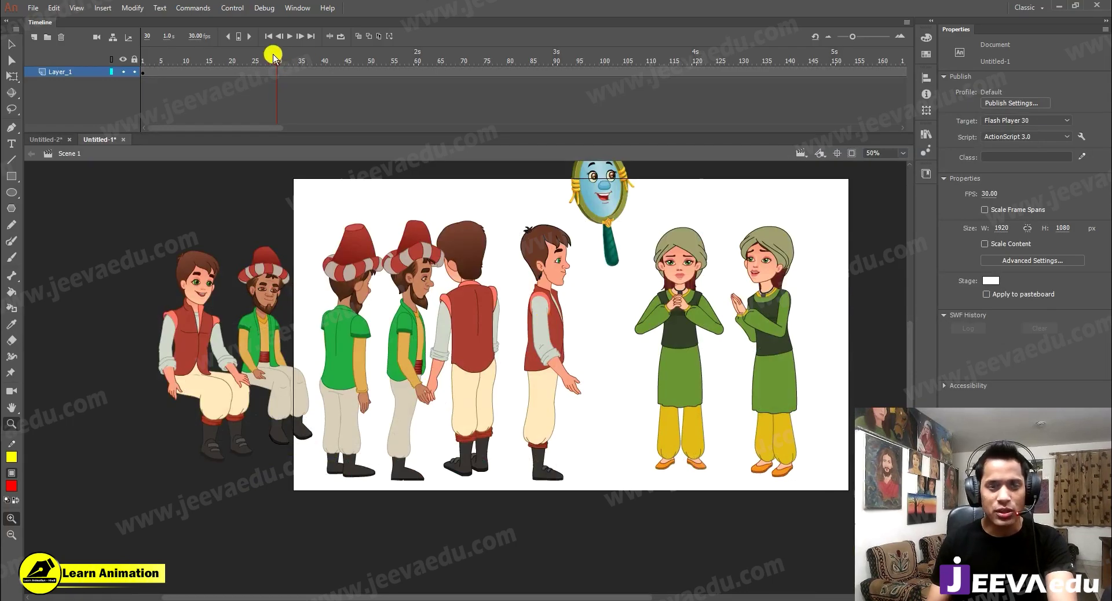
Step: Look over the character poses in Untitled-1 and the background and audio waveform on Layer_3 in Untitled-2
click(212, 63)
click(388, 383)
drag(516, 398, 483, 434)
drag(344, 332, 332, 332)
drag(695, 327, 512, 355)
alt+click(561, 326)
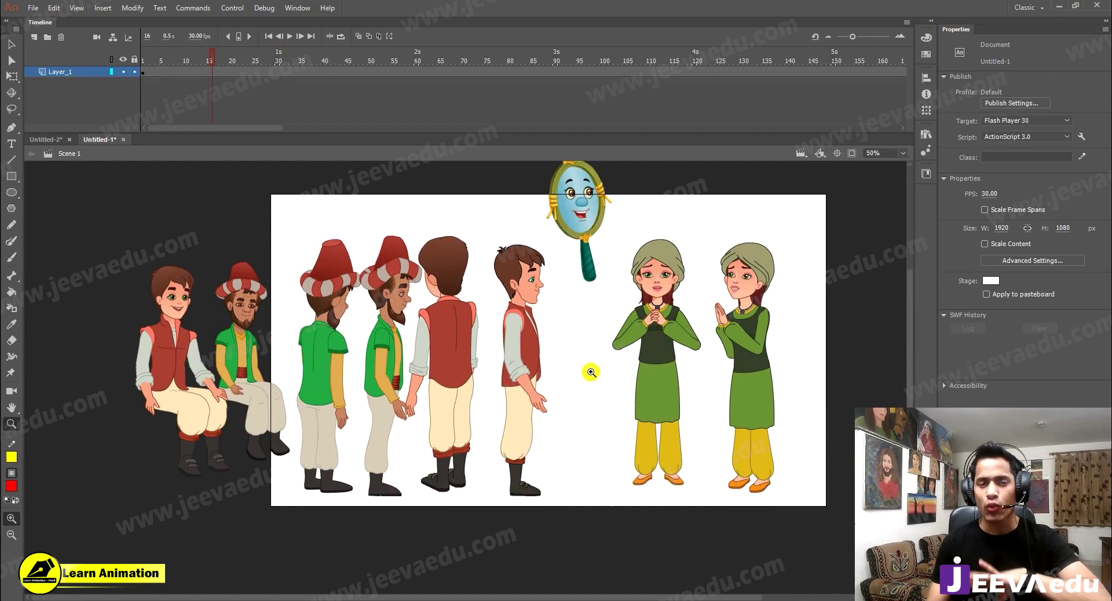
click(38, 140)
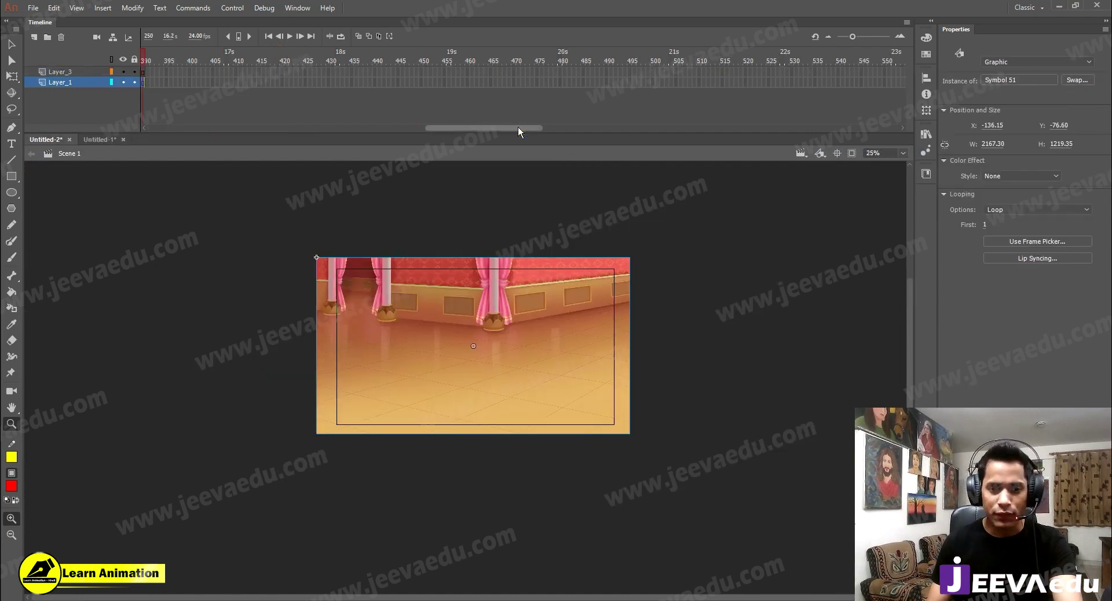
drag(518, 127, 308, 130)
click(198, 76)
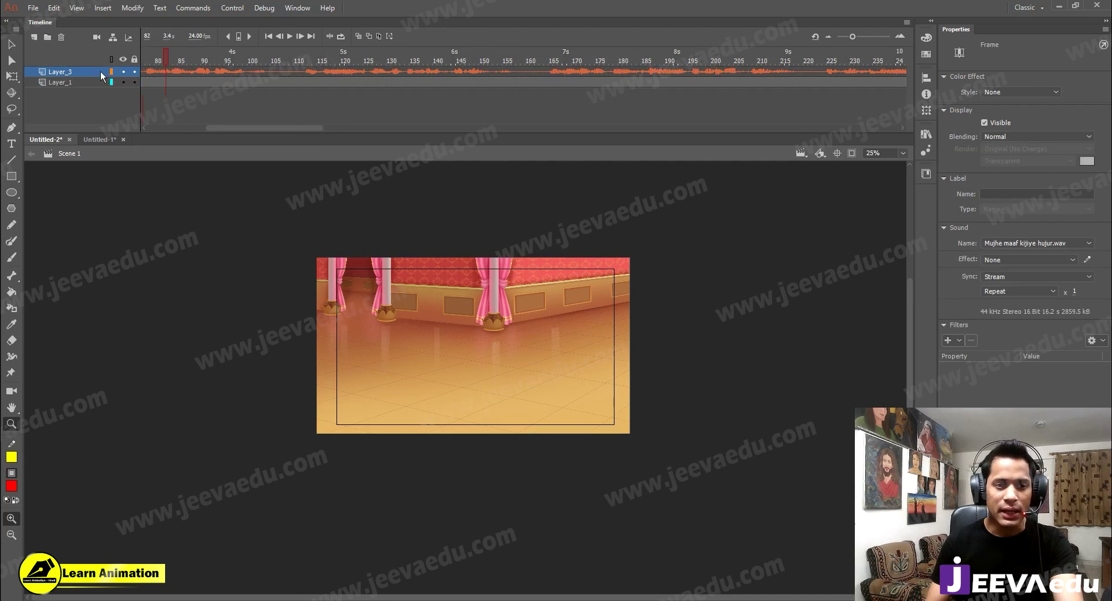
click(100, 72)
click(185, 71)
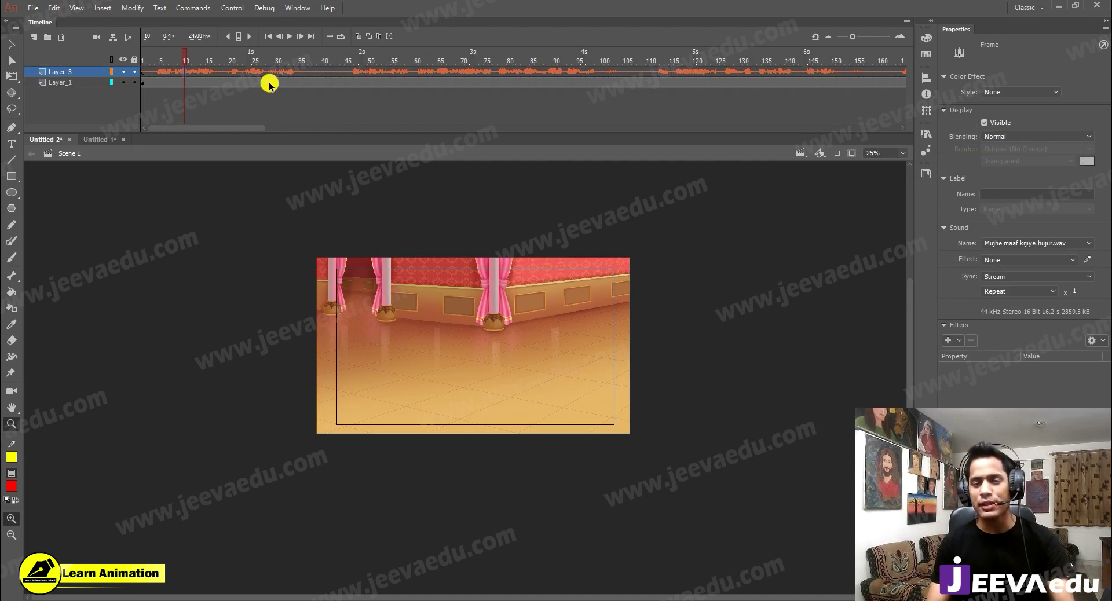
Step: Review the file import options and check the imported assets in the Untitled-2 library
click(33, 8)
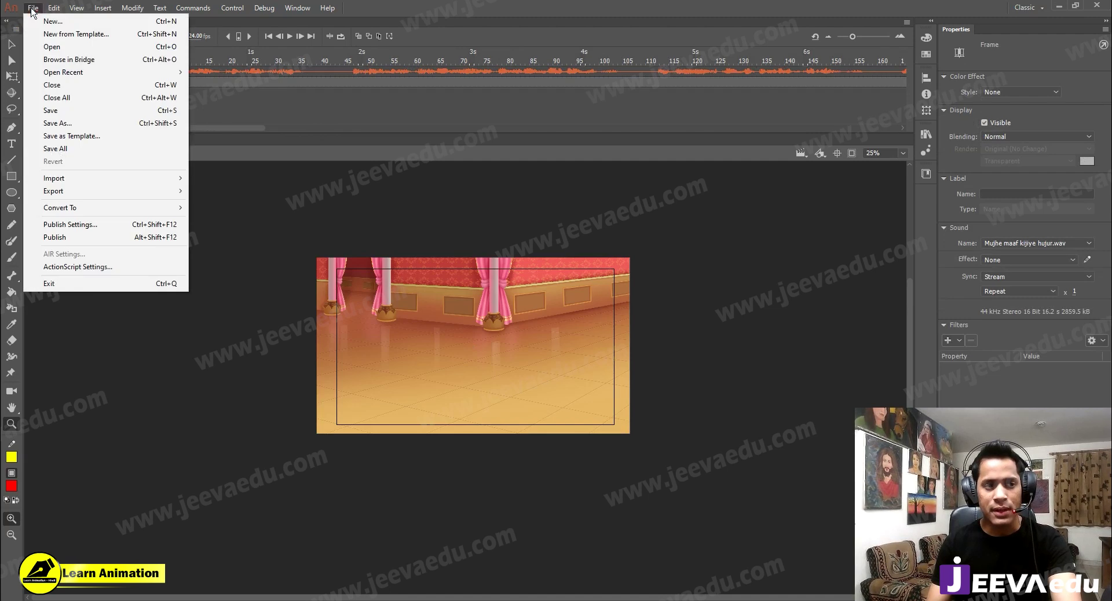
mouse_move(82, 179)
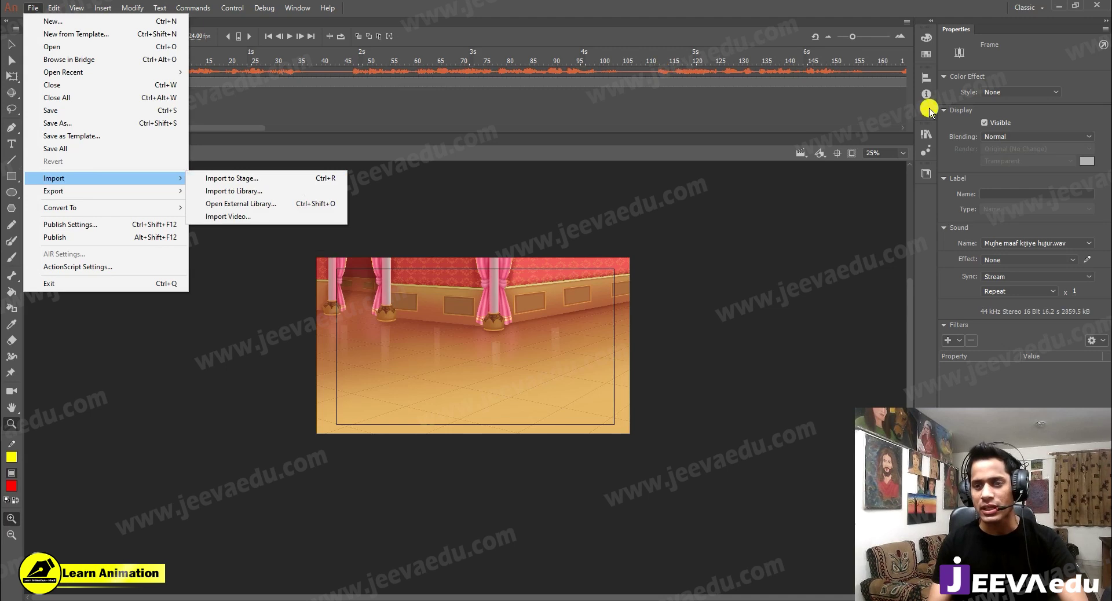
click(926, 137)
click(927, 135)
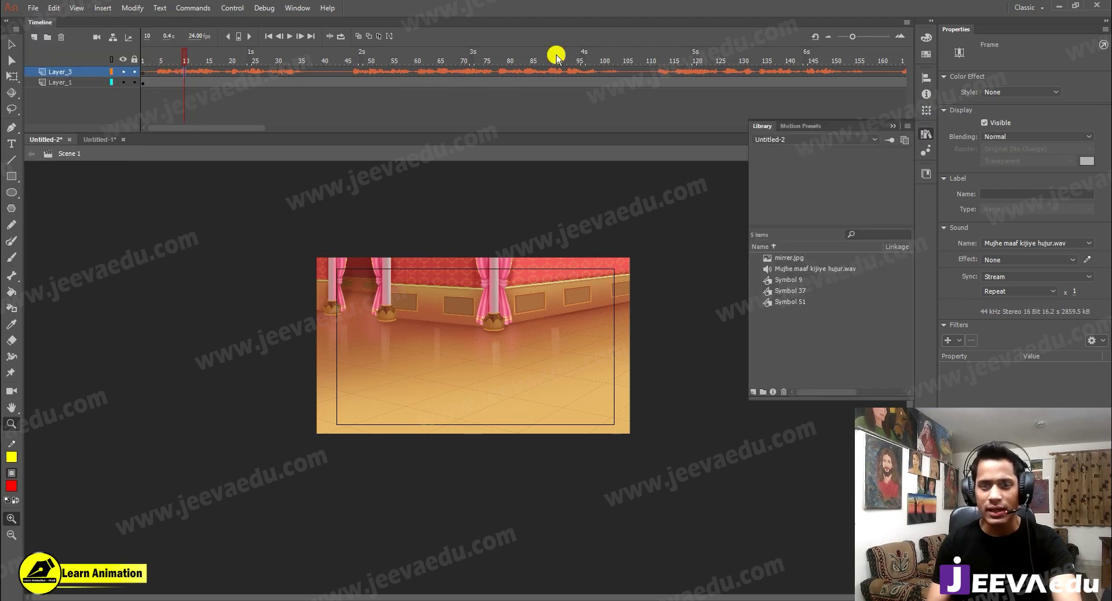
click(893, 126)
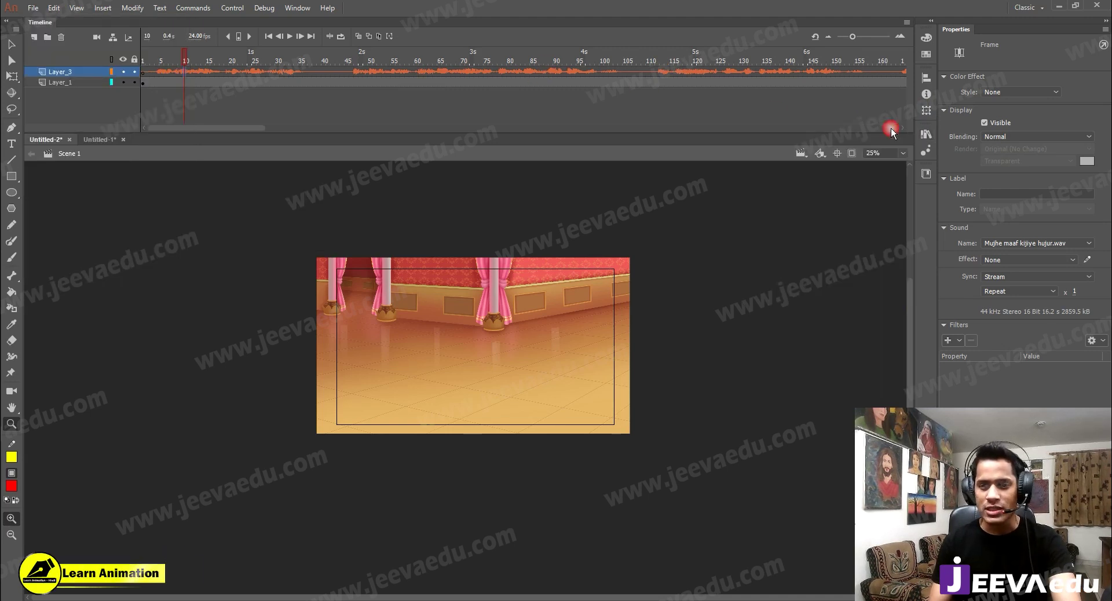
Step: Open the nested background symbols Symbol 51 and Symbol 37, and break the Symbol 9 instance apart into its bitmap
click(454, 320)
alt+click(474, 433)
key(v)
click(473, 432)
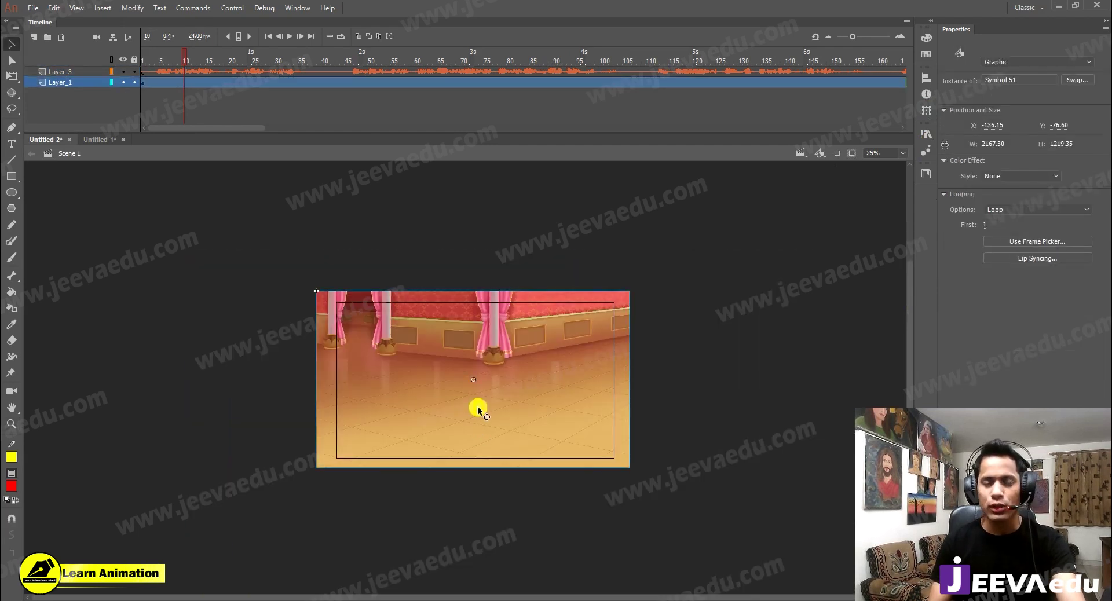
double_click(478, 409)
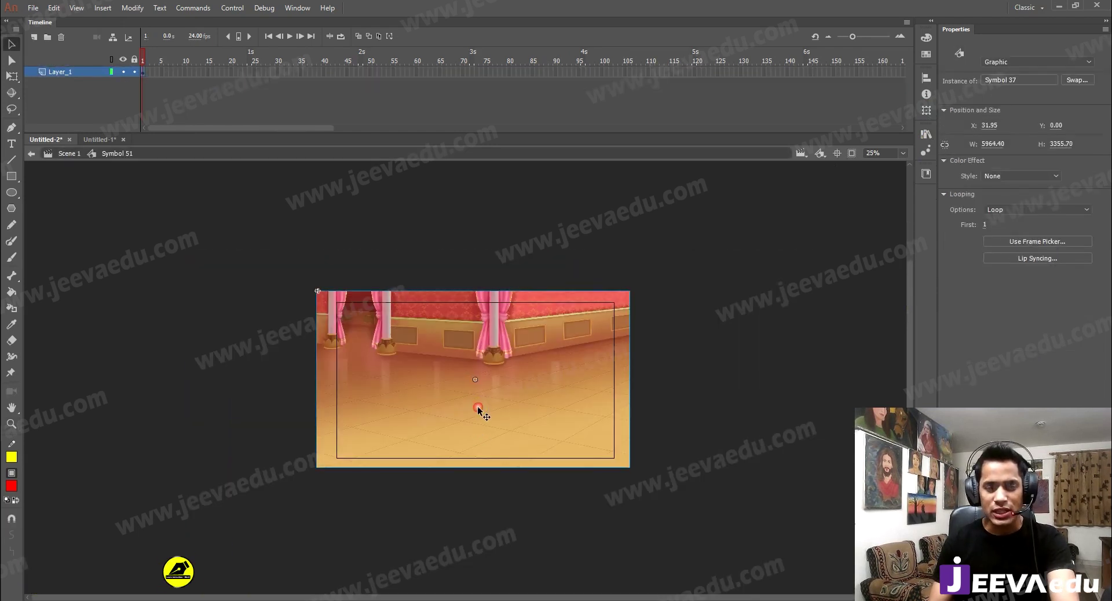
double_click(478, 409)
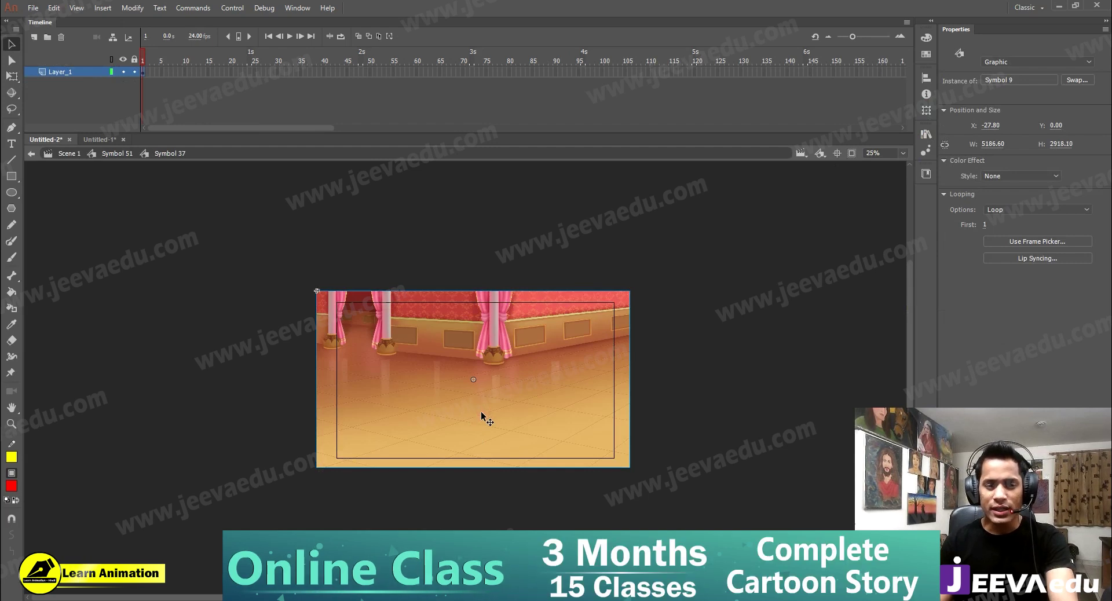
double_click(518, 410)
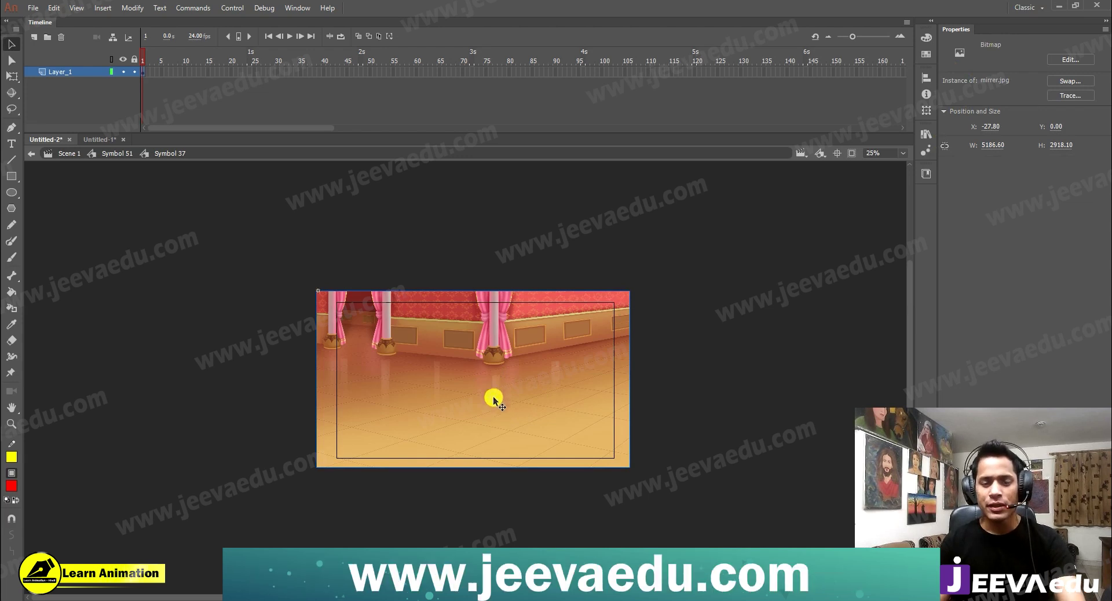
key(z)
click(443, 397)
drag(458, 390, 467, 461)
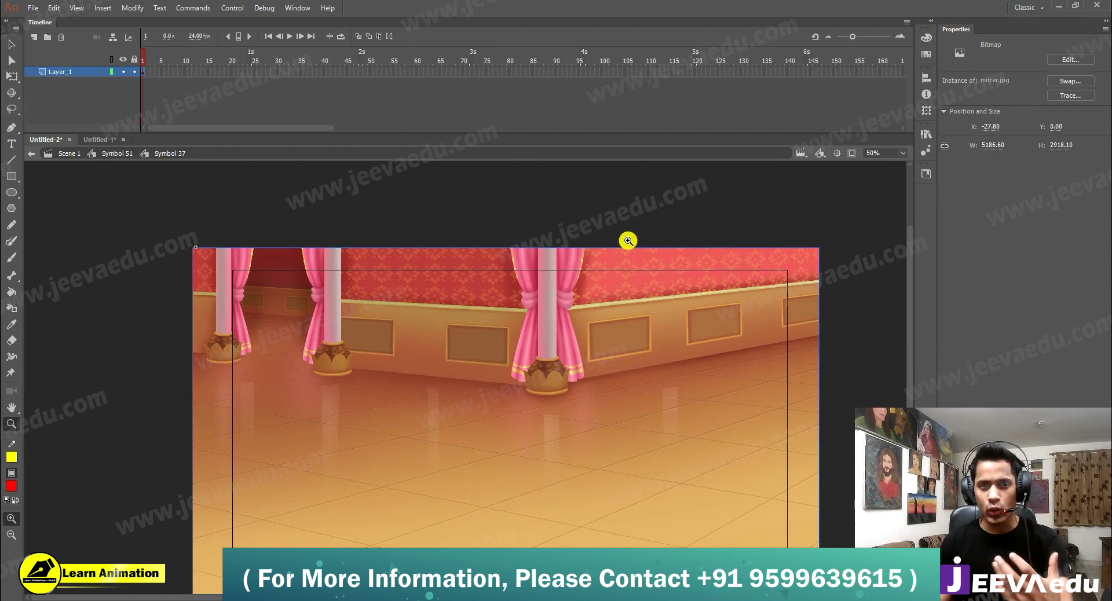
Step: Copy the audio layer Layer_3 from Scene 1 and paste it inside the background symbol Symbol 51
click(113, 154)
click(70, 154)
alt+click(385, 363)
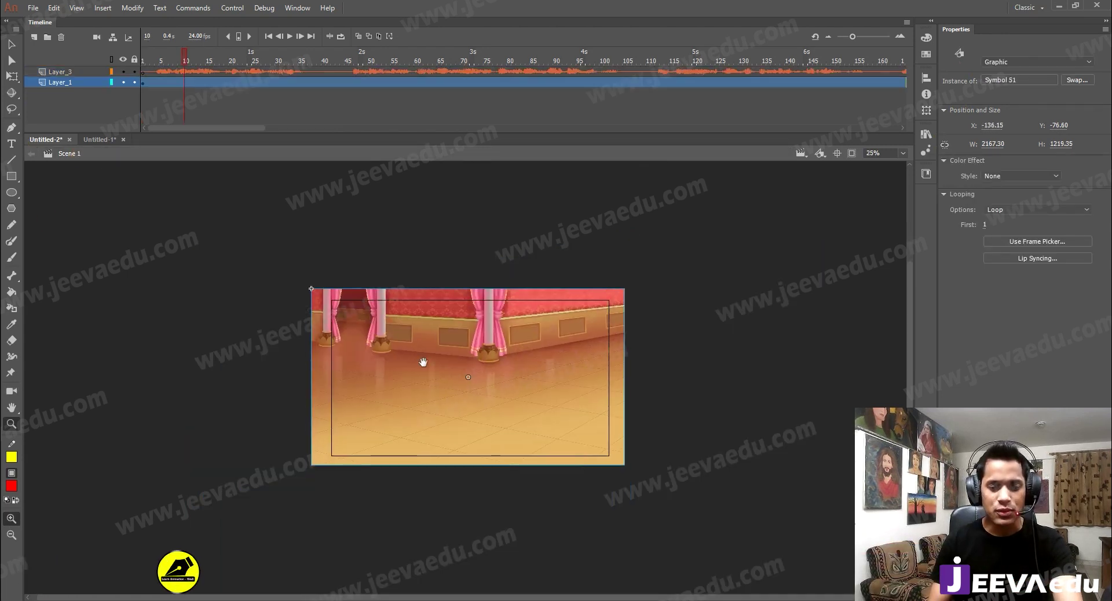
right_click(79, 71)
click(124, 175)
key(v)
click(509, 359)
double_click(507, 372)
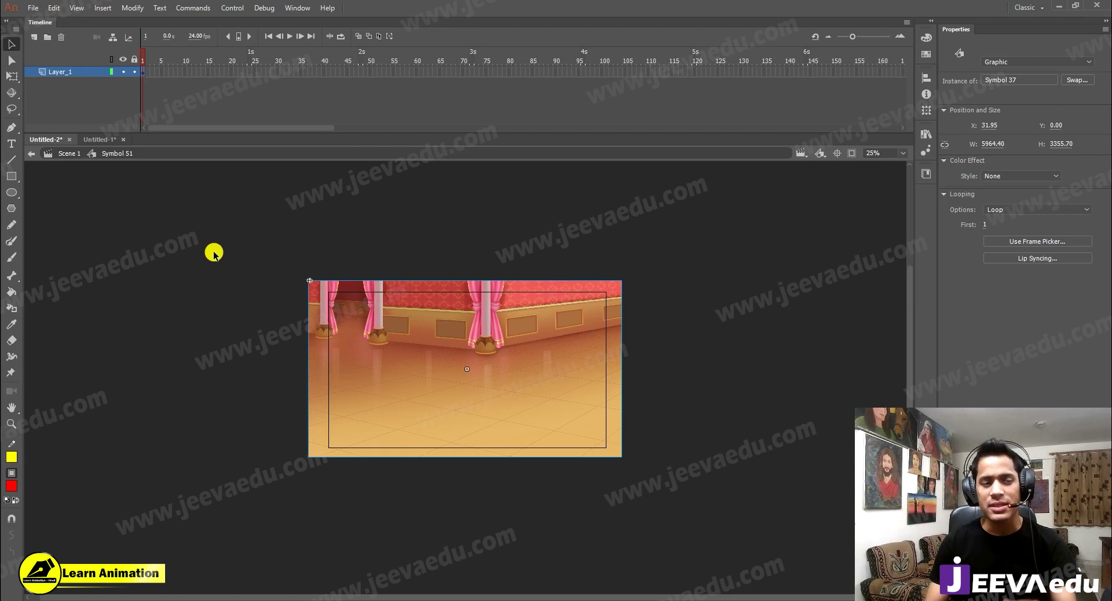
right_click(91, 70)
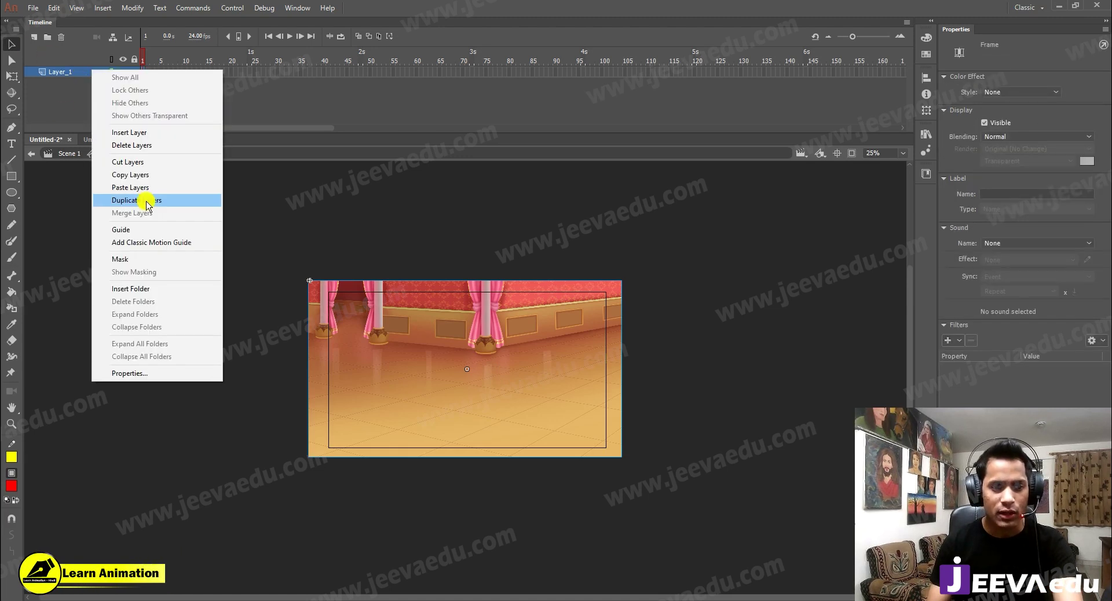
click(143, 187)
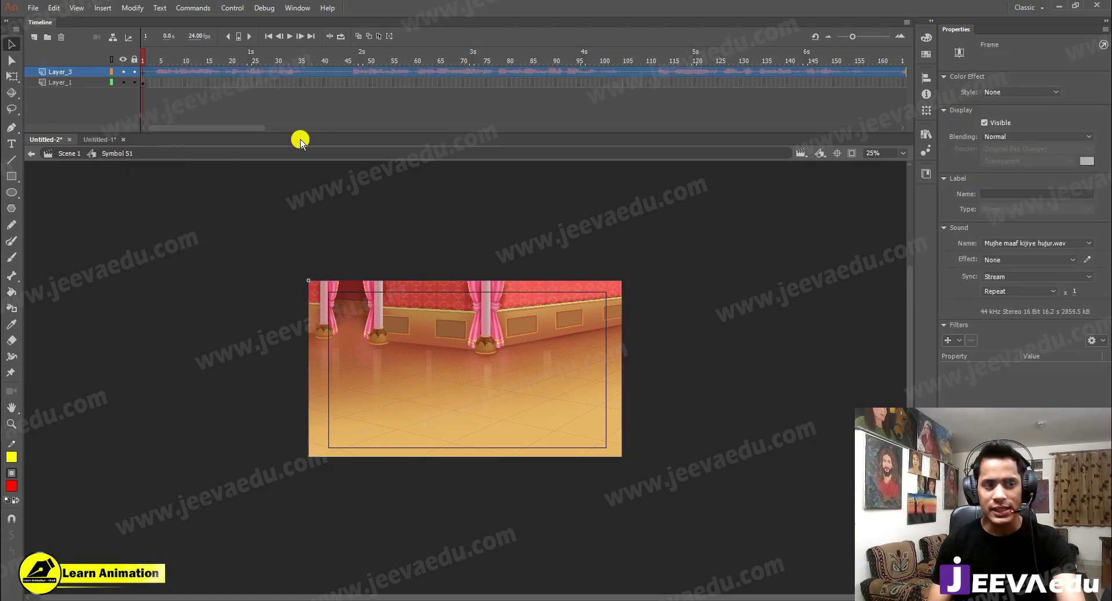
Step: Extend the background's Layer_1 in Symbol 51 to frame 389 so it spans the audio
drag(204, 129, 442, 128)
click(459, 81)
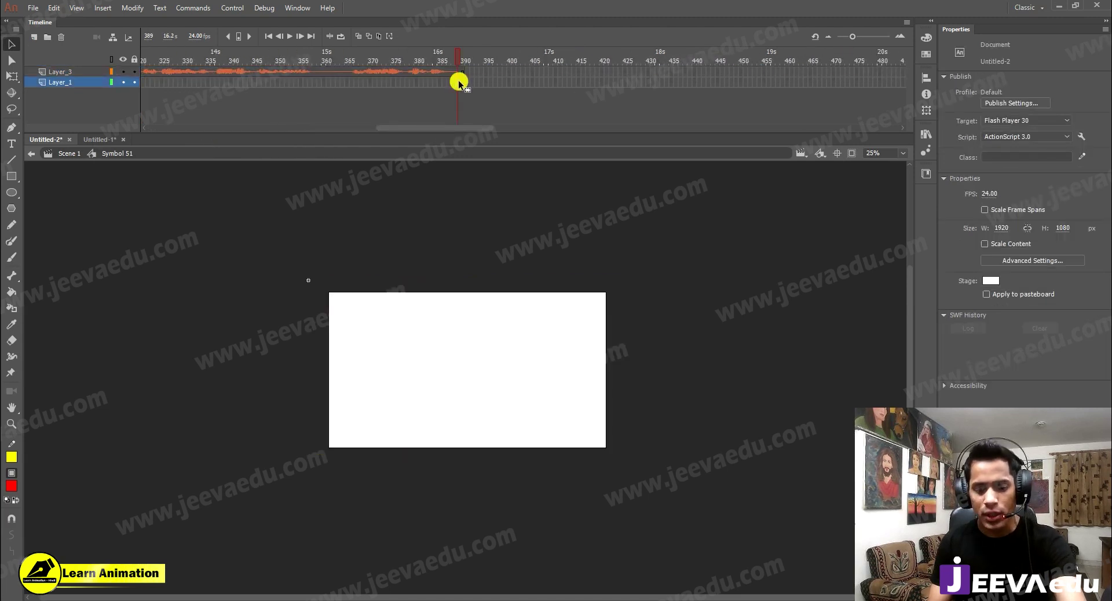
key(F5)
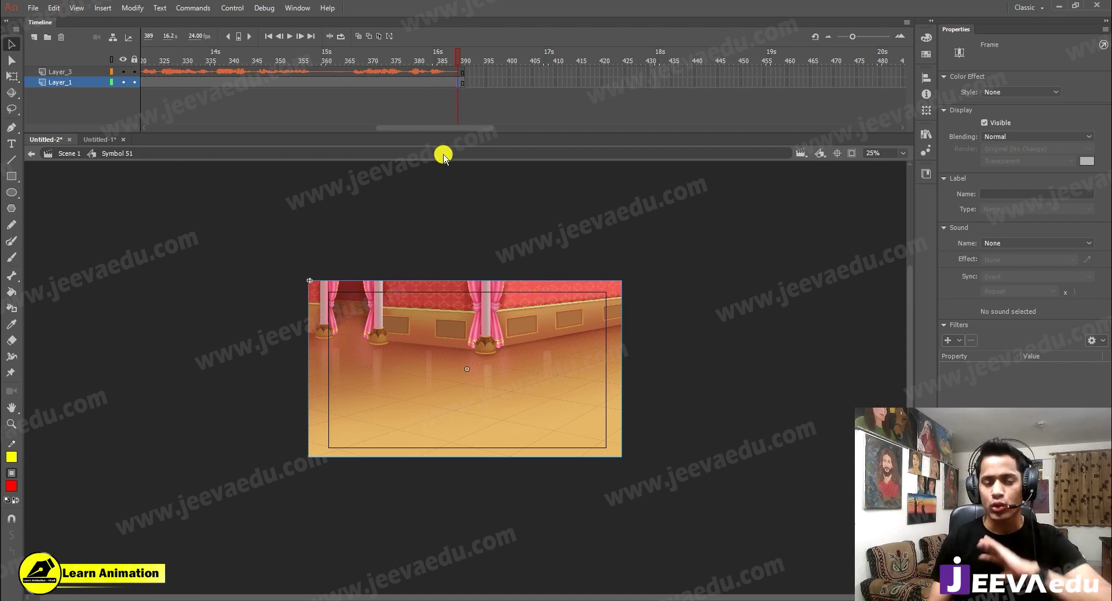
Step: Return to the start of the timeline and insert a new layer directly above the background's Layer_1
drag(468, 129, 117, 101)
click(146, 72)
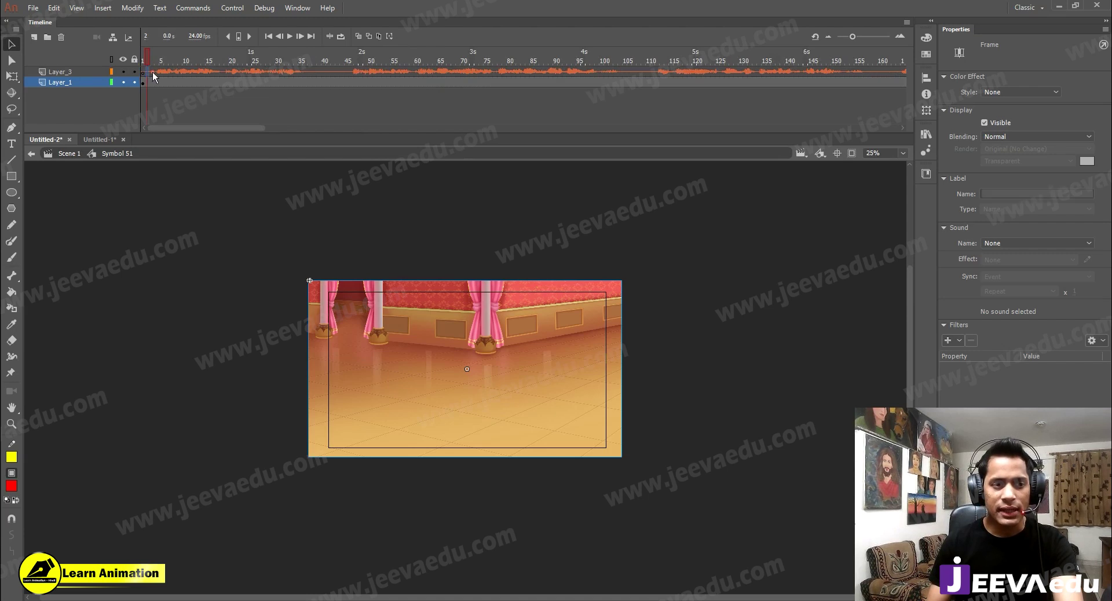
key(z)
click(466, 348)
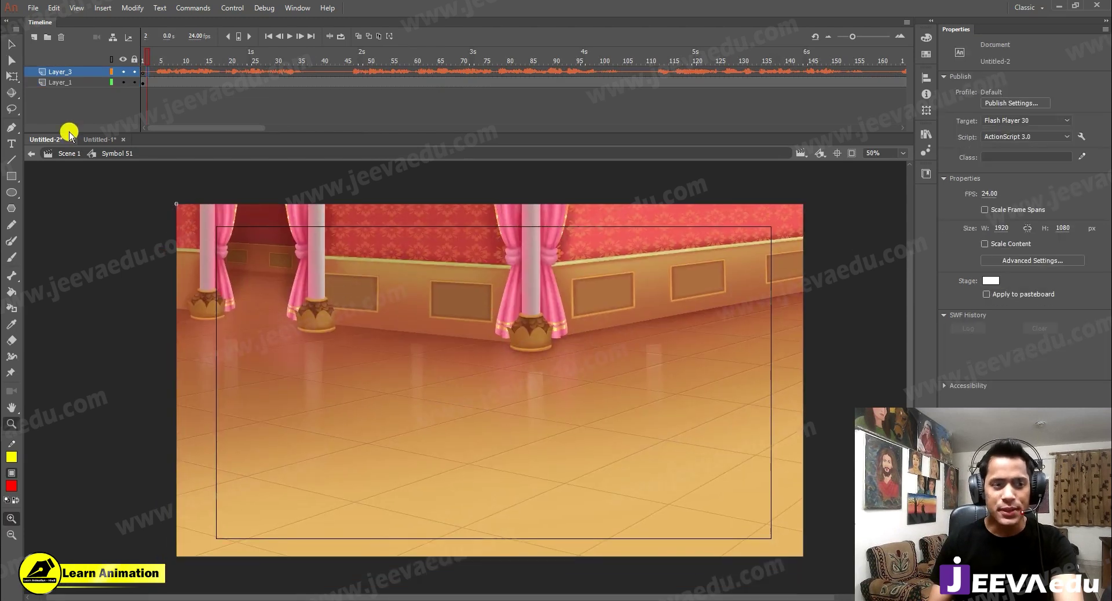
click(62, 83)
click(34, 37)
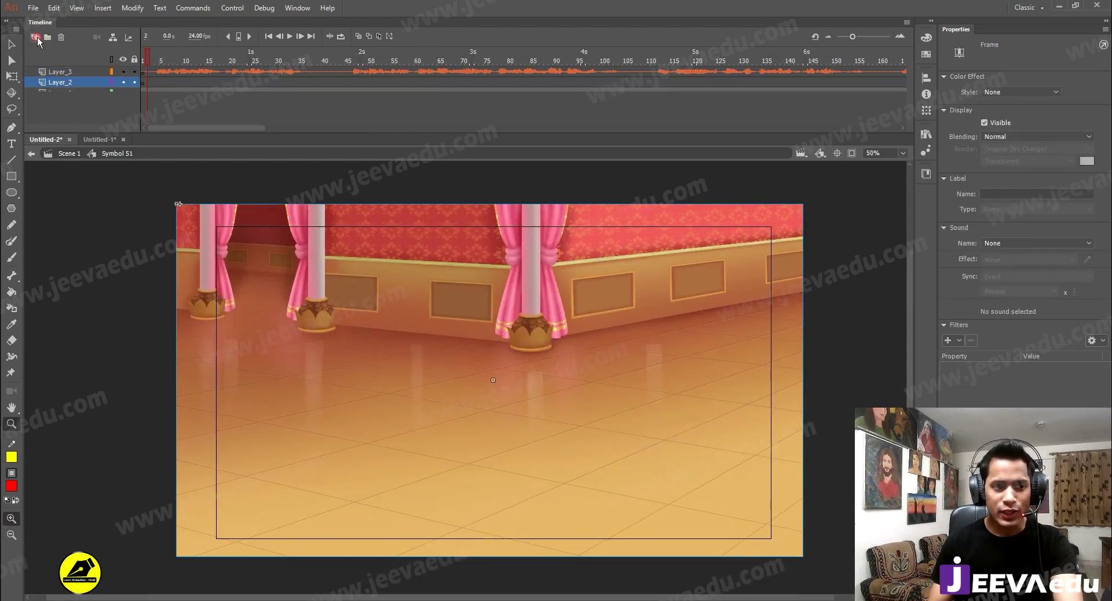
Step: Copy the standing green-shirted man seen from behind in Untitled-1 and paste him onto Layer_2 in Untitled-2
click(91, 141)
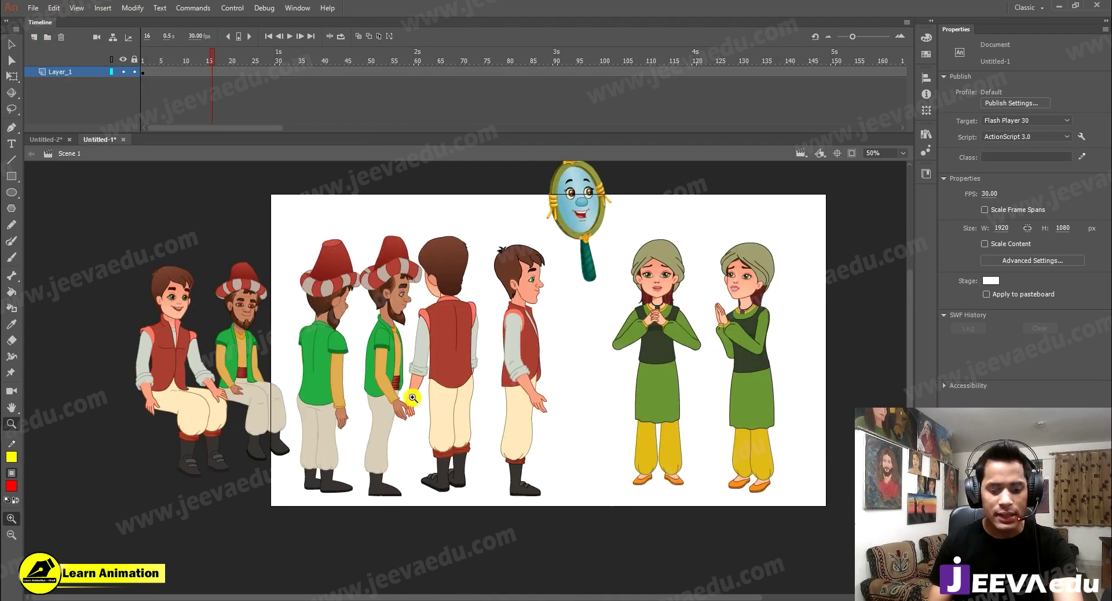
key(v)
click(338, 376)
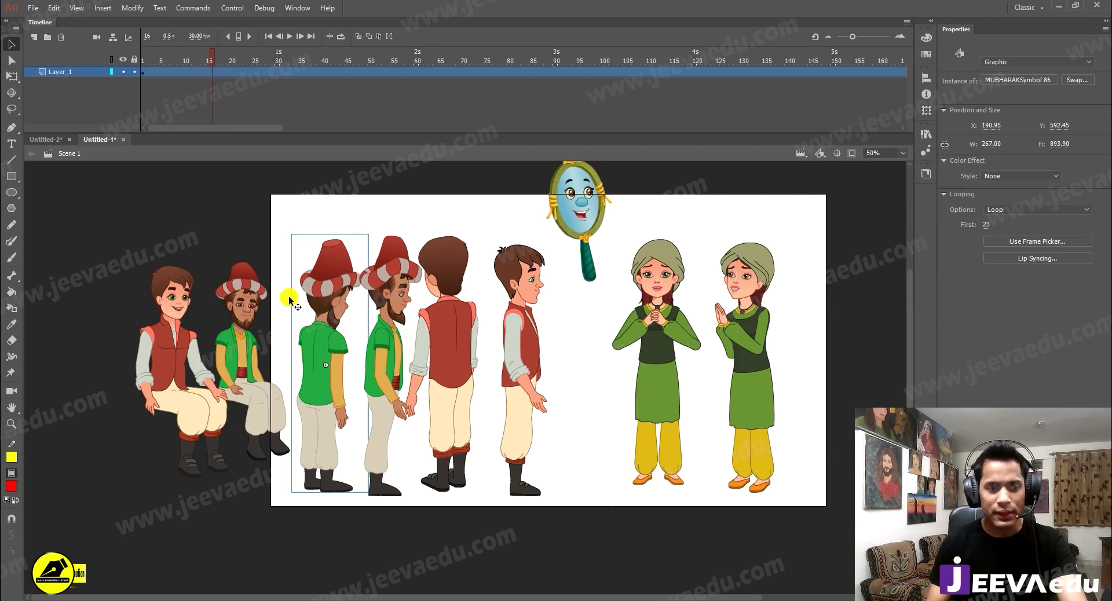
click(36, 140)
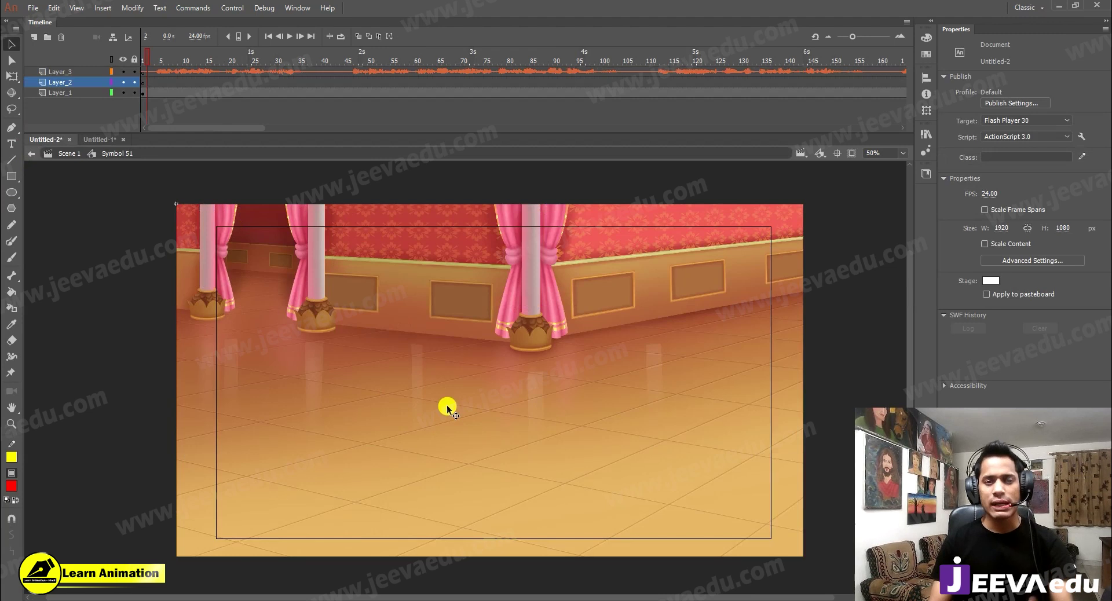
key(ctrl+v)
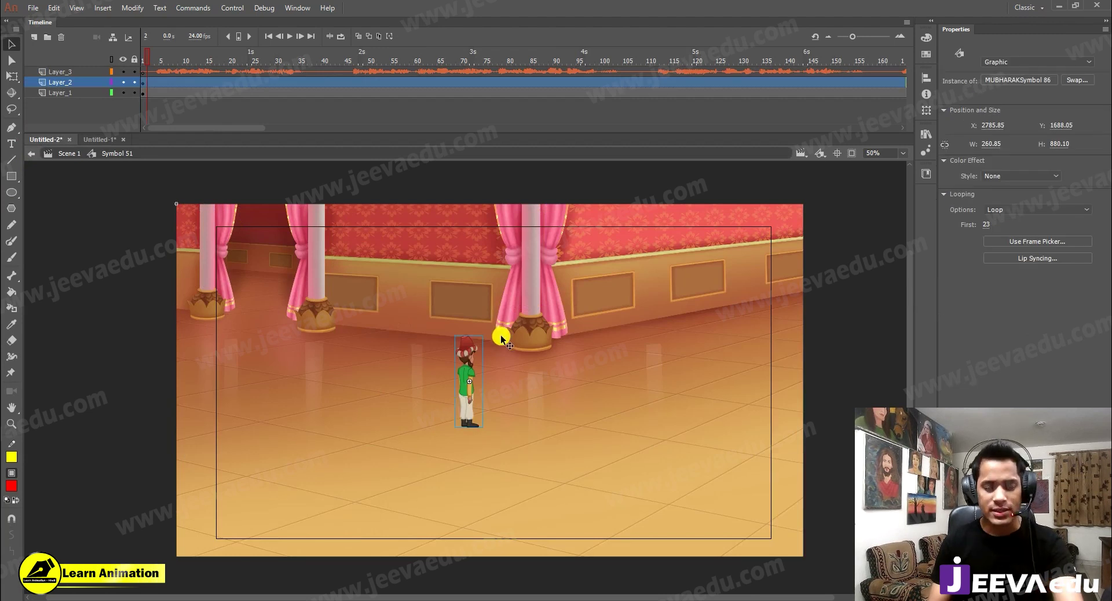
Step: Clip off-stage content and enlarge the green-shirted man to about 1425 × 4808 px, cropped below the waist at the stage's left edge
key(q)
drag(482, 336, 580, 200)
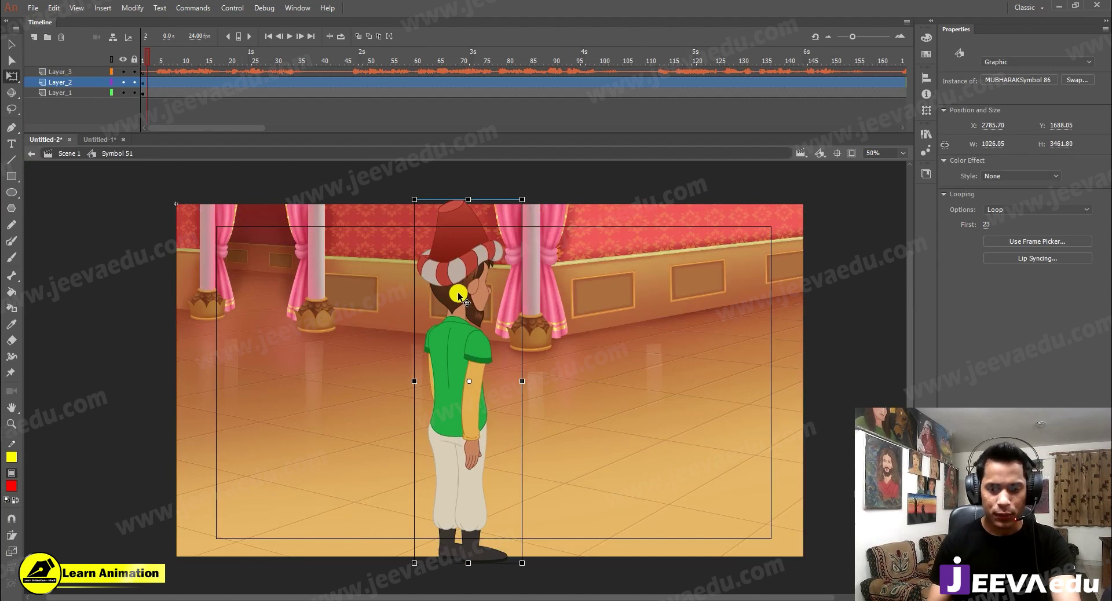
drag(458, 292, 310, 360)
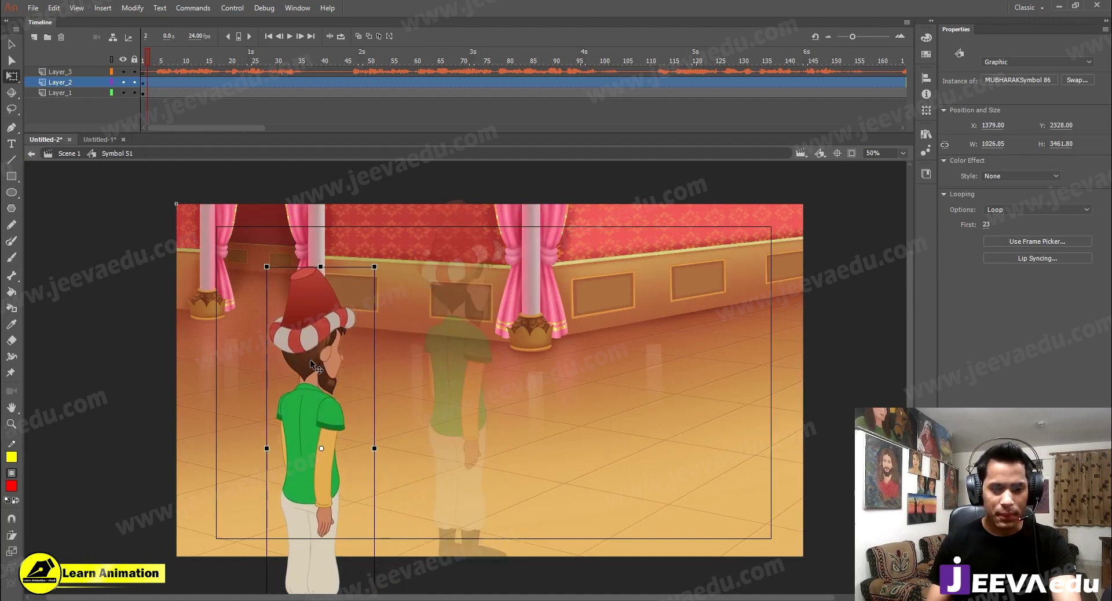
click(852, 153)
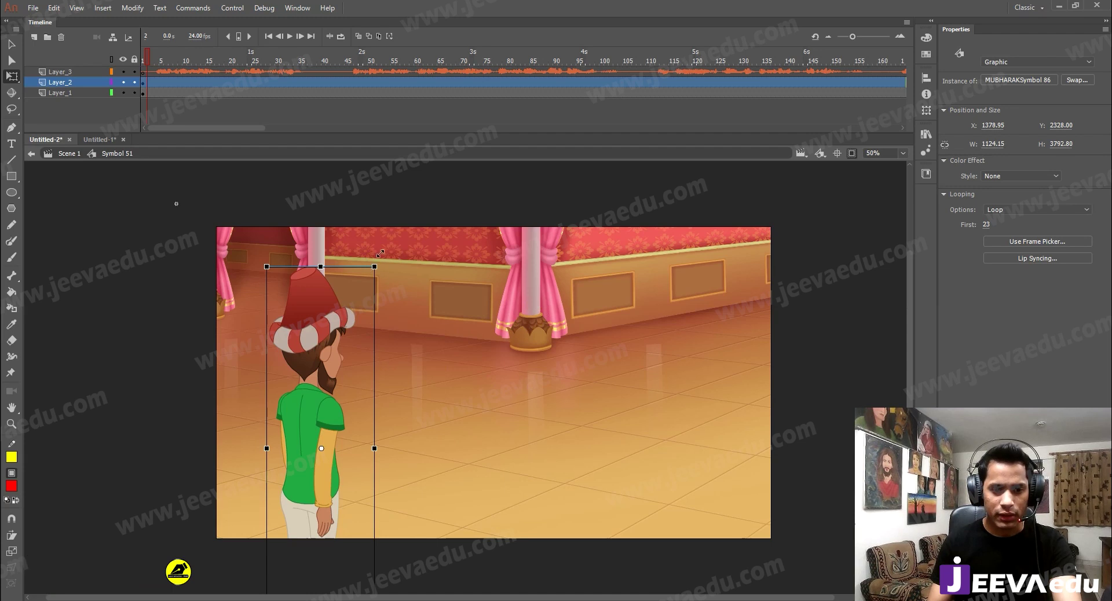
alt+drag(374, 267, 392, 204)
drag(330, 278, 313, 333)
Step: Enlarge the background instance to about 13420 × 7550 px and reposition it so the red patterned wall and curtains fill the stage
click(541, 354)
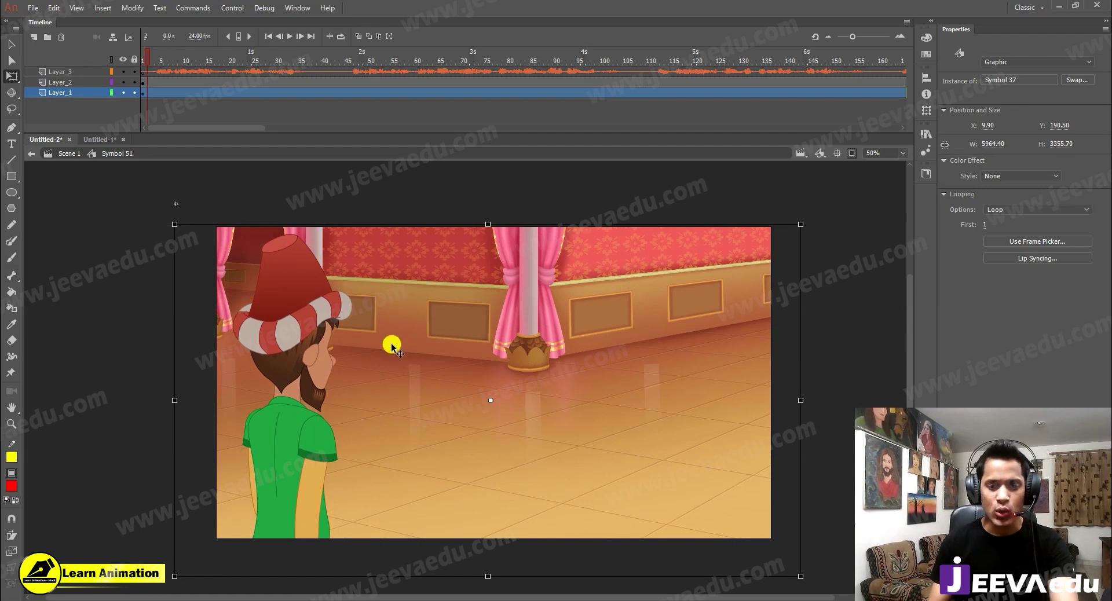
key(ctrl+alt+s)
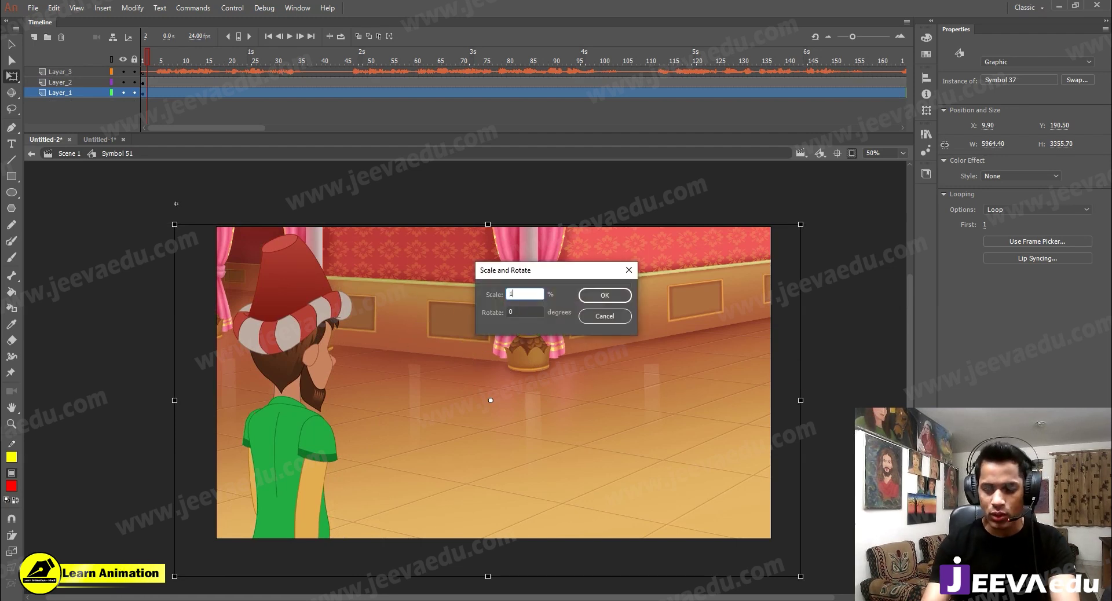
key(Return)
key(ctrl+y)
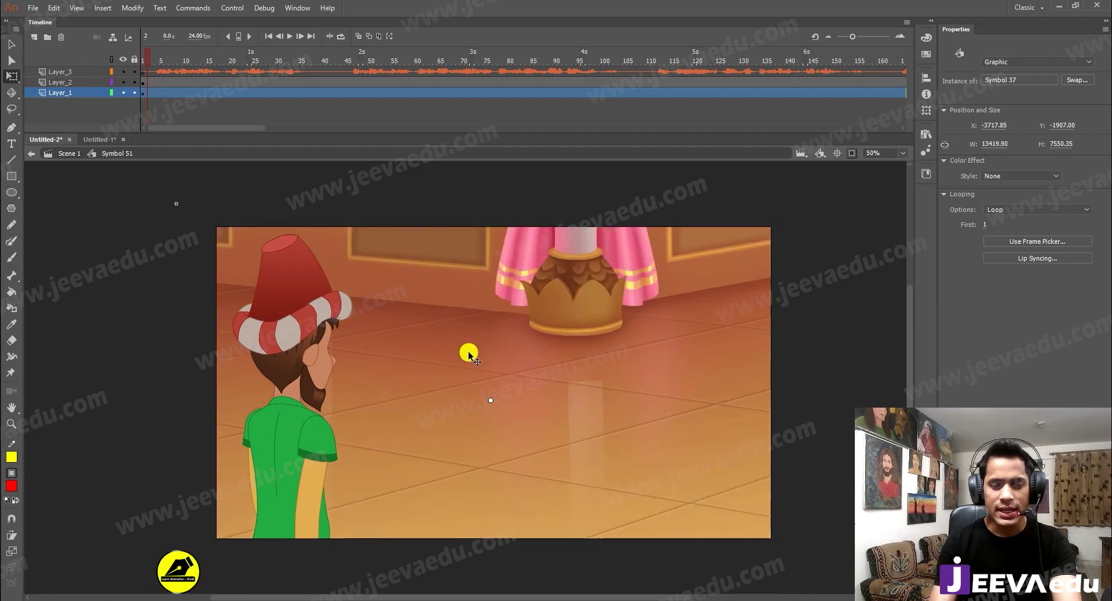
drag(468, 351, 558, 398)
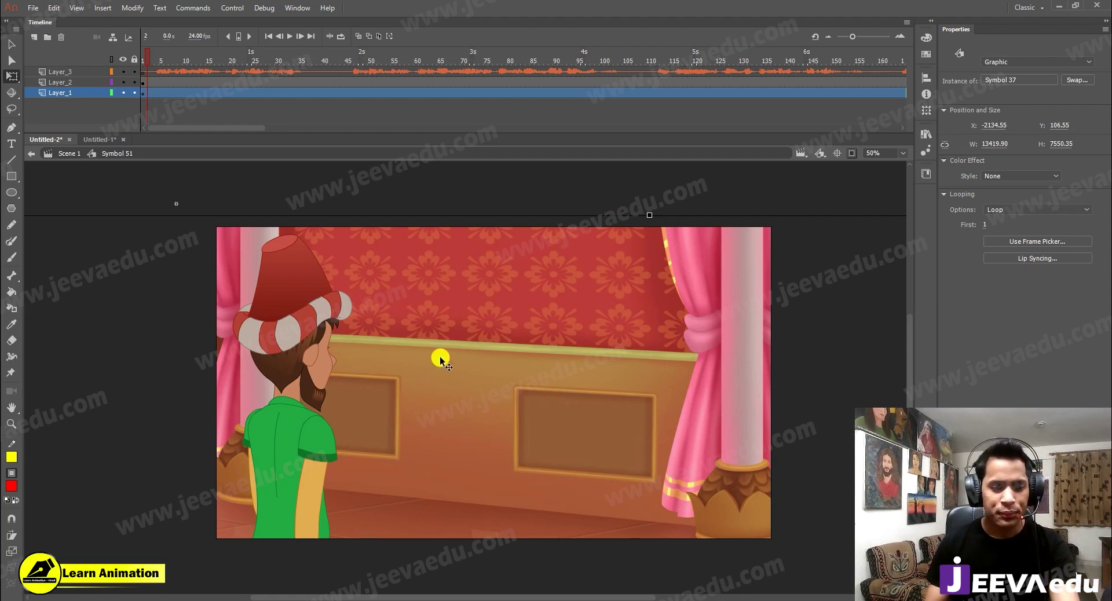
Step: Insert a layer above Layer_2, copy the red-vested man seen from behind in Untitled-1, and paste him onto that layer in Untitled-2
click(310, 472)
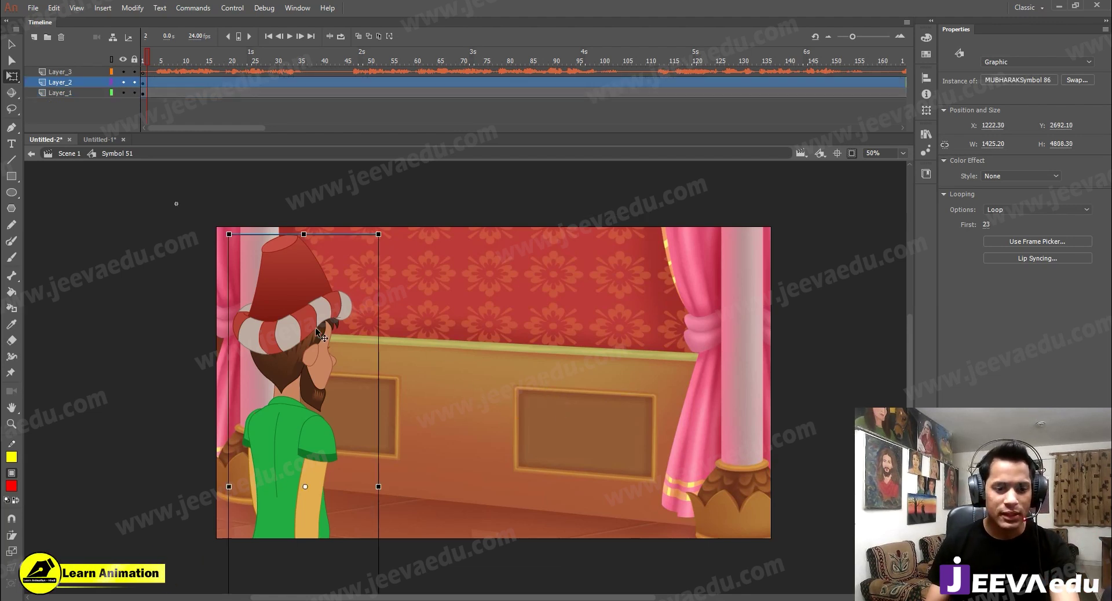
click(35, 38)
click(99, 139)
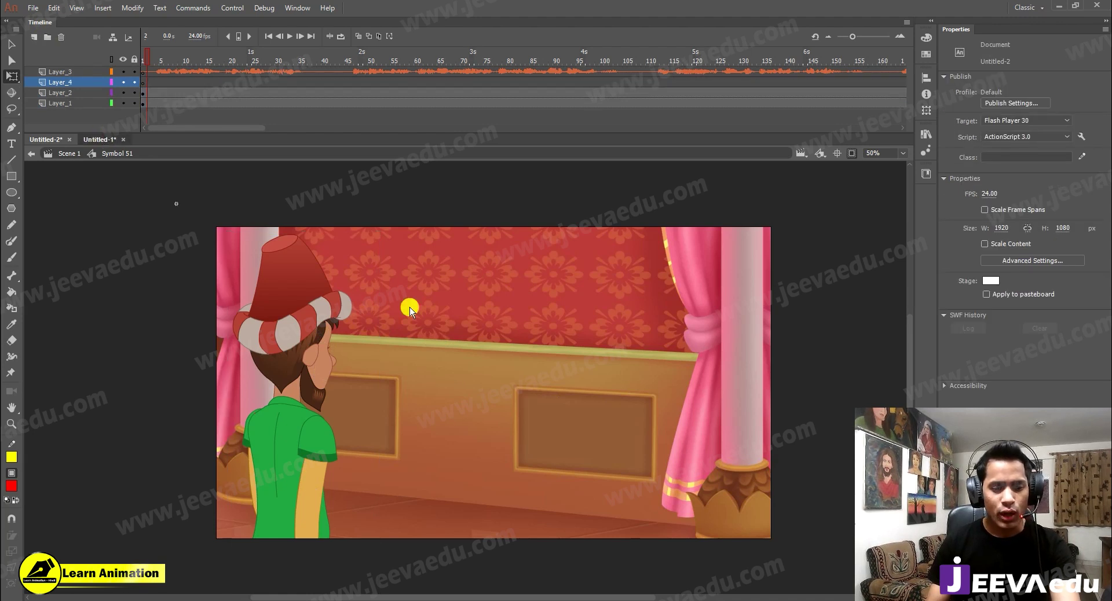
click(444, 349)
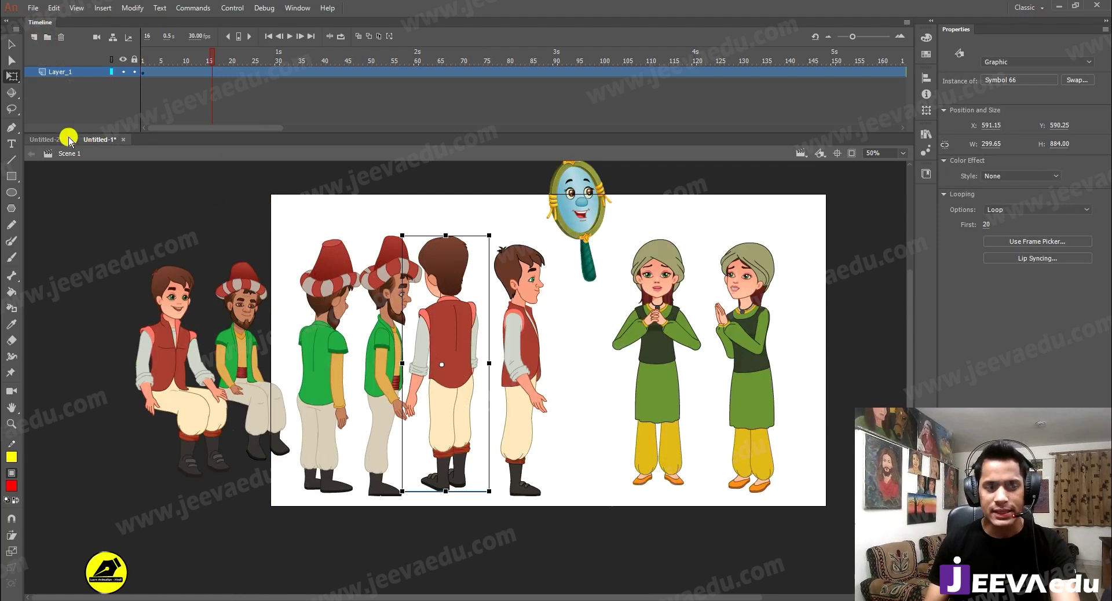
click(33, 140)
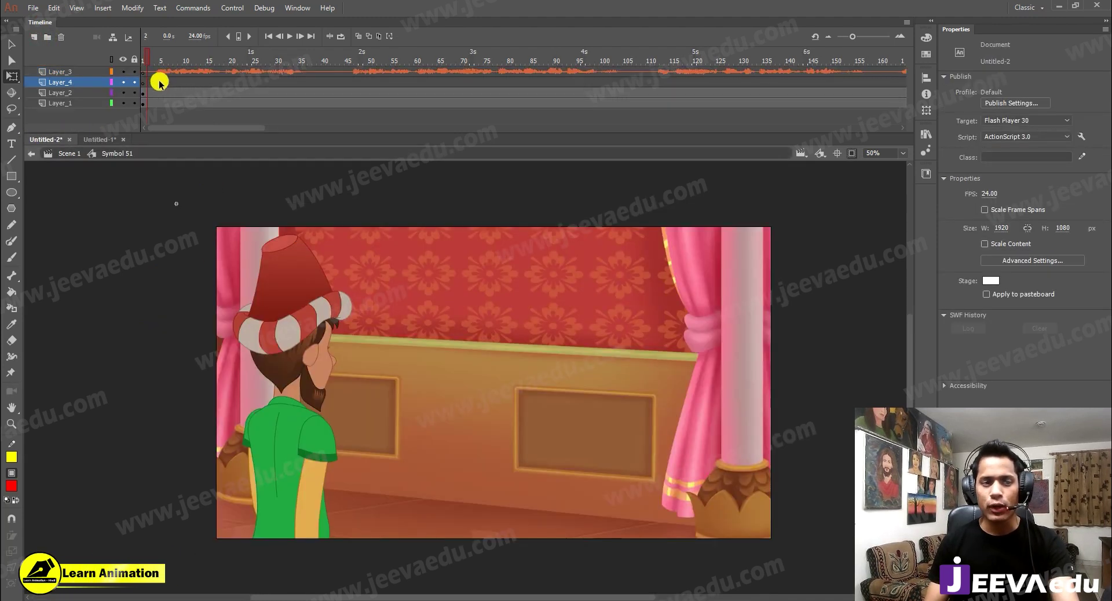
click(161, 81)
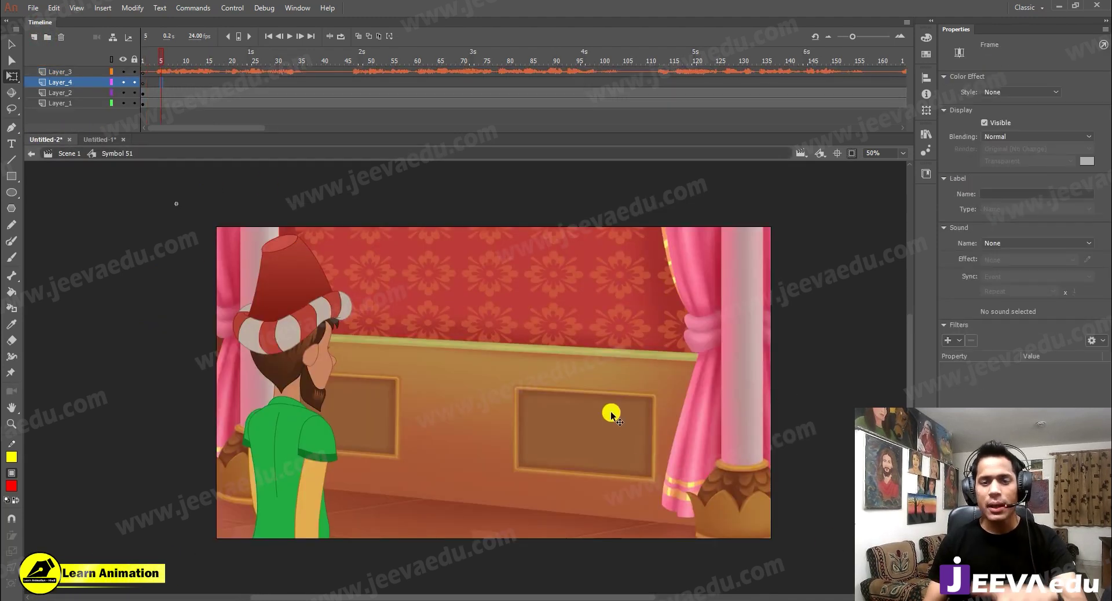
key(ctrl+v)
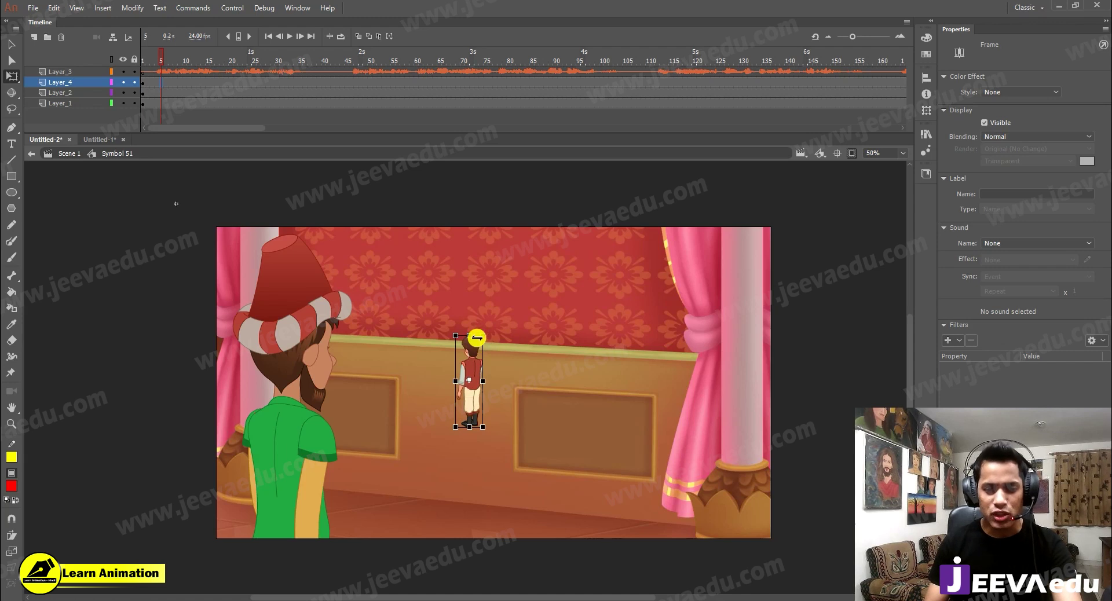
Step: Enlarge the red-vested man to about 1407 × 4773 px and place him near the stage's right edge, facing the middle
drag(477, 338, 570, 201)
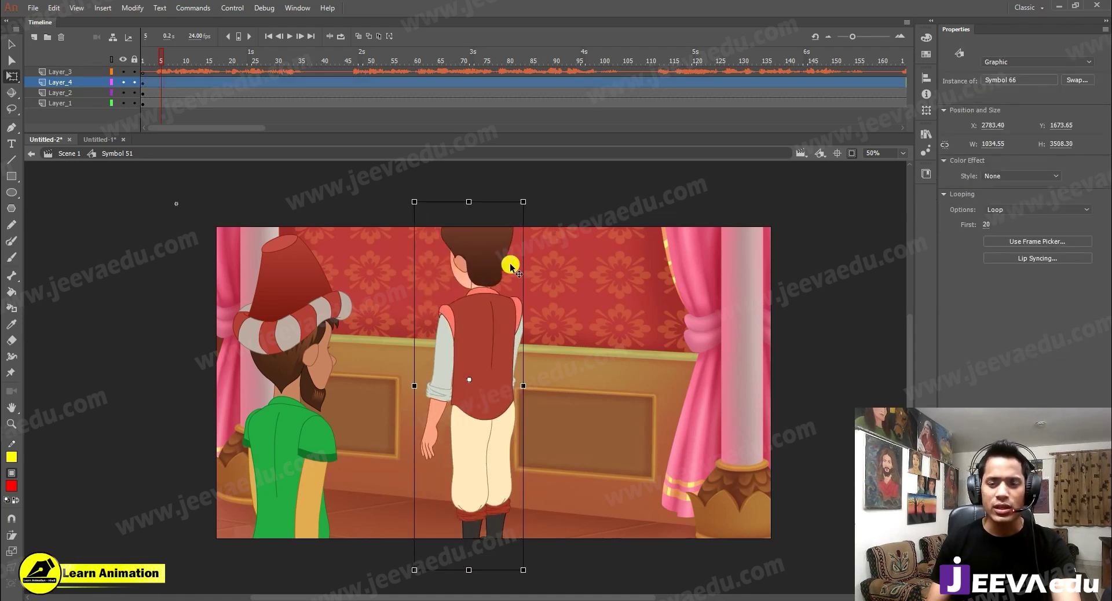
drag(494, 277, 655, 349)
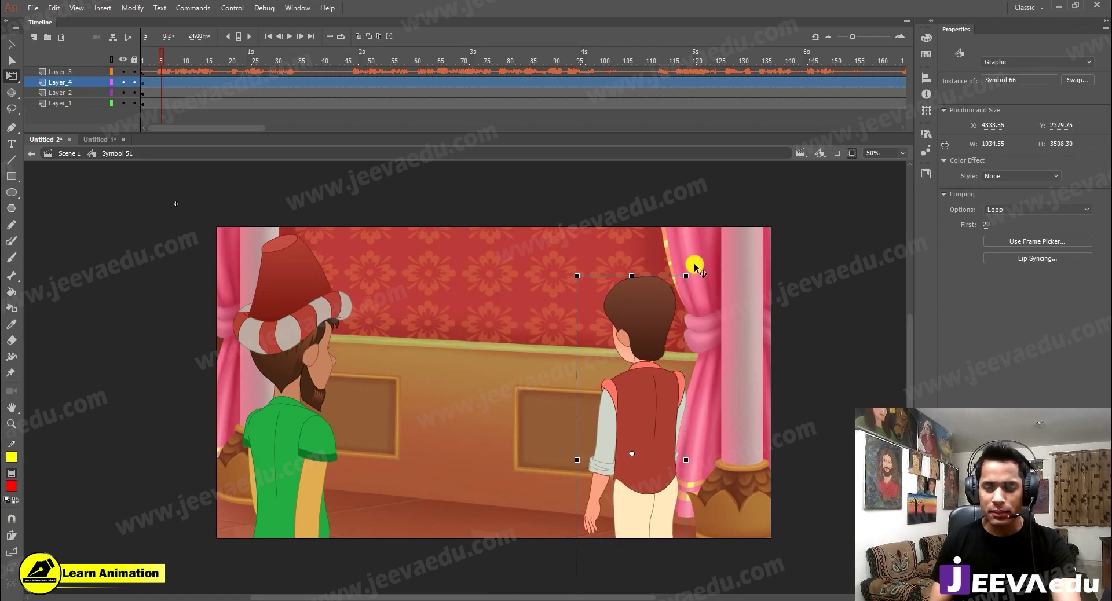
drag(686, 277, 701, 241)
drag(704, 300, 699, 303)
drag(741, 241, 759, 223)
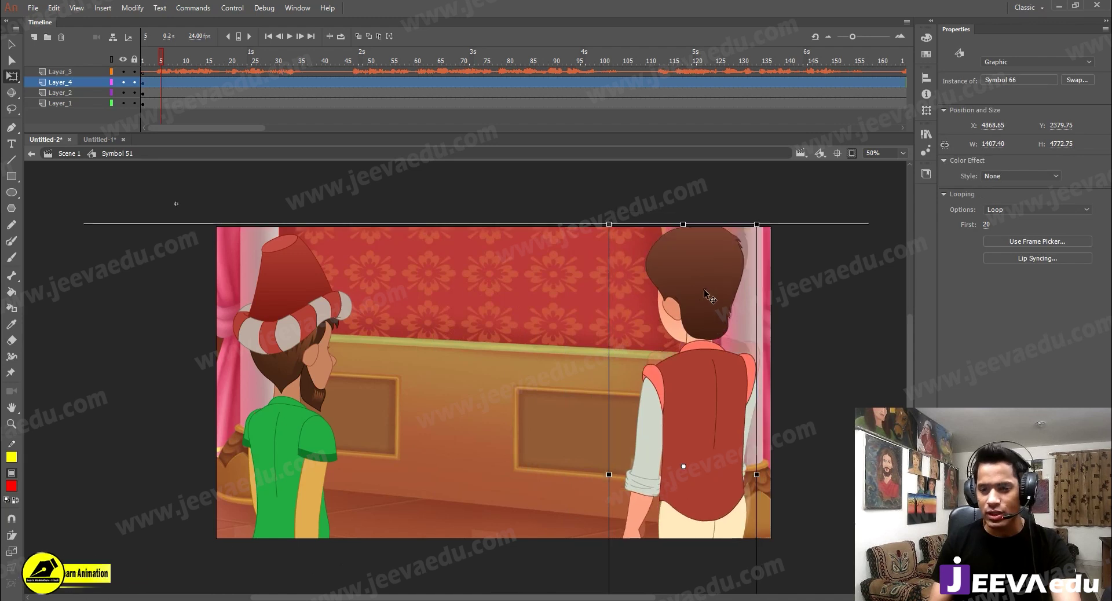
drag(706, 292, 708, 303)
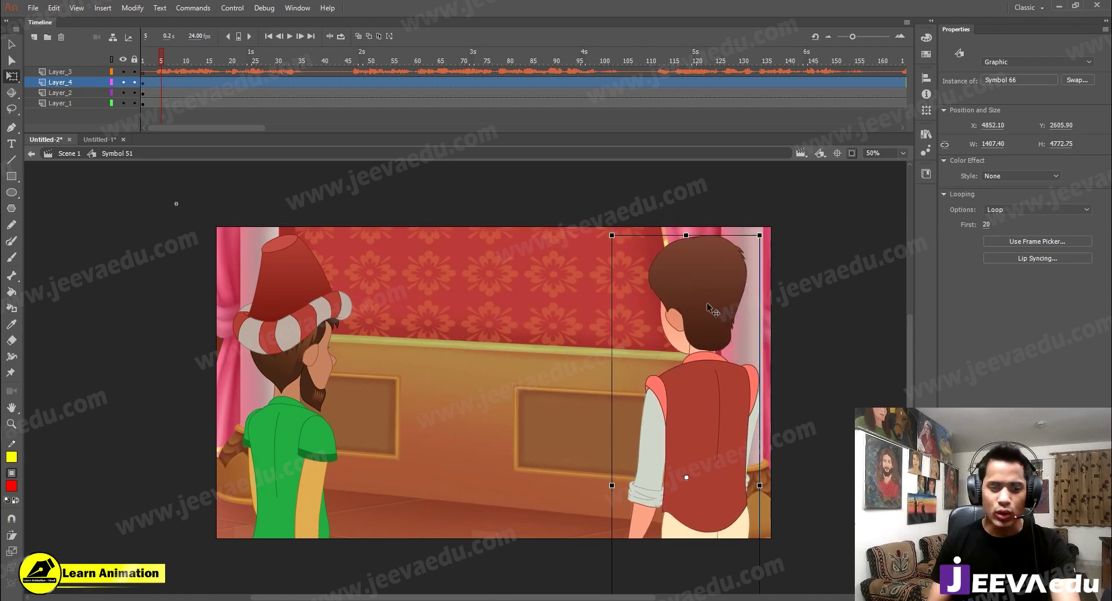
Step: Shift the green-shirted man slightly inward from the stage's left edge and lower the red-vested man a little
click(300, 325)
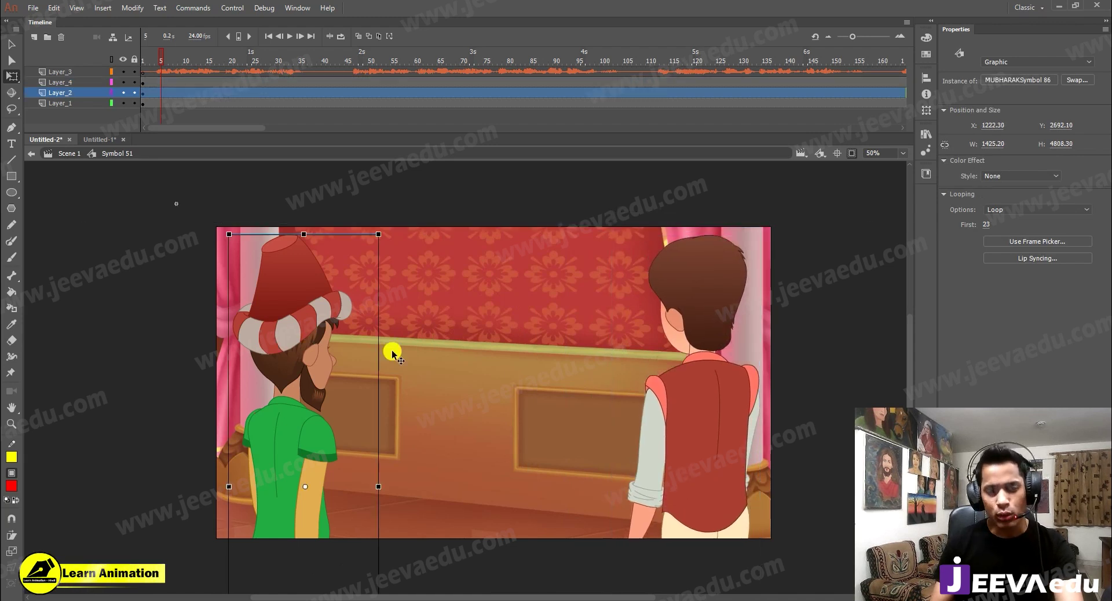
drag(311, 361, 332, 359)
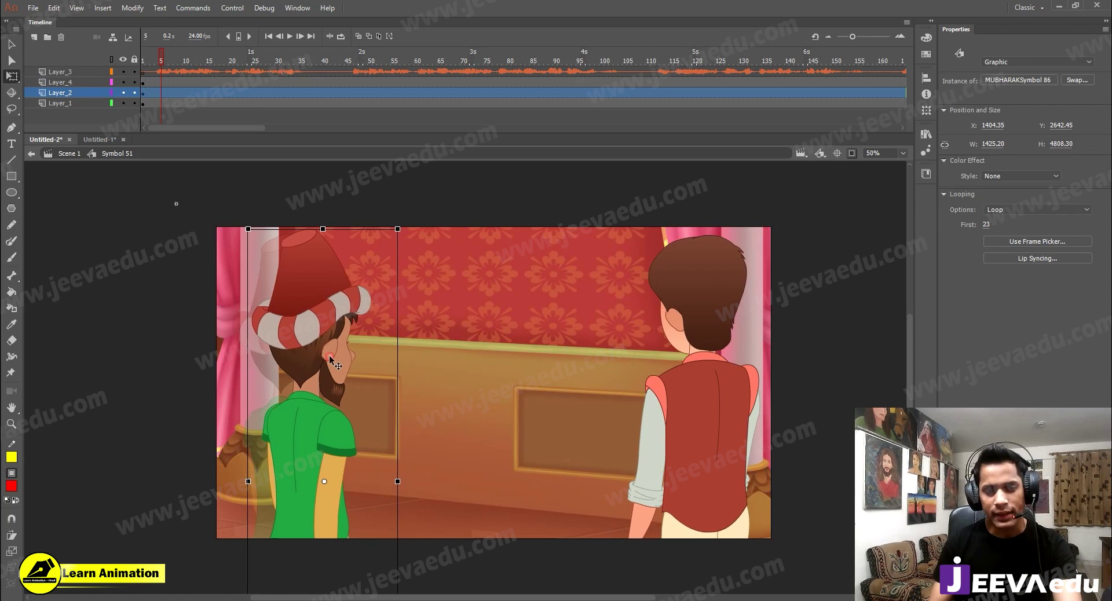
click(707, 409)
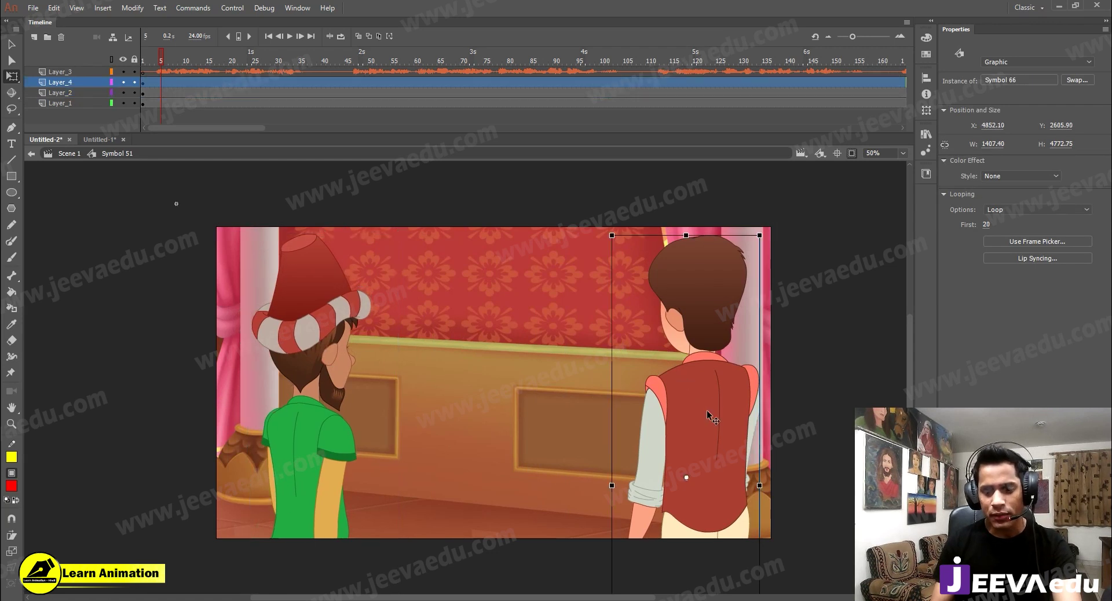
Step: Scale the palace background instance to 80% and shift it so more of the floor shows between the two men
click(571, 397)
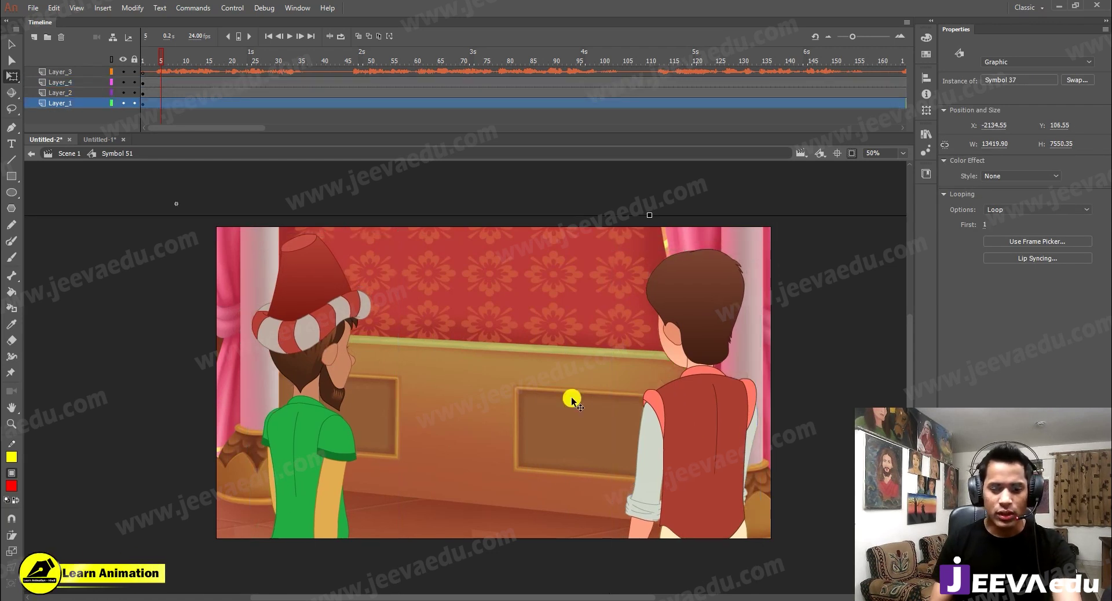
key(ctrl+alt+s)
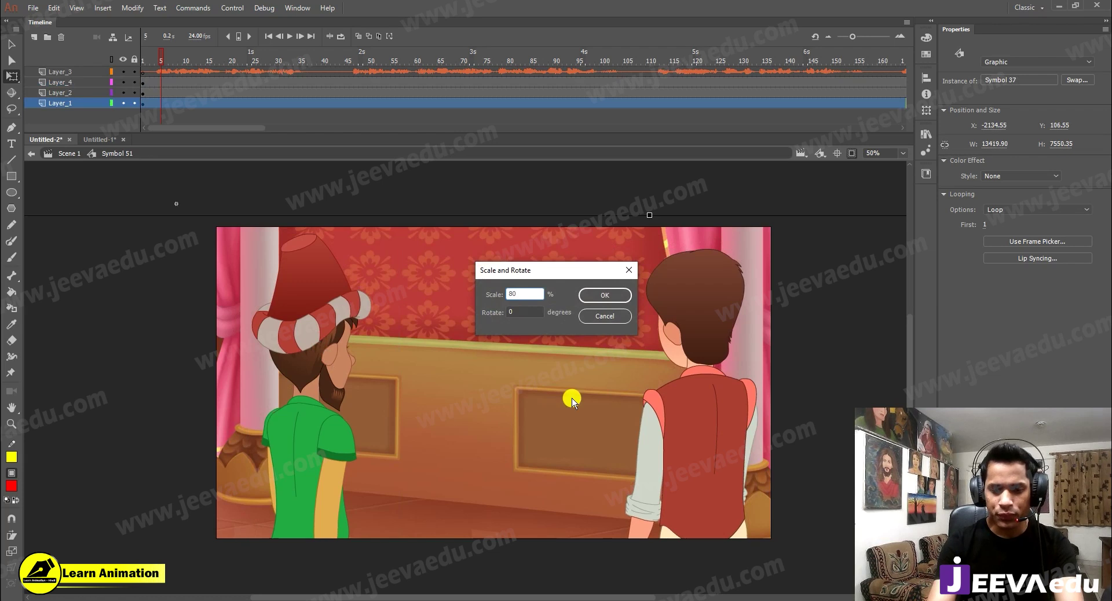
text(80)
key(Return)
drag(568, 385, 566, 342)
Step: Open the front-facing woman's symbol in Untitled-1, hide its Layer_17, and scrub and play her talking animation up close
click(95, 140)
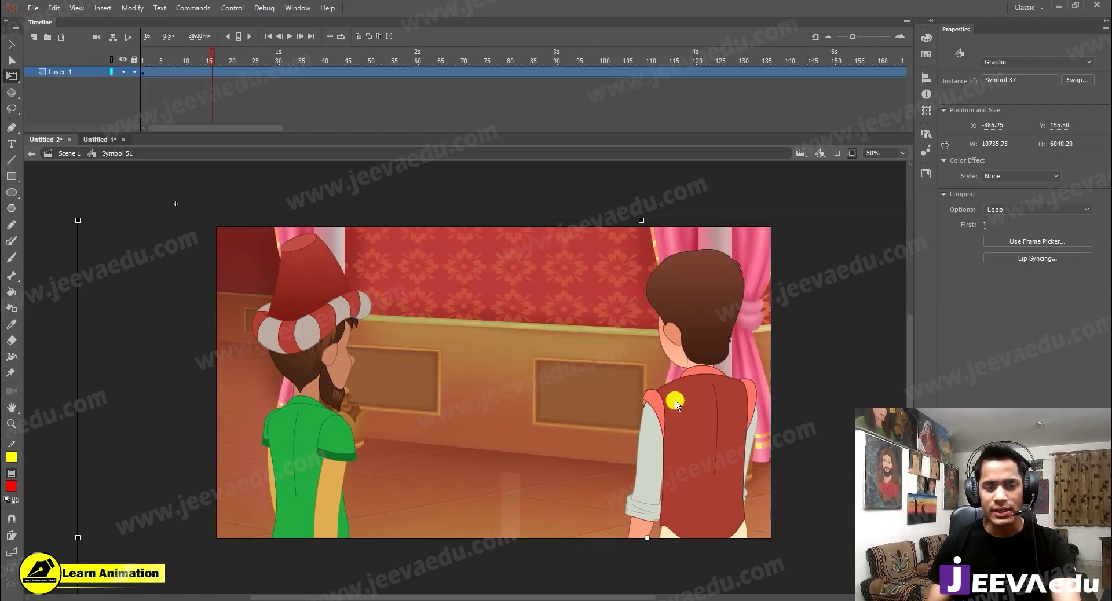
click(665, 362)
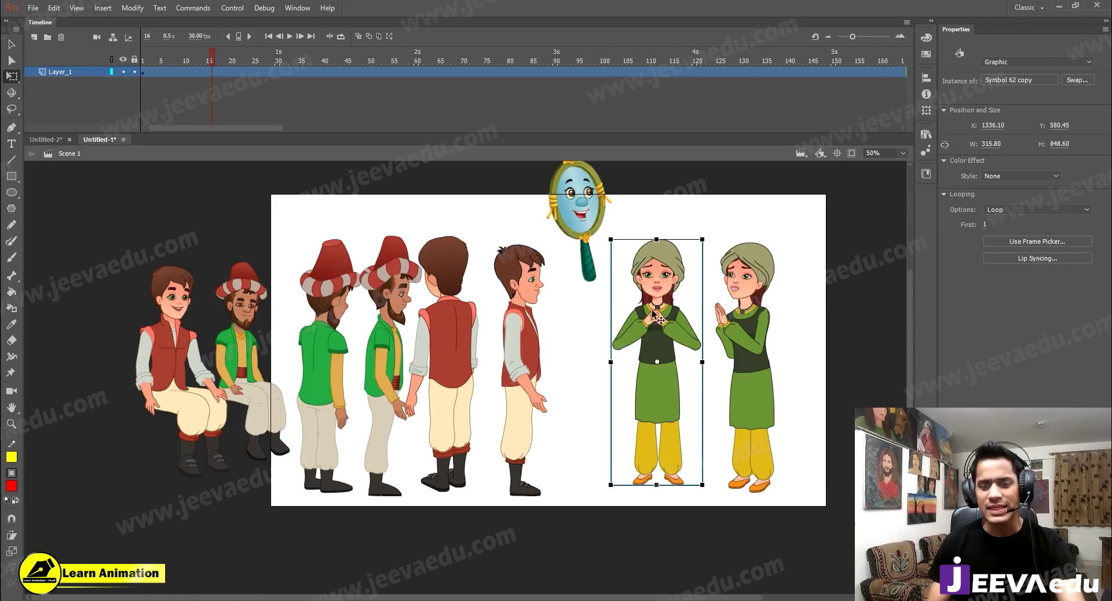
key(ctrl+e)
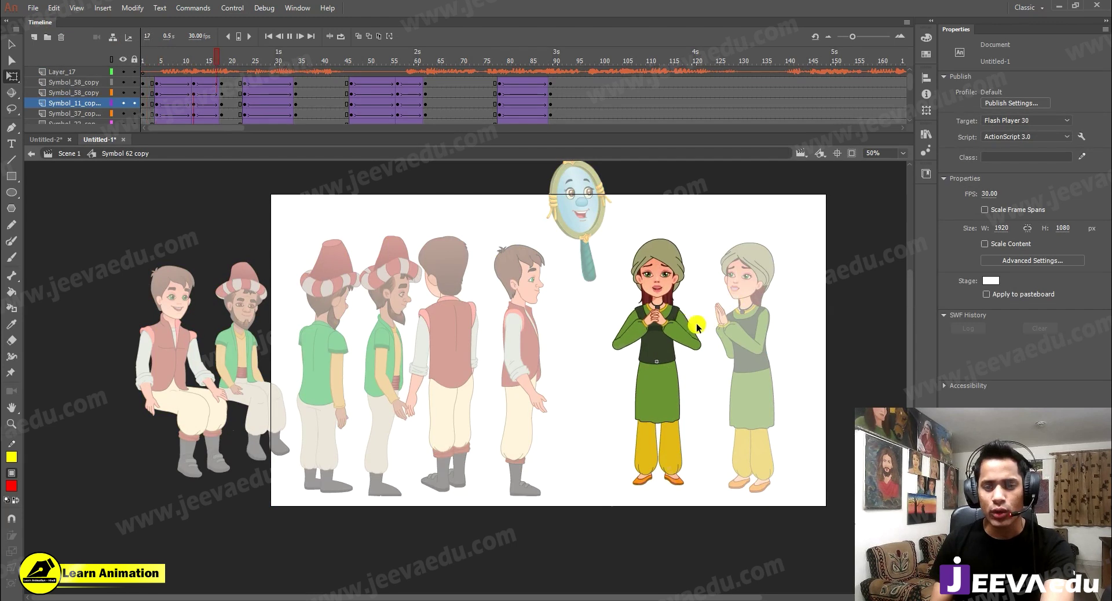
key(ctrl+a)
key(z)
click(649, 330)
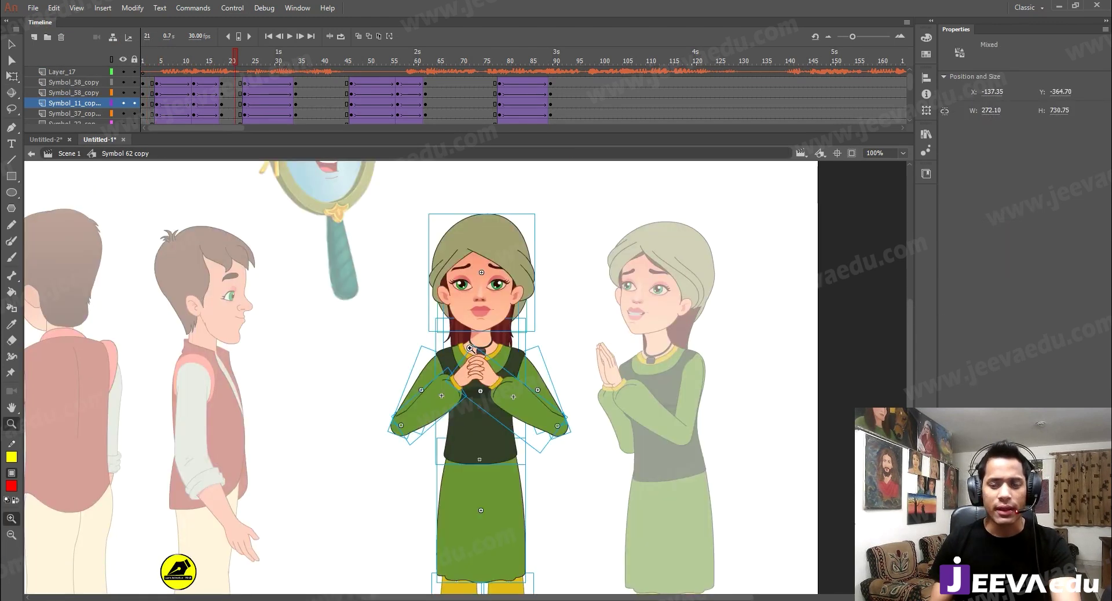
click(497, 391)
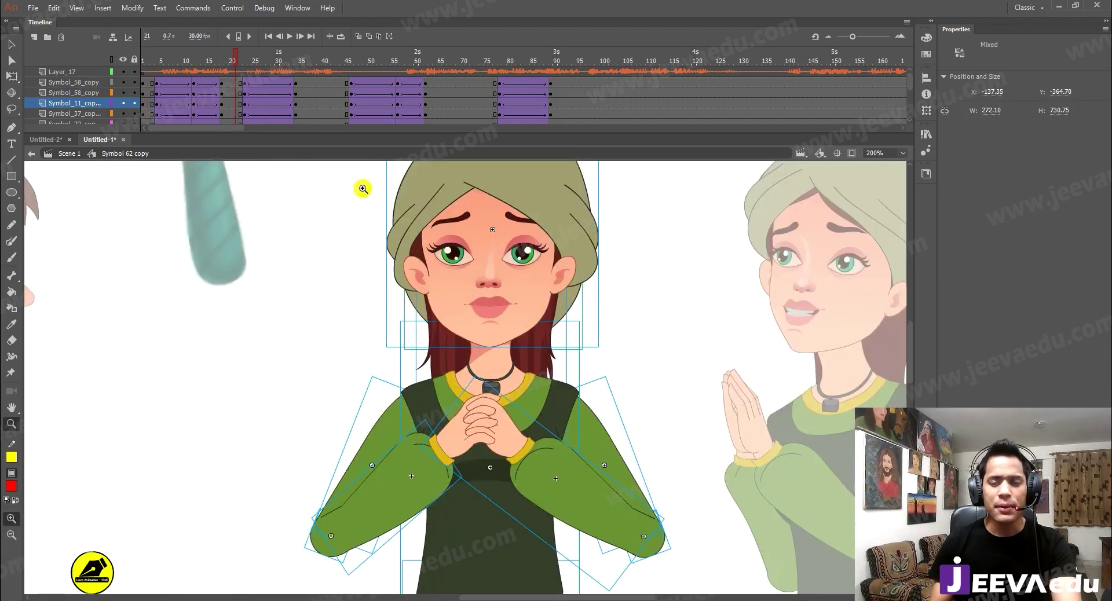
click(124, 72)
drag(228, 61, 681, 105)
drag(558, 114, 469, 119)
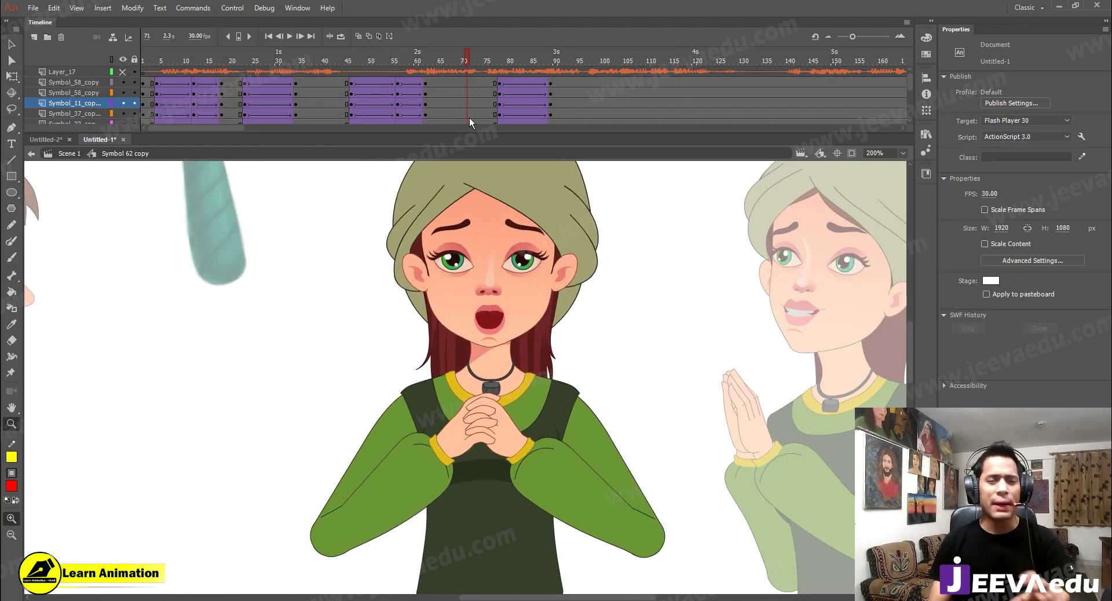
key(Return)
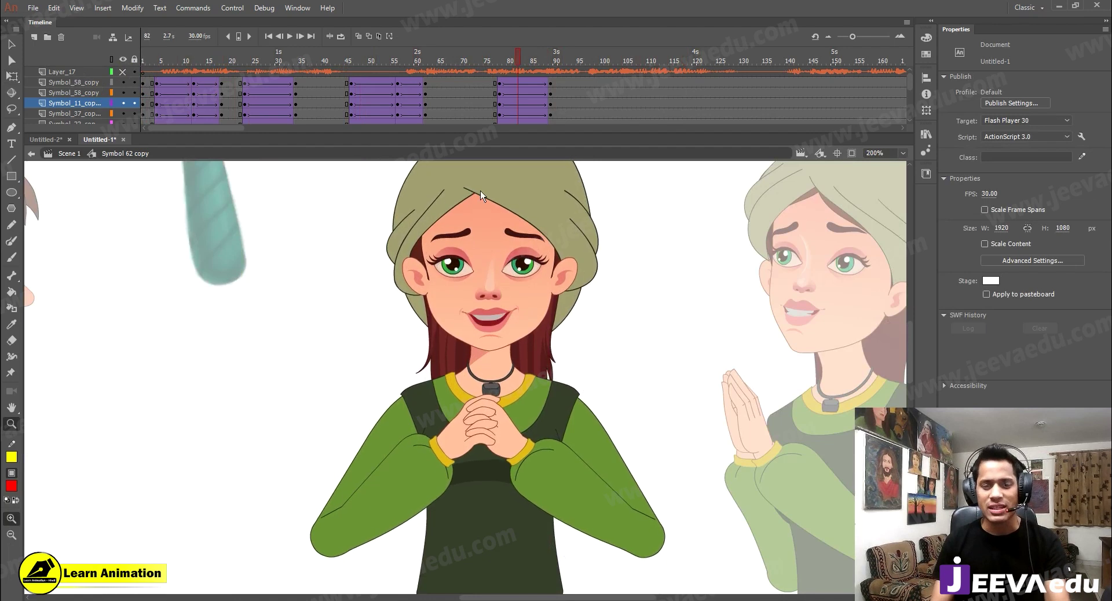
Step: Copy the front-facing woman from Untitled-1's main scene and paste her onto a new layer directly above Layer_1 in Untitled-2
key(shift+comma)
click(62, 155)
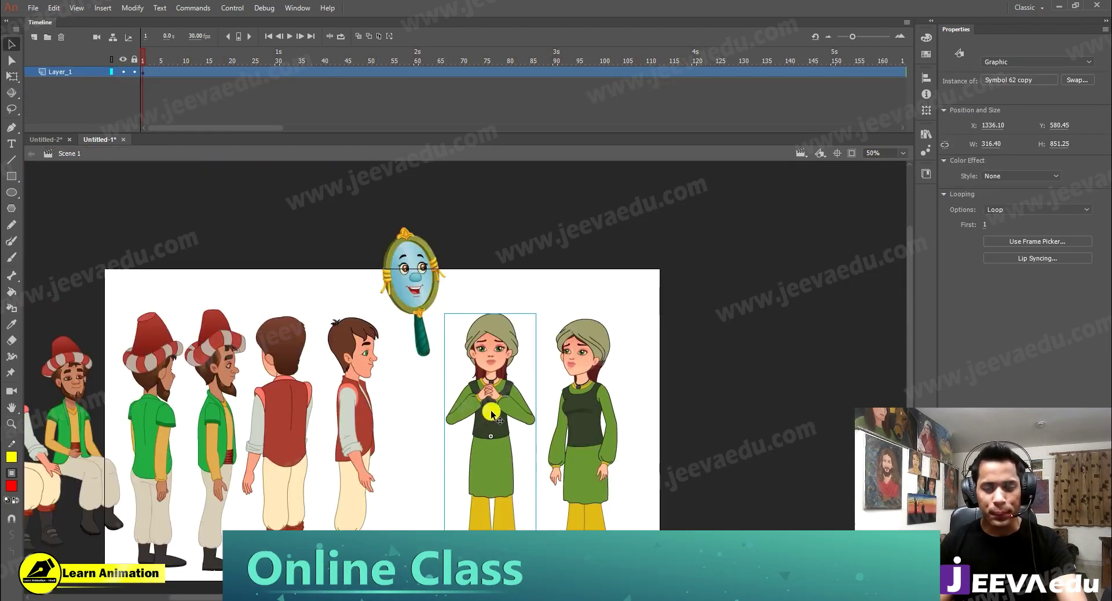
click(36, 139)
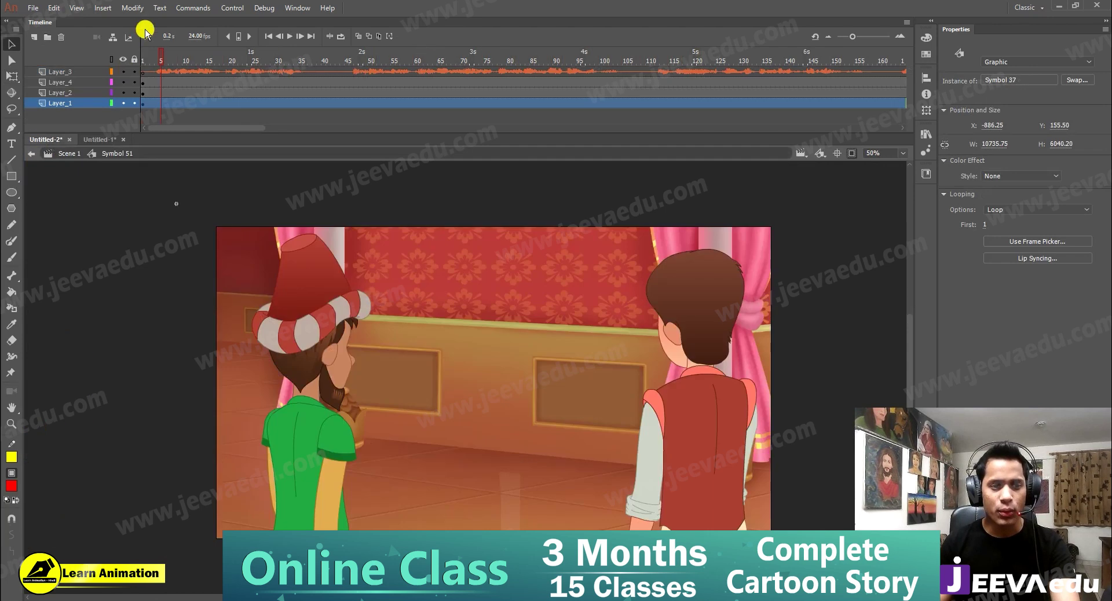
click(35, 39)
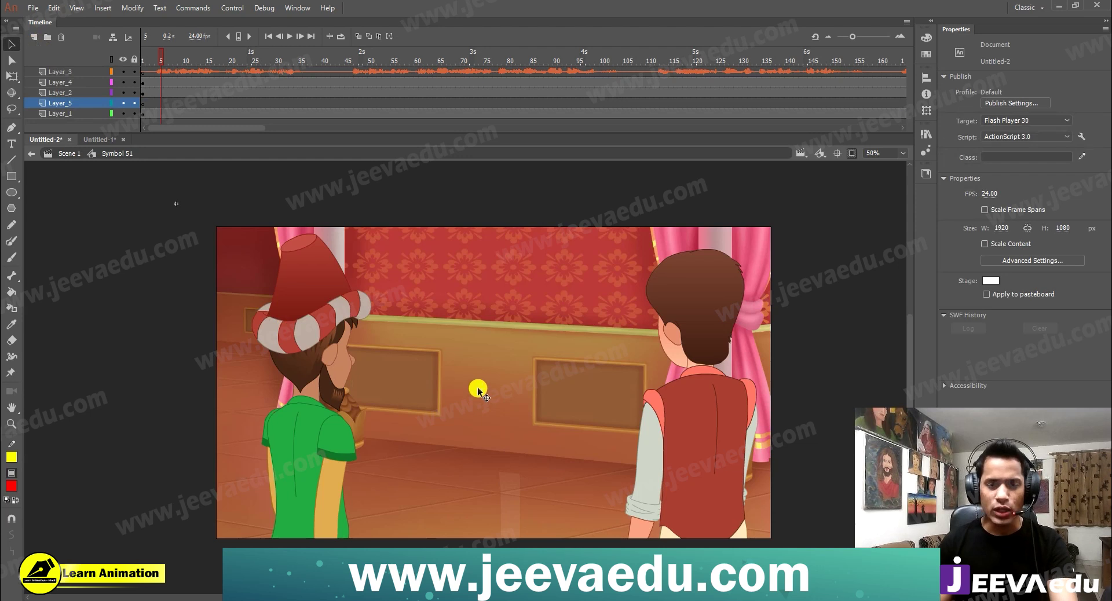
key(ctrl+v)
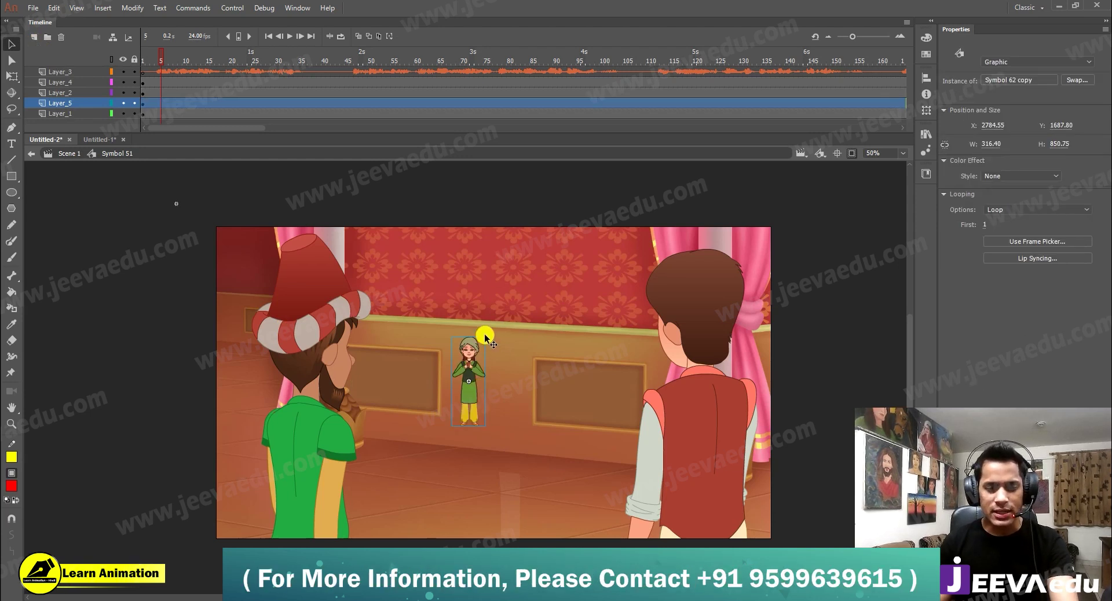
Step: Enlarge the woman to about 1119 × 3009 px and place her between the two men, with her lower legs cropped
key(q)
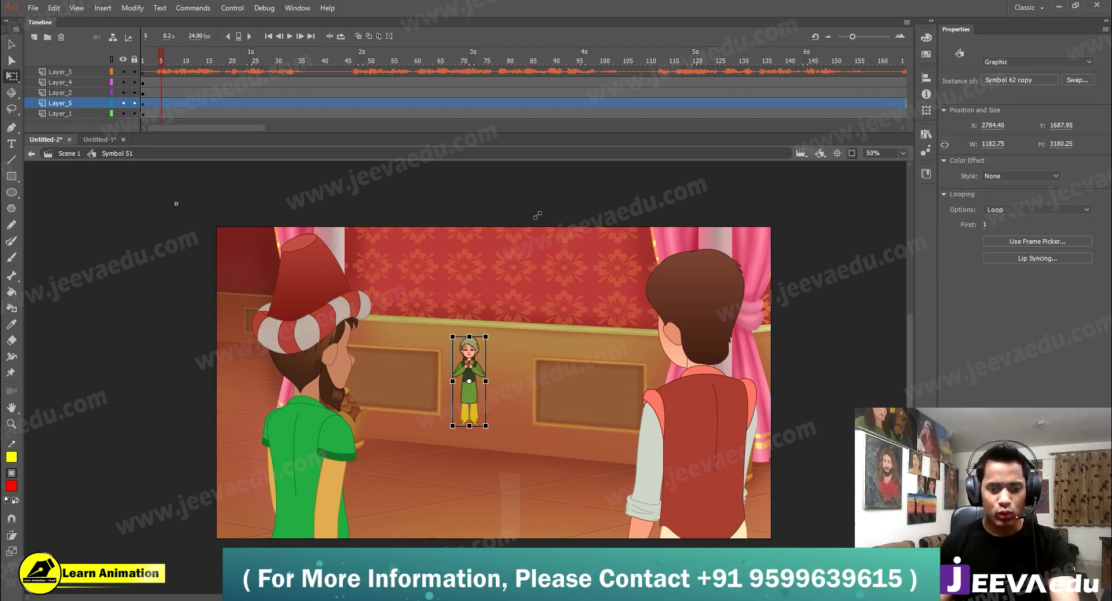
drag(537, 216, 539, 210)
drag(473, 284, 521, 323)
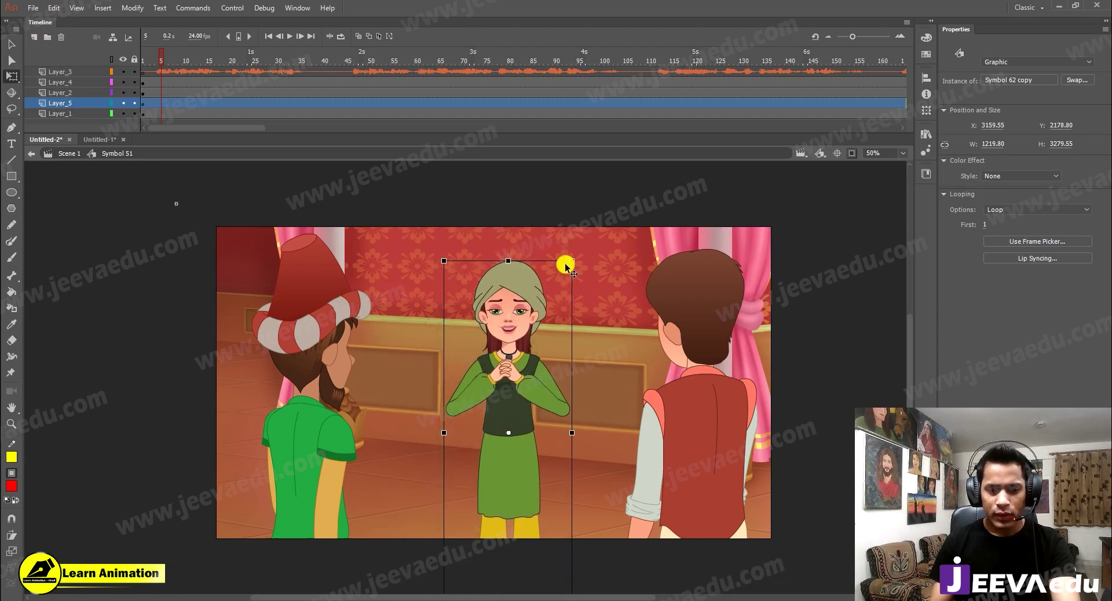
mouse_move(572, 260)
mouse_down()
mouse_move(576, 245)
mouse_move(568, 257)
mouse_up()
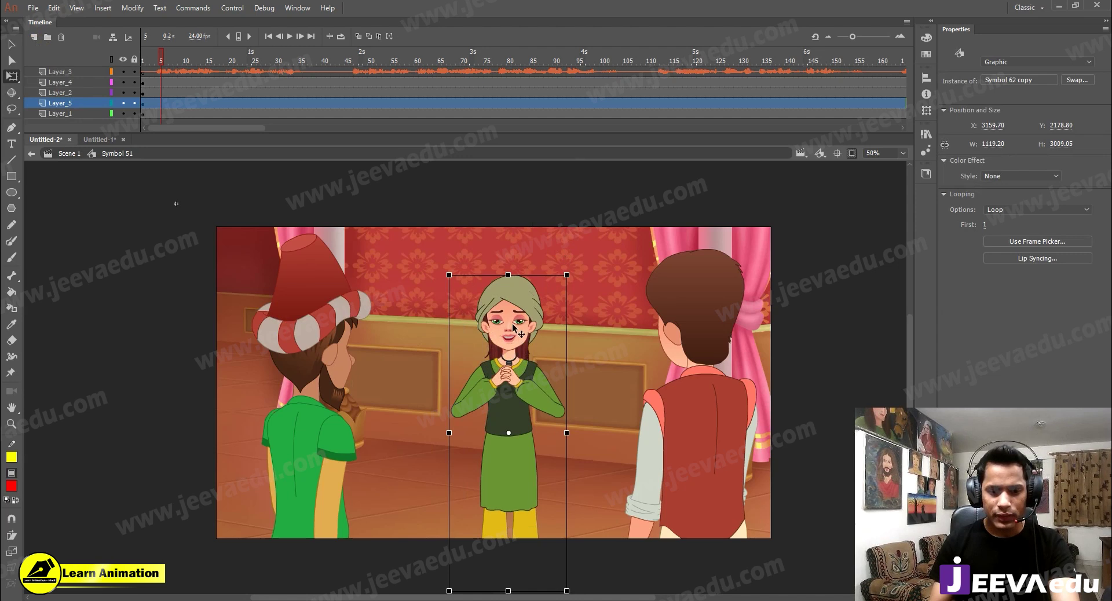
key(ctrl+z)
Step: Move the background instance down behind the characters and scale it to 115%
click(603, 310)
mouse_move(603, 354)
mouse_down()
mouse_move(600, 379)
mouse_move(596, 360)
mouse_up()
key(ctrl+alt+s)
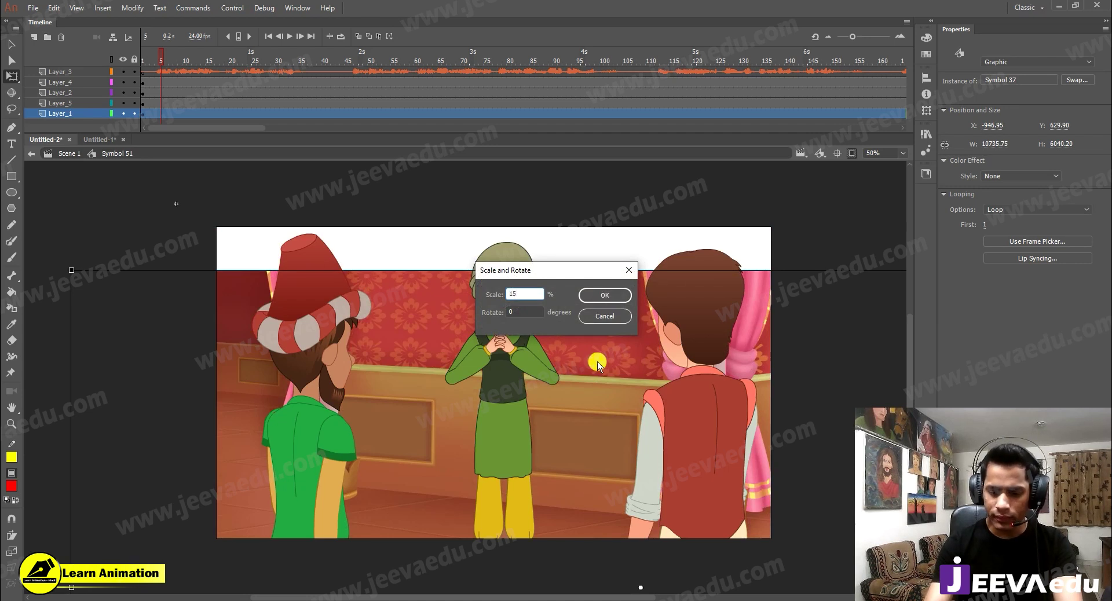
text(111)
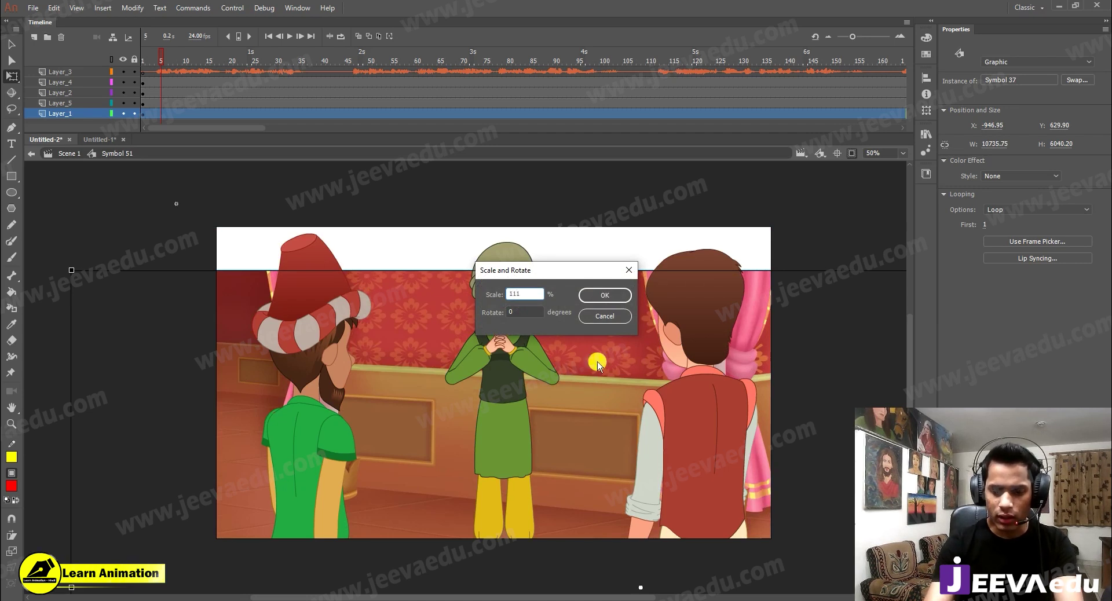
key(Return)
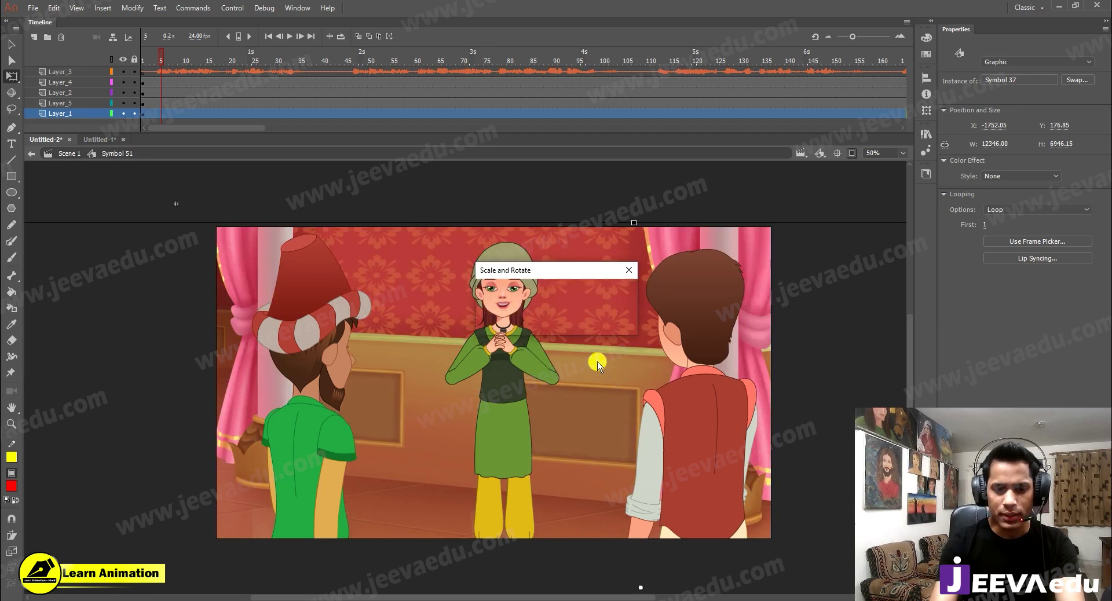
key(Return)
Step: Repeat the 115% enlargement of the background up to about 18776 × 10564 px, repositioning the patterned wall behind the woman each time
drag(597, 362, 618, 416)
key(ctrl+alt+s)
key(Return)
drag(590, 361, 620, 384)
key(ctrl+alt+s)
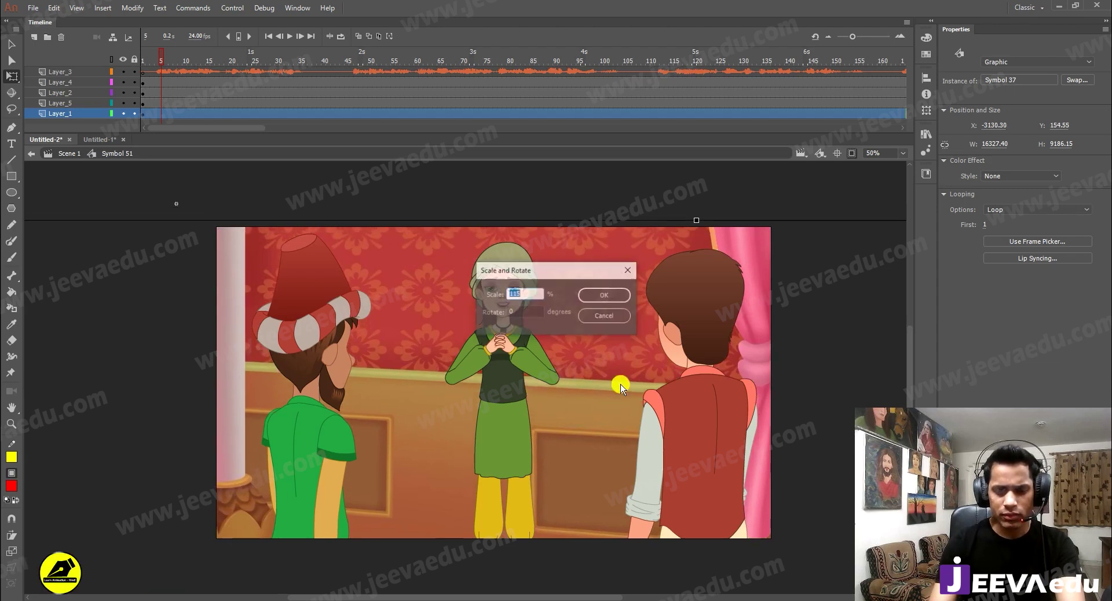
key(Return)
mouse_move(646, 426)
mouse_down()
mouse_move(655, 433)
mouse_move(627, 427)
mouse_up()
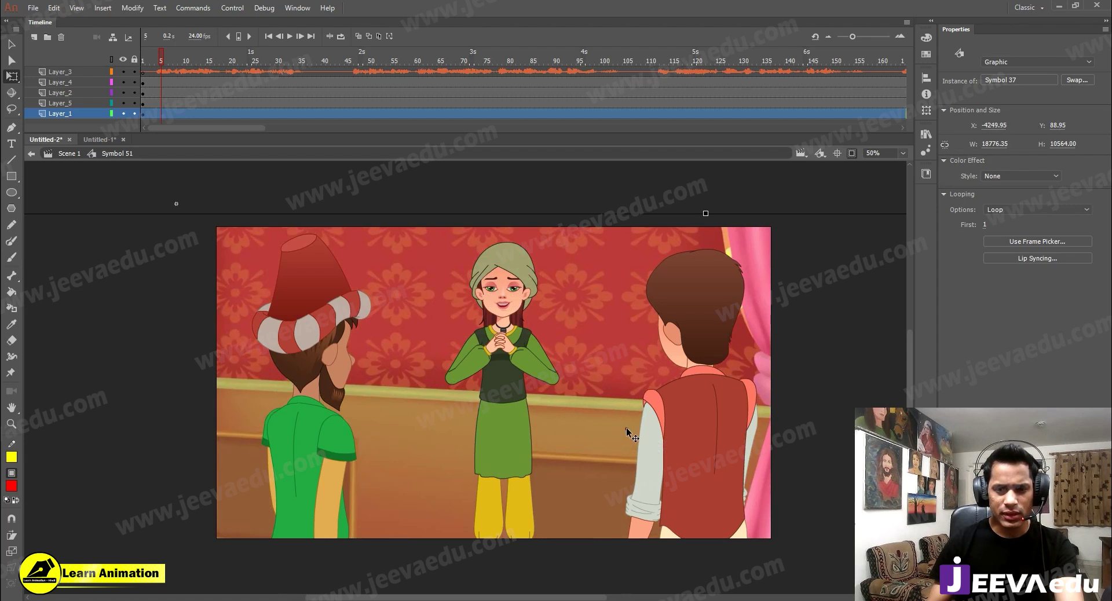
Step: Scale the background to 90% and reposition it so the patterned wall stays behind the characters' heads
key(ctrl+alt+s)
text(9)
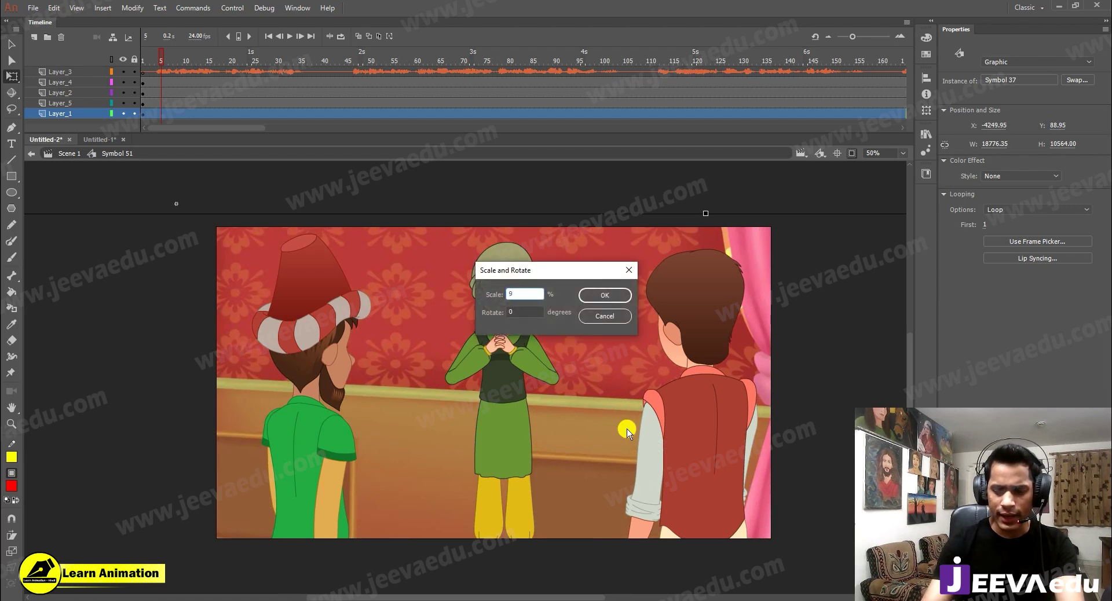
key(Return)
drag(613, 412, 582, 340)
click(455, 221)
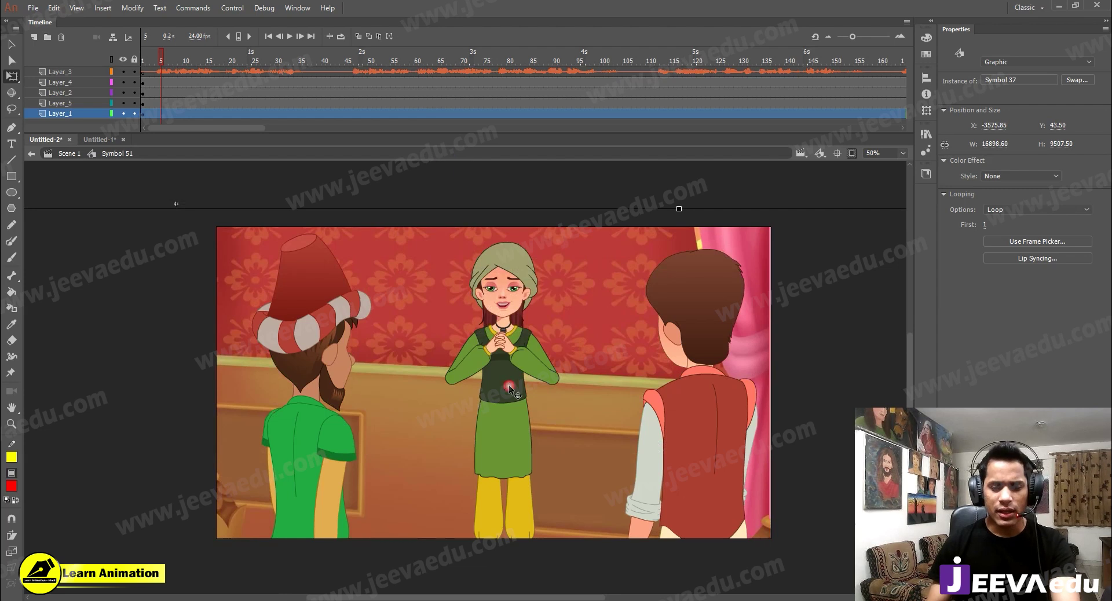
Step: Enlarge the woman to about 1465 × 3938 px and lower her between the two men, cropped below the skirt
click(545, 278)
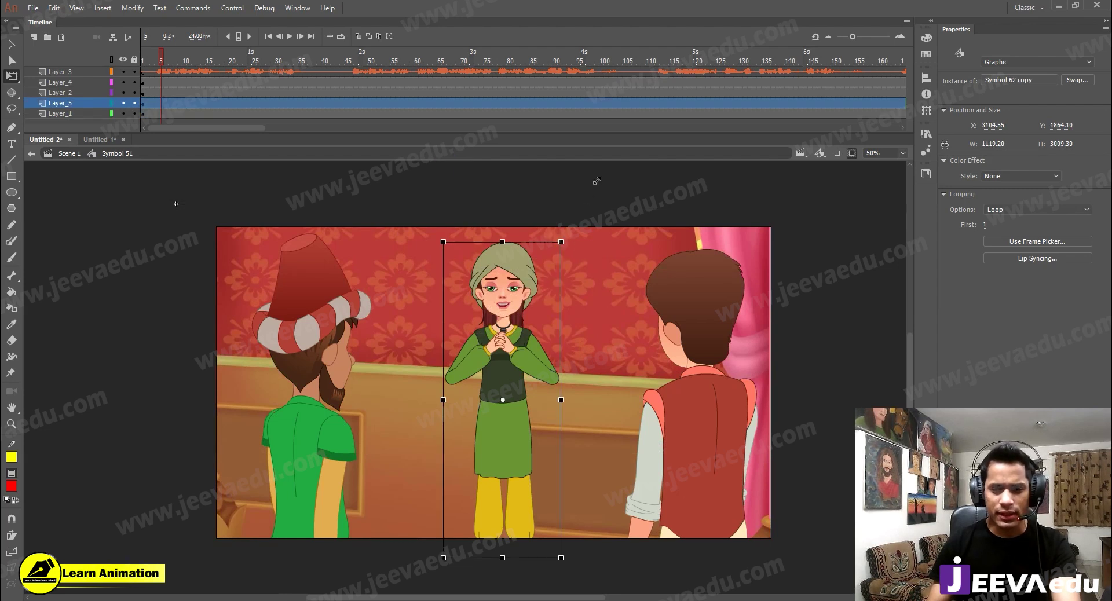
drag(598, 181, 607, 162)
drag(528, 284, 523, 390)
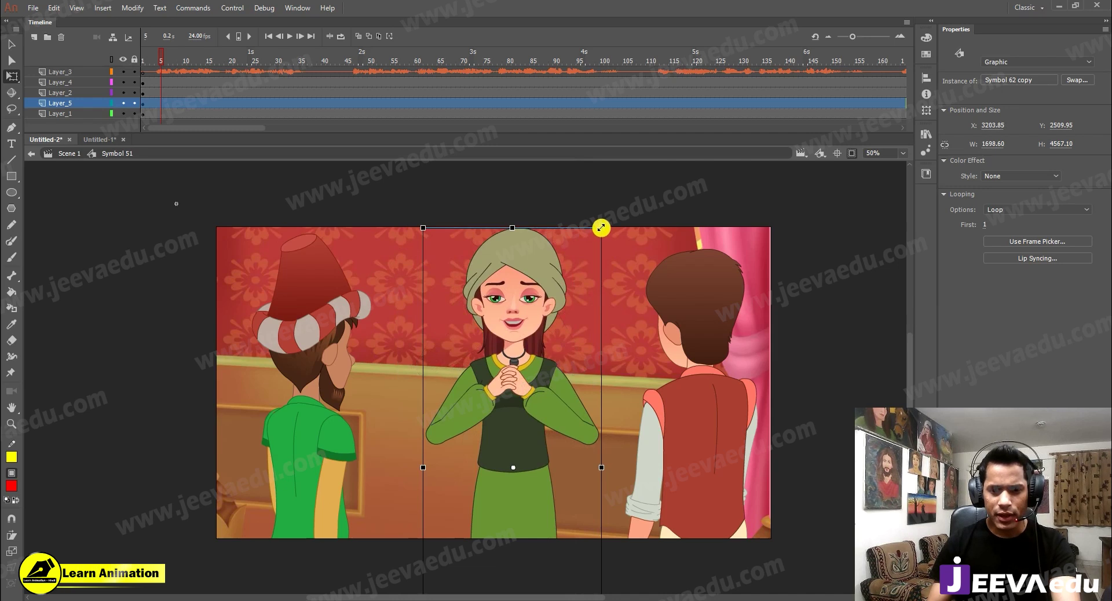
drag(594, 234, 589, 237)
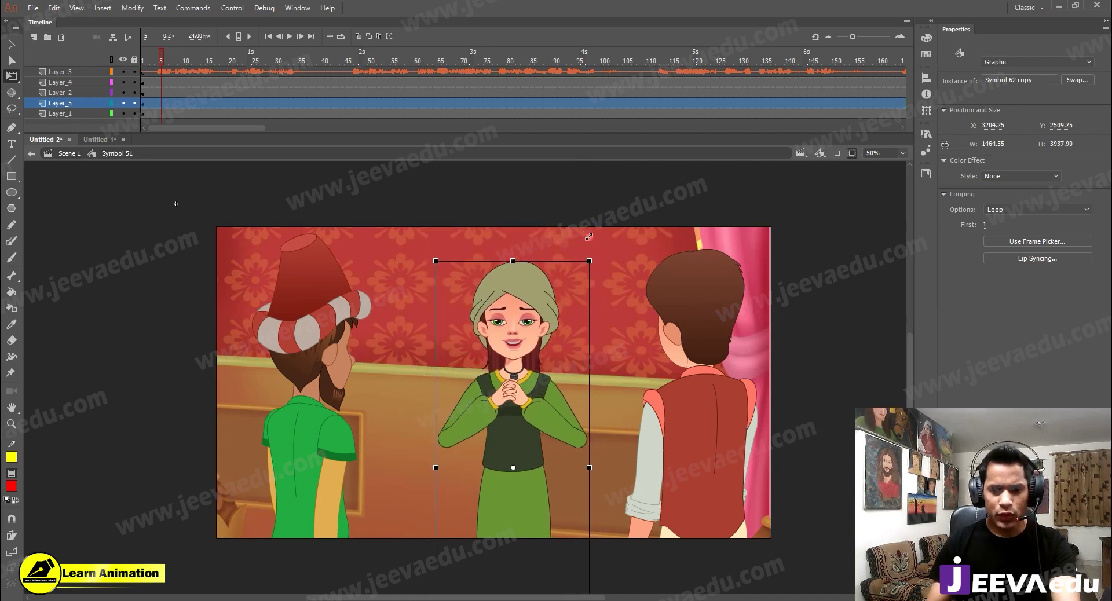
drag(519, 322, 516, 328)
click(502, 347)
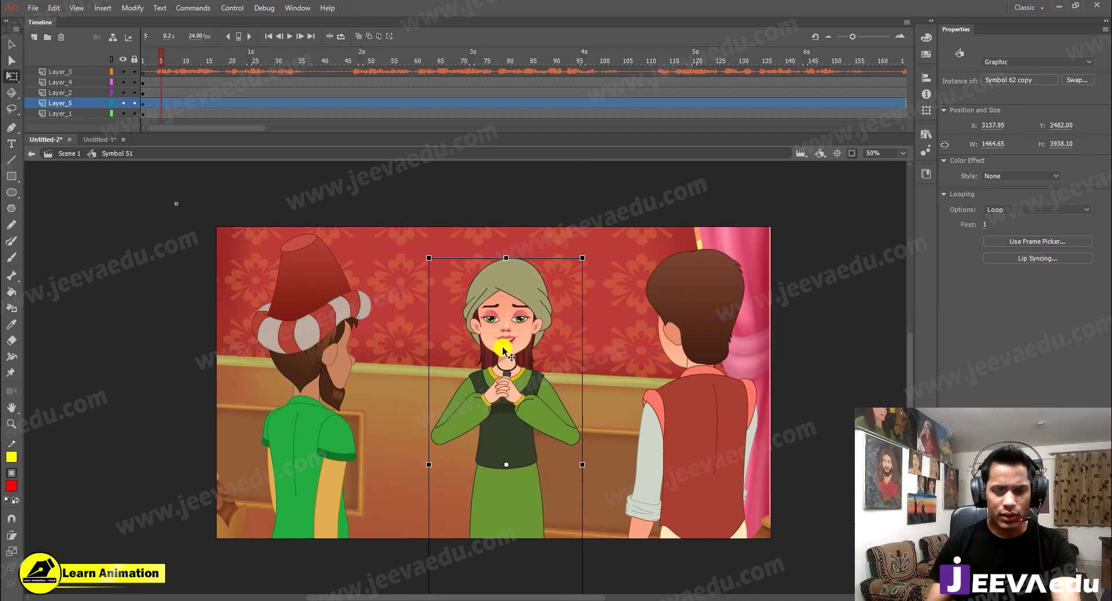
Step: Scale the woman to 98% and nudge her slightly left between the men
key(ctrl+alt+s)
text(98)
key(Return)
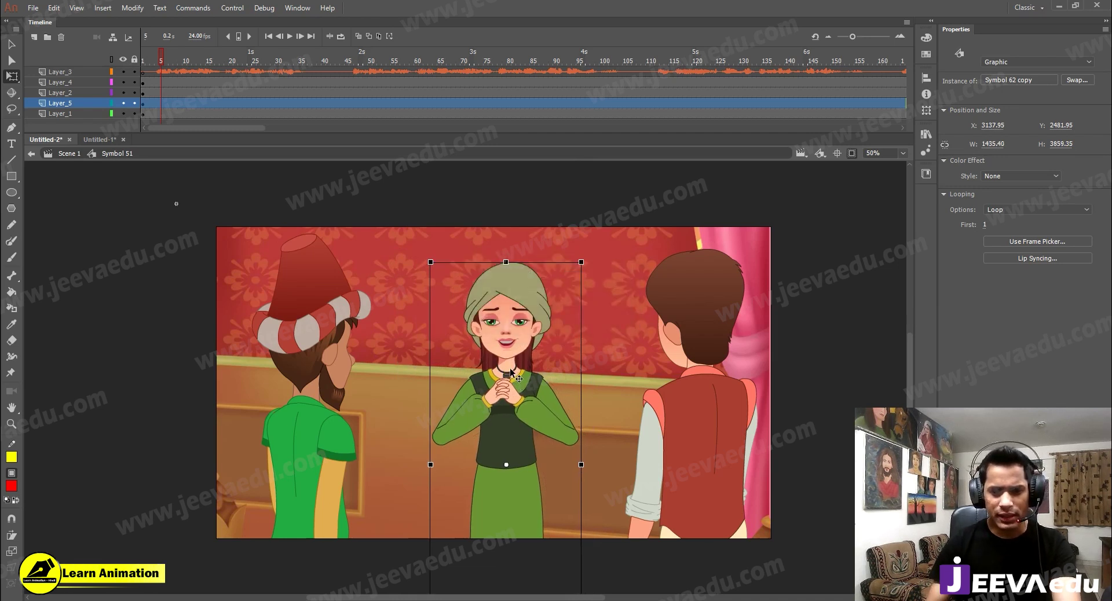
drag(510, 370, 507, 374)
Step: Scale the man in the red vest to 98% and move both men slightly outward, away from the woman
click(675, 408)
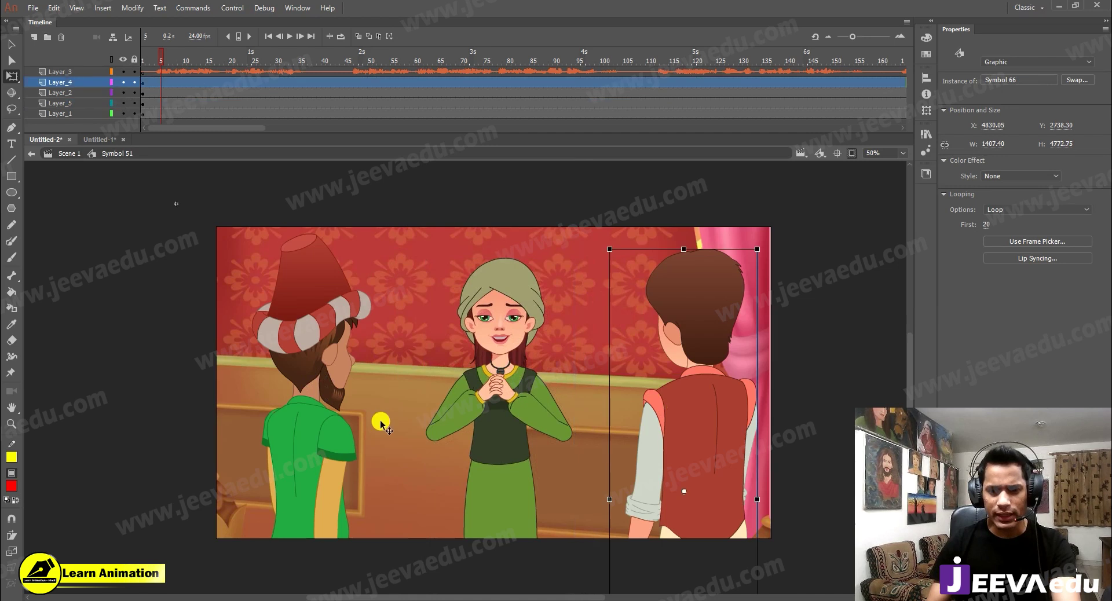
click(321, 435)
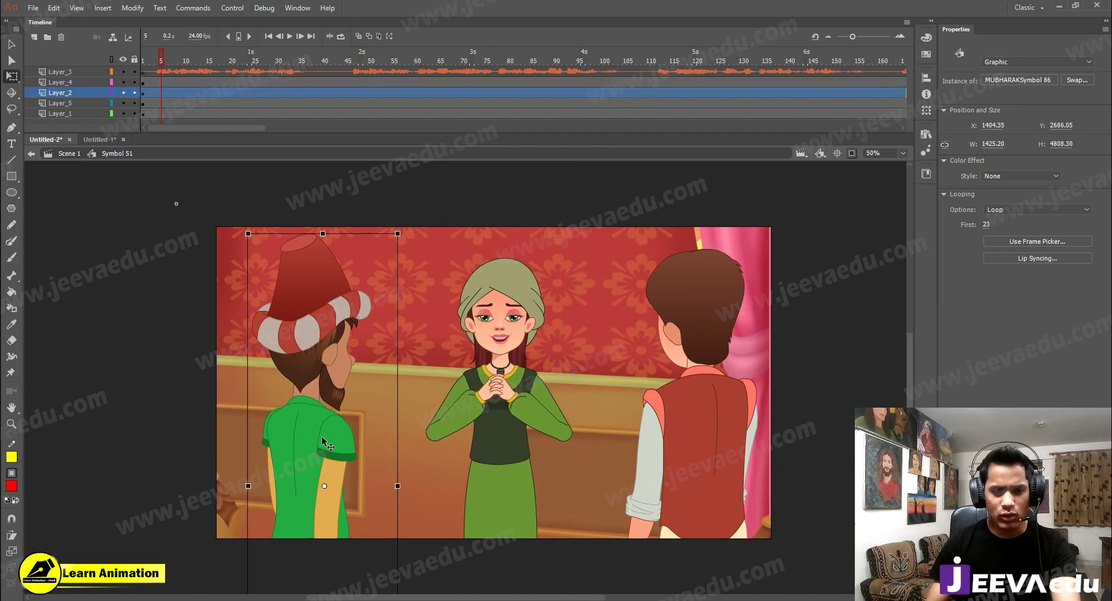
click(705, 405)
key(ctrl+alt+s)
text(98)
key(Return)
click(703, 409)
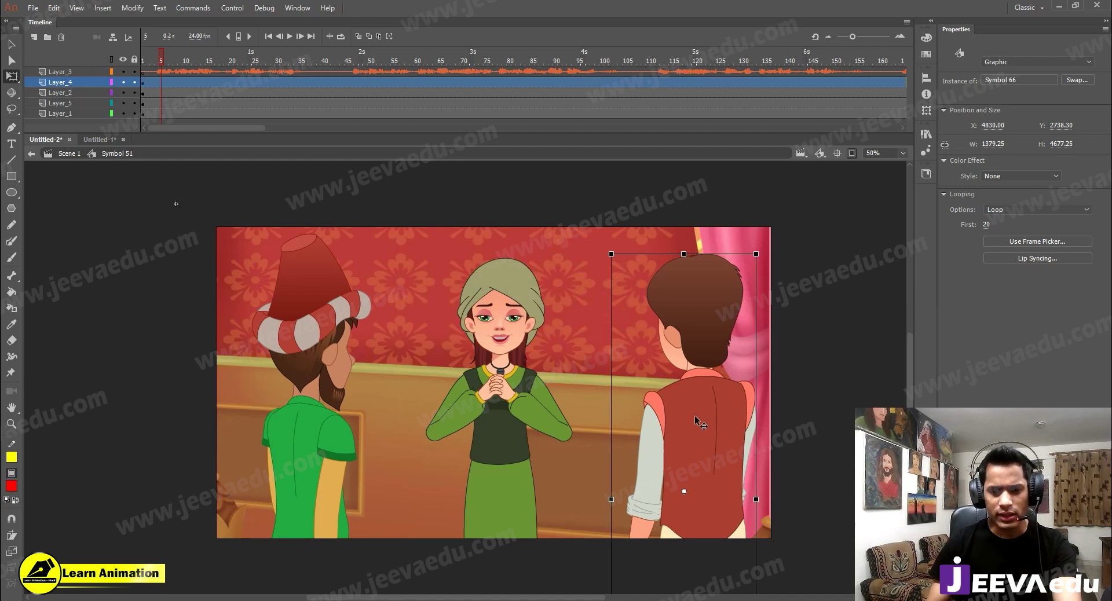
drag(695, 416, 699, 416)
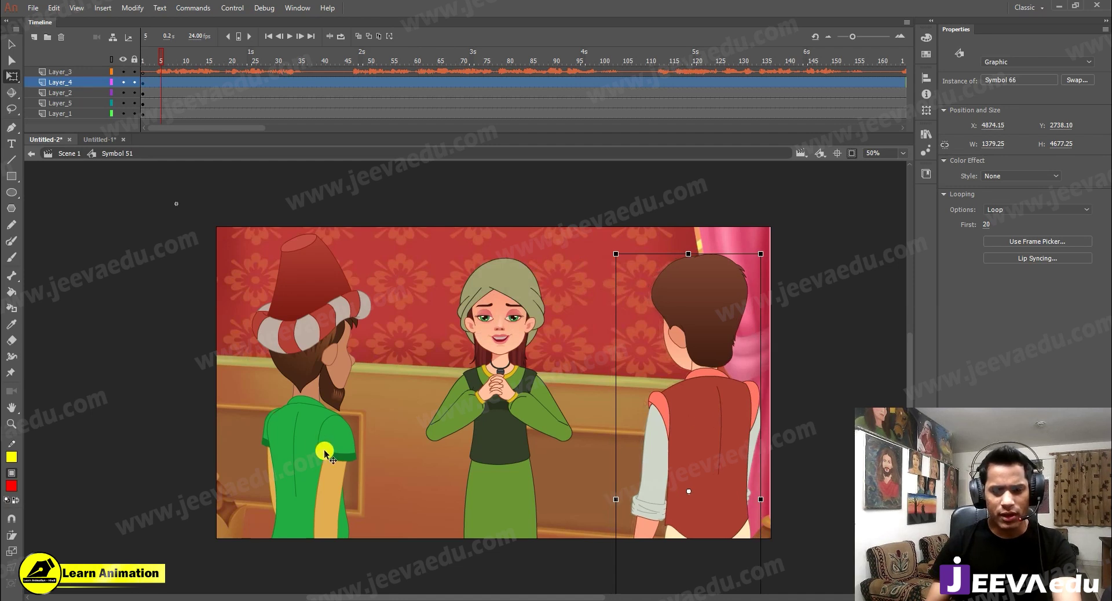
drag(322, 447, 311, 447)
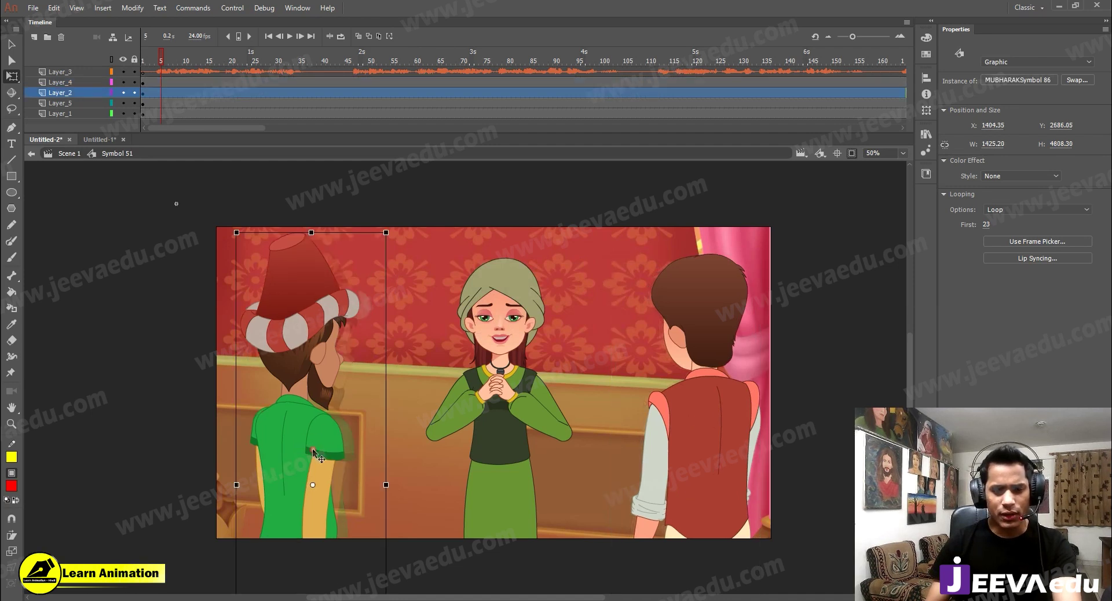
click(690, 428)
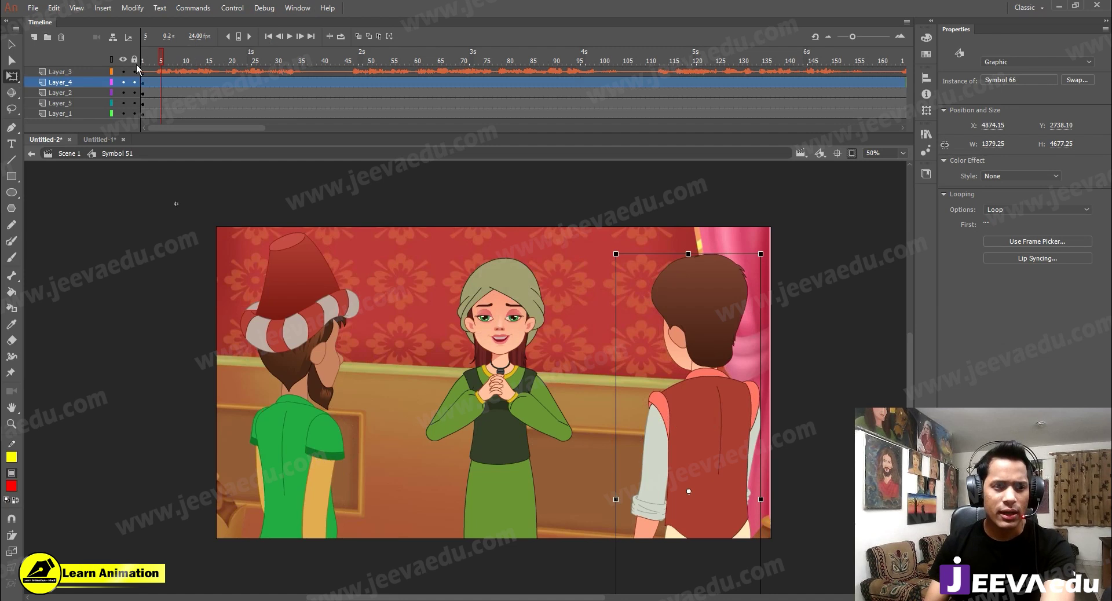
Step: Preview the scene and move both men inward so they stand closer to the woman at either side
click(216, 64)
key(Return)
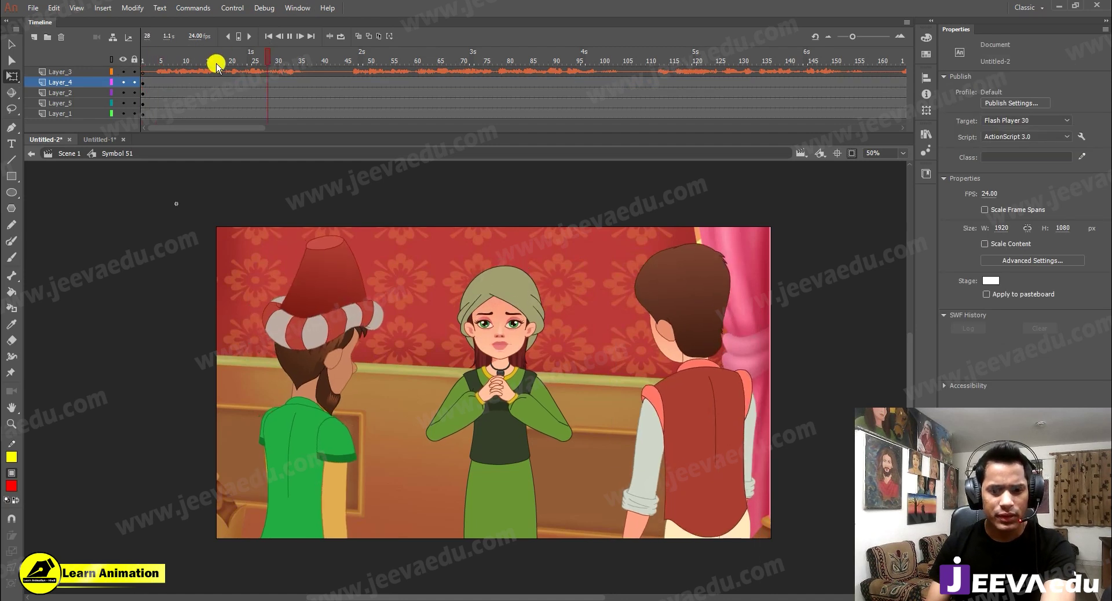
mouse_move(318, 444)
mouse_down()
mouse_move(338, 455)
mouse_move(334, 446)
mouse_up()
drag(725, 436, 659, 439)
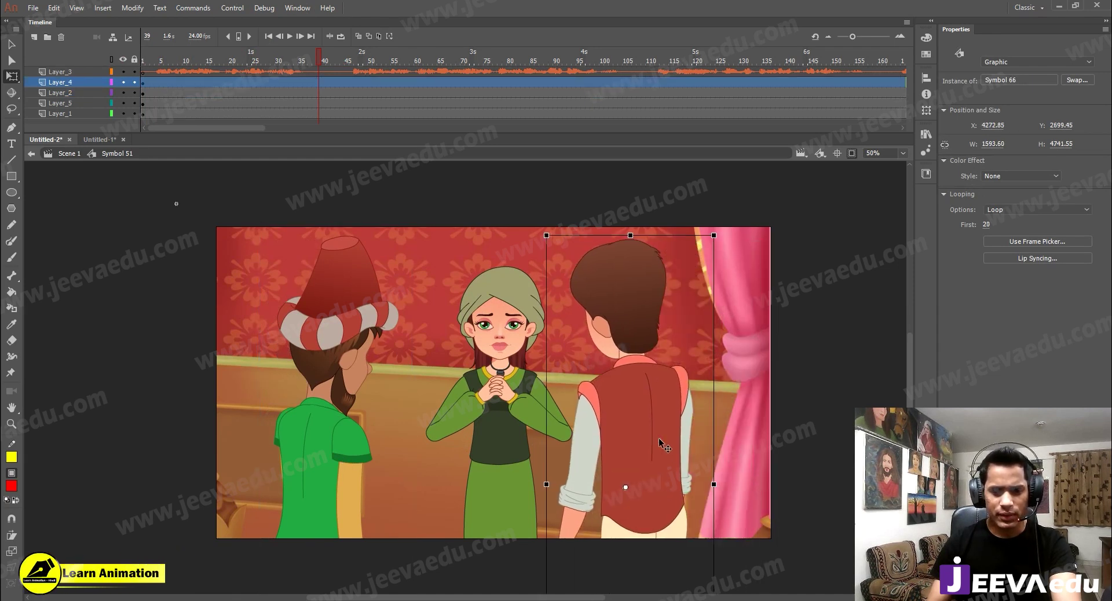
drag(348, 456, 375, 453)
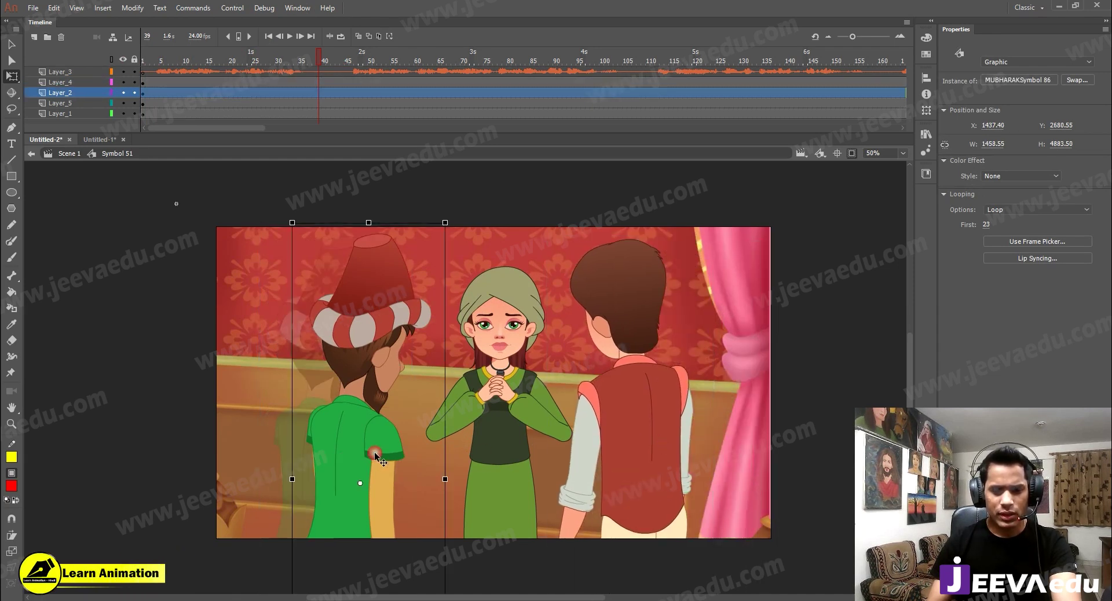
click(659, 443)
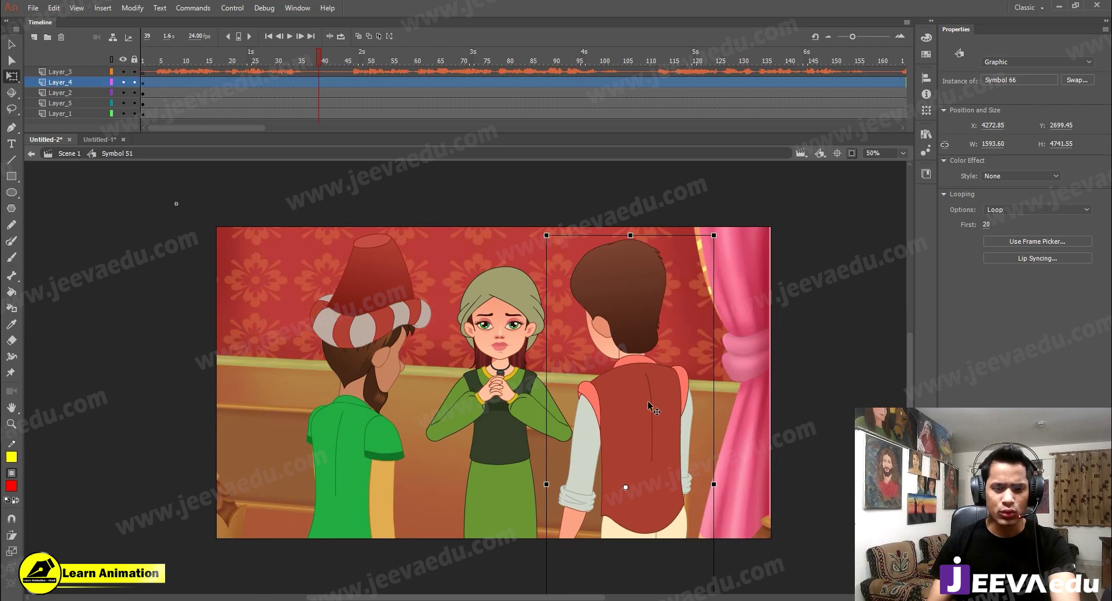
drag(649, 403, 656, 404)
Step: Reduce the woman to about 1368 × 3603 px and nudge her slightly up and right
click(519, 396)
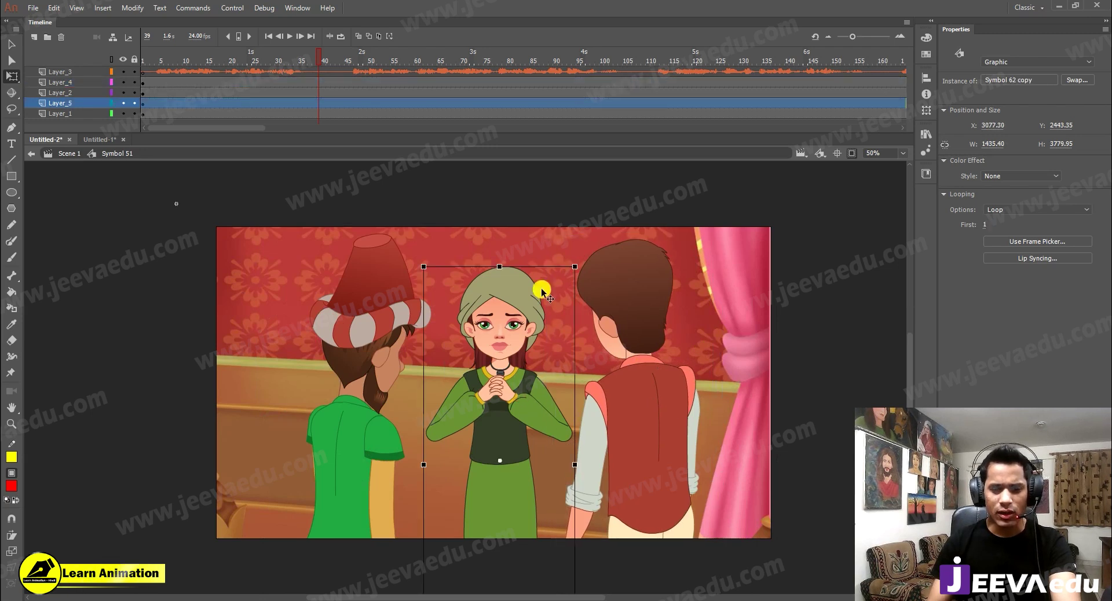
mouse_move(576, 265)
mouse_down()
mouse_move(569, 272)
mouse_move(573, 262)
mouse_up()
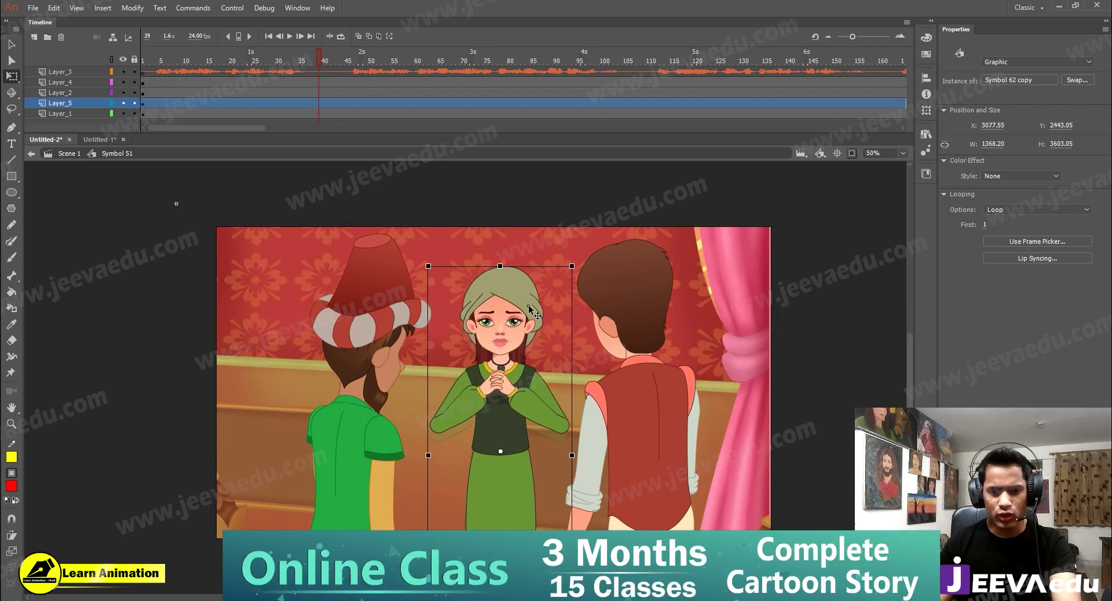
drag(528, 309, 530, 306)
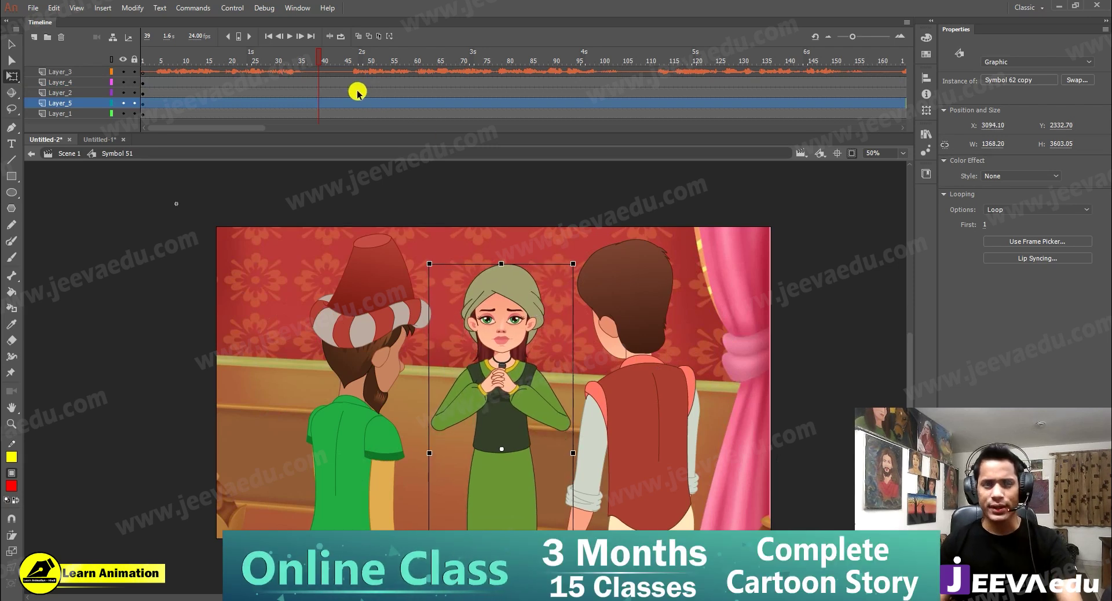
Step: At the first frame, shift the background slightly right to about X -3438, Y 66, and preview the scene
key(shift+comma)
click(590, 389)
click(518, 354)
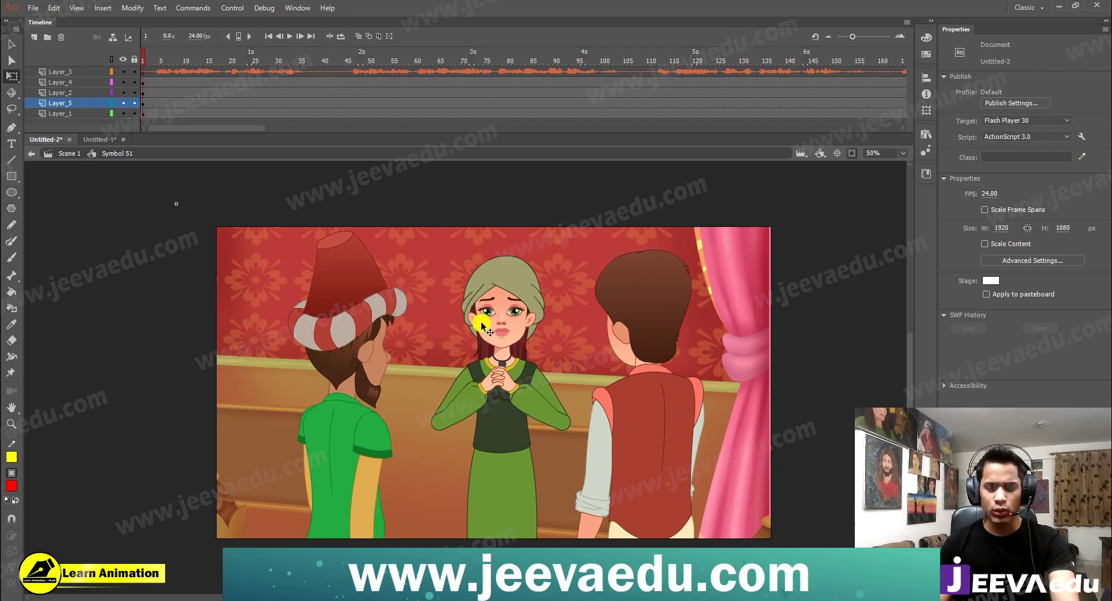
click(586, 351)
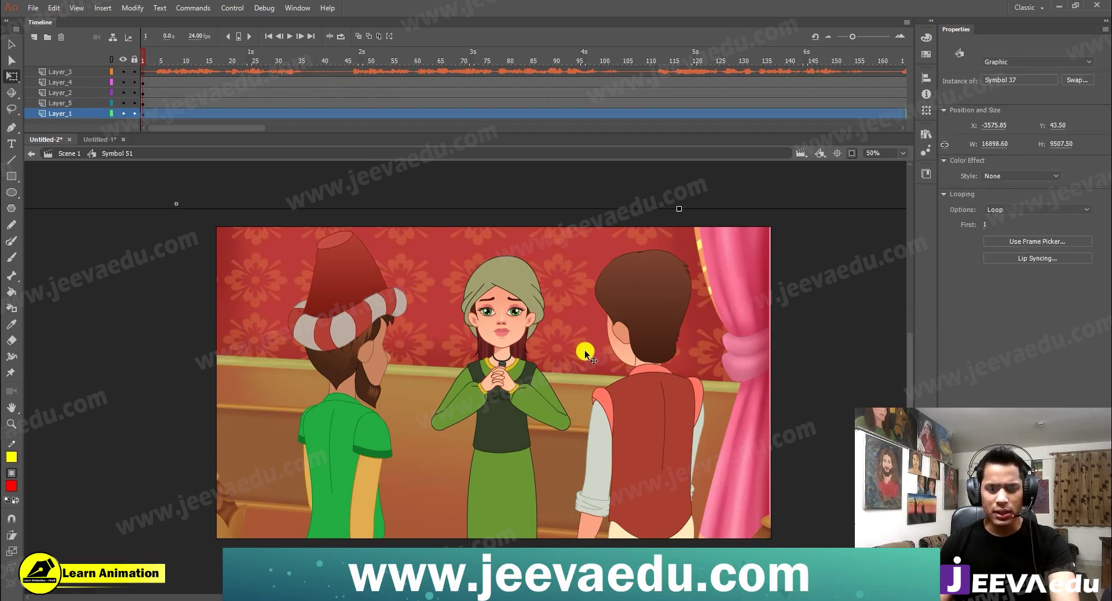
drag(584, 277, 590, 240)
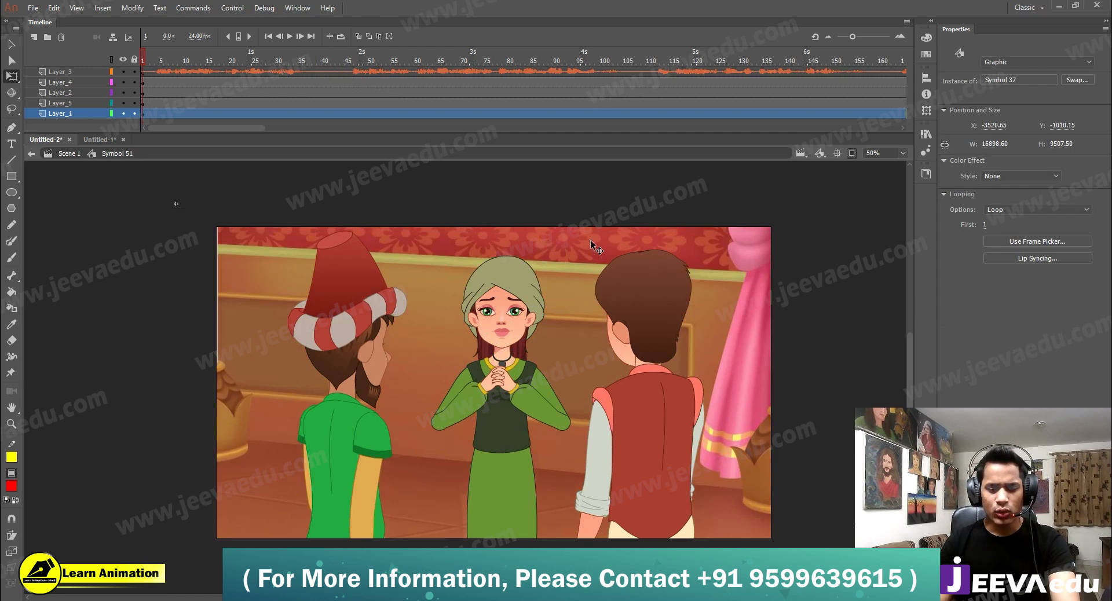
drag(548, 381, 560, 470)
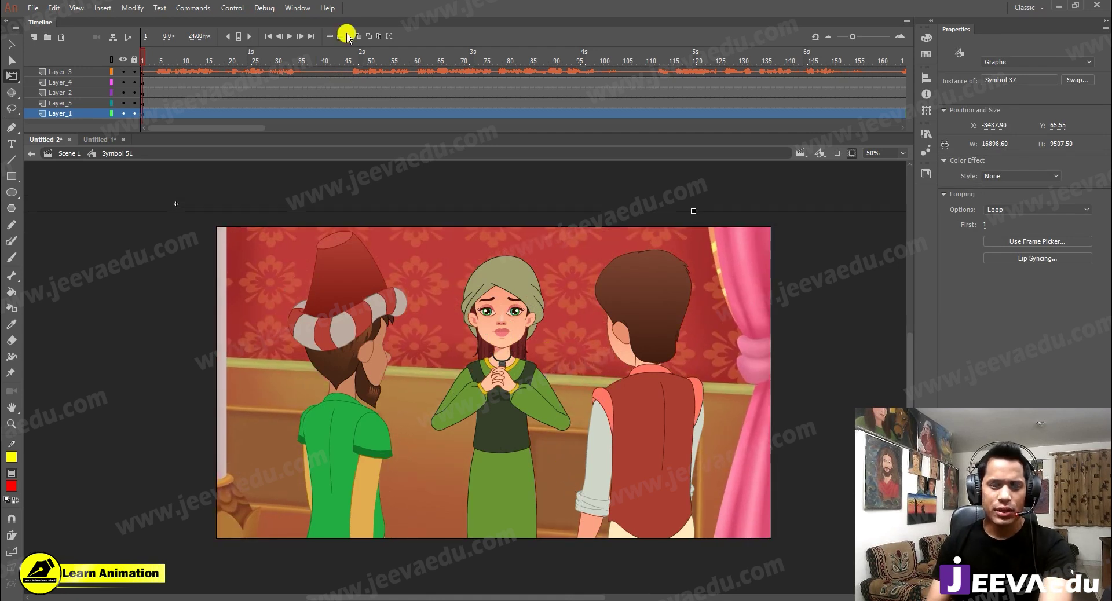
key(Return)
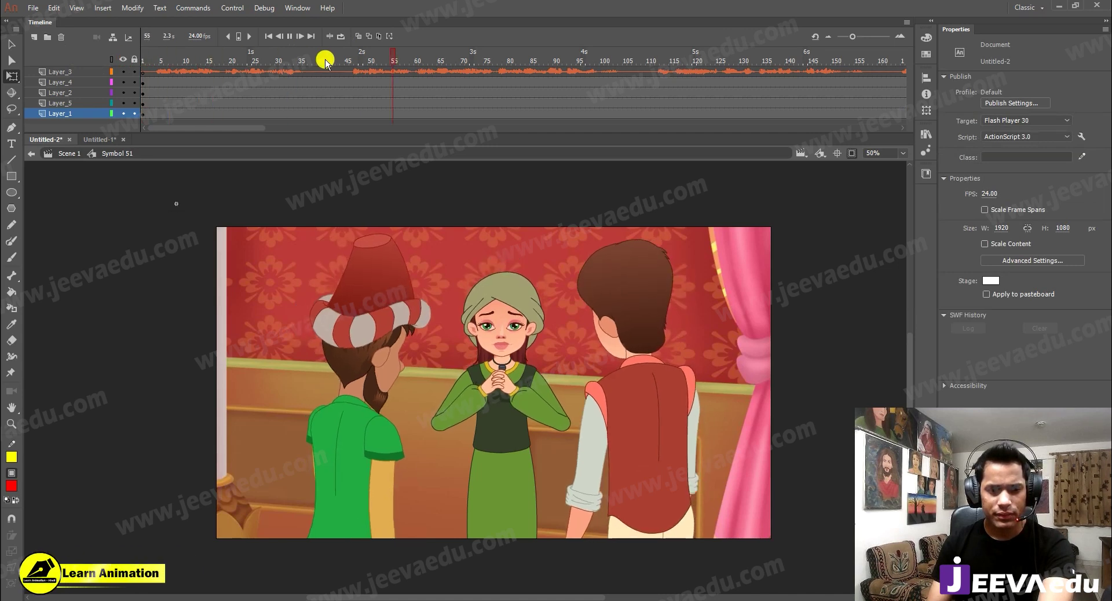
key(shift+comma)
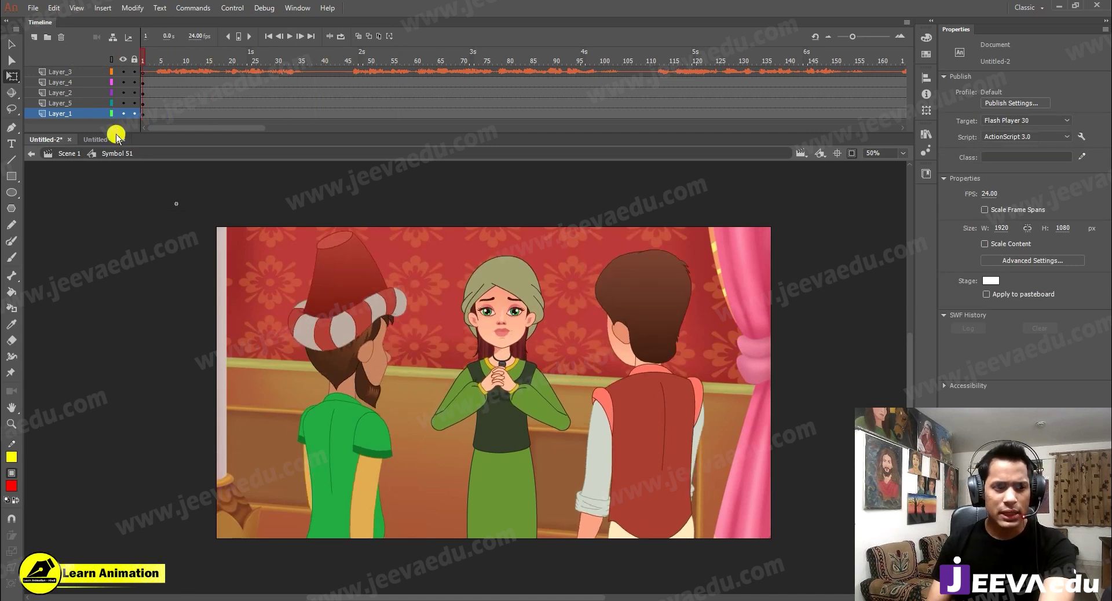
Step: Compare the front-facing and turned poses of the woman in Untitled-1 and return to Untitled-2
click(95, 141)
drag(527, 415, 635, 393)
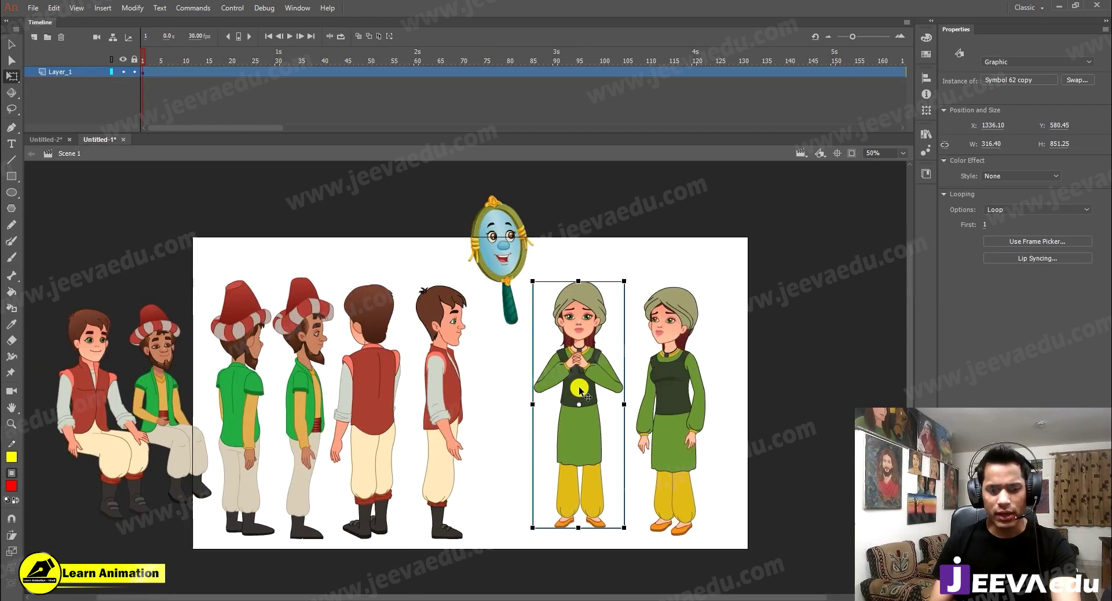
click(663, 387)
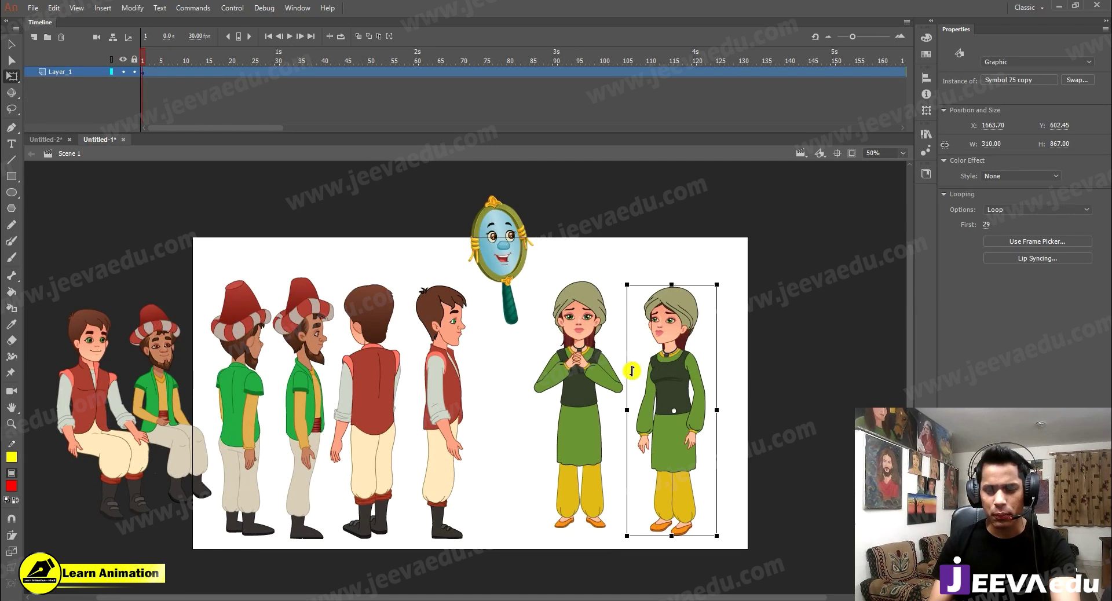
click(49, 142)
Step: Play the dialogue to locate the next phrase and insert keyframes at frame 45 on Layer_4, Layer_2, Layer_5 and Layer_1
key(Return)
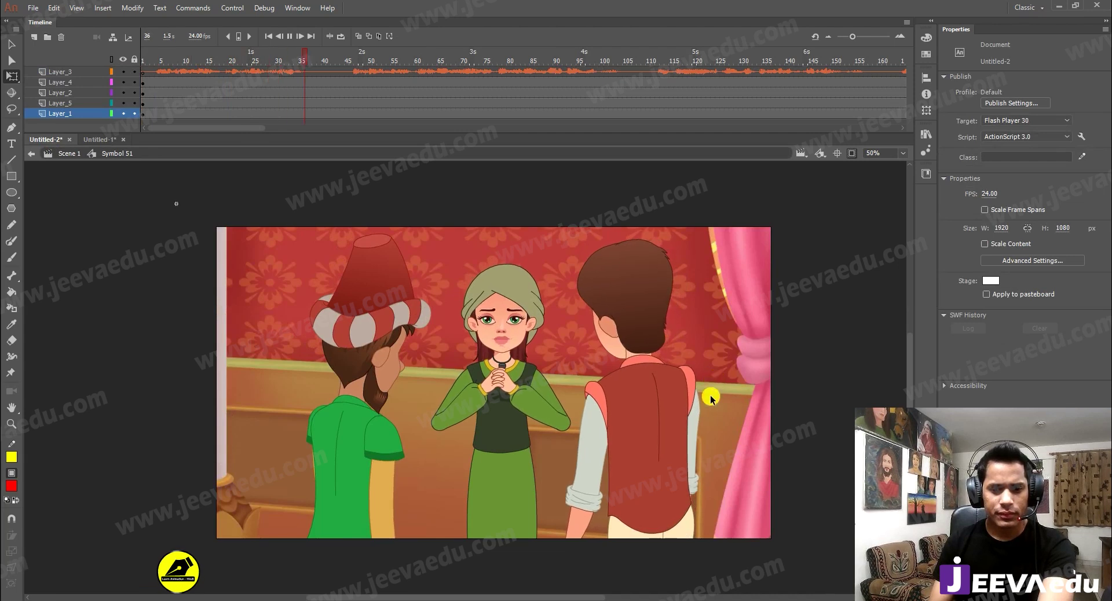
key(Return)
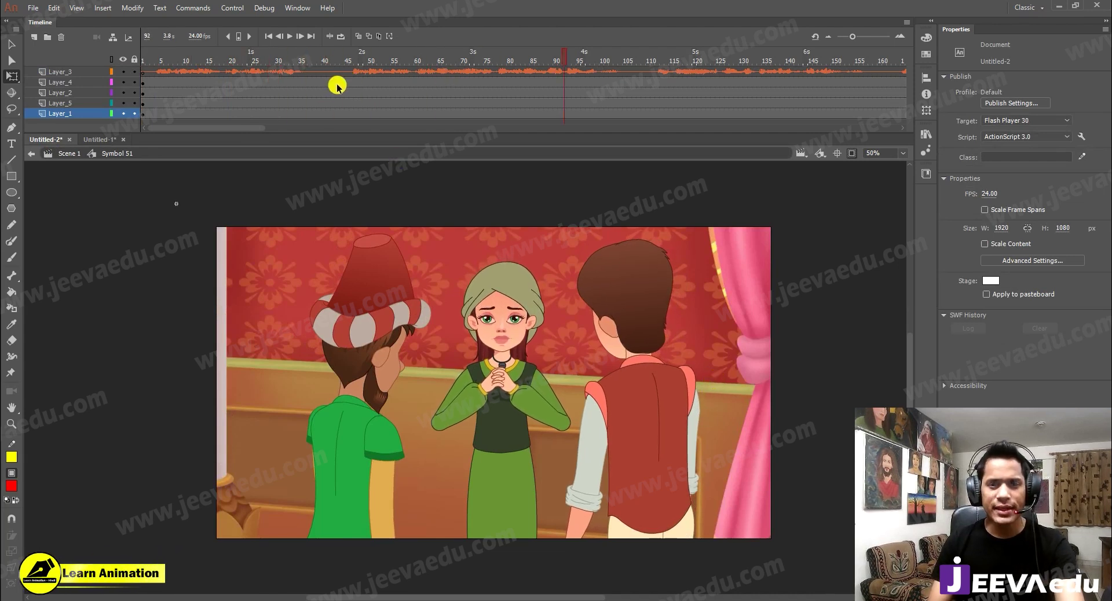
drag(337, 85, 349, 116)
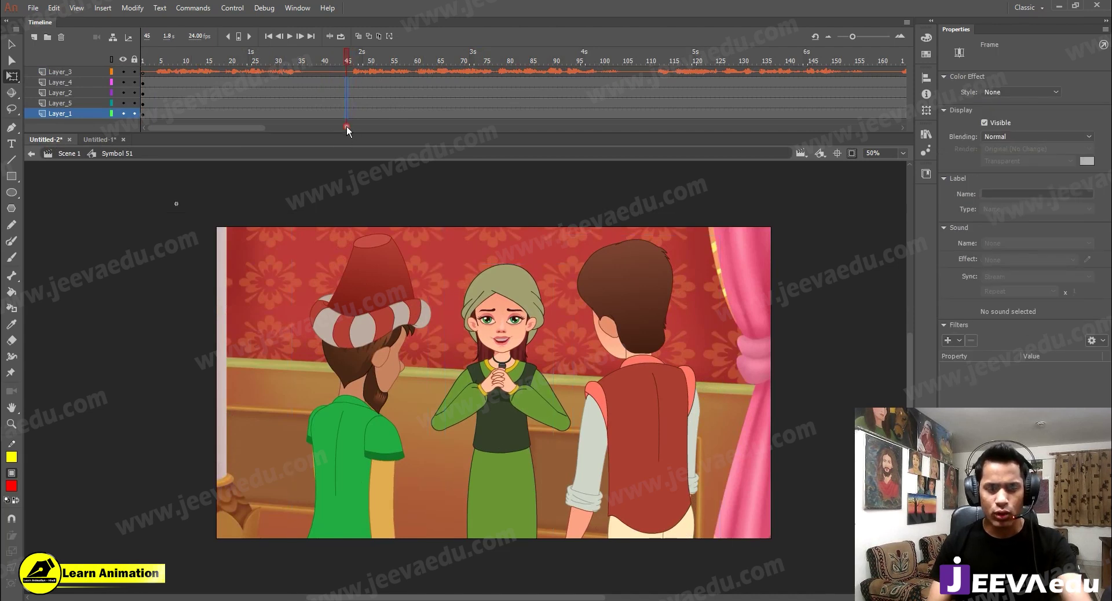
click(346, 126)
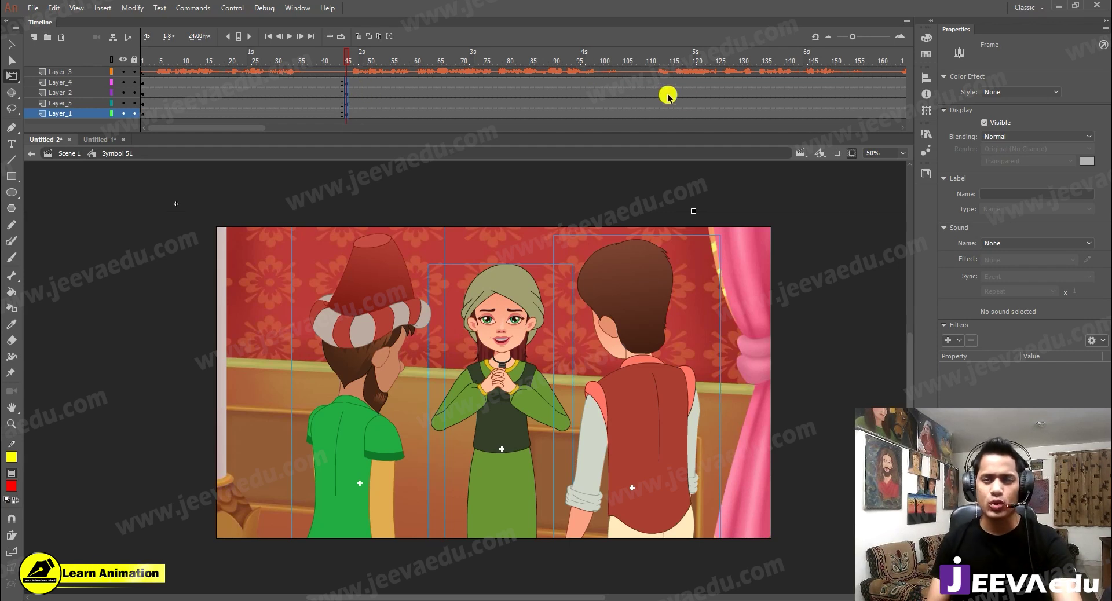
Step: Play the scene onward from frame 45 to check the woman's talking against the audio
key(Return)
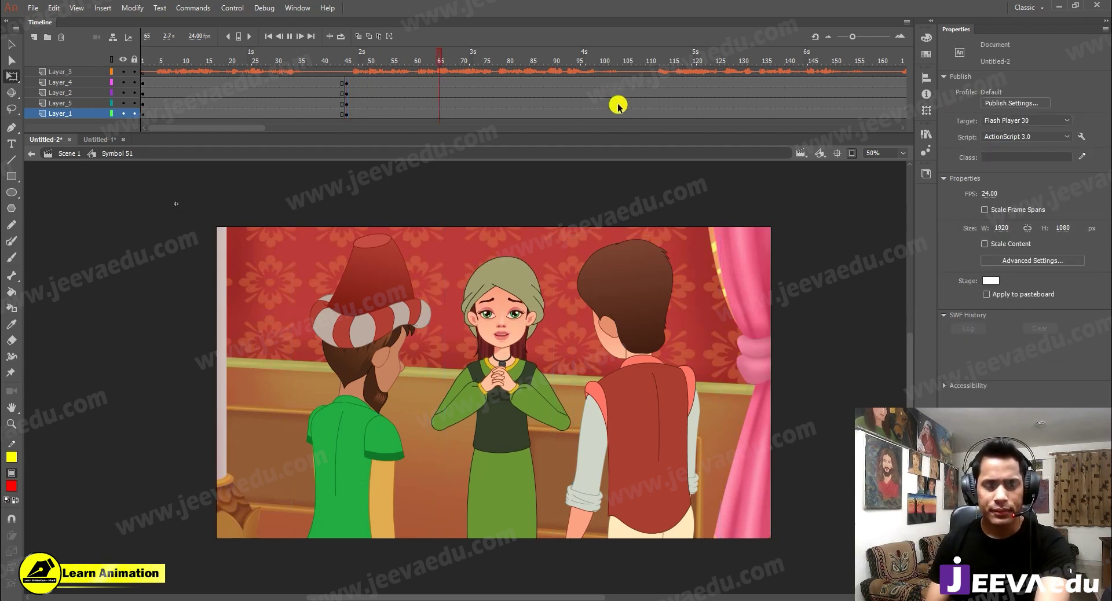
click(614, 58)
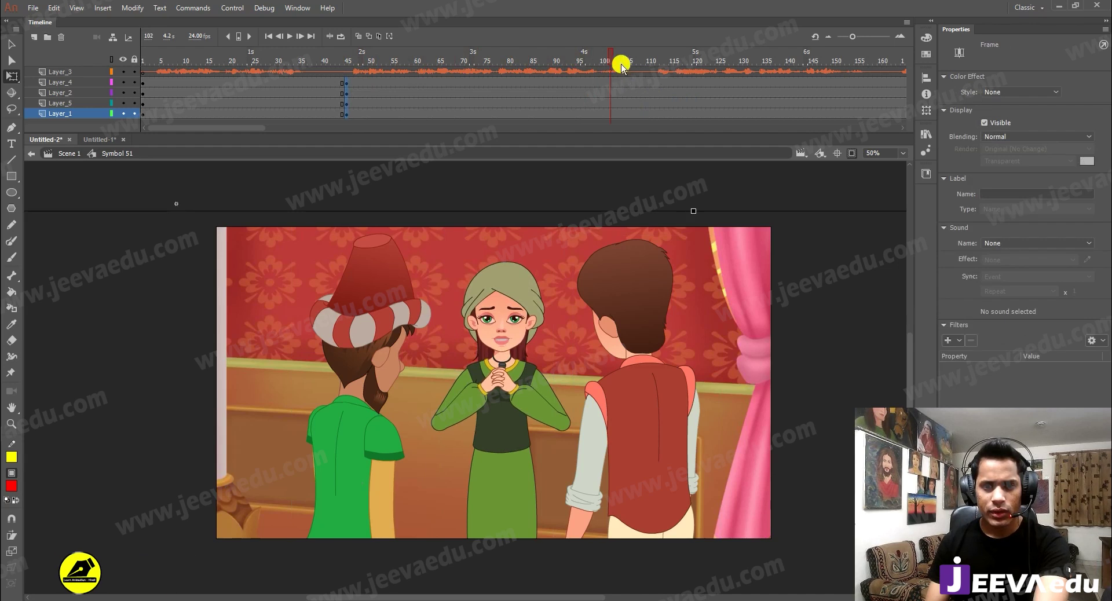
key(Return)
click(263, 93)
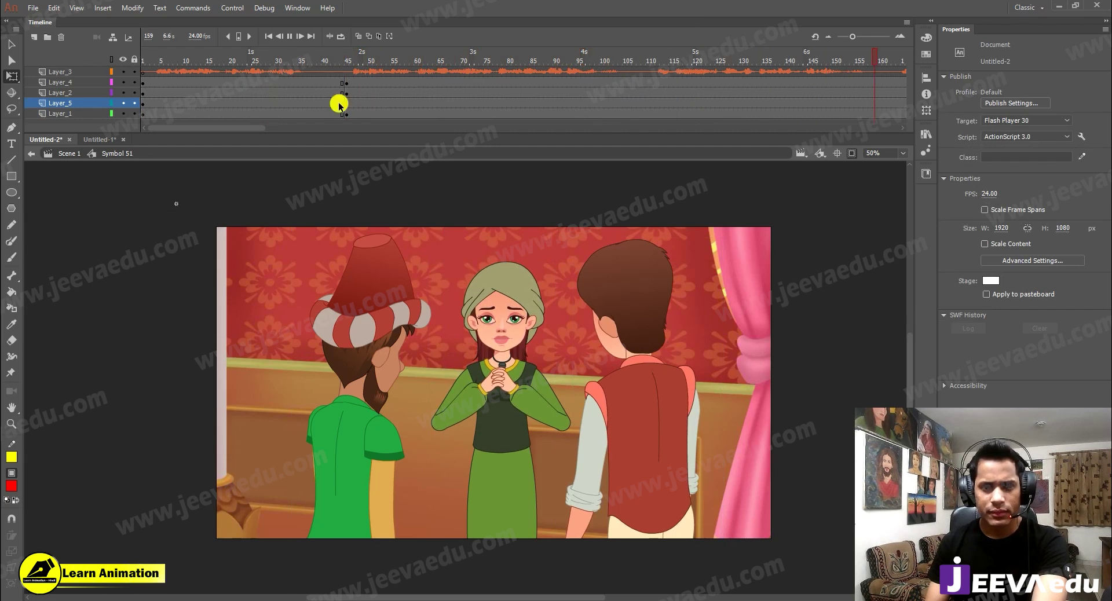
Step: Play the dialogue onward from frame 45 and insert keyframes at frame 76 on Layer_4, Layer_2, Layer_5 and Layer_1
drag(382, 130, 259, 128)
click(251, 63)
key(Return)
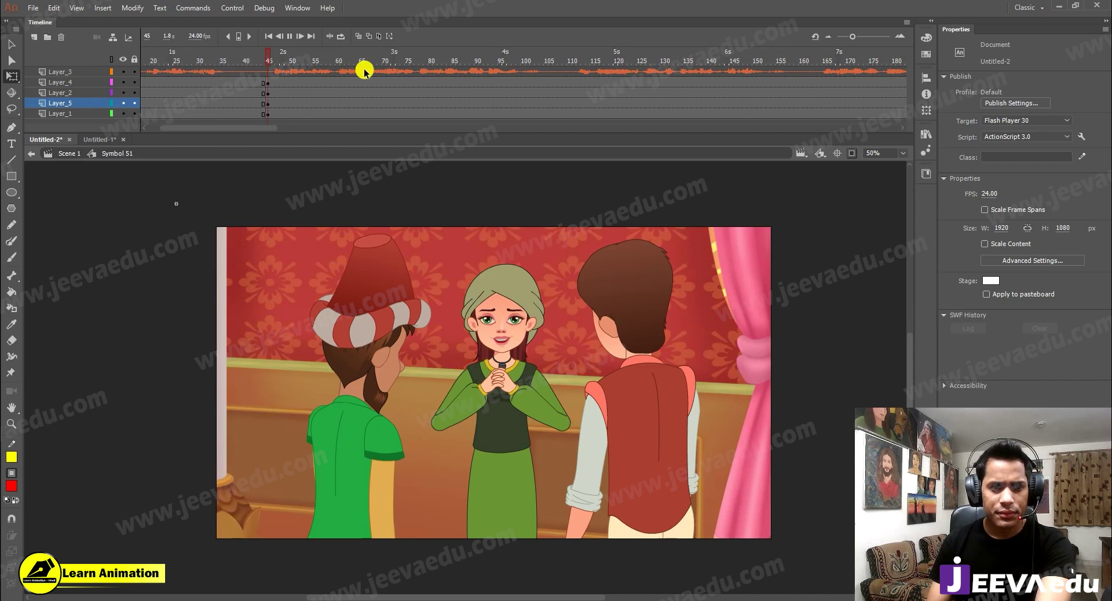
click(504, 60)
drag(413, 73, 413, 98)
key(F6)
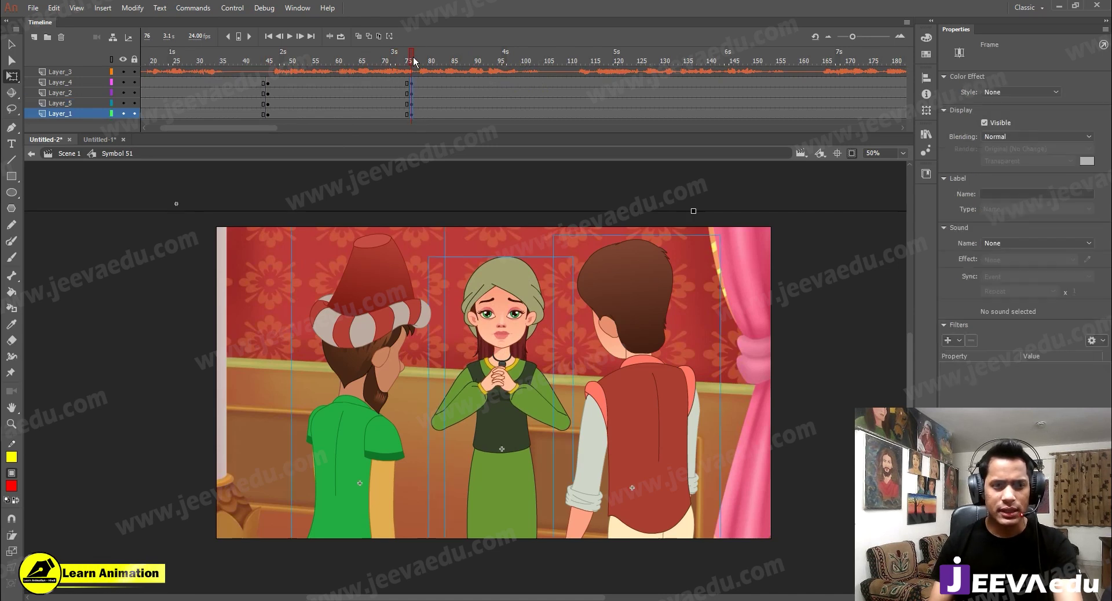
Step: Delete the turbaned man and the man in the red vest from the shot between frames 45 and 75
drag(357, 71, 351, 70)
click(346, 221)
click(414, 315)
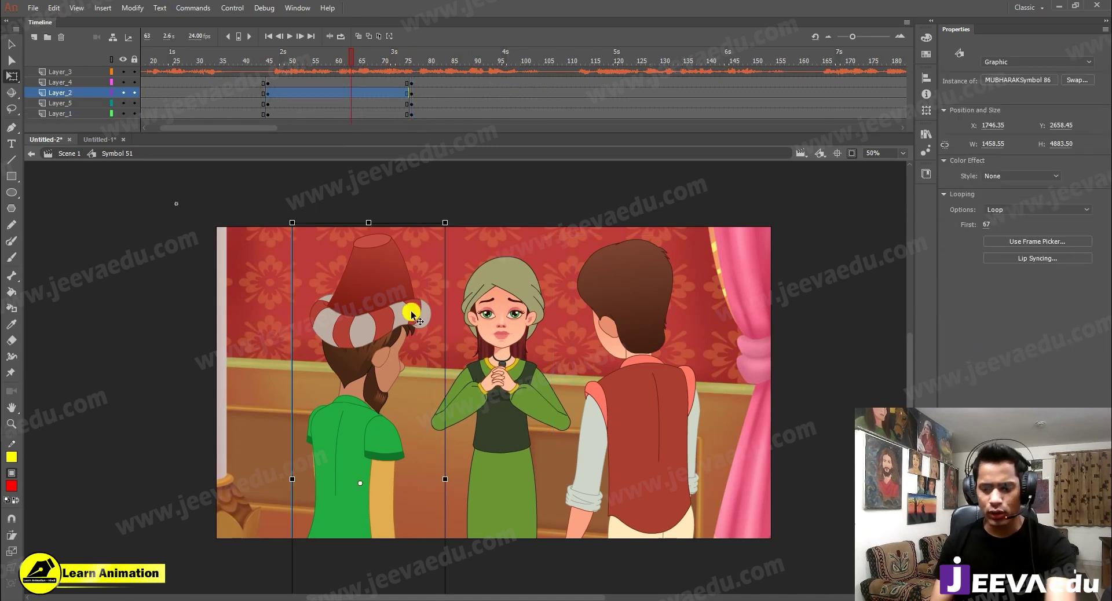
key(Delete)
click(596, 328)
key(Delete)
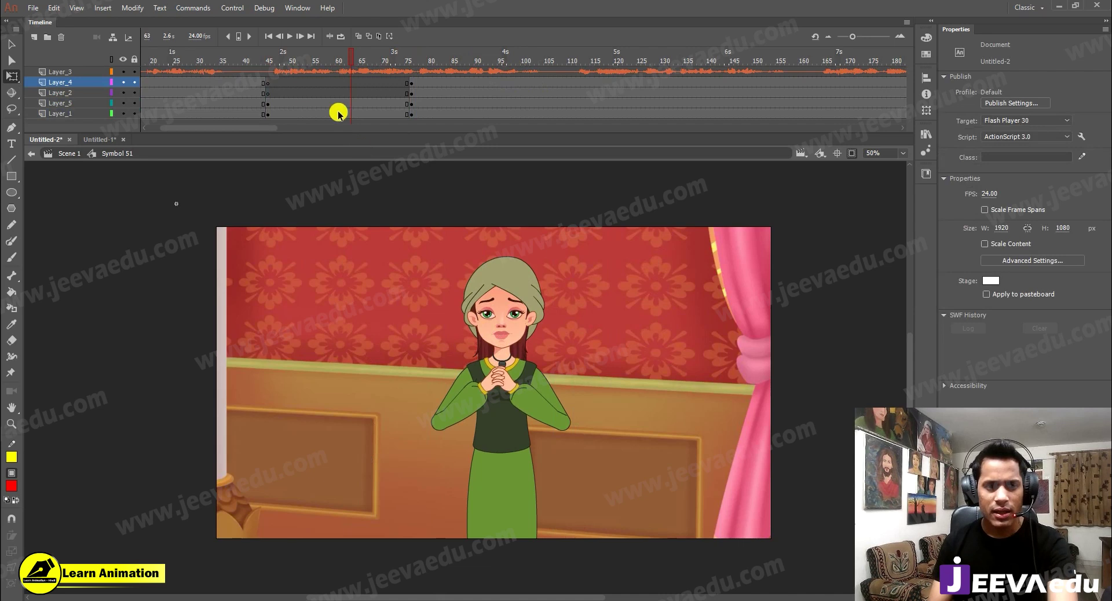
Step: Scale the woman on Layer_5 and the background on Layer_1 by 150% twice for the shot starting at frame 45
click(268, 105)
click(490, 333)
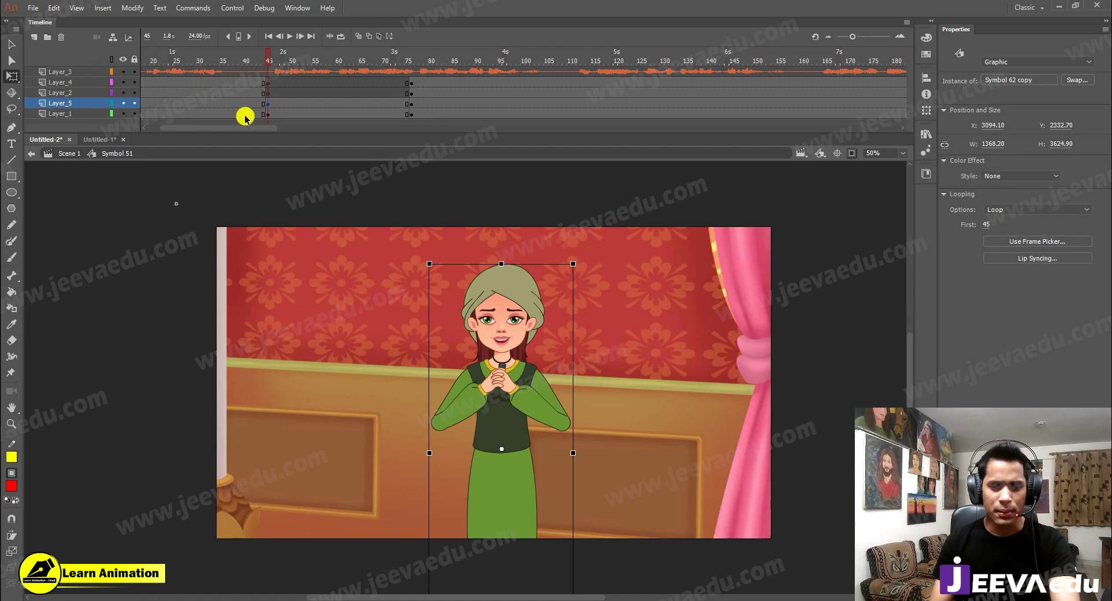
drag(313, 90, 320, 127)
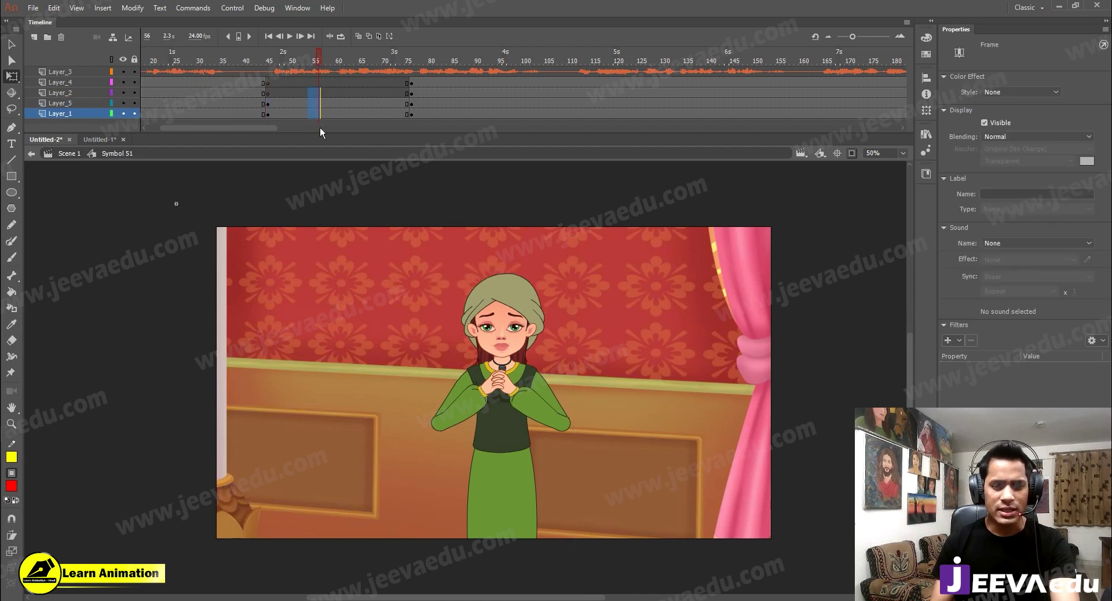
key(ctrl+alt+s)
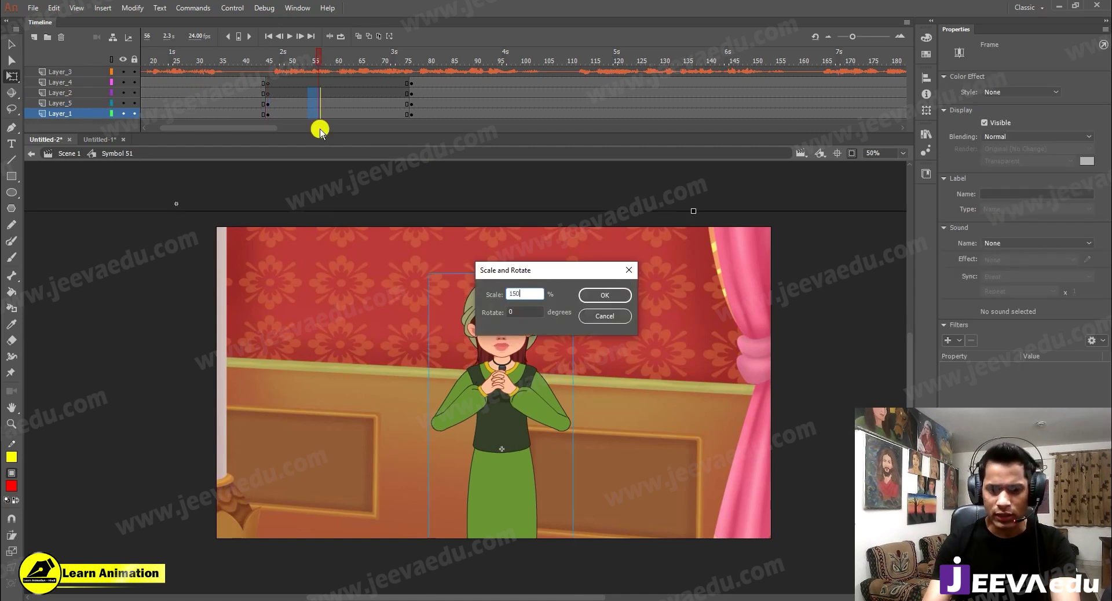
key(Return)
key(ctrl+alt+s)
key(Return)
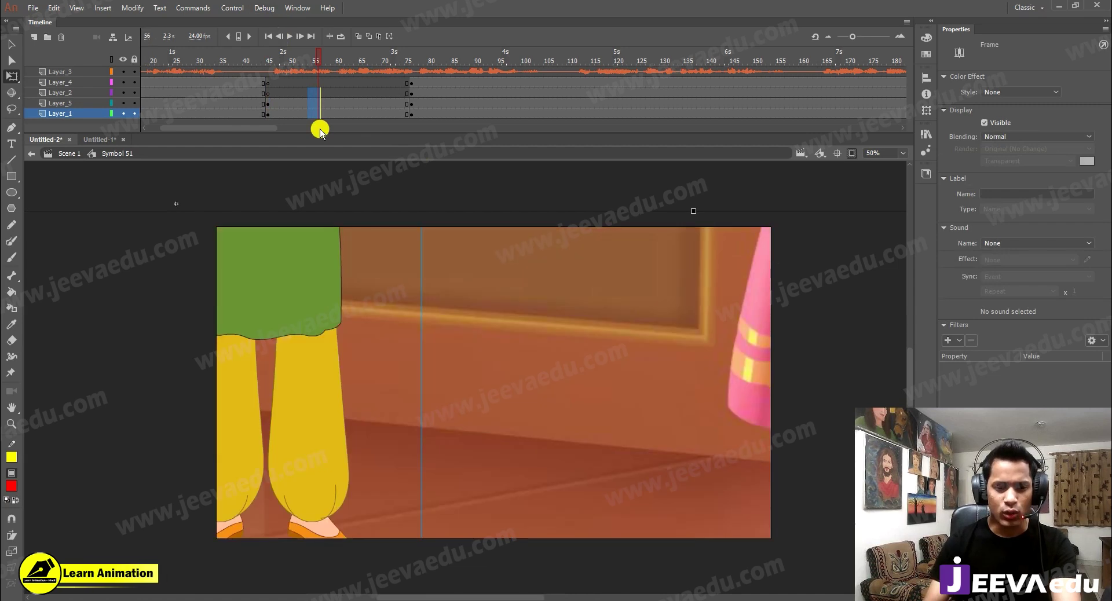
Step: Reposition the enlarged woman and background to frame her head and clasped hands, with the background shifted down behind her
click(467, 387)
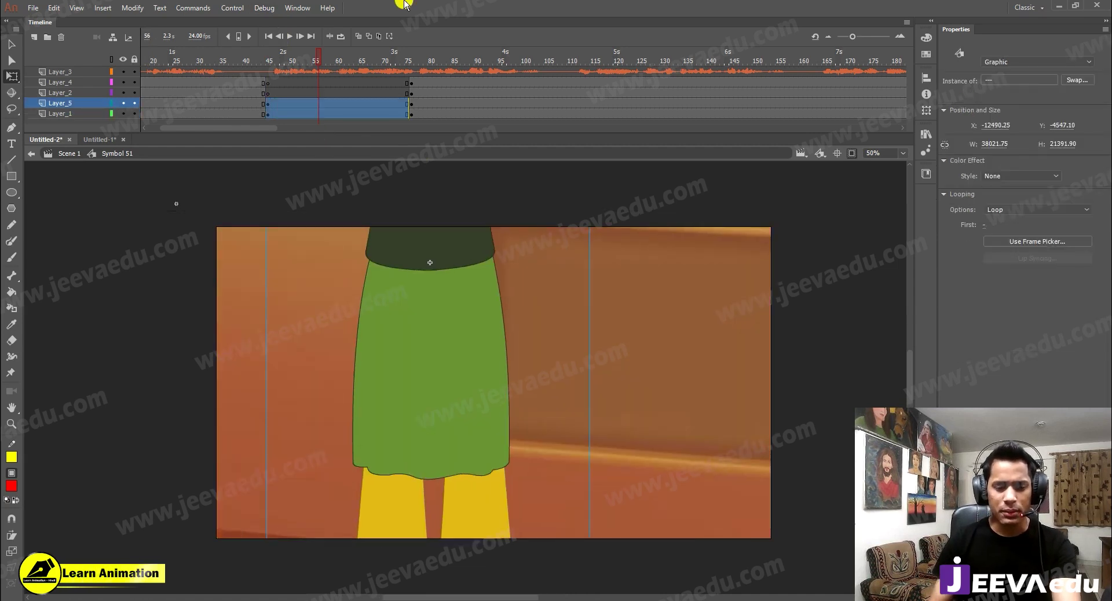
drag(526, 380, 556, 503)
drag(526, 317, 535, 429)
click(346, 114)
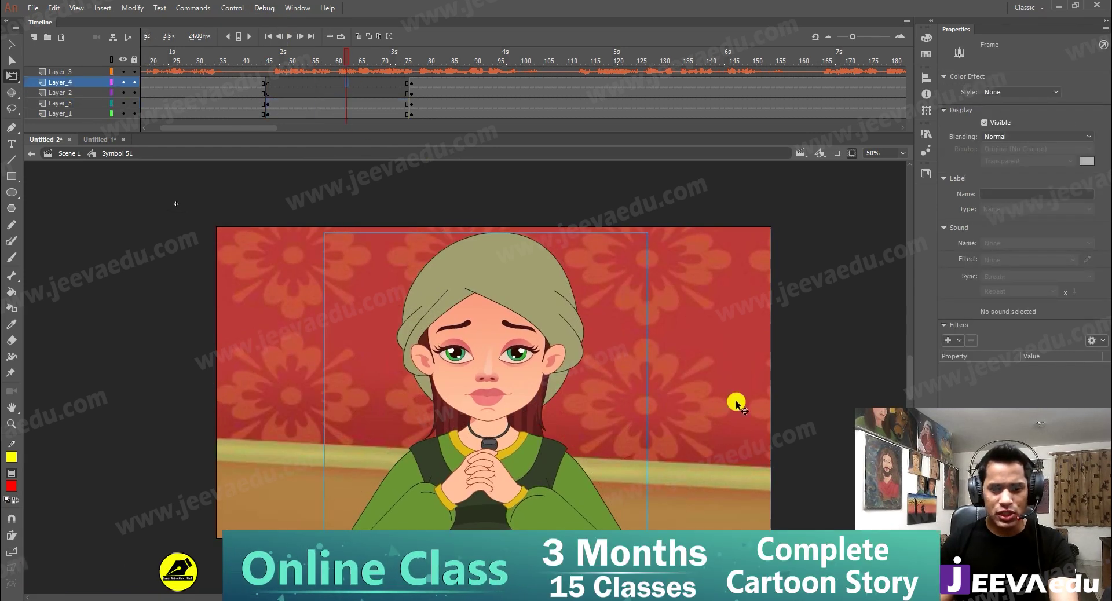
drag(697, 369, 697, 412)
Step: Scale the woman down repeatedly by 95% to about 2639 wide and move her to about X 2957, Y 3836
click(544, 284)
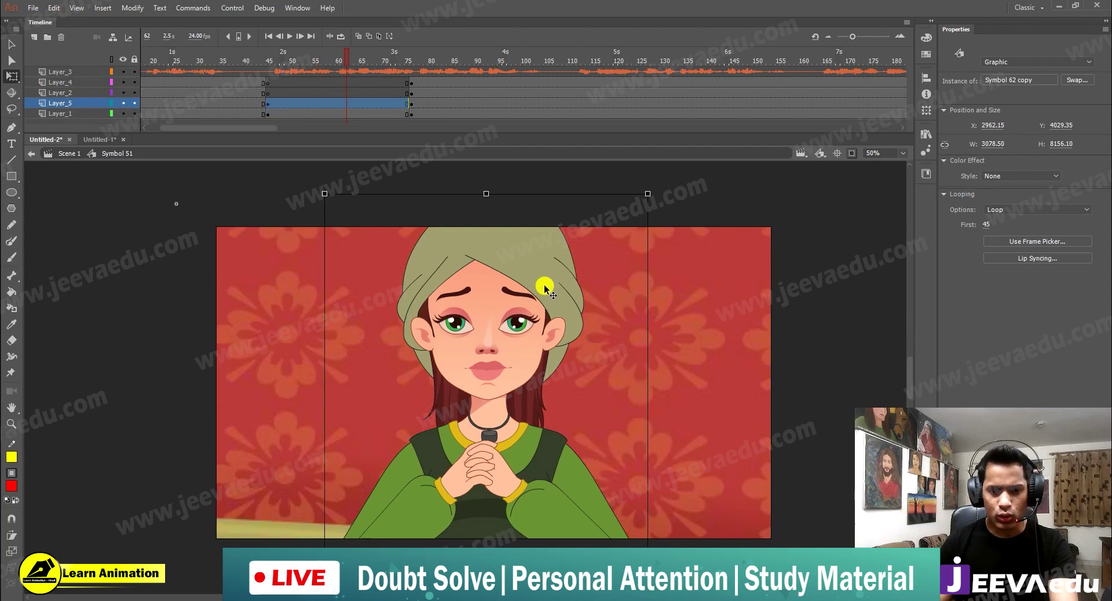
key(ctrl+alt+s)
text(95)
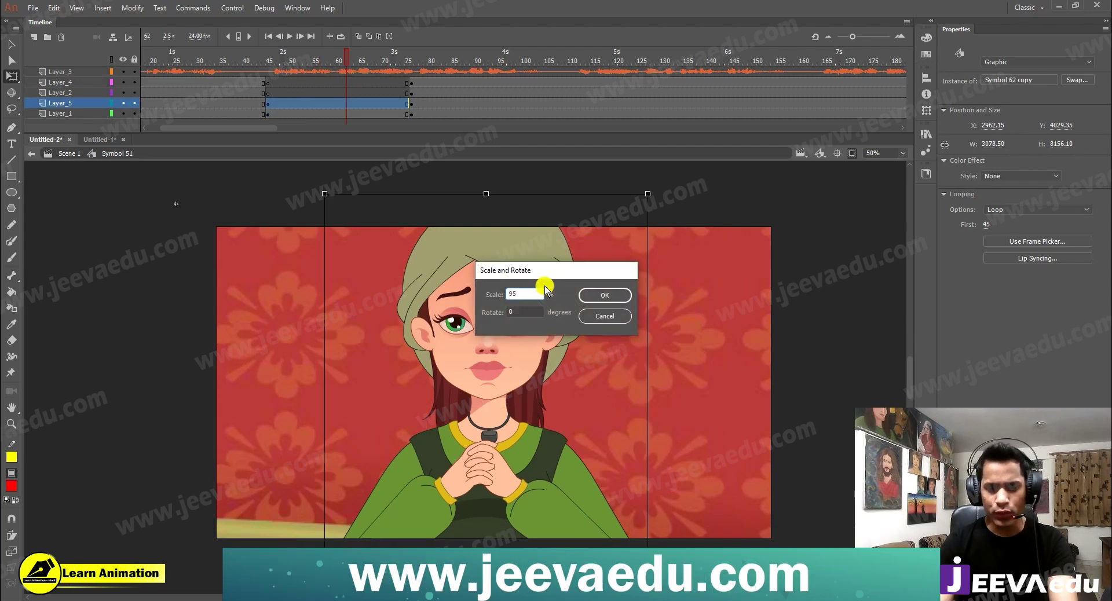
key(Return)
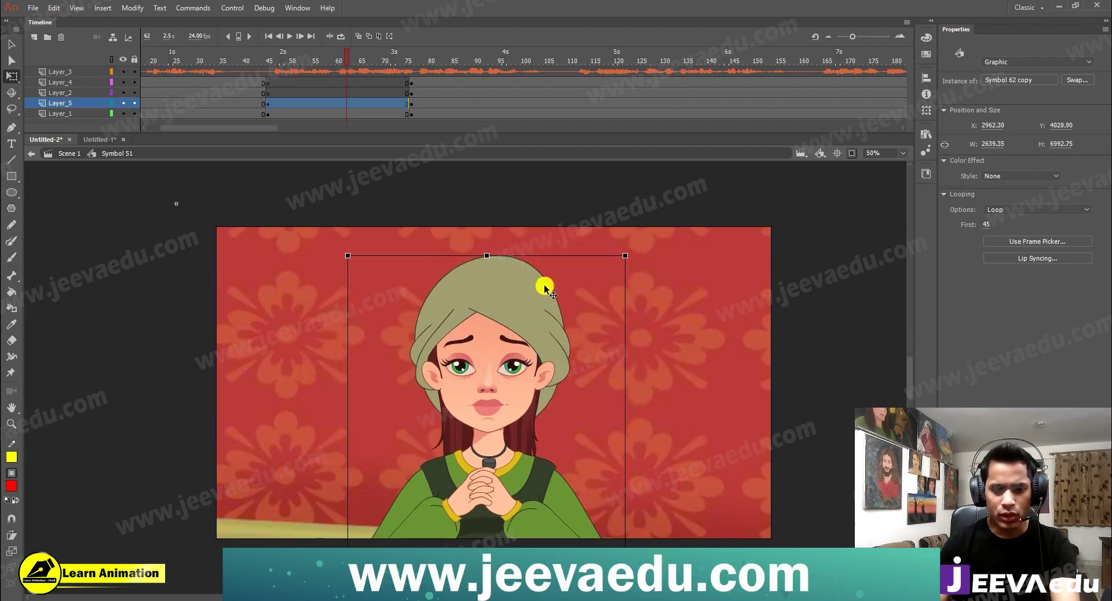
drag(509, 384, 508, 364)
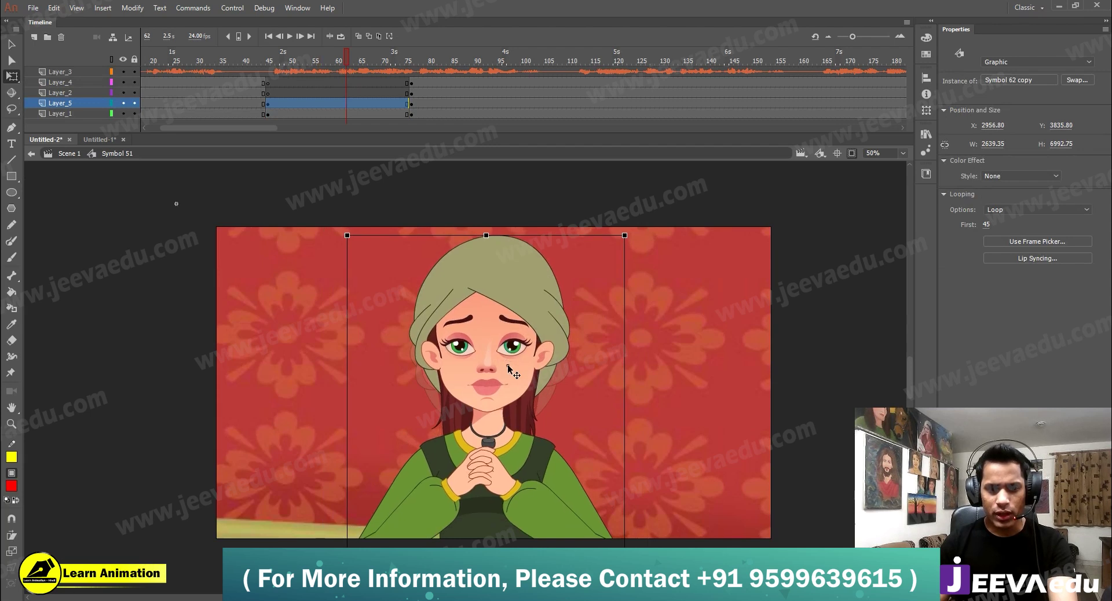
Step: Shift the close-up's background to about X -11972, Y 169, comparing it with the wide shot before frame 45
click(461, 244)
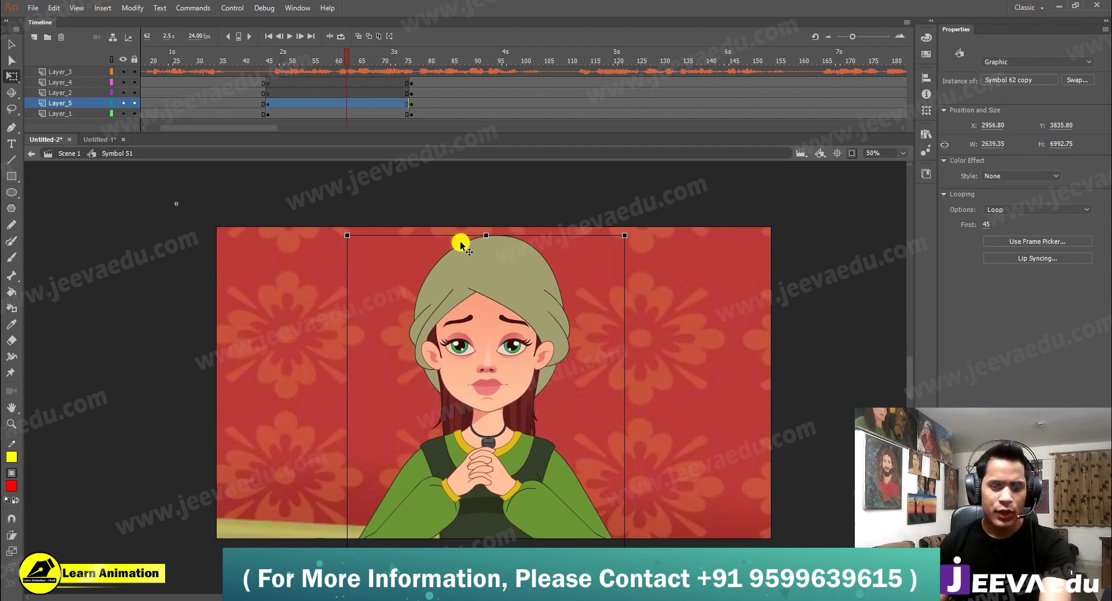
click(382, 344)
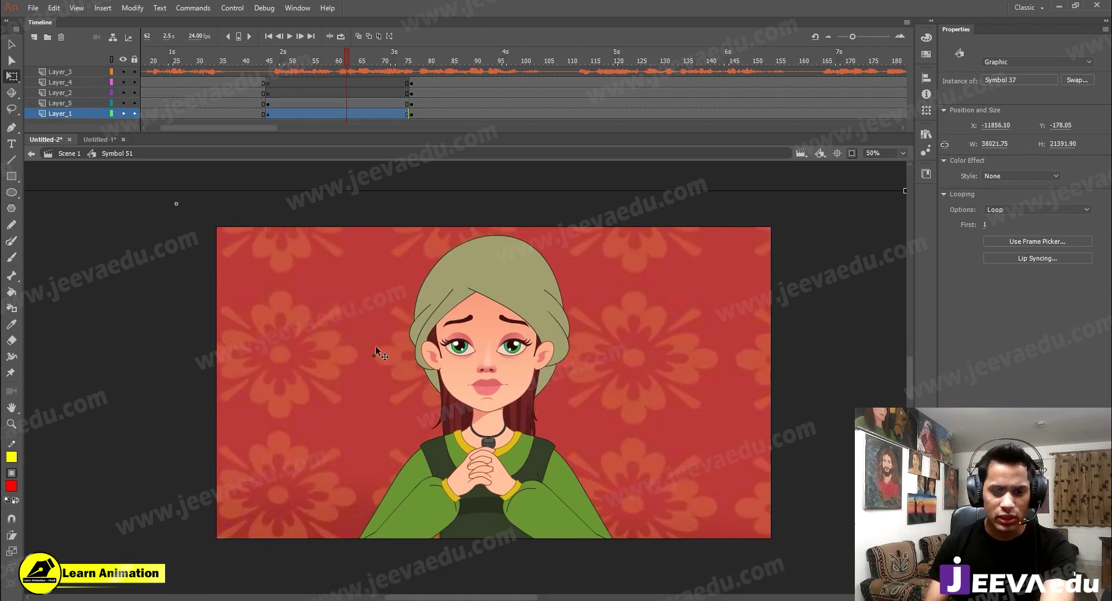
click(253, 88)
click(414, 432)
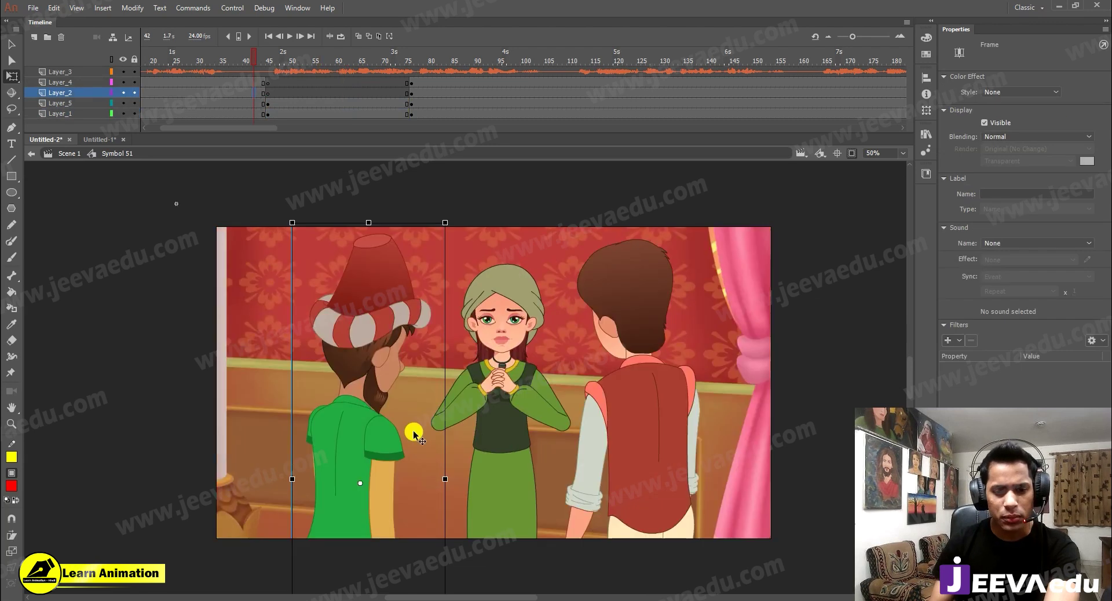
click(282, 67)
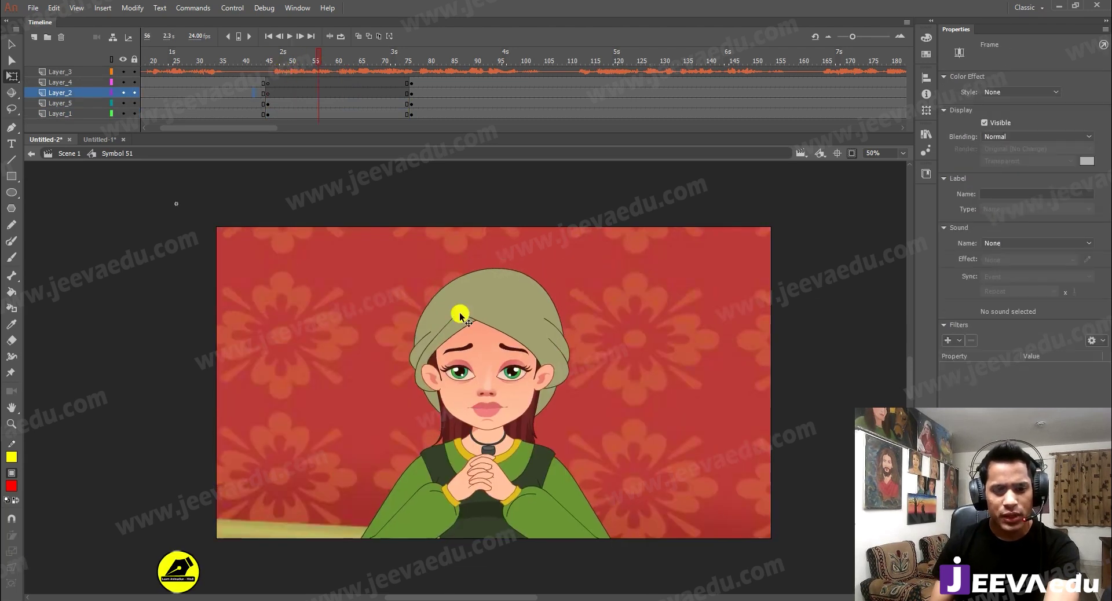
drag(384, 377, 355, 390)
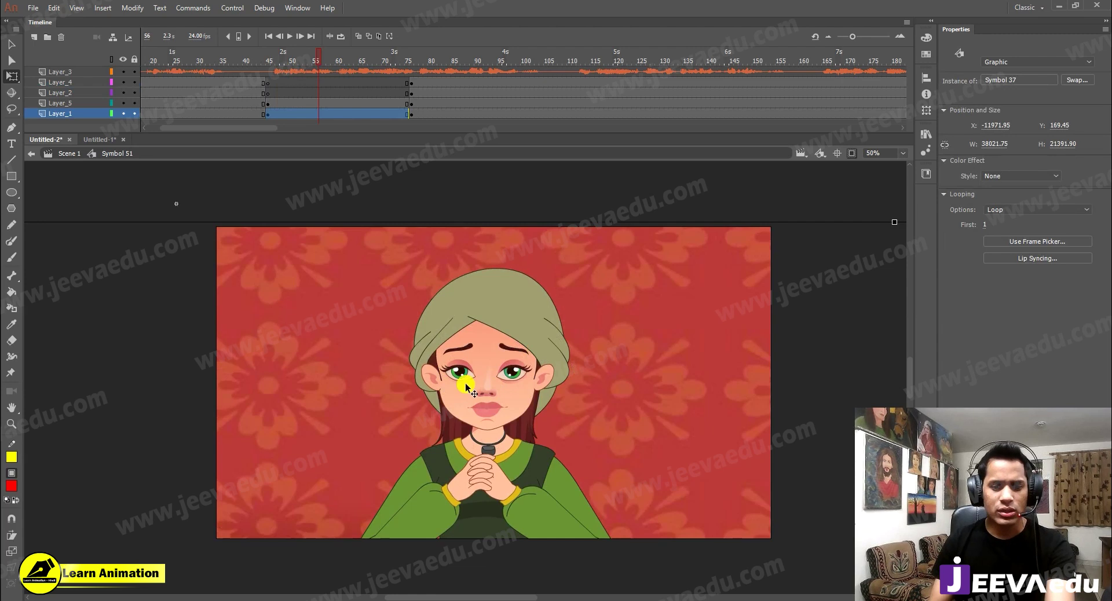
Step: Play the woman's close-up and its cut to the wide shot at frame 76 to check them against the audio
key(Return)
key(Return)
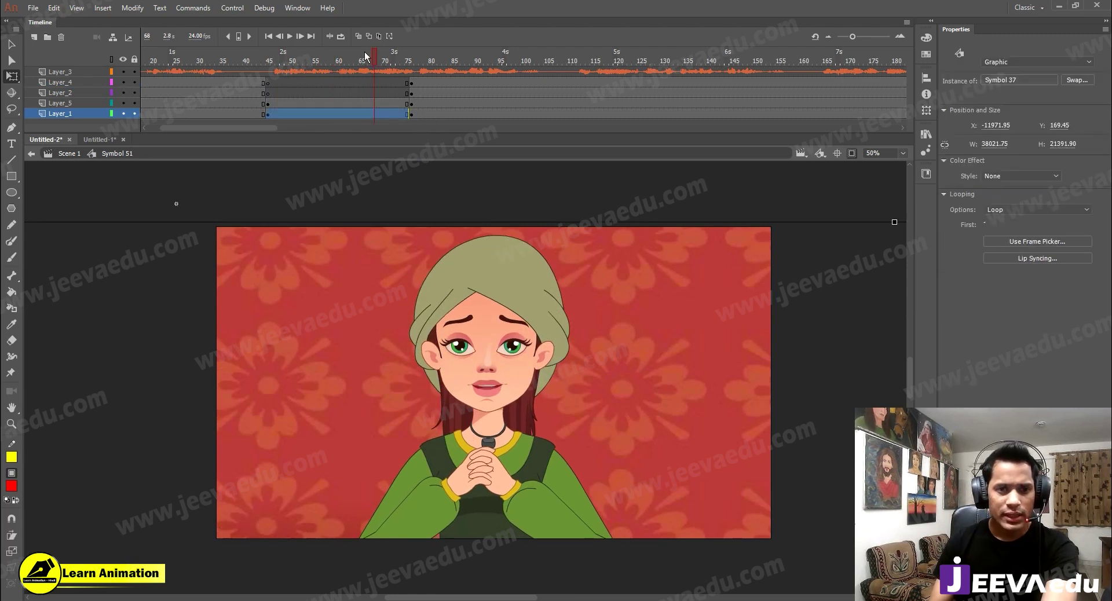
key(Return)
click(320, 96)
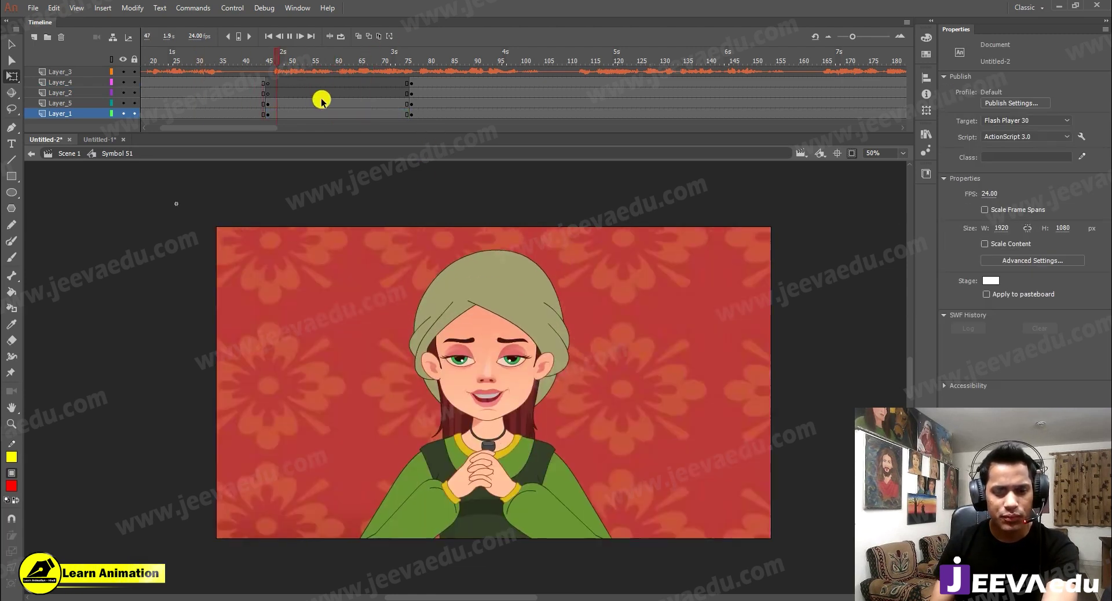
key(Return)
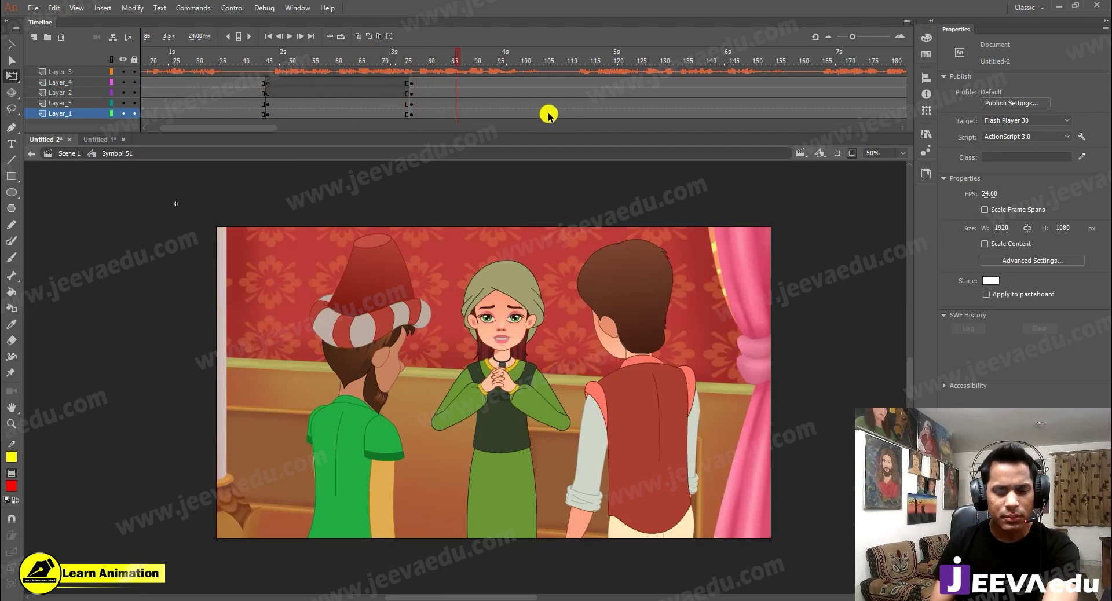
Step: Replay the dialogue to locate the next phrase and insert keyframes at frame 112 on Layer_4, Layer_2, Layer_5 and Layer_1
click(294, 93)
key(Return)
key(Return)
key(Return)
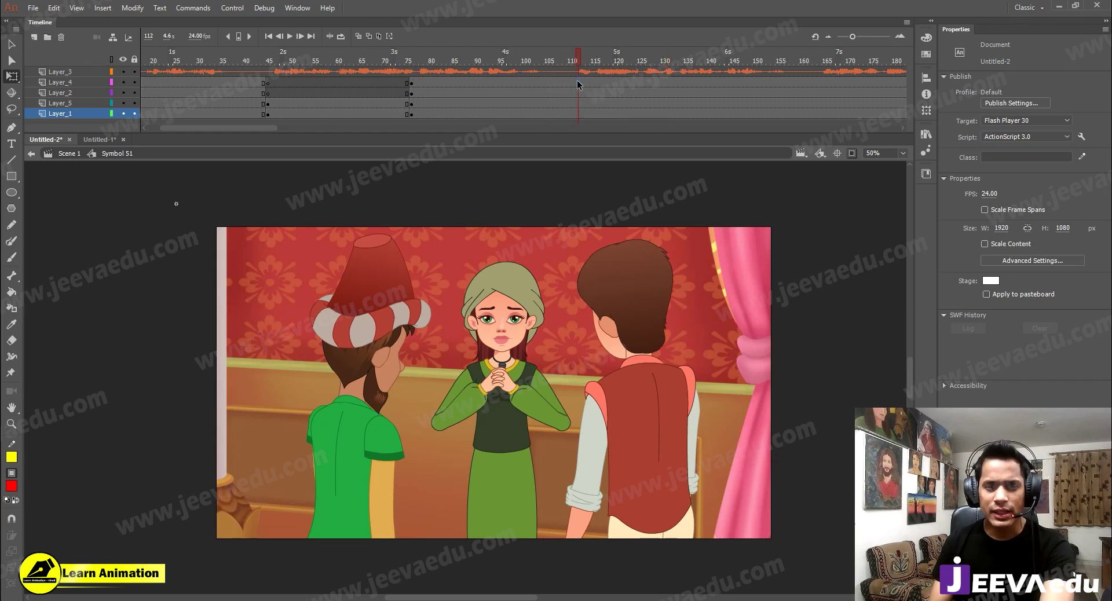
click(578, 85)
click(577, 90)
drag(576, 81, 578, 123)
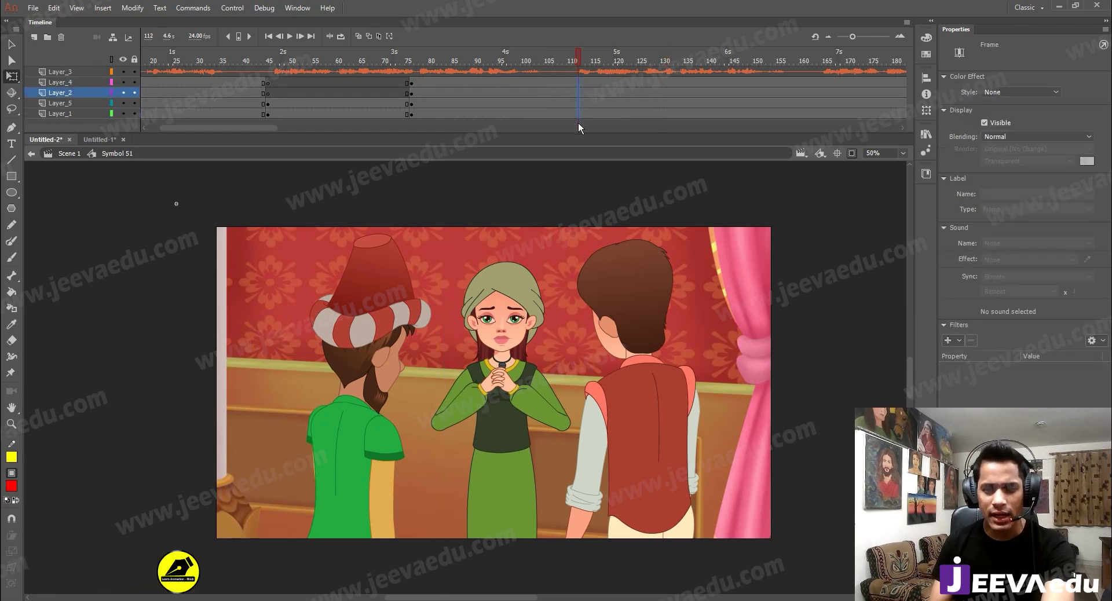
Step: Open the turbaned man's symbol, examine the body movement in its second tweened section up to frame 37, and return to Symbol 51
click(445, 92)
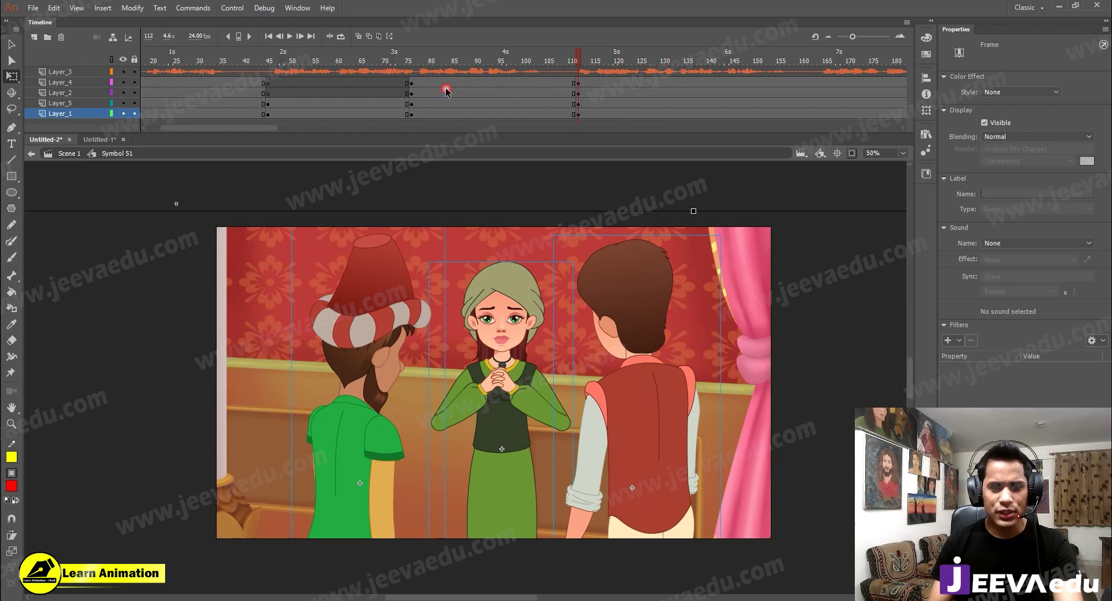
click(465, 363)
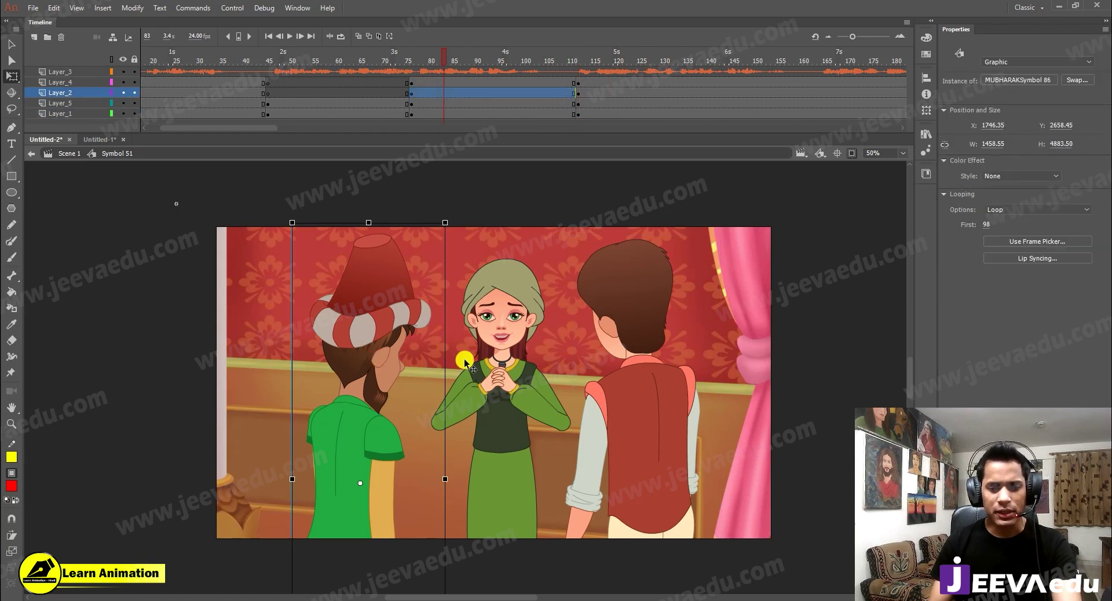
double_click(374, 331)
drag(241, 126, 154, 126)
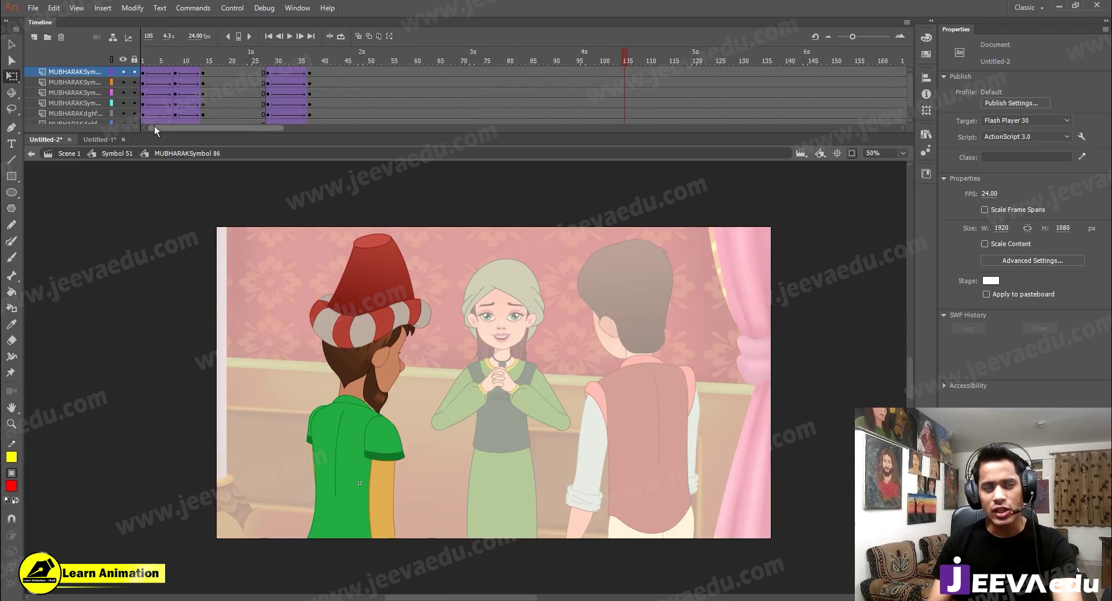
click(310, 82)
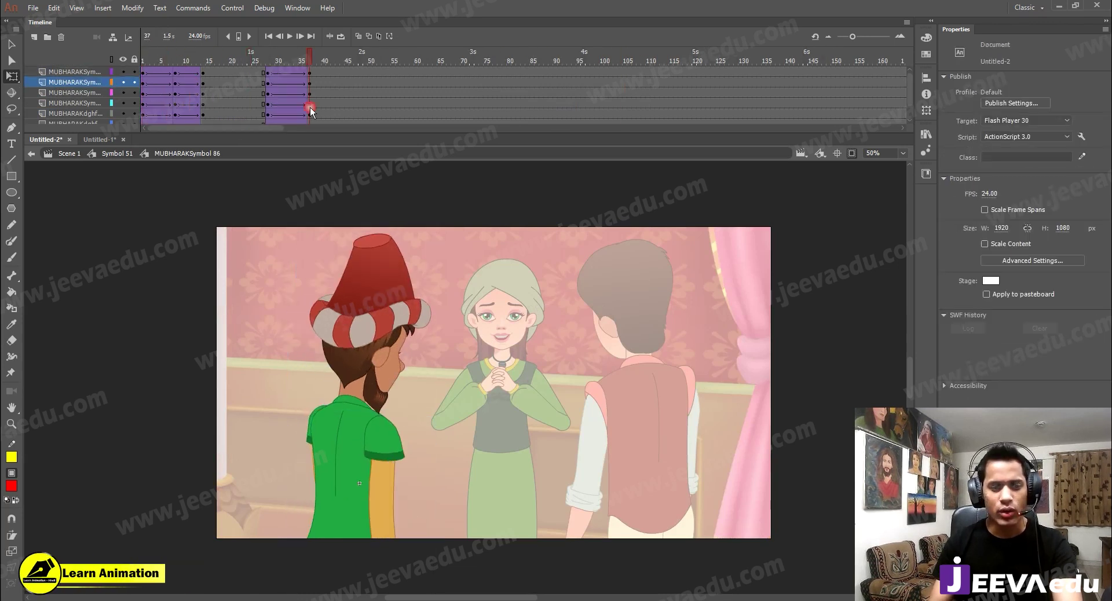
drag(288, 76, 235, 70)
key(Return)
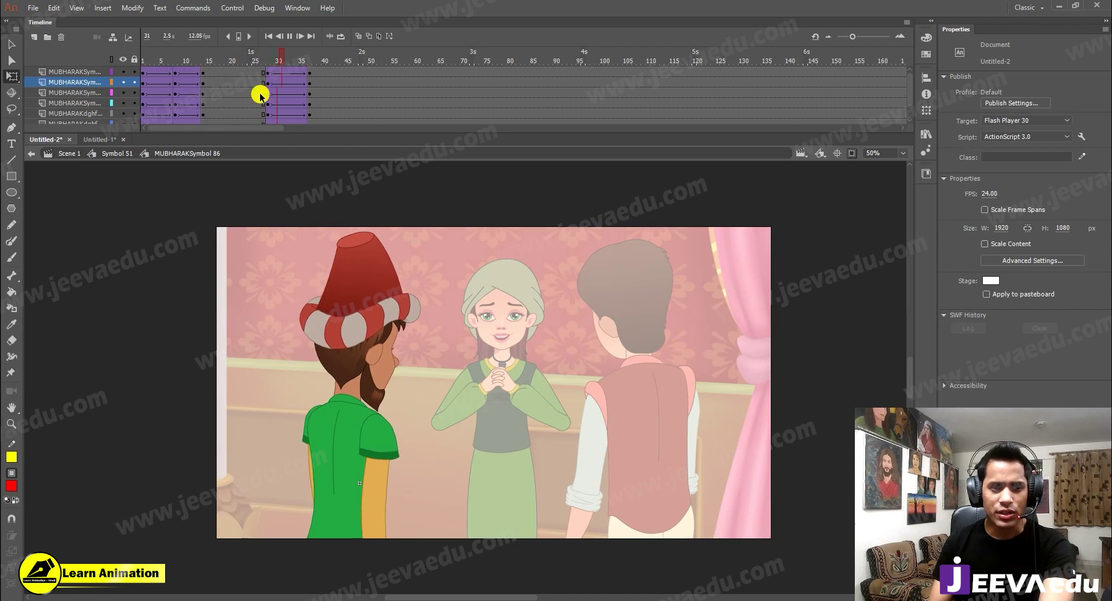
double_click(285, 331)
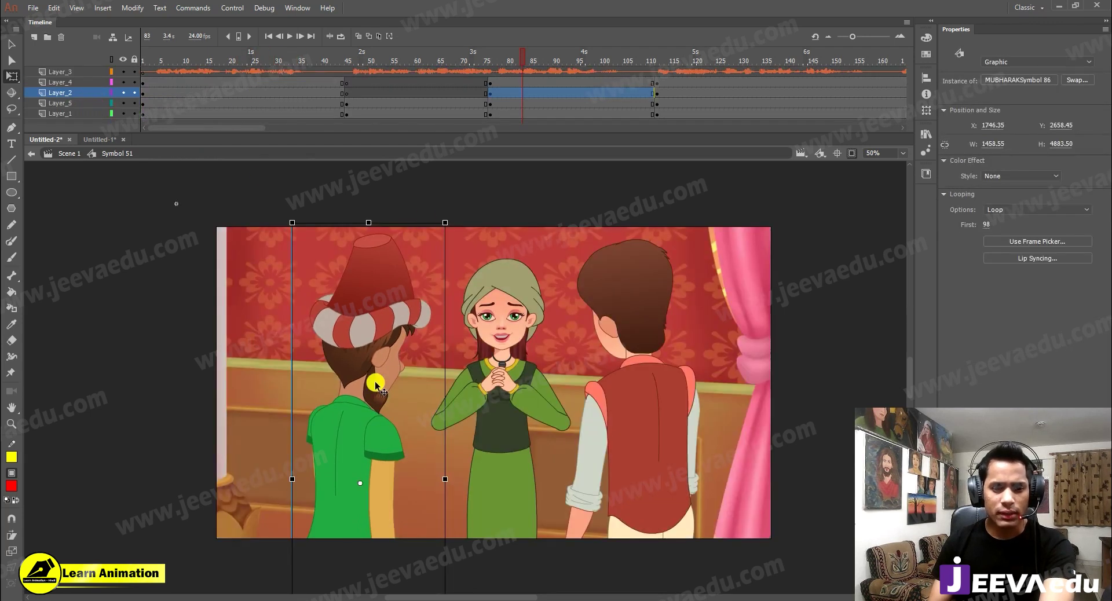
Step: Set the turbaned man's looping first frame to 29 for the wide shot starting at frame 76 and preview it
key(Up)
key(Up)
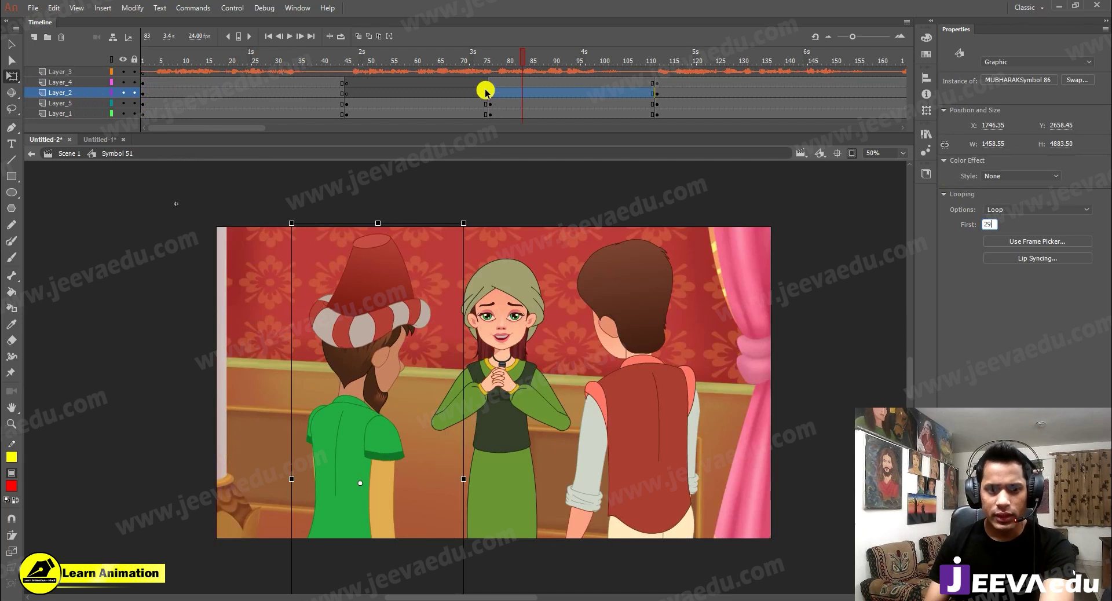
click(489, 82)
key(Return)
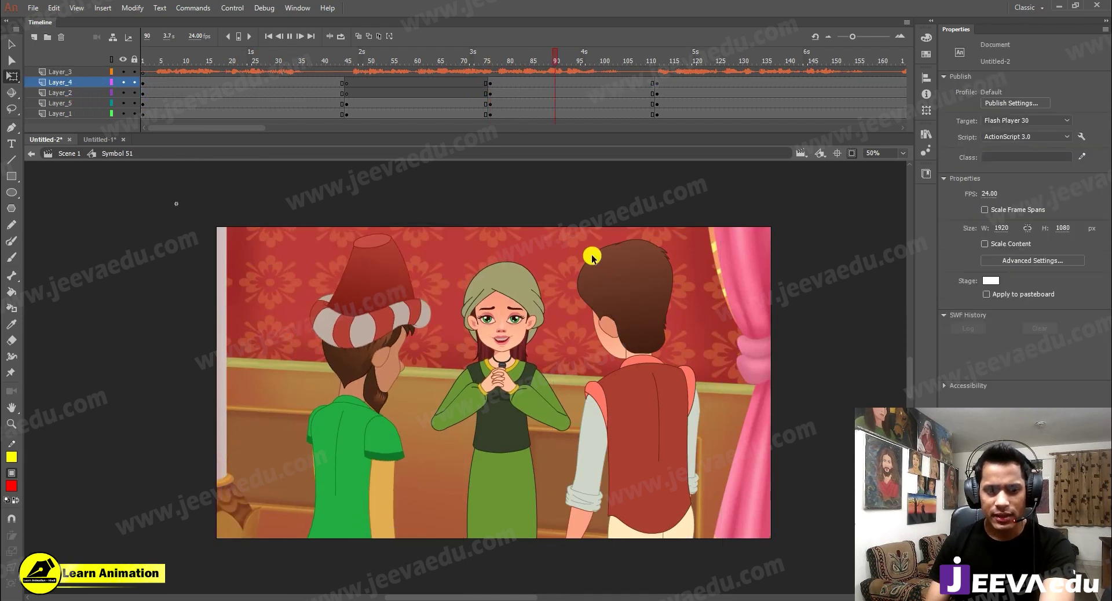
Step: Check the brown-haired man's body movement inside his symbol, then set his looping first frame to 17 for the wide shot starting at frame 76
click(592, 258)
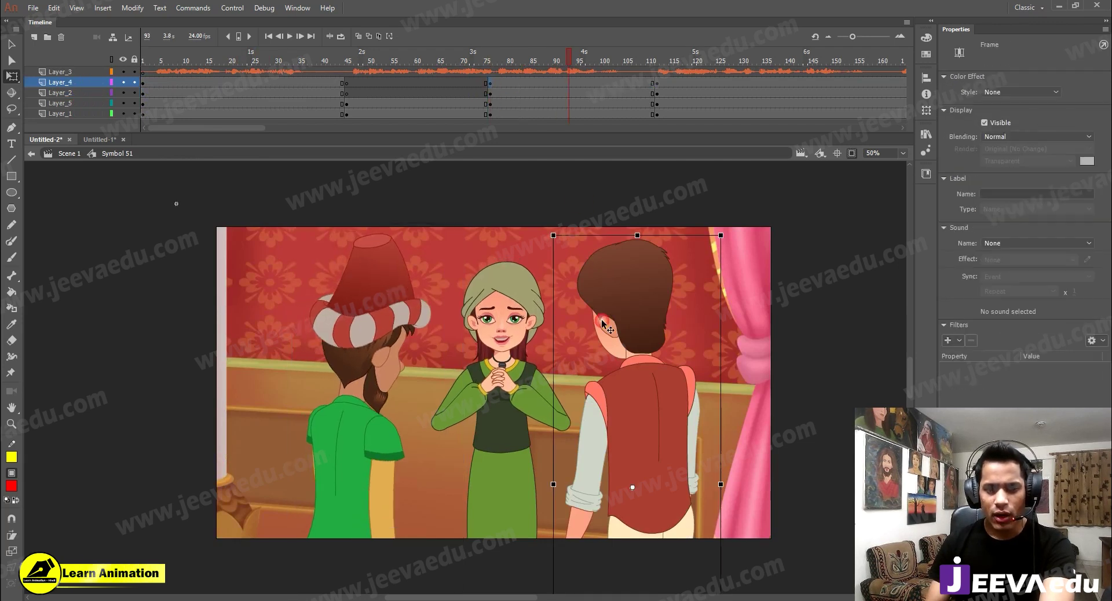
double_click(661, 294)
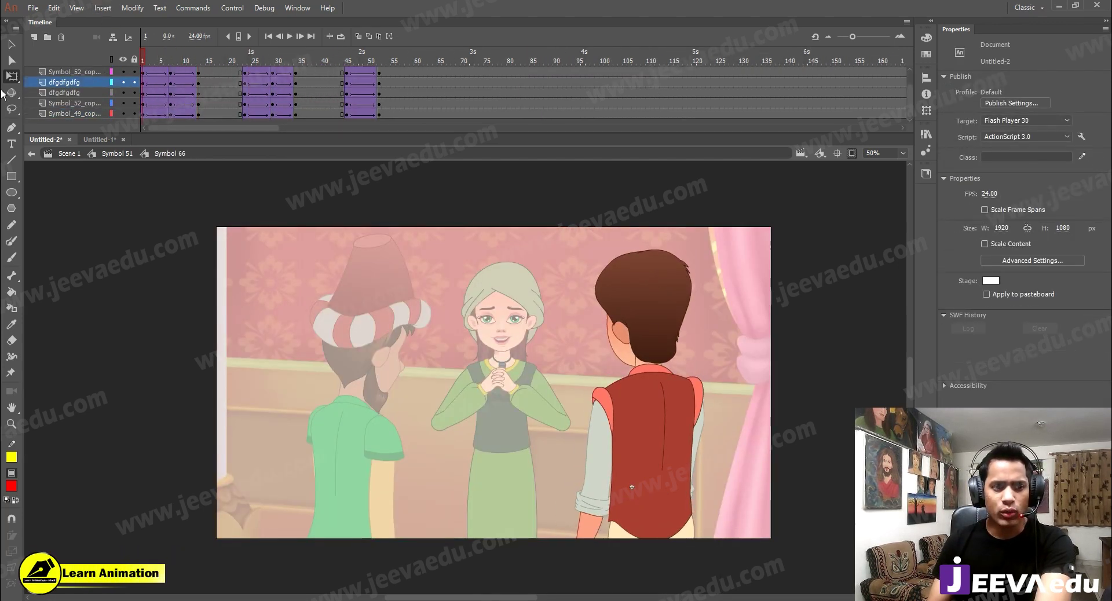
key(Return)
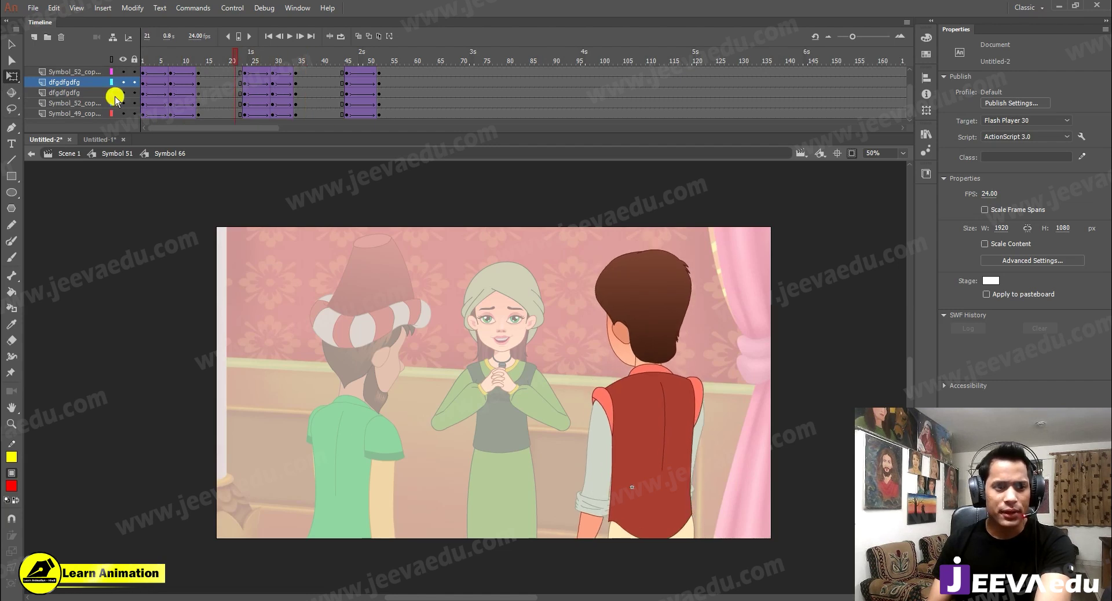
click(219, 82)
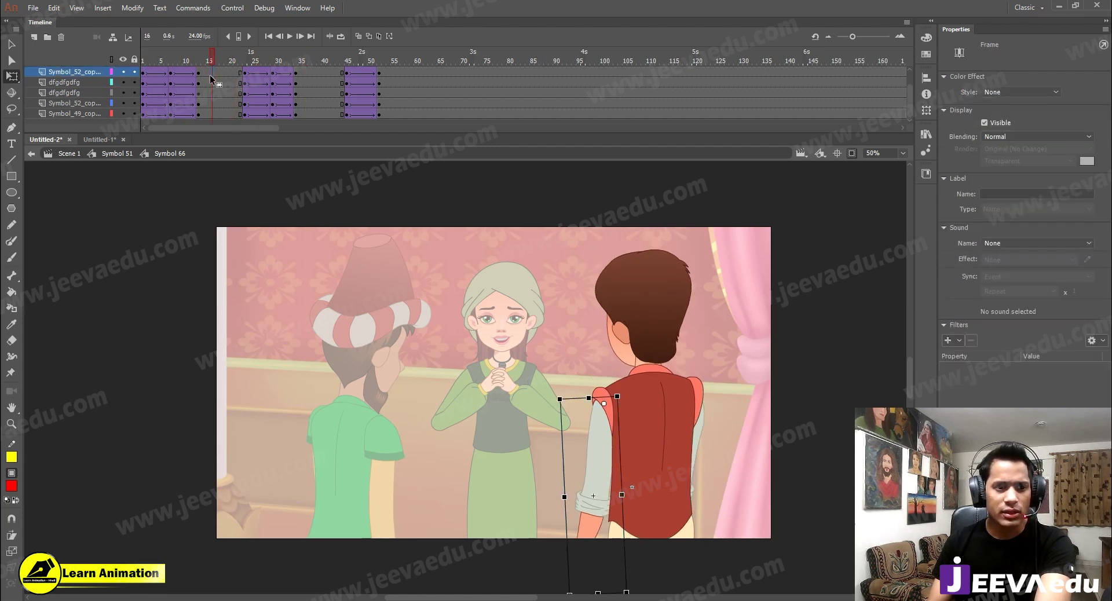
click(116, 152)
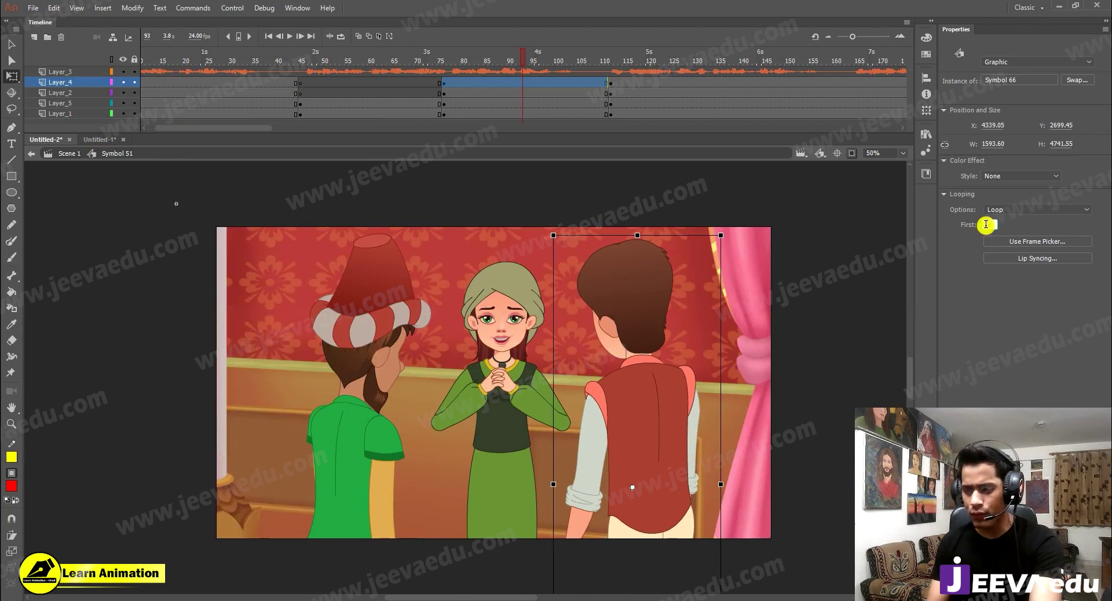
text(17)
key(Return)
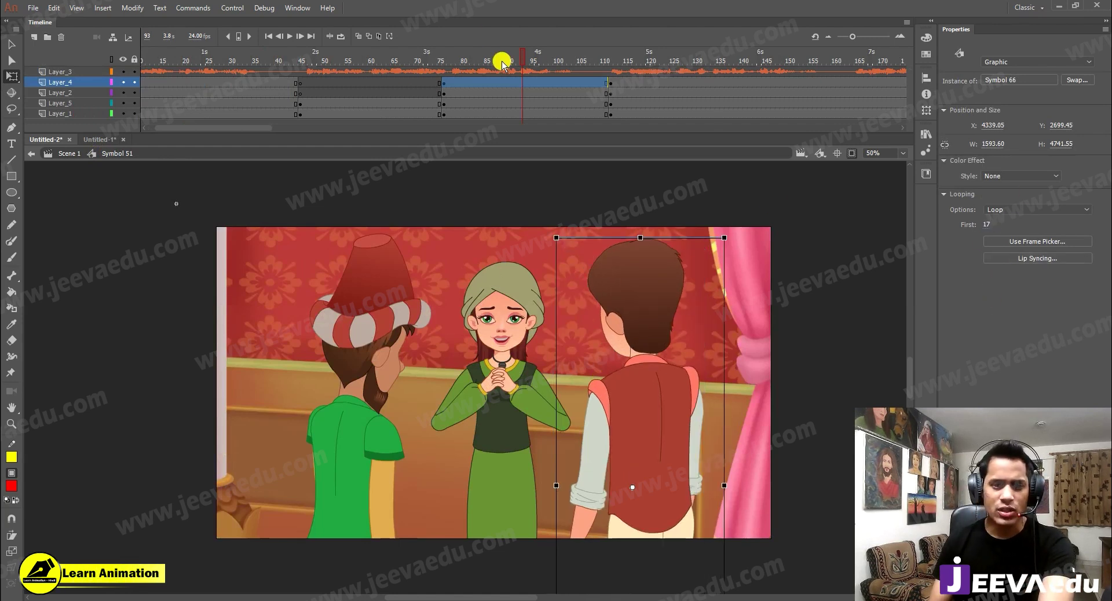
Step: Replay the dialogue to find the end of the next phrase and insert keyframes at about frame 164 on Layer_4, Layer_2, Layer_5 and Layer_1
click(402, 87)
key(Return)
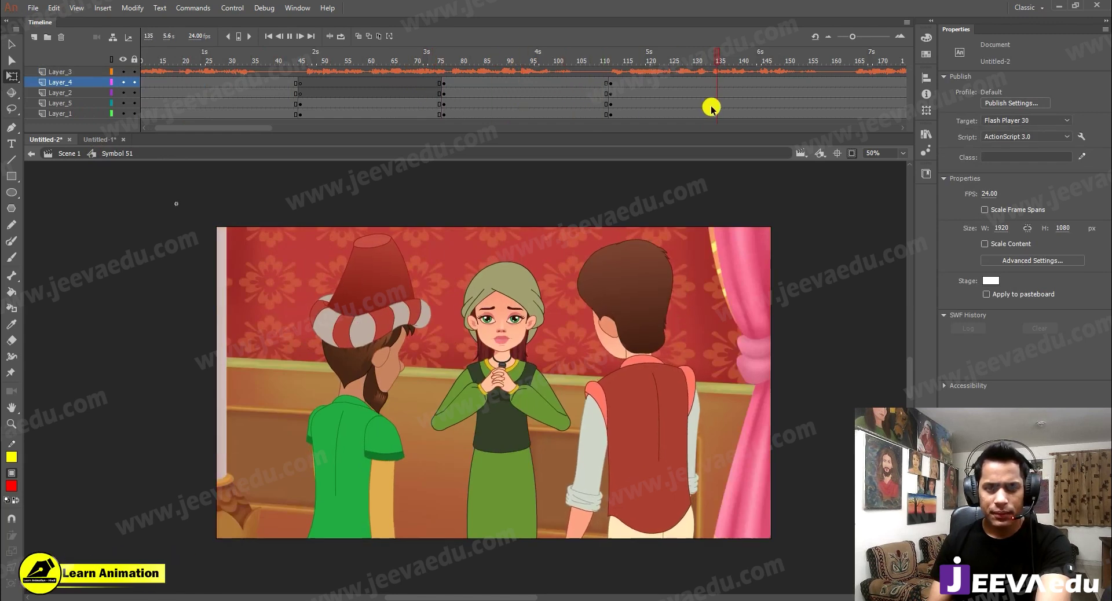
key(Return)
drag(260, 129, 298, 135)
key(Return)
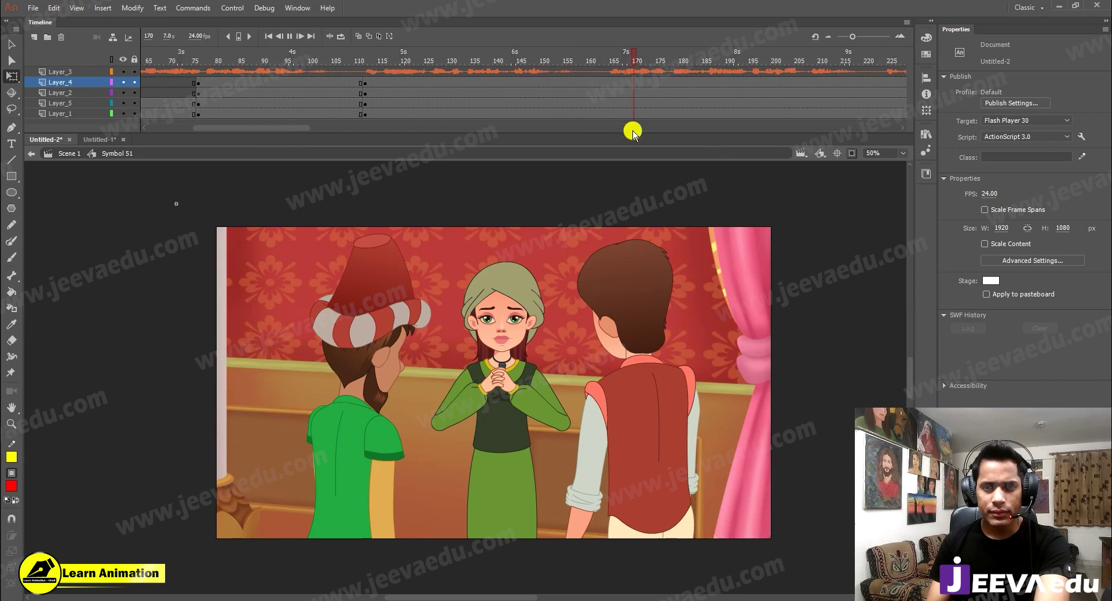
click(604, 116)
key(F6)
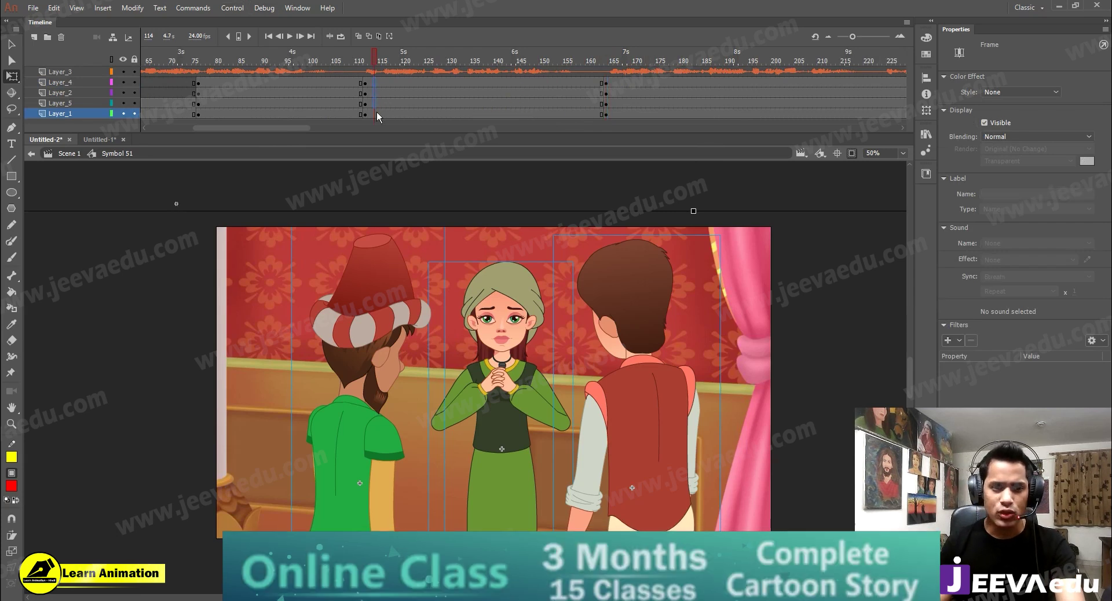
Step: Delete the two men and the woman from the shot starting at frame 112, keeping only the background on Layer_1
click(375, 103)
click(369, 102)
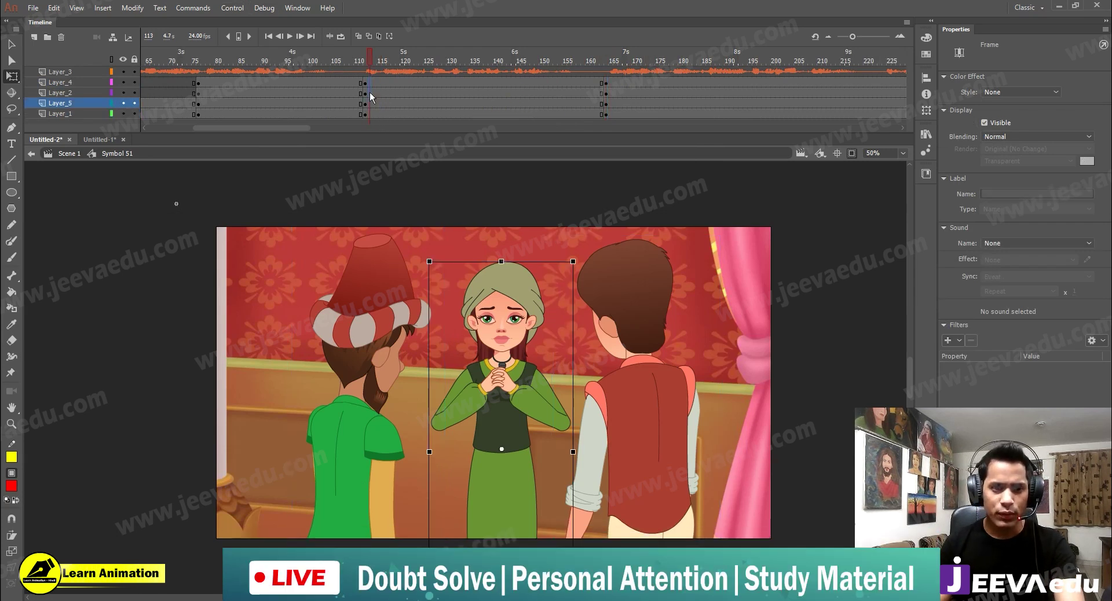
click(369, 102)
key(Delete)
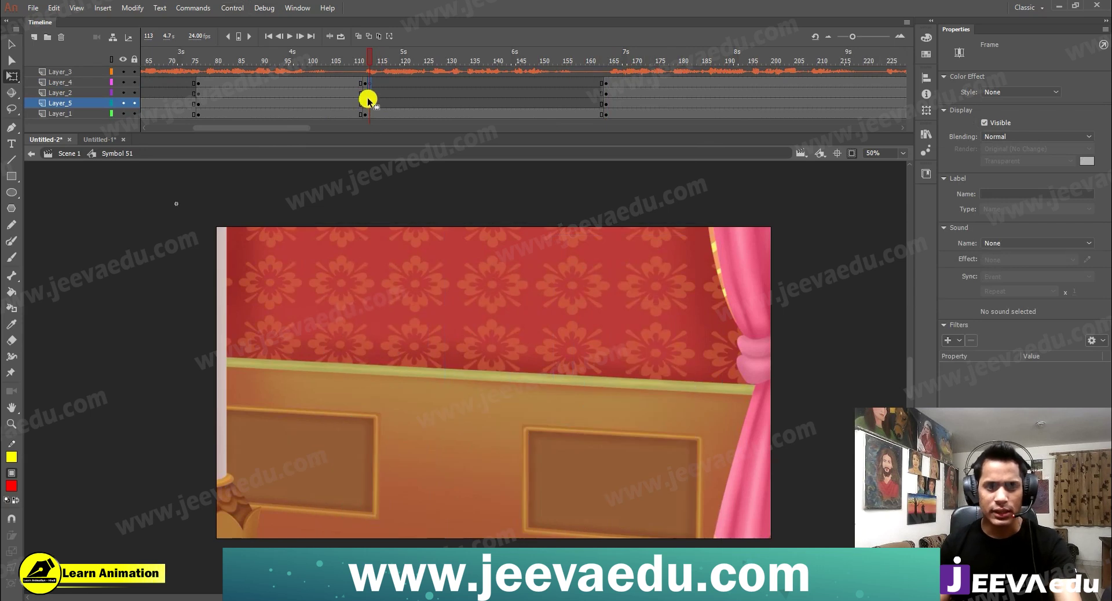
click(366, 99)
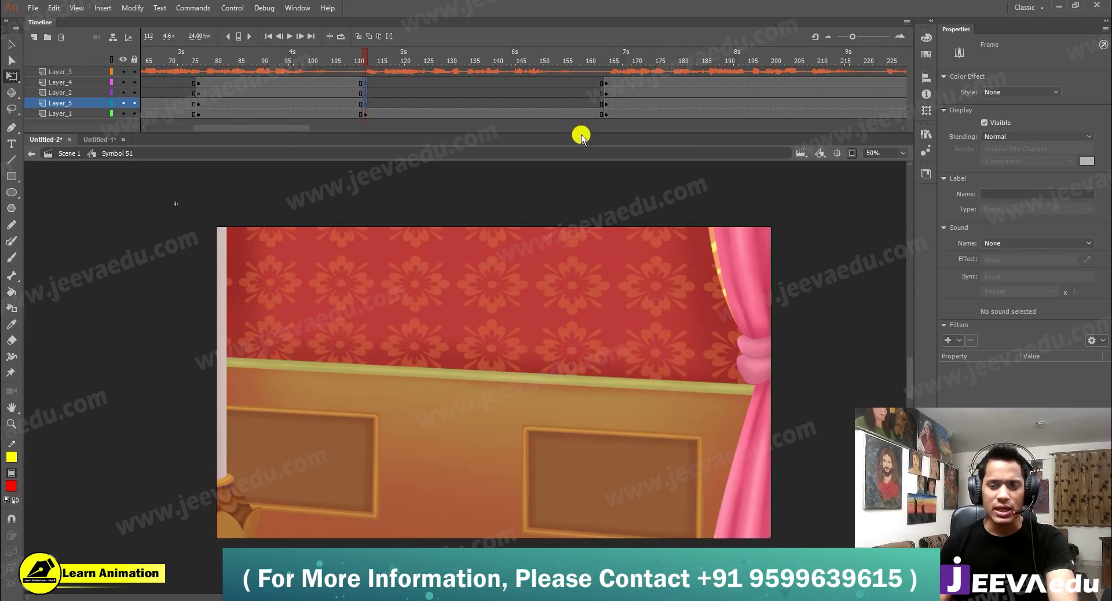
Step: In the Untitled-1 document, select and copy the seated brown-haired man and the seated turbaned man
click(97, 139)
key(z)
alt+click(269, 391)
click(269, 386)
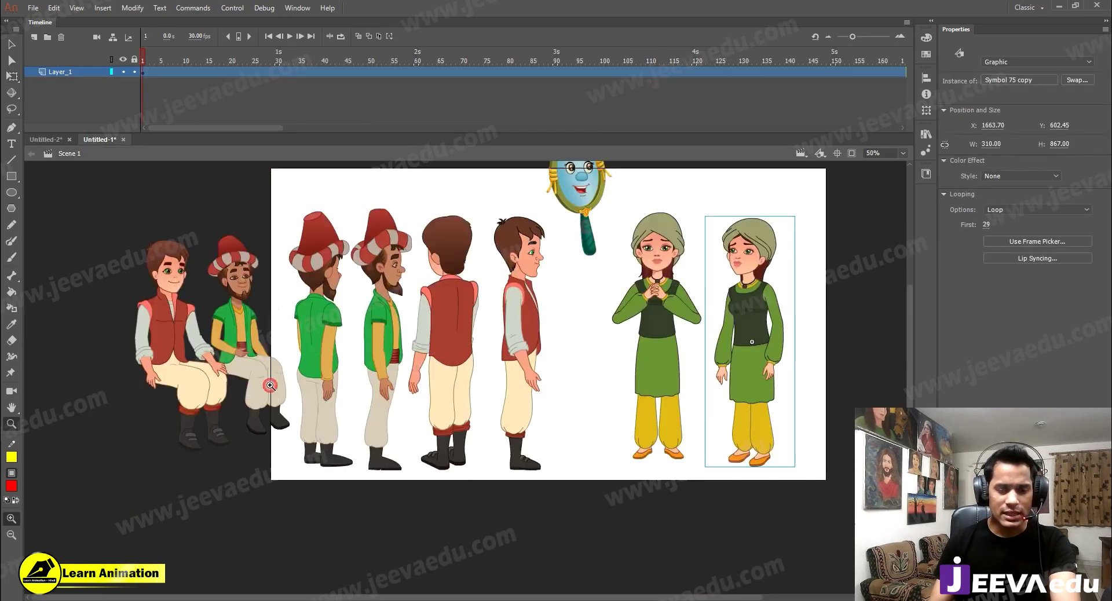
key(v)
click(217, 366)
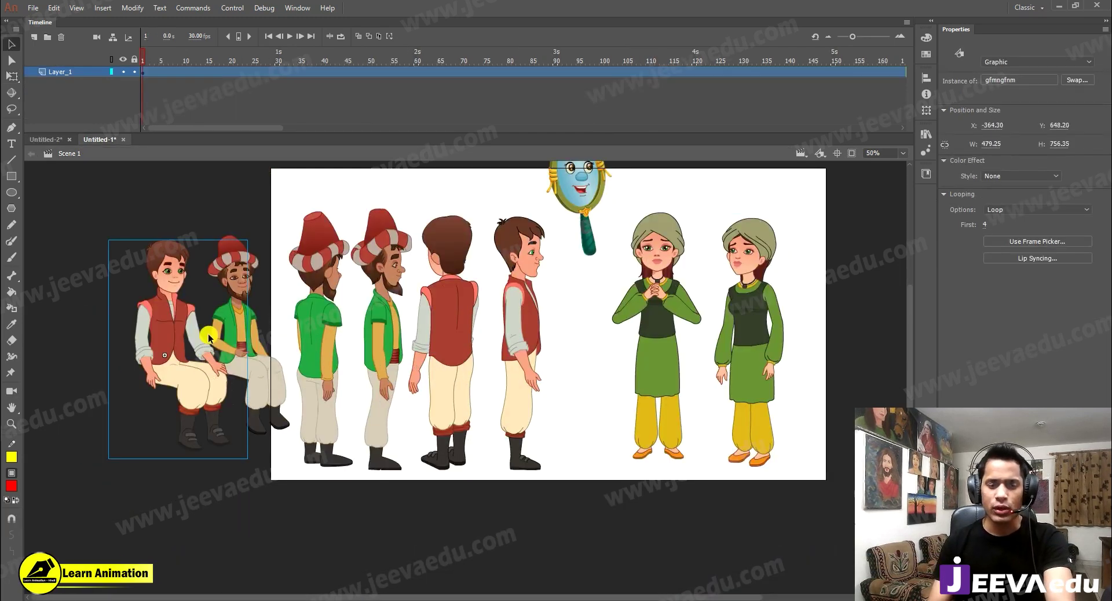
click(238, 323)
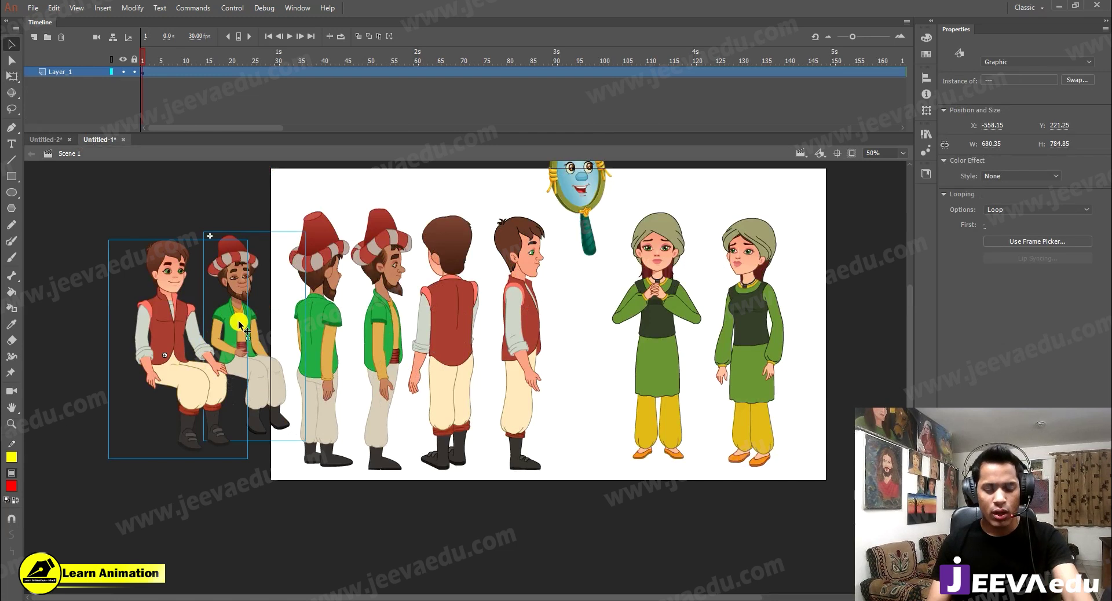
Step: Paste both seated men into Layer_5's frame 112 shot in Untitled-2, enlarge them to about 4760 by 5550 px and frame them as a two-shot
click(47, 140)
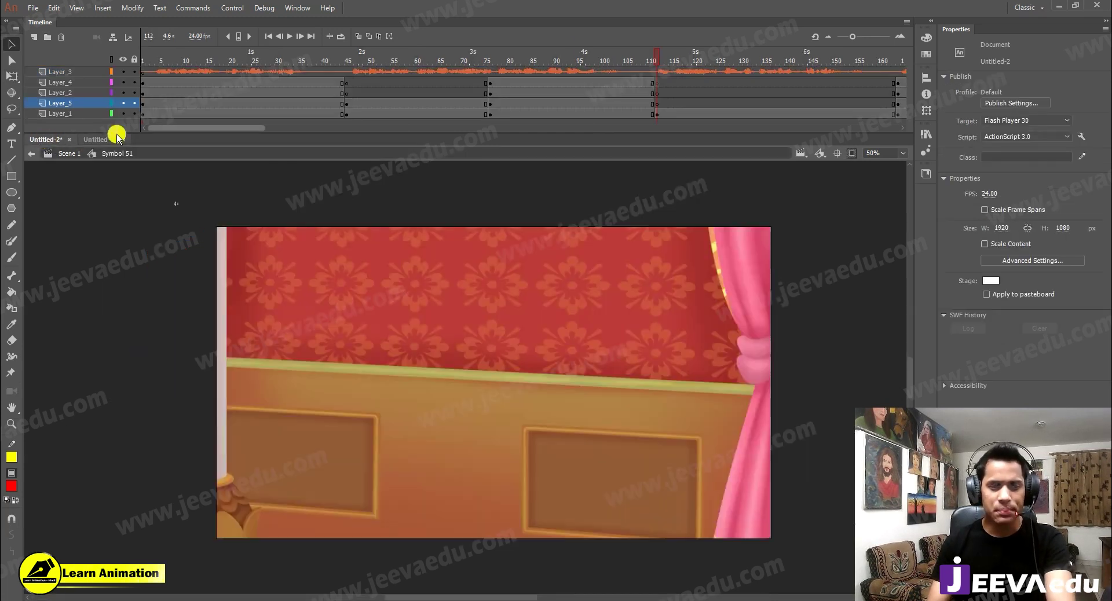
click(660, 104)
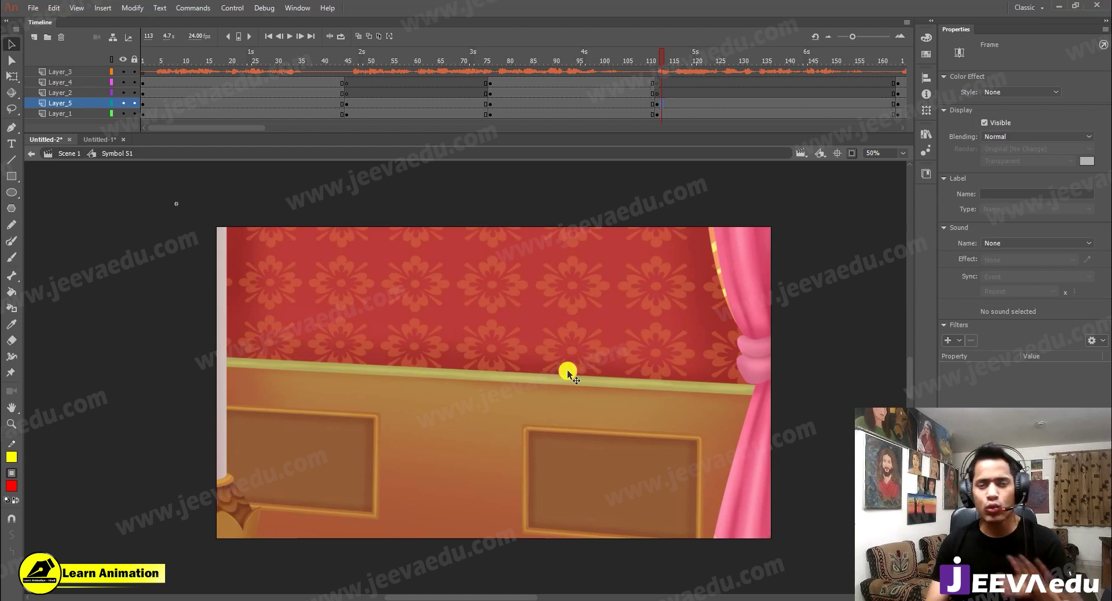
key(ctrl+v)
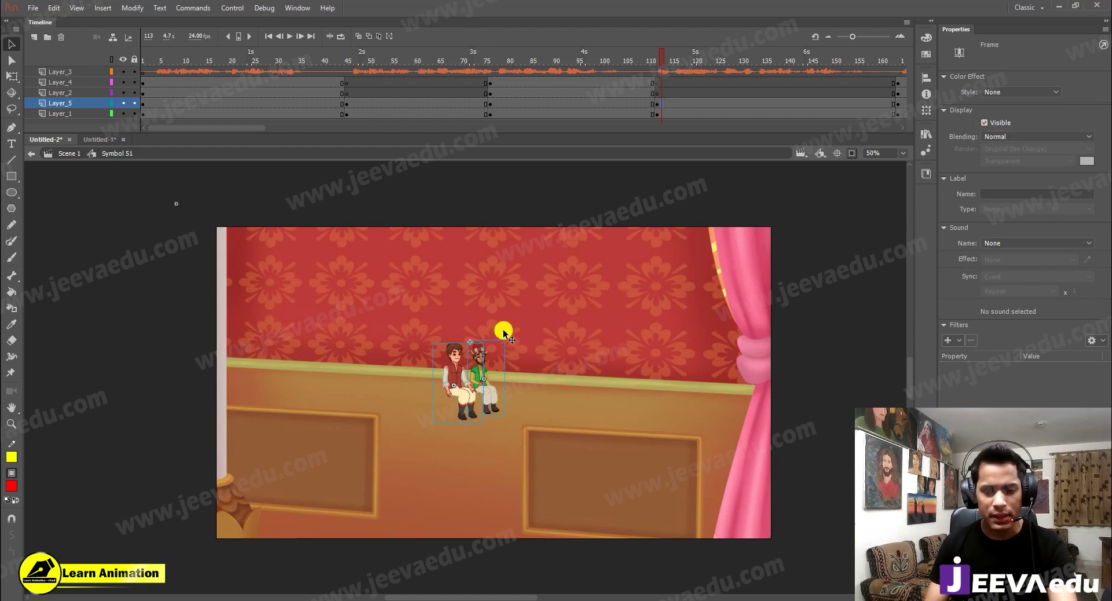
key(q)
drag(506, 342, 689, 104)
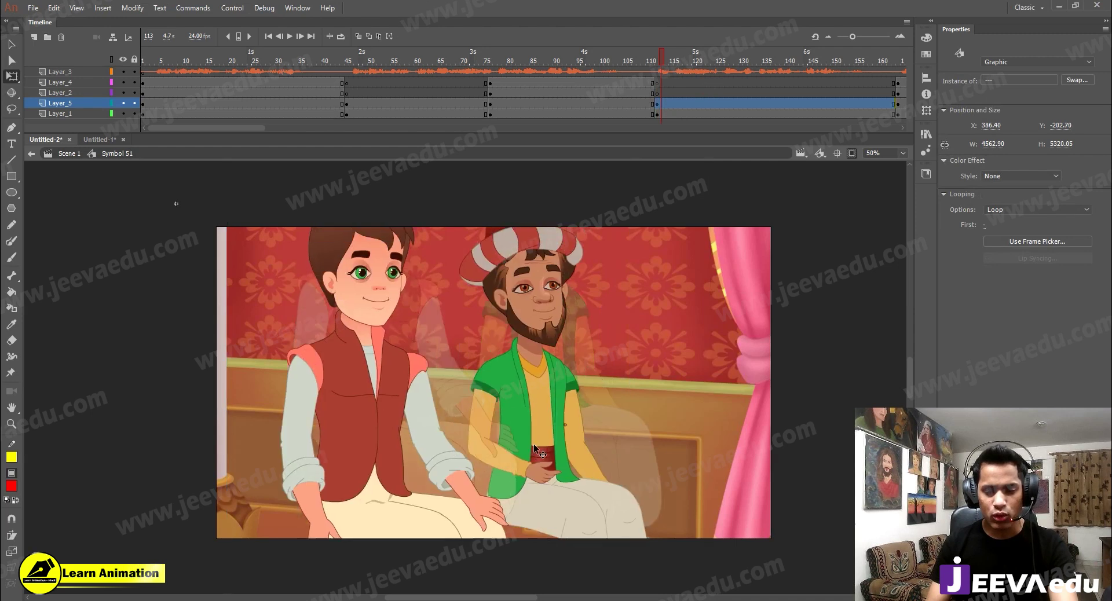
drag(533, 450, 525, 509)
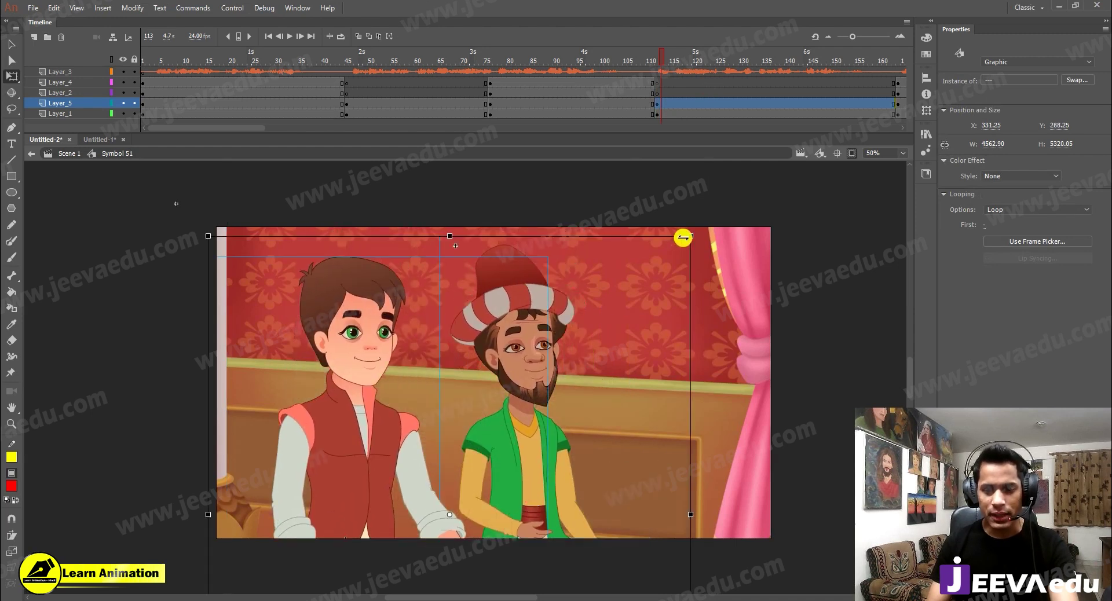
drag(690, 236, 700, 201)
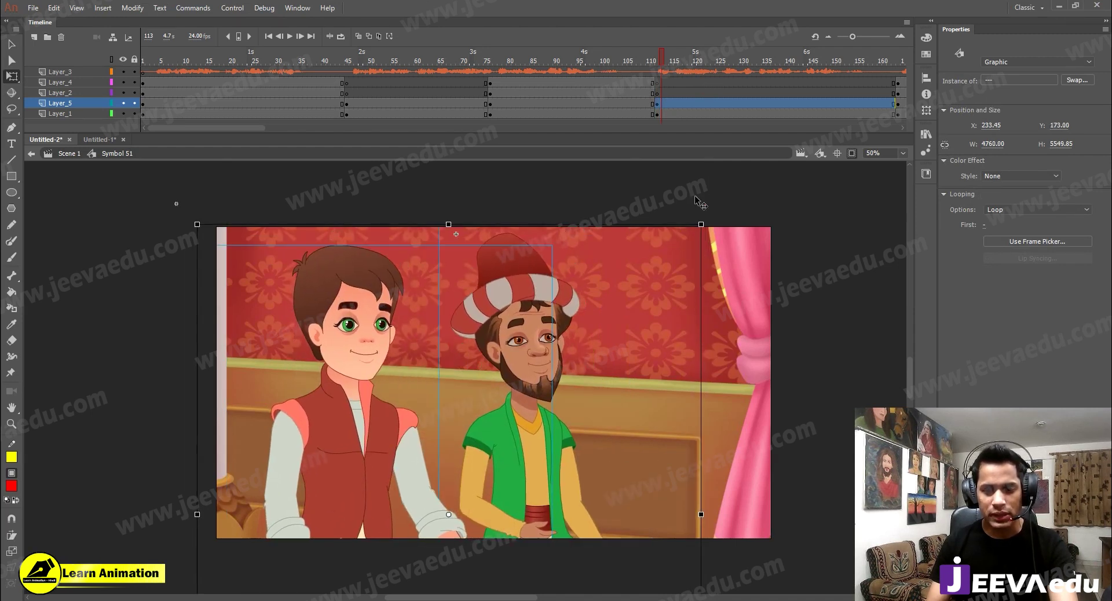
drag(554, 332, 575, 335)
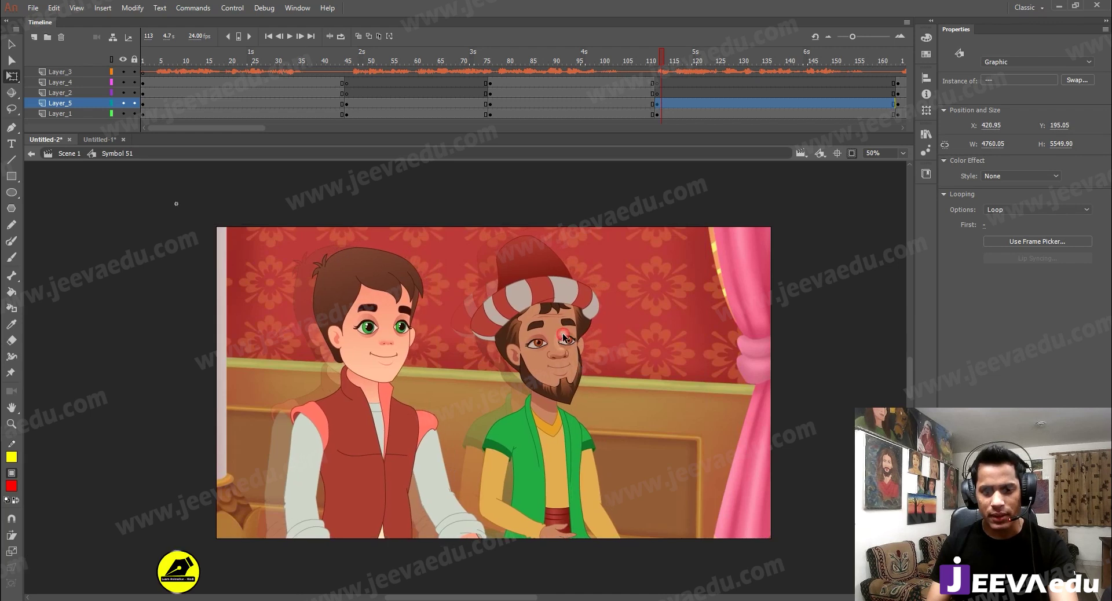
Step: Cut the seated brown-haired man from Layer_5, lock Layer_5 and Layer_1, and paste him in place on Layer_2 in the shot starting at frame 112
click(652, 58)
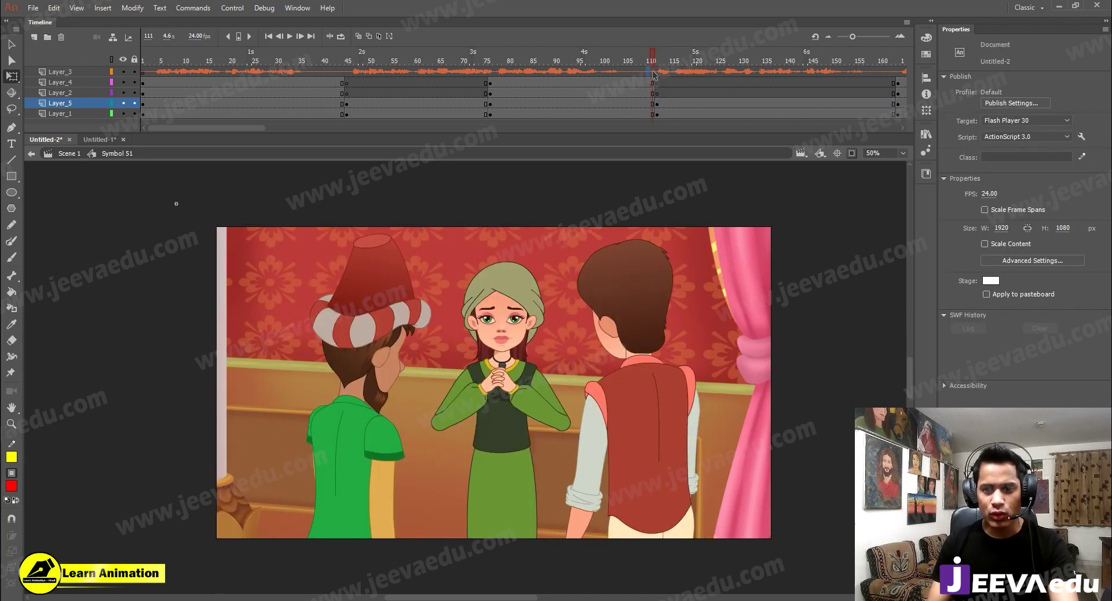
click(657, 73)
click(364, 385)
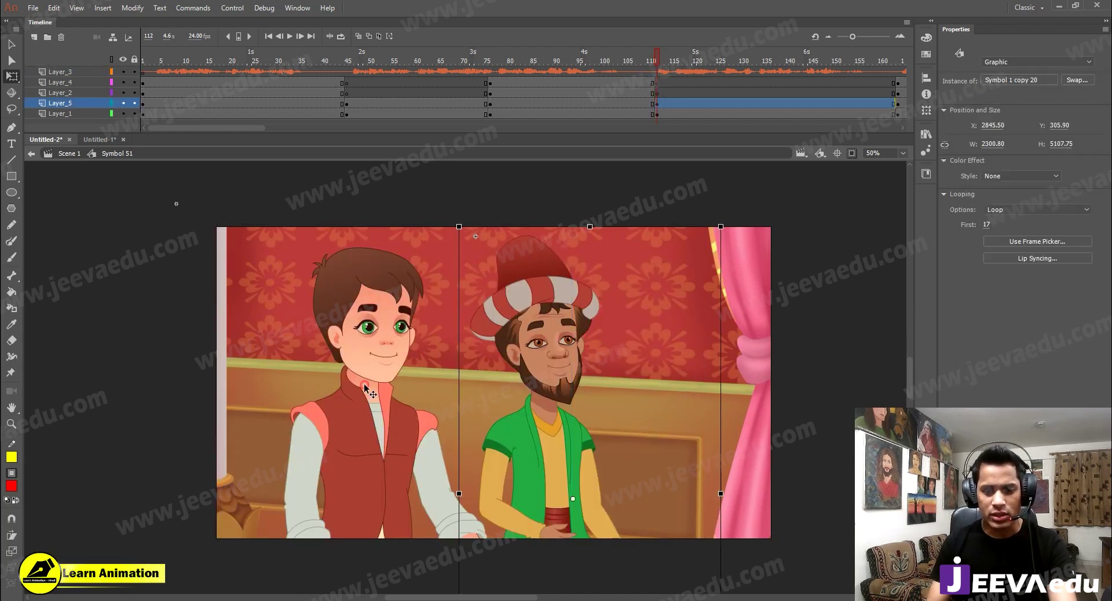
key(Delete)
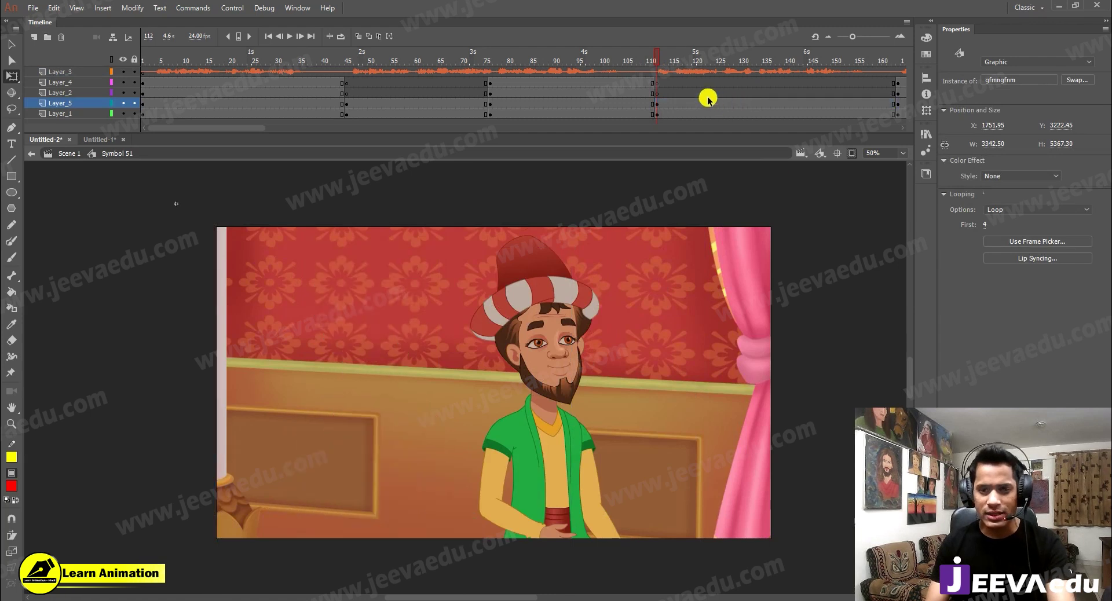
click(58, 92)
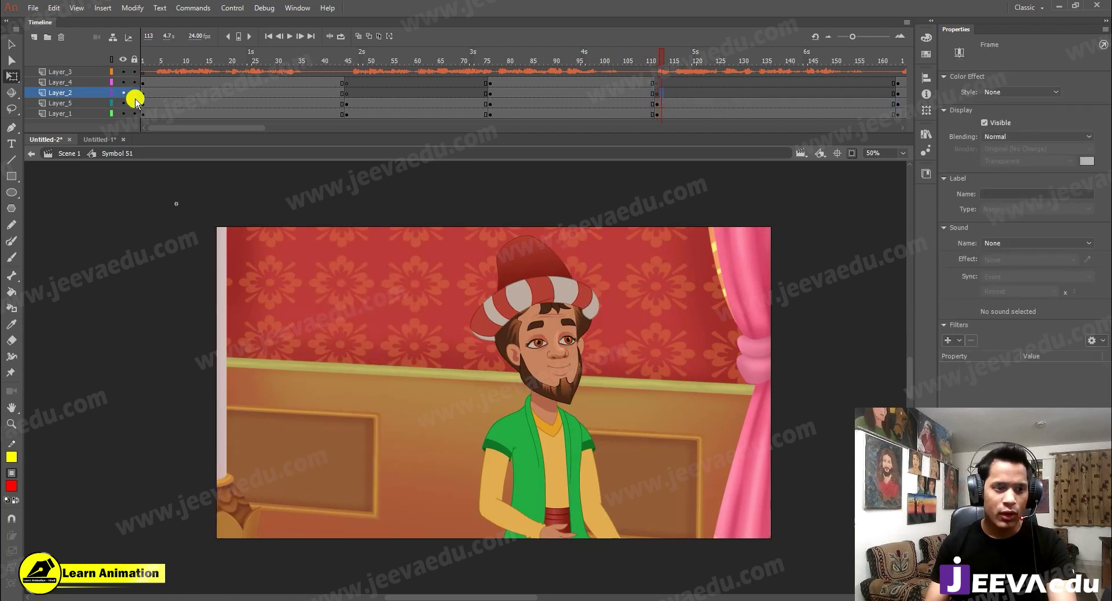
click(134, 114)
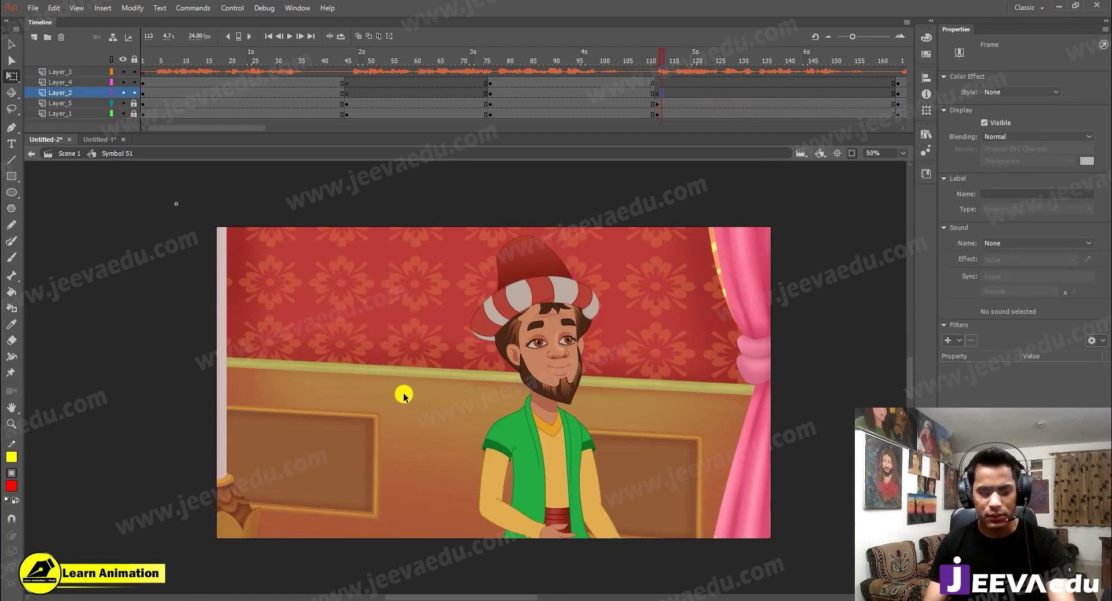
right_click(399, 303)
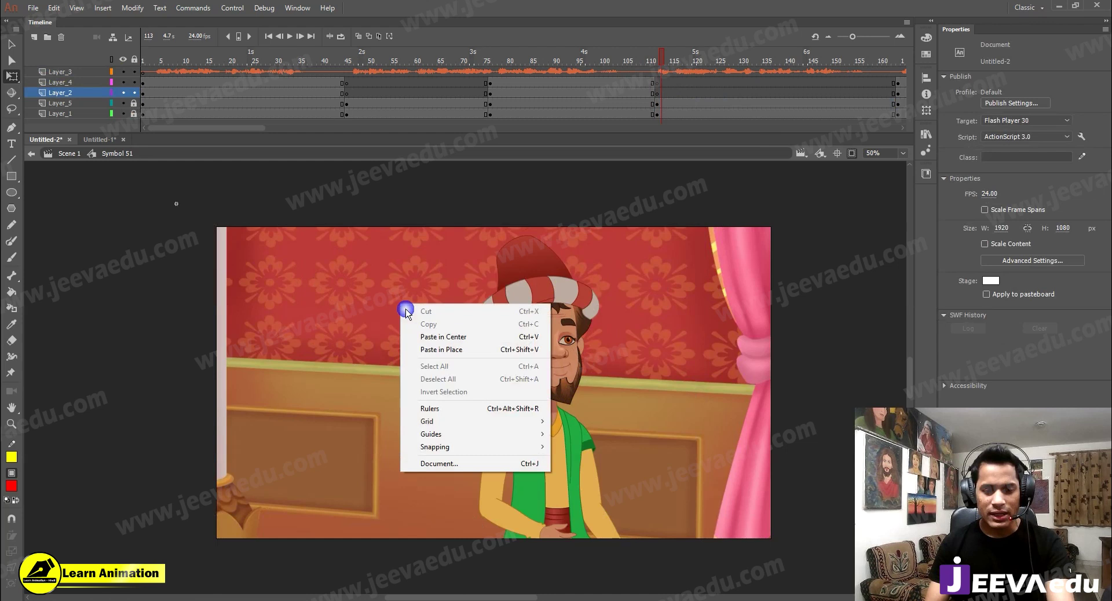
click(435, 349)
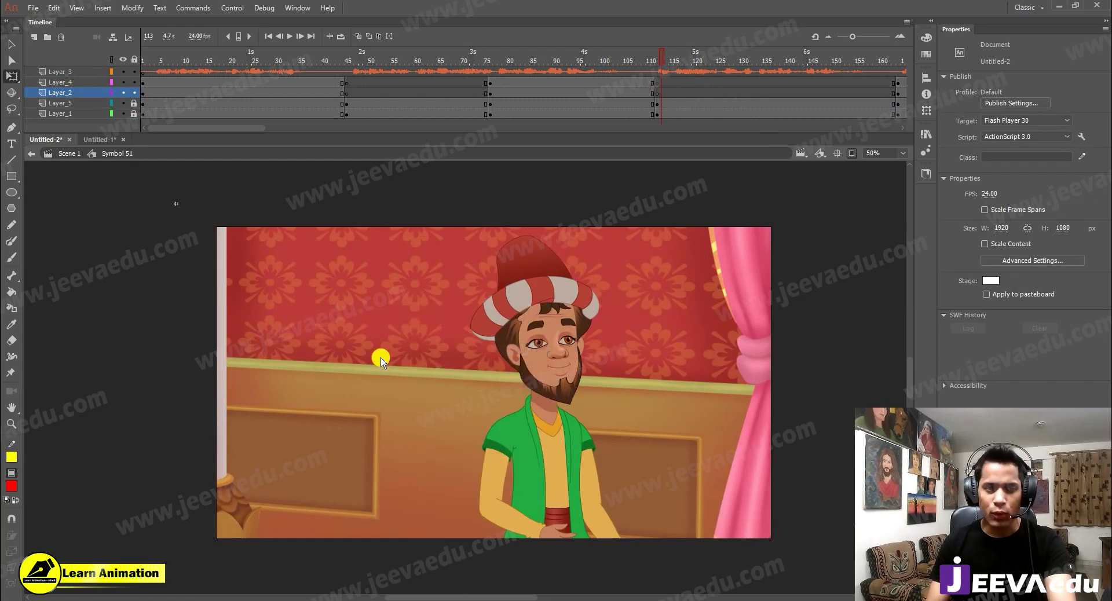
key(ctrl+shift+v)
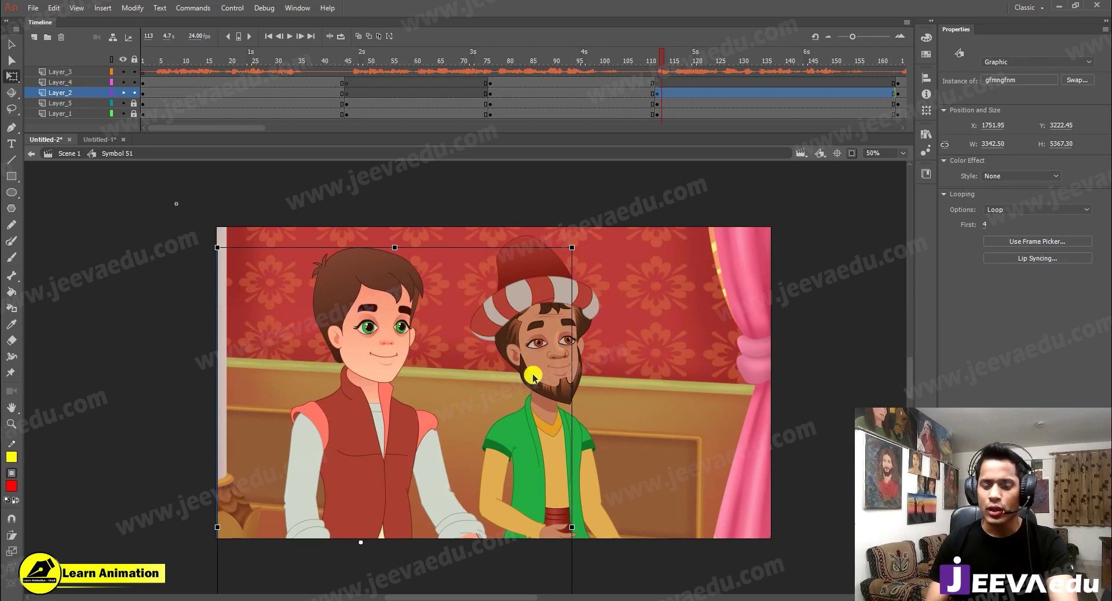
Step: Scrub through the wide shot starting at frame 76 and compare it with the seated two-shot starting at frame 112
drag(472, 71, 578, 71)
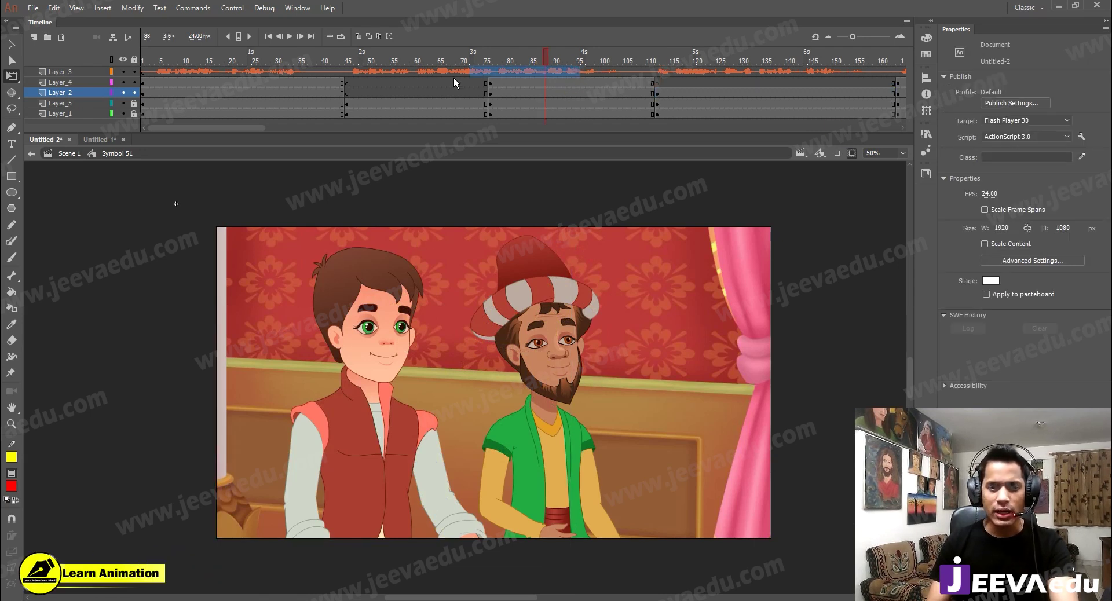
click(349, 99)
drag(491, 72, 498, 72)
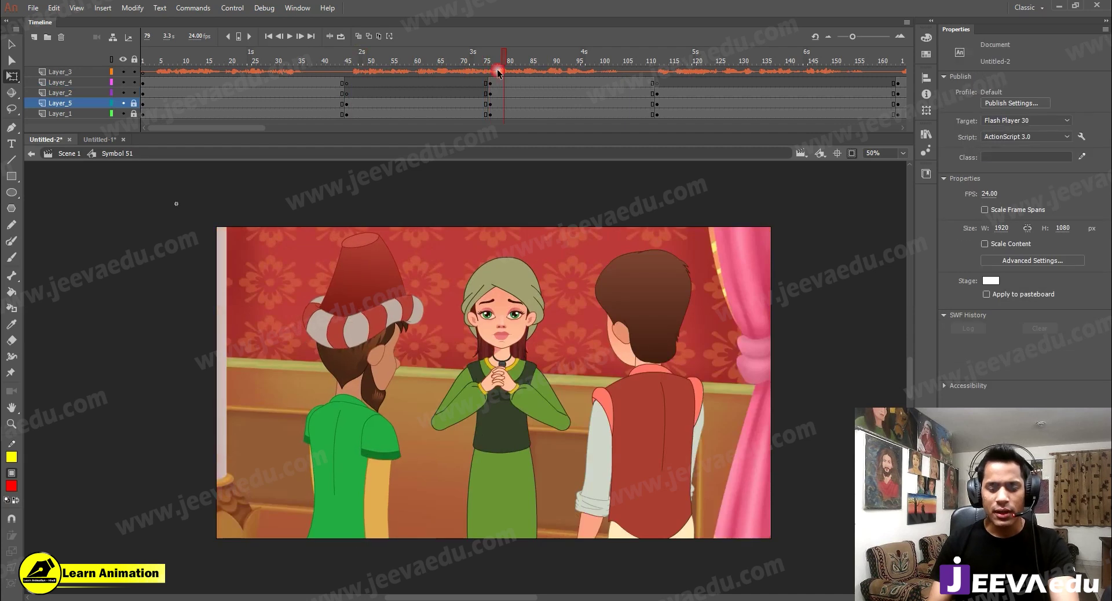
click(665, 93)
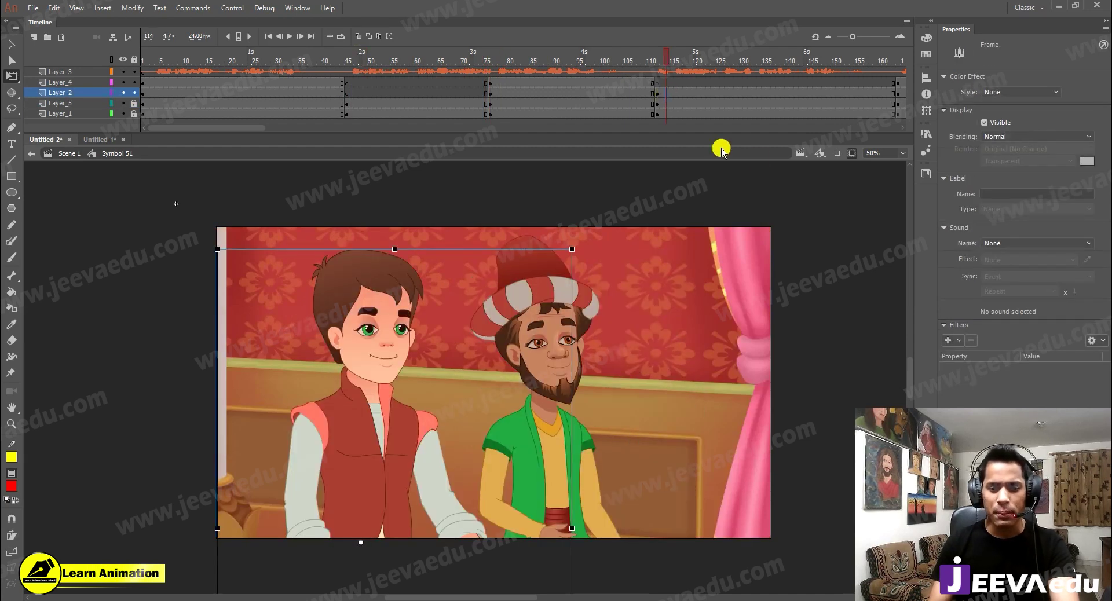
Step: Deselect the seated man and unlock Layer_5 and Layer_1
key(v)
click(849, 164)
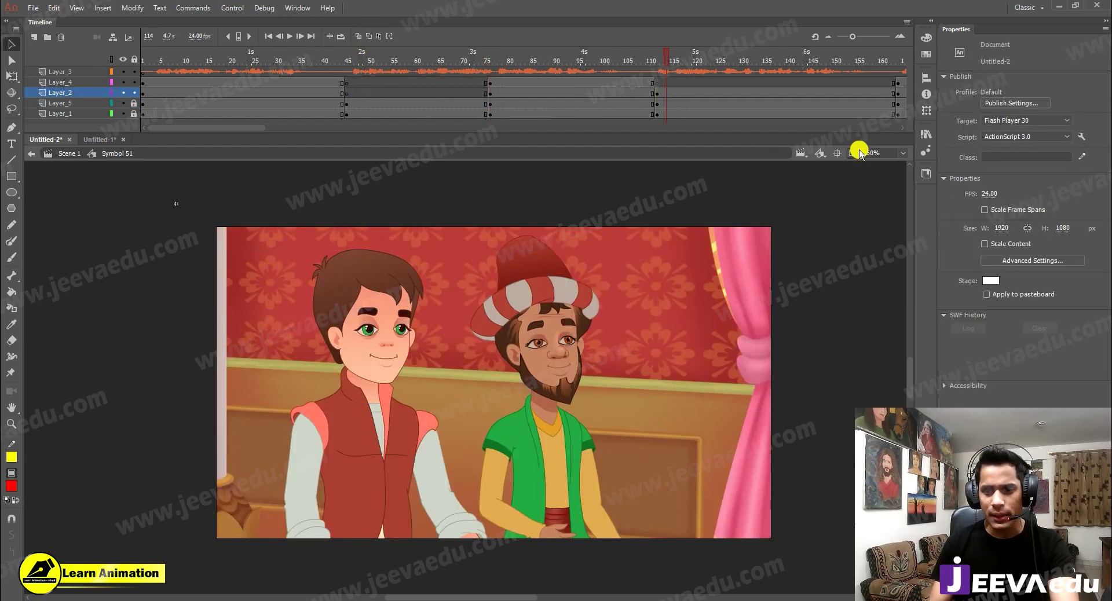
click(142, 108)
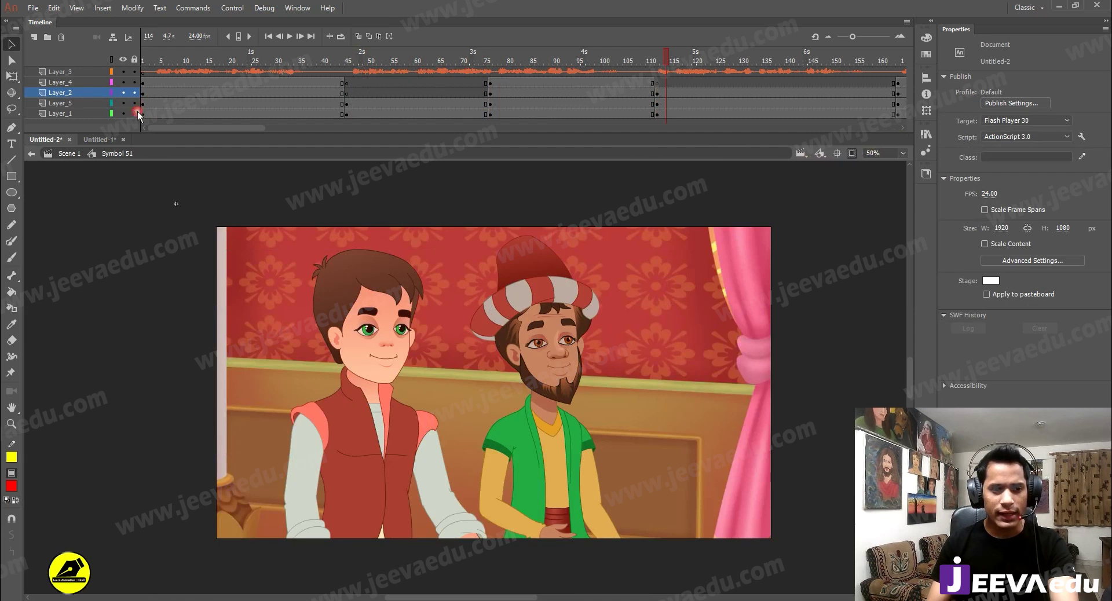
Step: Reposition the Layer_1 background in the frame 112 two-shot to X -332.15, Y 194.15, placing the pink curtains behind the brown-haired man
click(278, 313)
drag(278, 311, 578, 342)
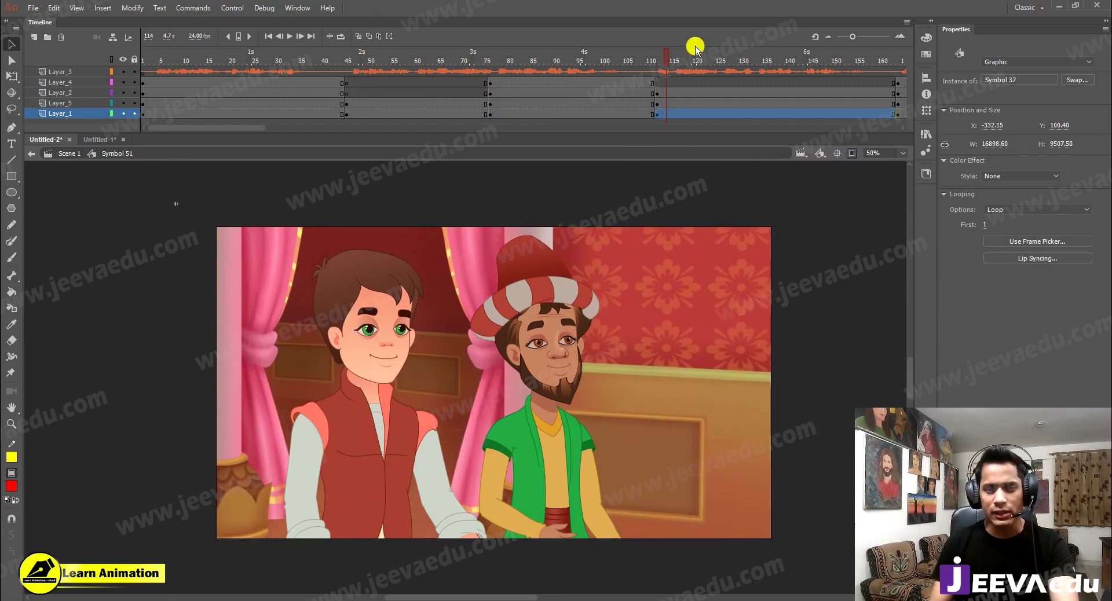
click(647, 65)
drag(646, 69, 691, 72)
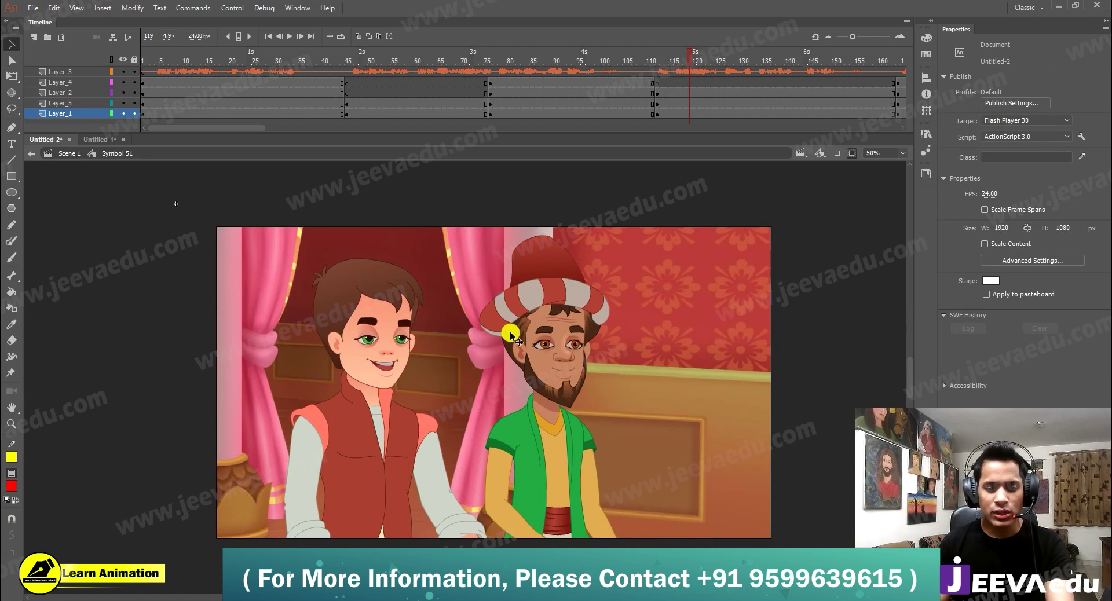
click(458, 374)
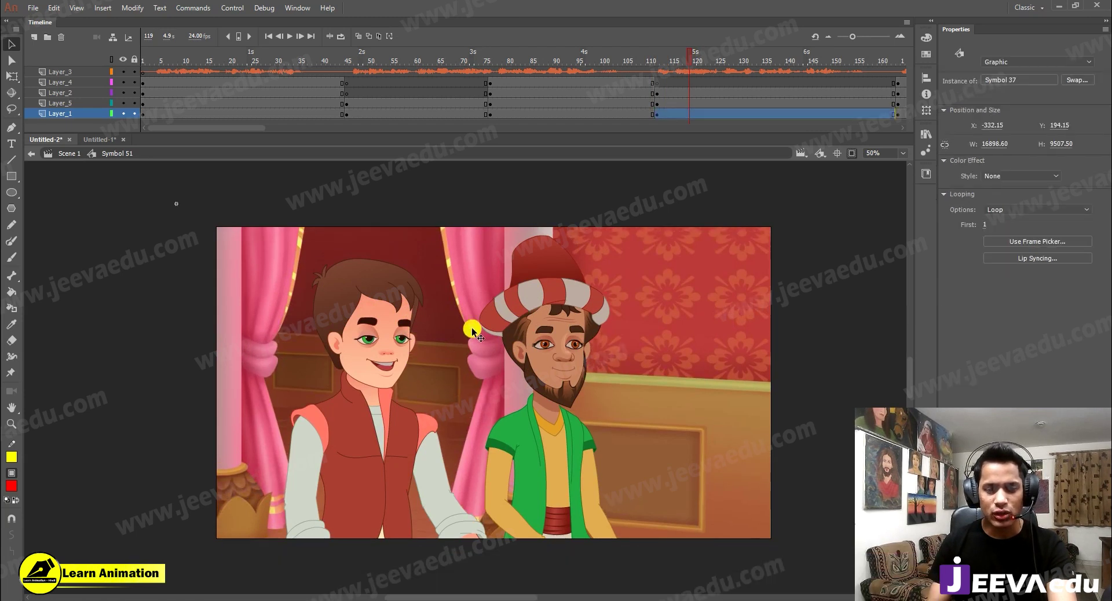
key(q)
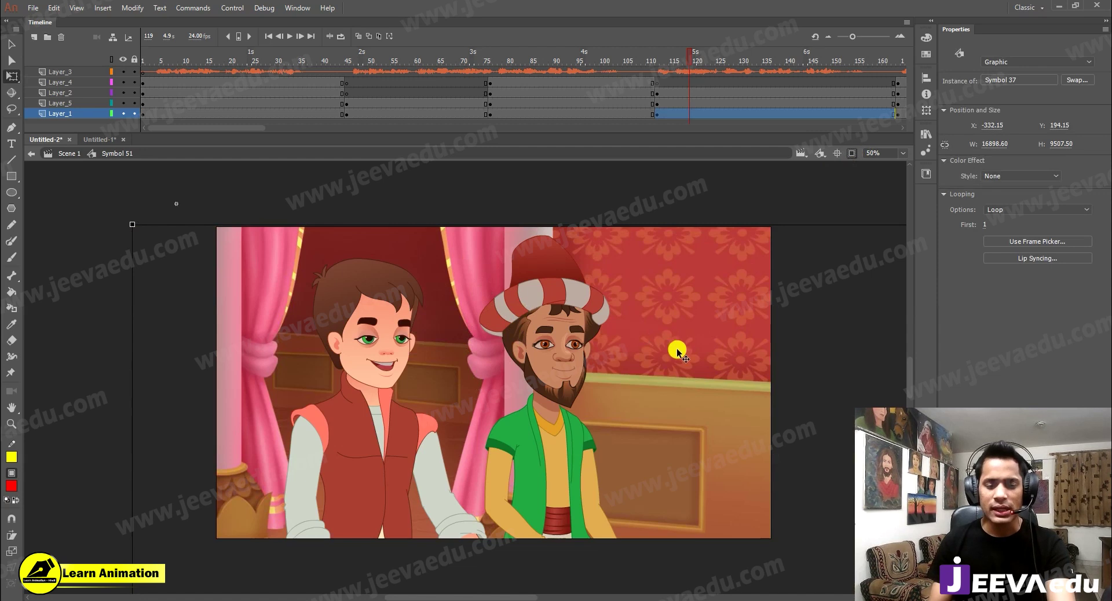
click(852, 153)
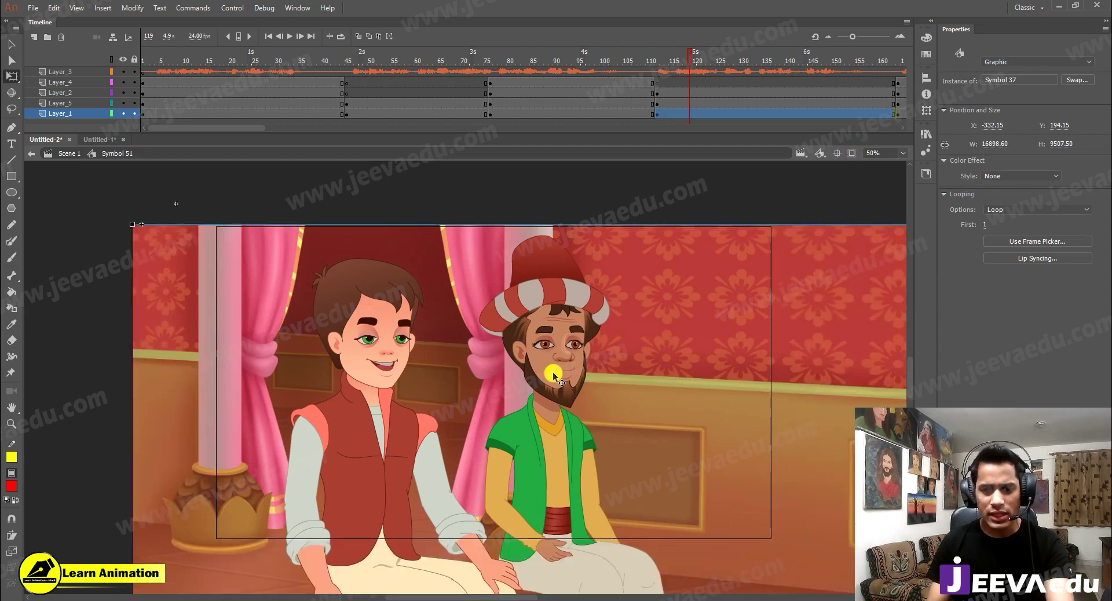
click(851, 153)
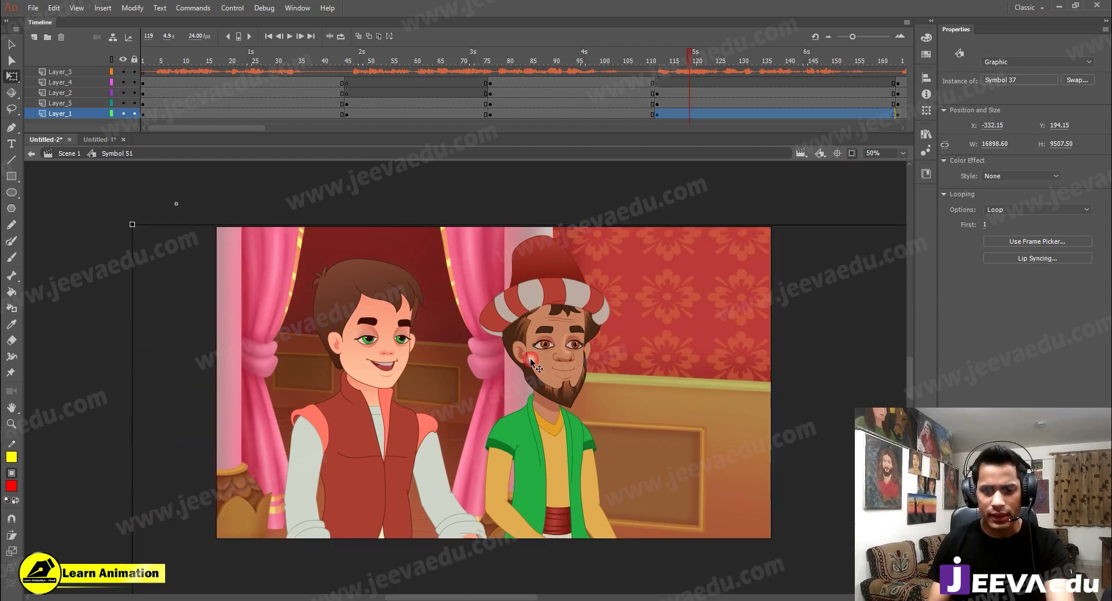
Step: Nudge the seated turbaned man slightly right to X 2884.10, Y 322.45 and play the two-shot
click(564, 341)
drag(564, 342, 570, 345)
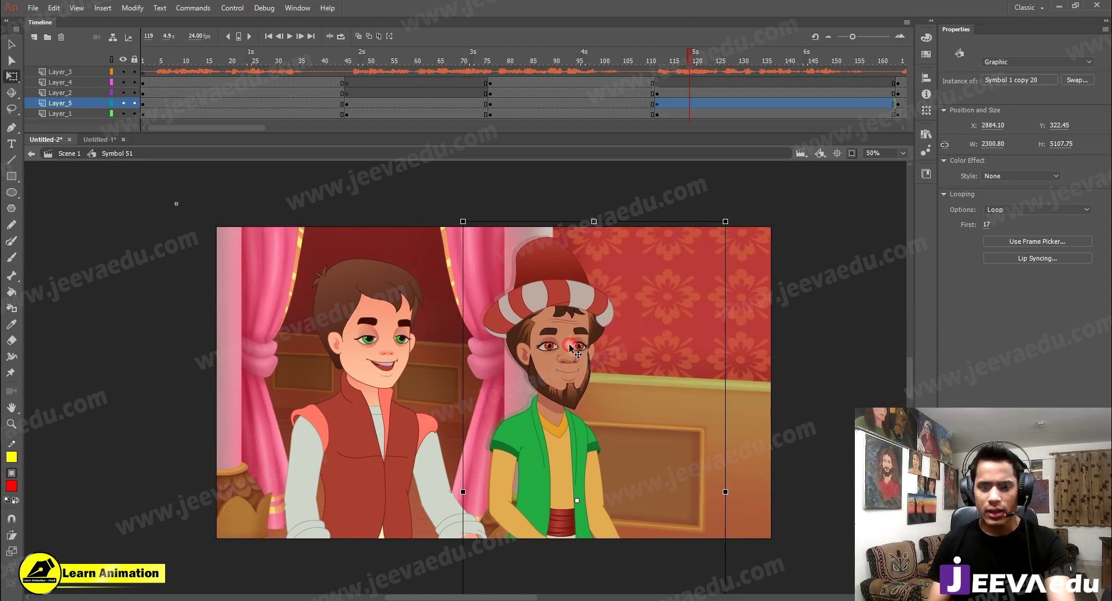
key(Return)
click(657, 73)
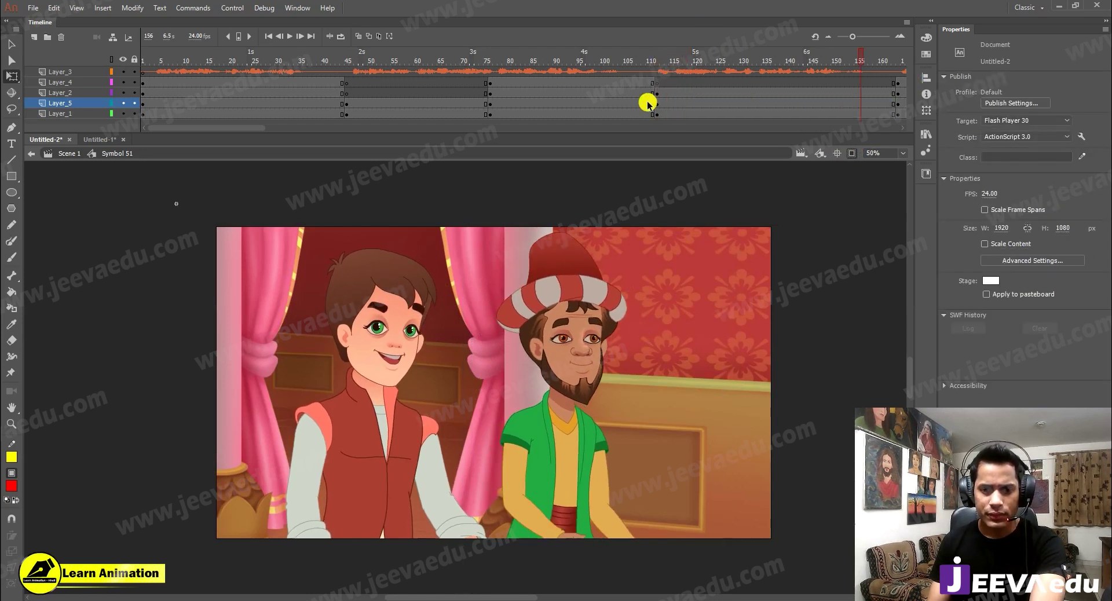
Step: Play the cut into the two-shot against the audio and move its starting keyframes on all four picture layers to frame 108
drag(226, 132, 289, 145)
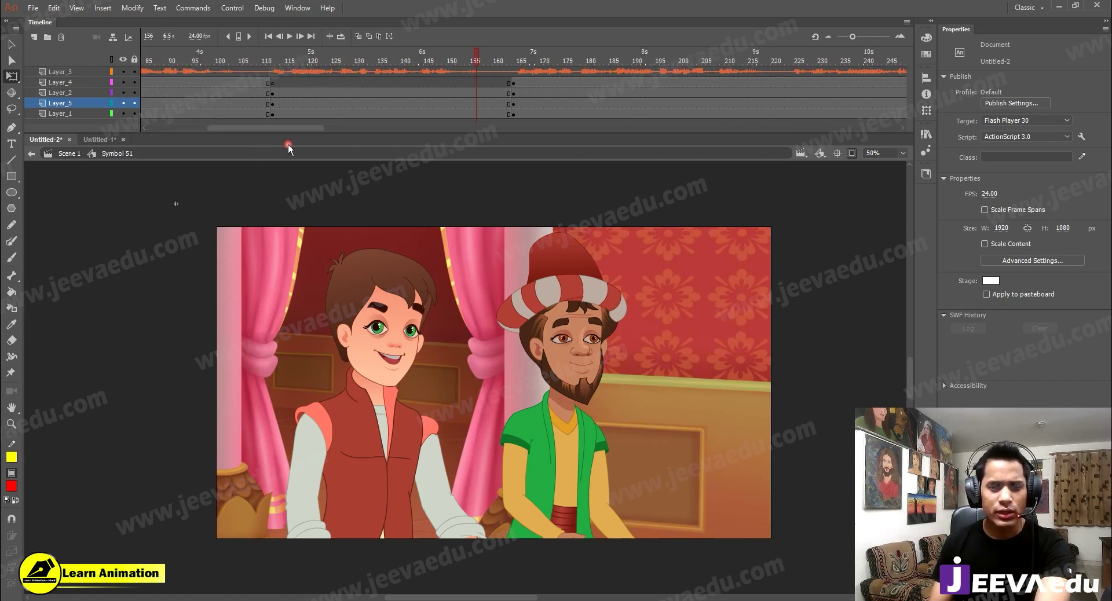
click(367, 78)
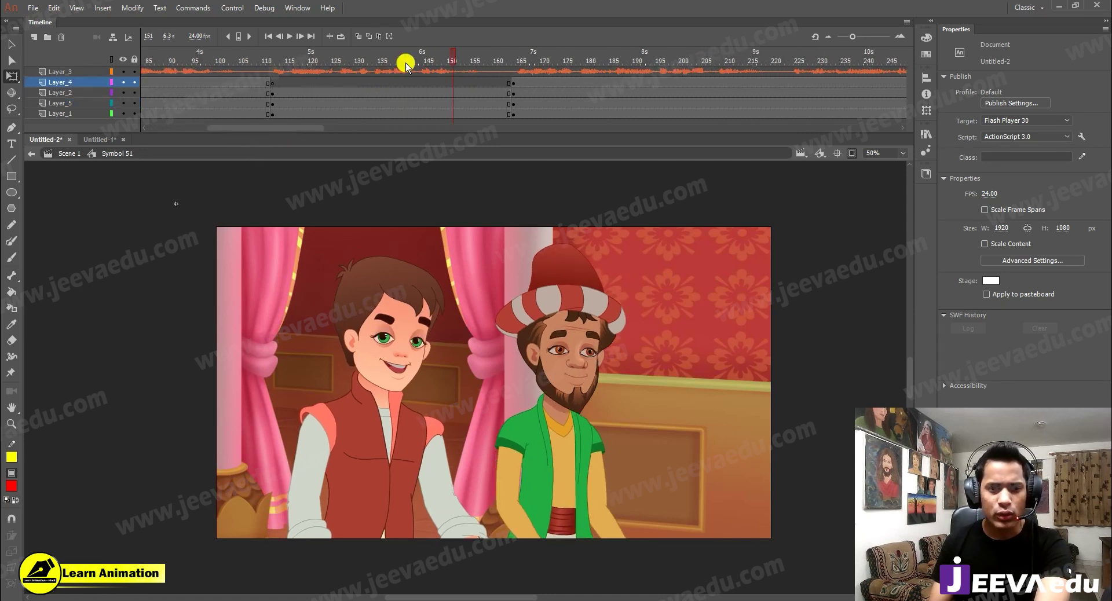
click(251, 82)
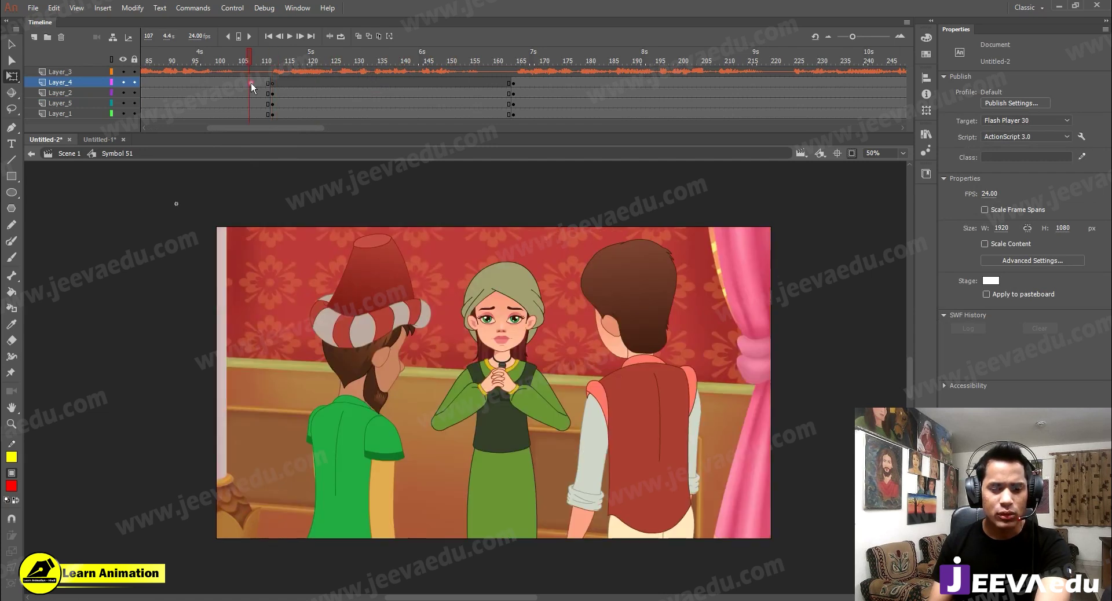
key(Return)
key(Return)
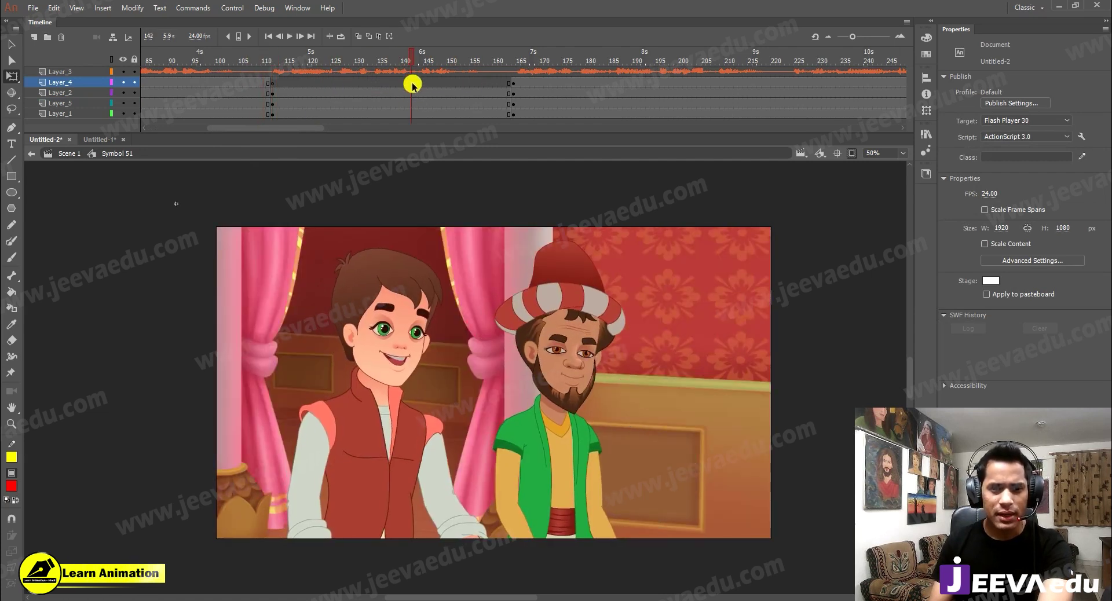
click(403, 68)
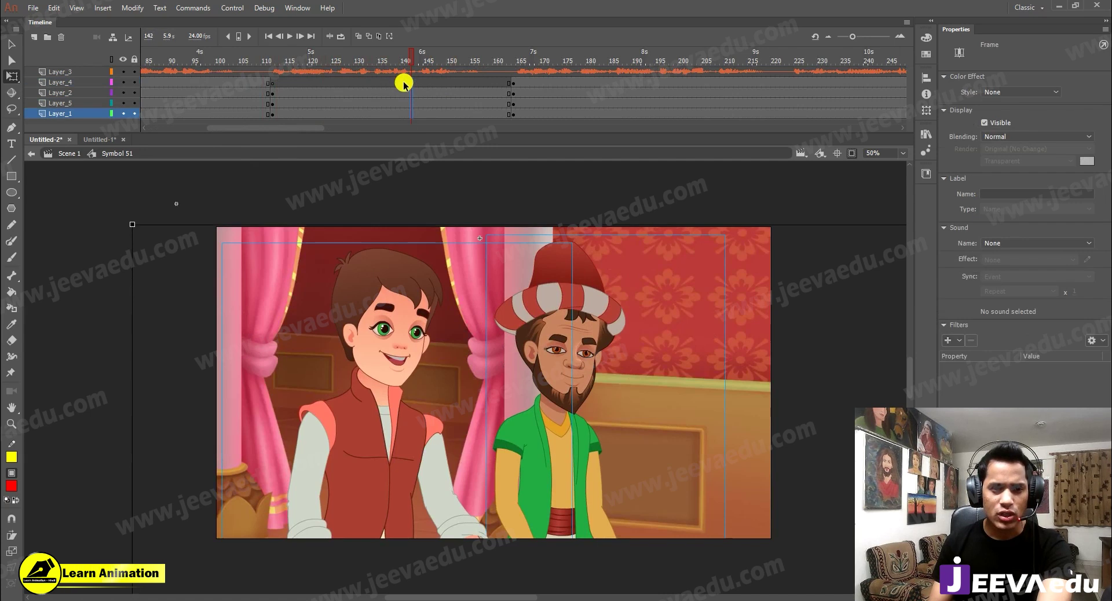
drag(456, 62, 266, 99)
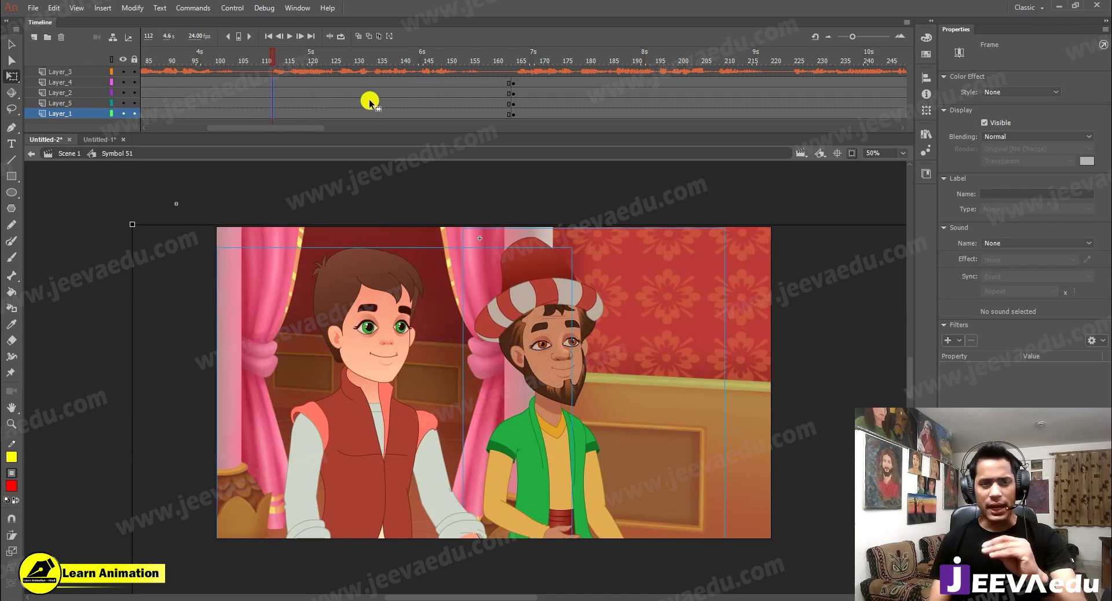
drag(369, 101, 369, 100)
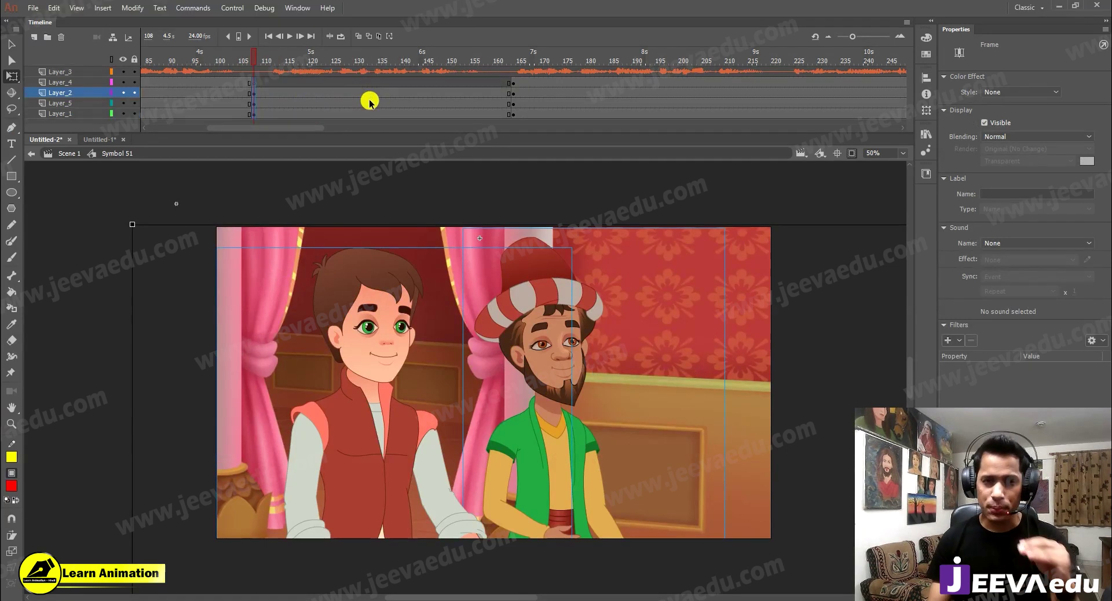
Step: Insert keyframes at frame 139 on Layer_4, Layer_2, Layer_5 and Layer_1, and delete the turbaned man from that new shot
drag(333, 90, 398, 84)
click(390, 379)
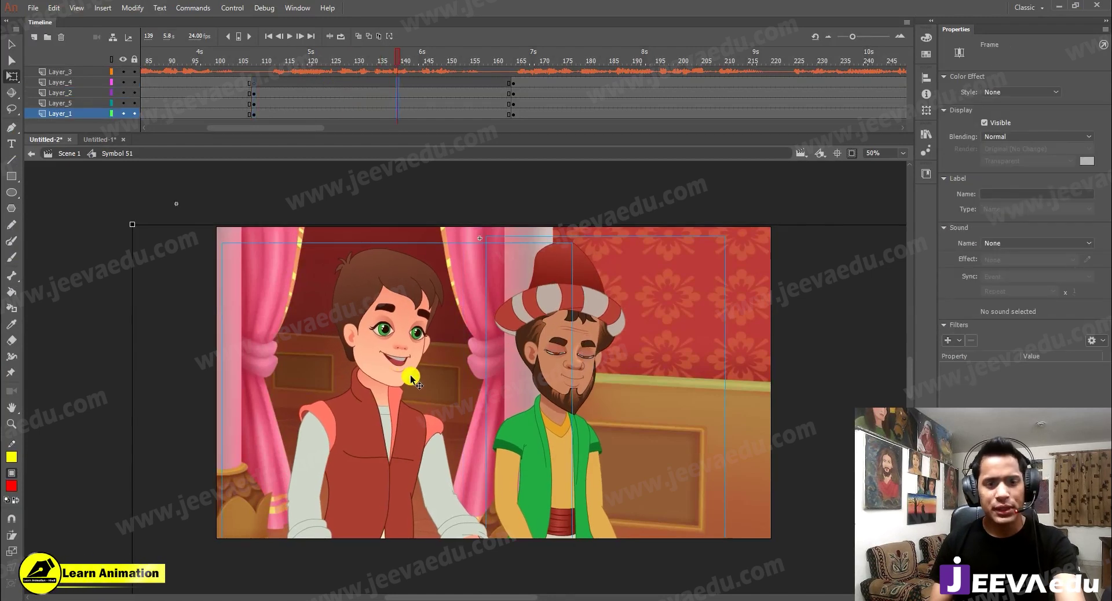
click(408, 82)
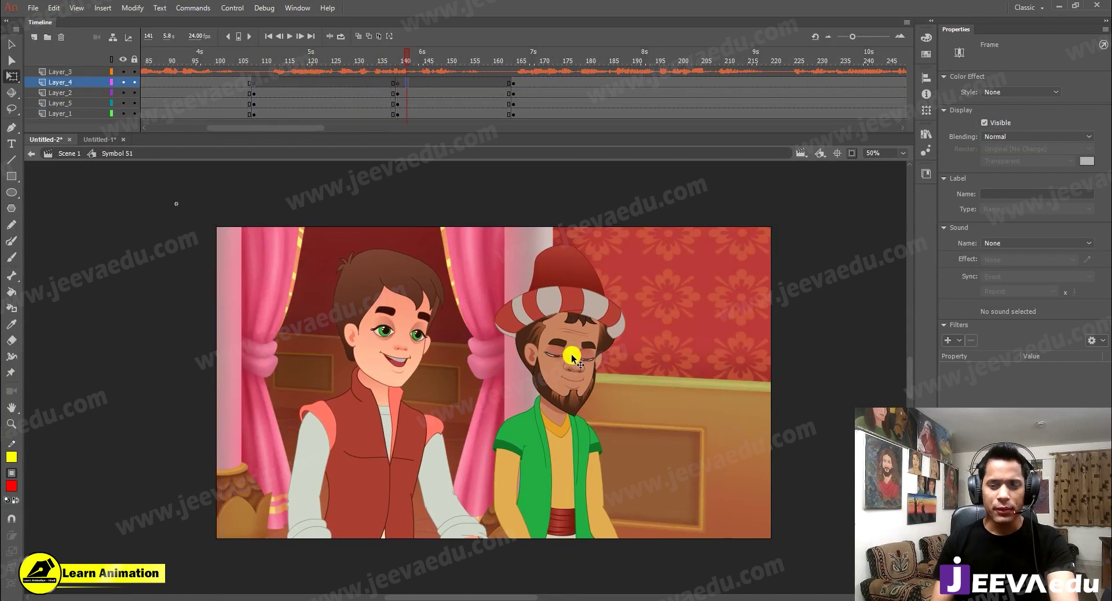
click(569, 366)
key(Delete)
Step: Enlarge the frame 139 shot's man and background together to about 26615 by 14974 px and frame the brown-haired man as a close-up
drag(420, 85, 436, 135)
key(ctrl+alt+s)
text(200)
key(Return)
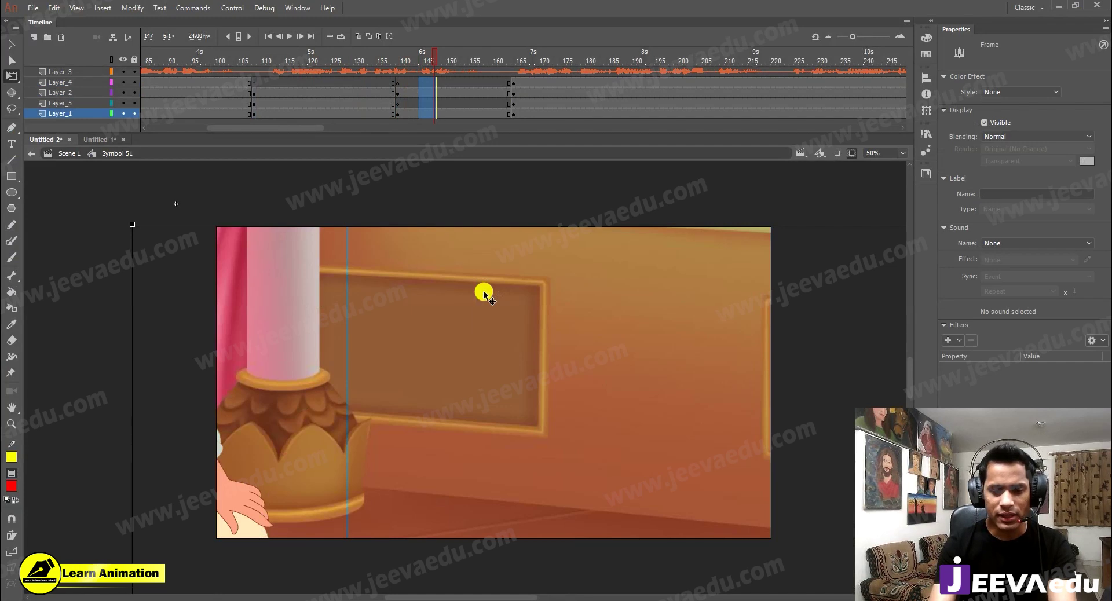
key(ctrl+alt+s)
key(Return)
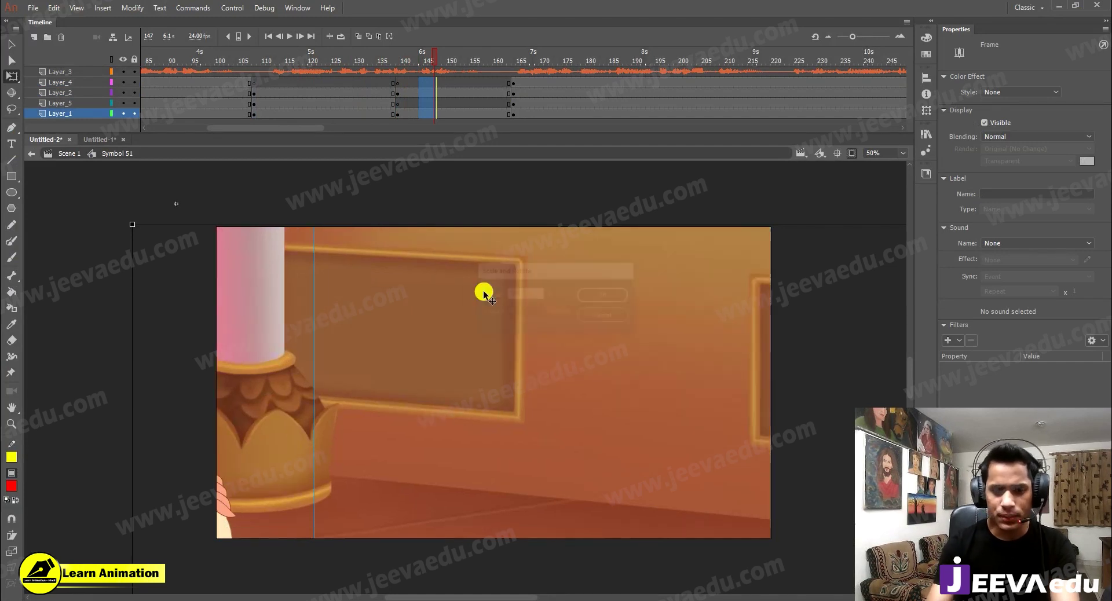
key(ctrl+z)
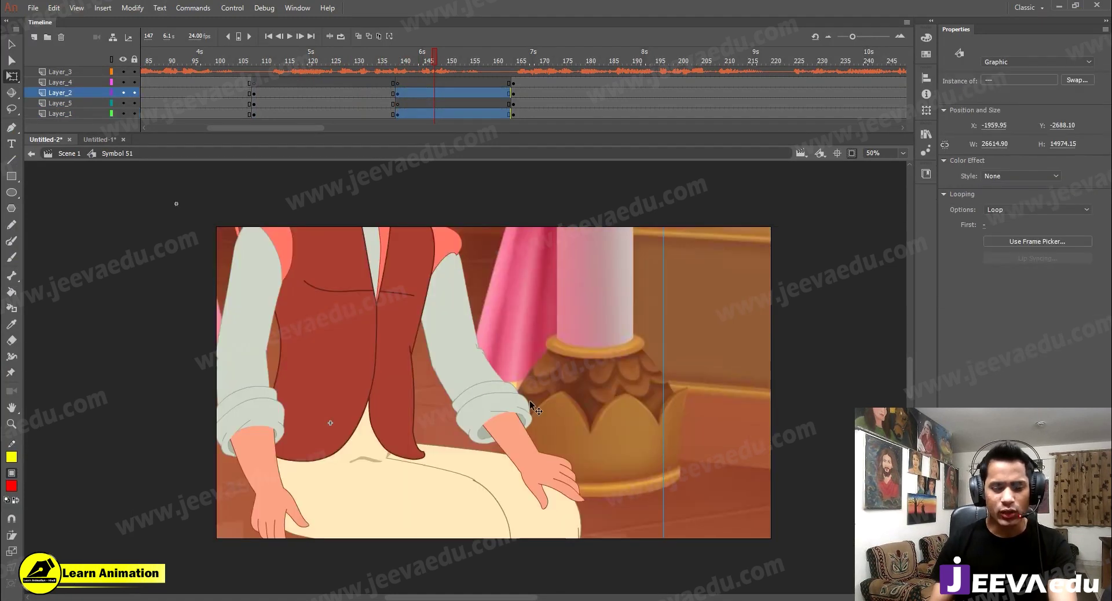
key(ctrl+z)
key(ctrl+z)
key(ctrl+z)
key(ctrl+z)
key(ctrl+z)
key(ctrl+z)
key(ctrl+z)
key(ctrl+z)
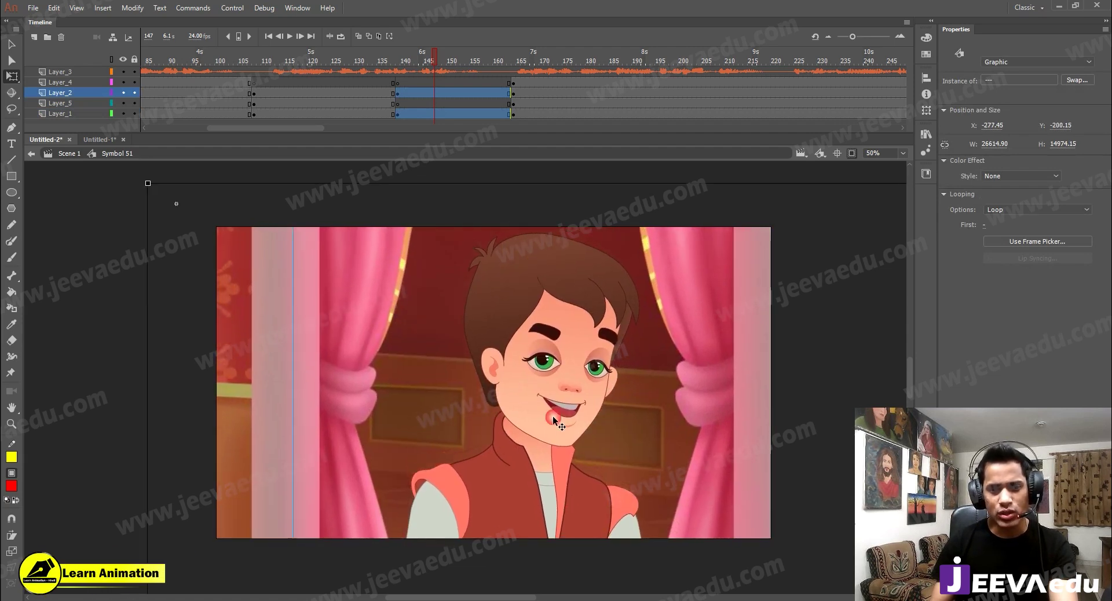
Step: Open the brown-haired man's symbol from frame 139, scrub its animation to frame 37 and return to Symbol 51
drag(436, 65, 398, 88)
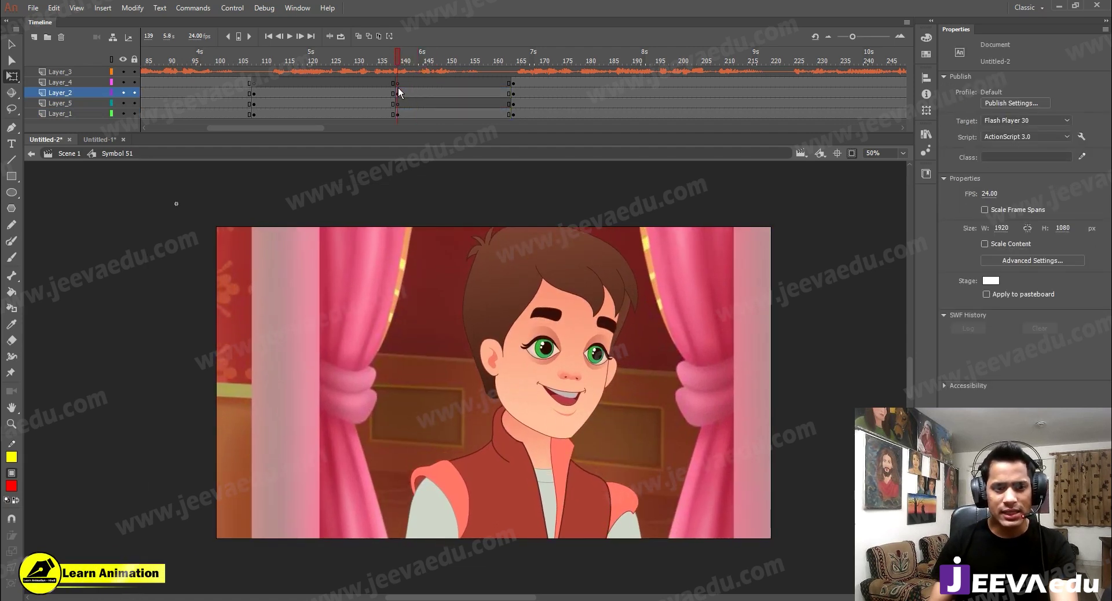
double_click(582, 350)
drag(335, 53, 310, 86)
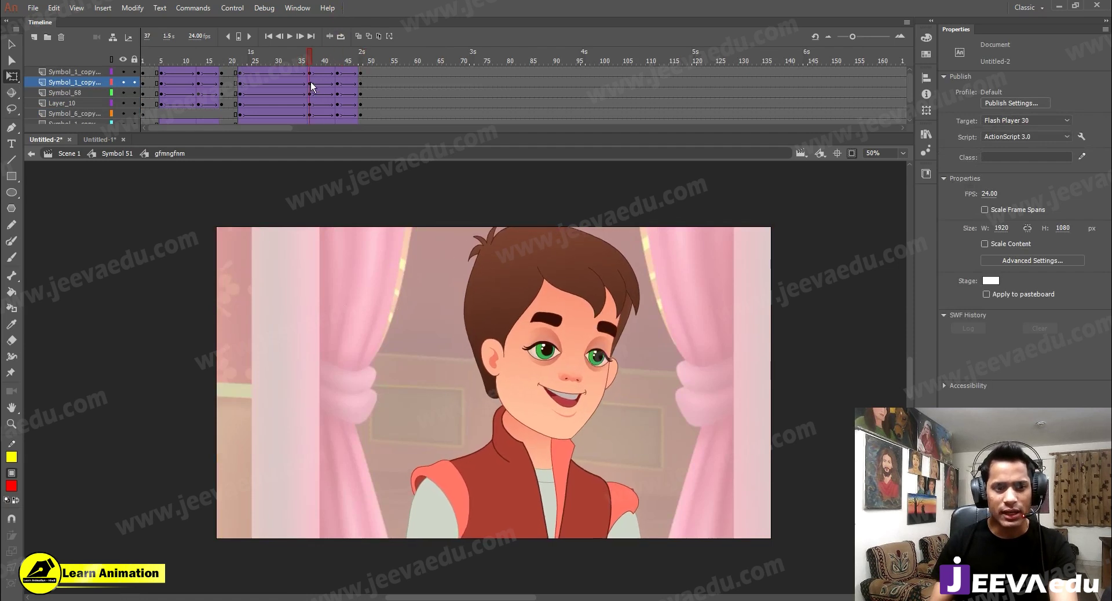
click(116, 154)
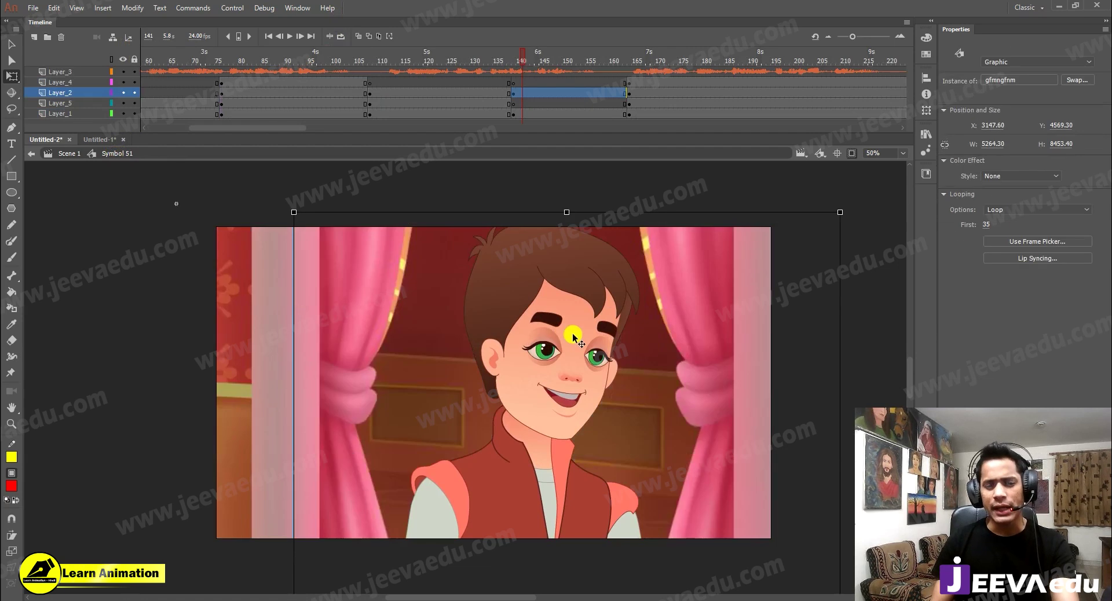
Step: Move the brown-haired man in the close-up to X 2982.15, Y 4690.65 and set his looping first frame to 37
drag(572, 332, 555, 345)
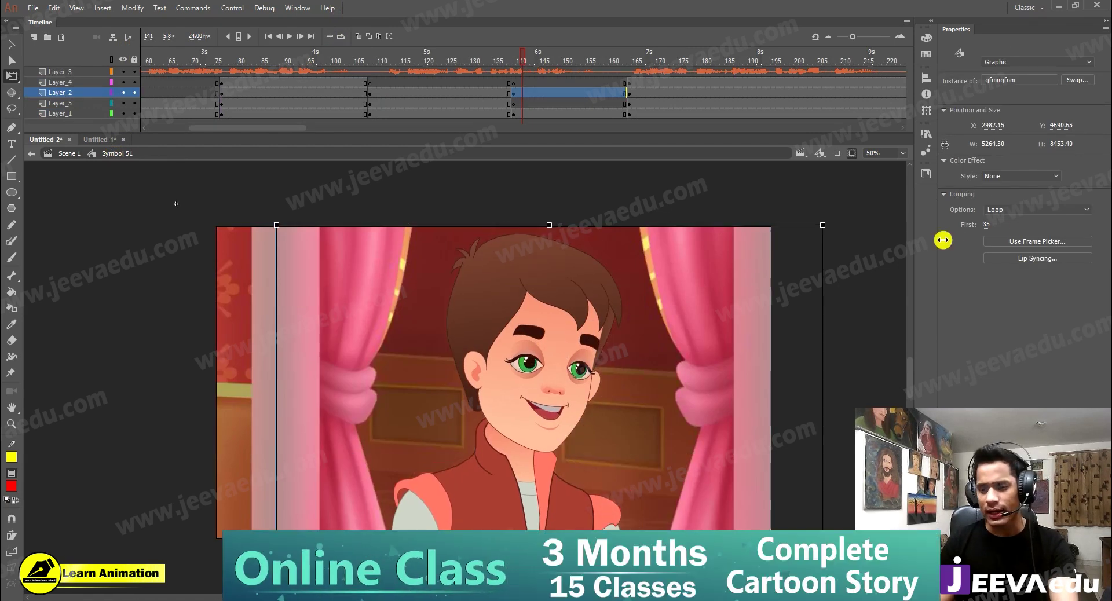
click(983, 225)
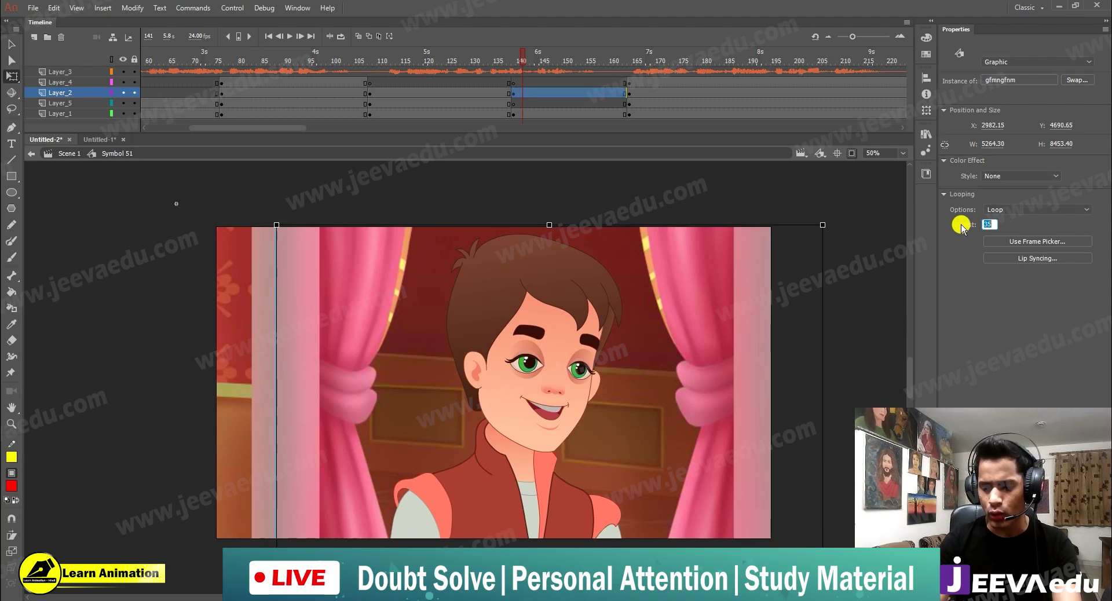
text(37)
key(Return)
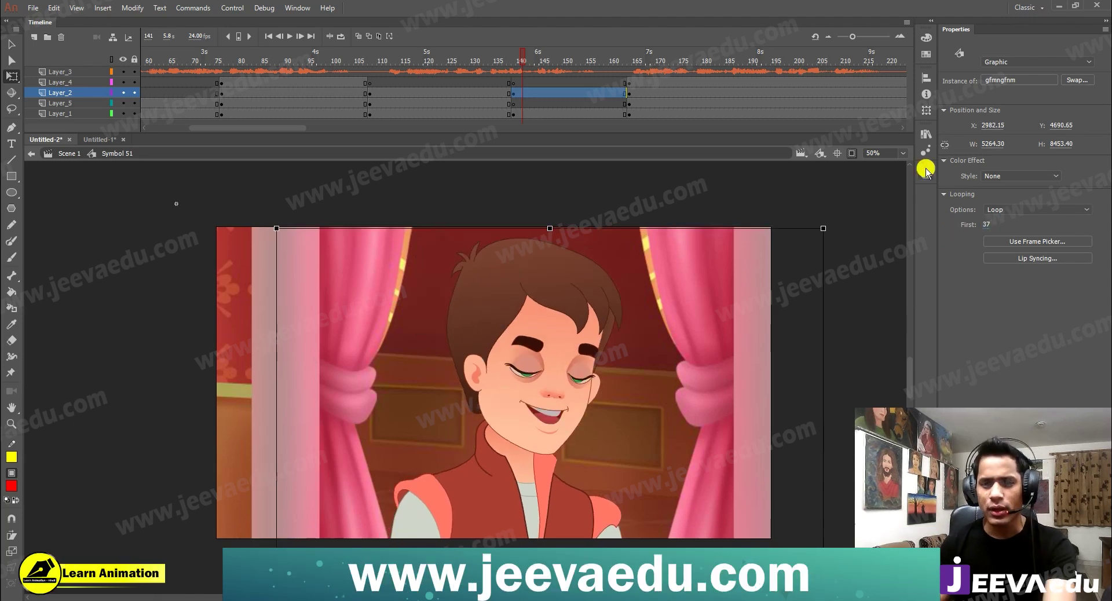
Step: Play from the two-shot into the close-up and shift the close-up's Layer_1 background to X 438.90, Y 125.30
click(412, 94)
key(Return)
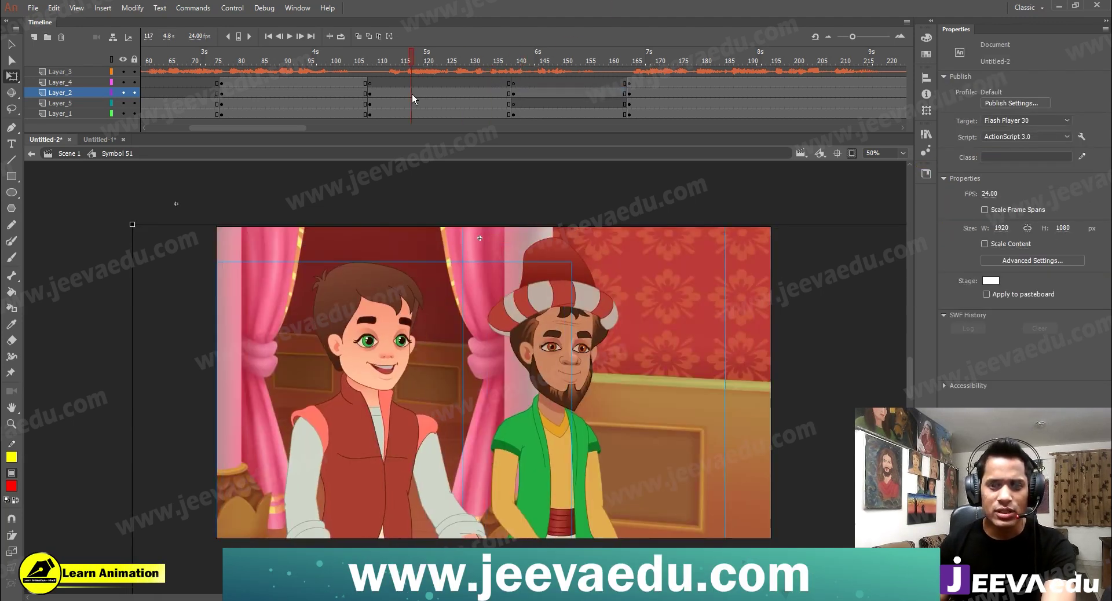
click(464, 90)
click(558, 90)
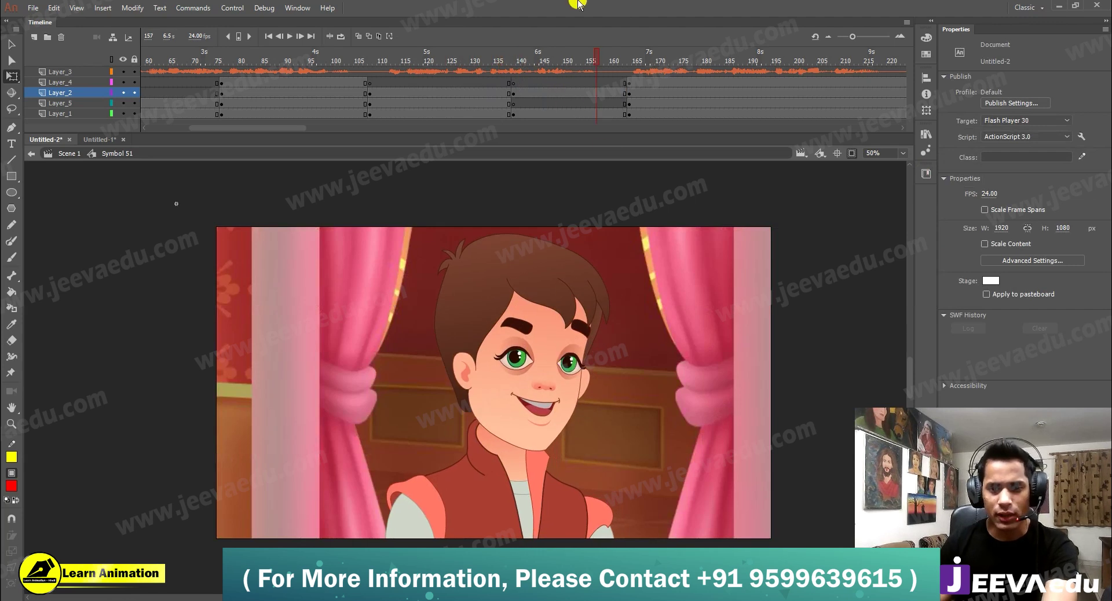
click(609, 315)
drag(662, 296, 722, 329)
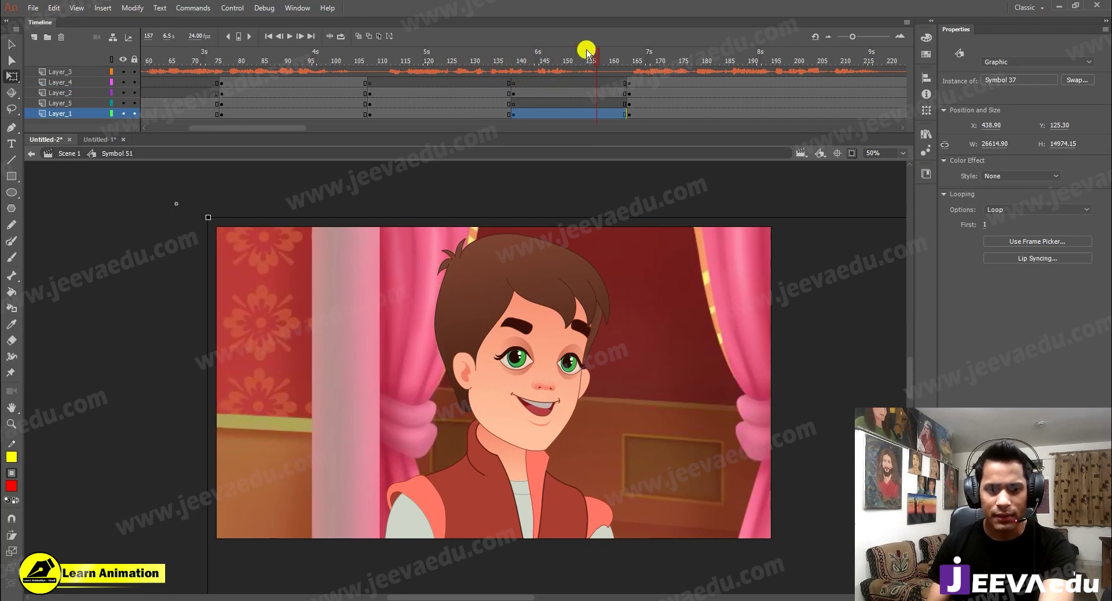
Step: Play the sequence from the two-shot through the close-up and into the wide shot starting at frame 164 to check the cuts
click(404, 96)
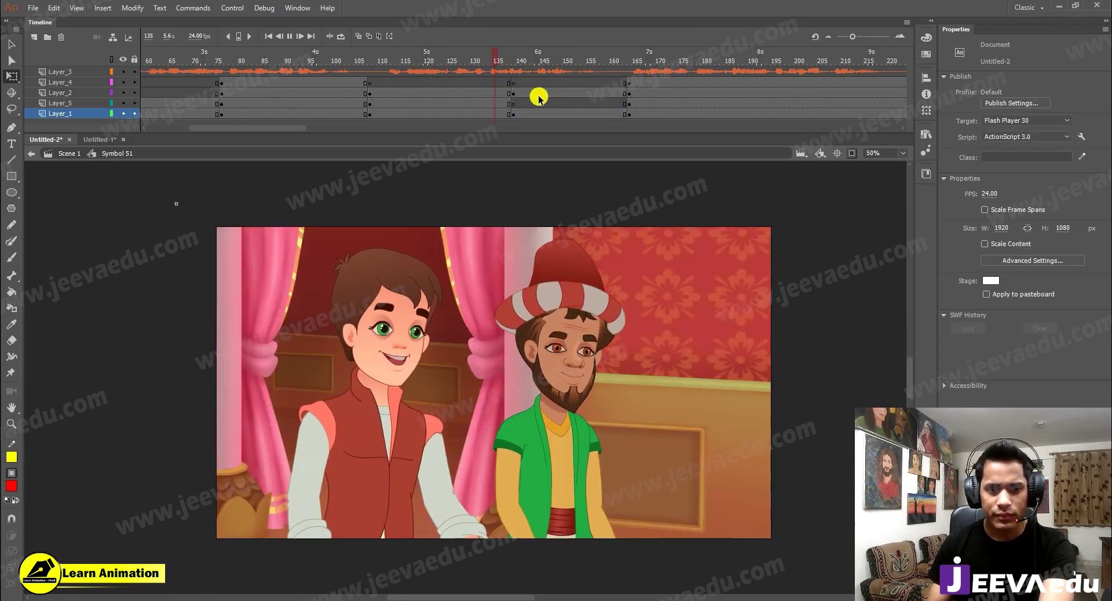
click(541, 110)
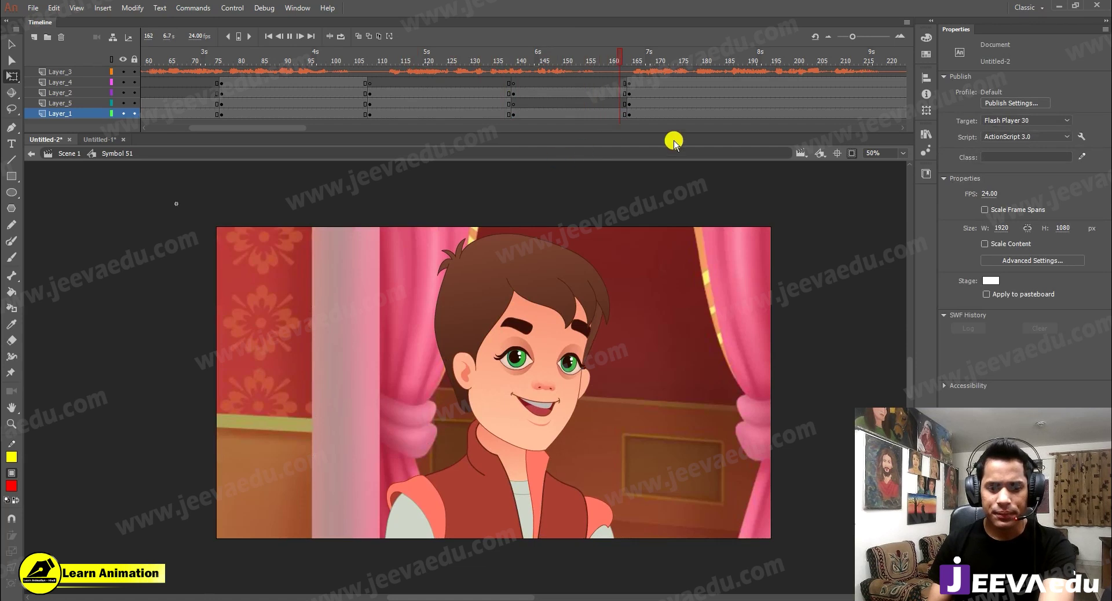
click(662, 114)
key(Return)
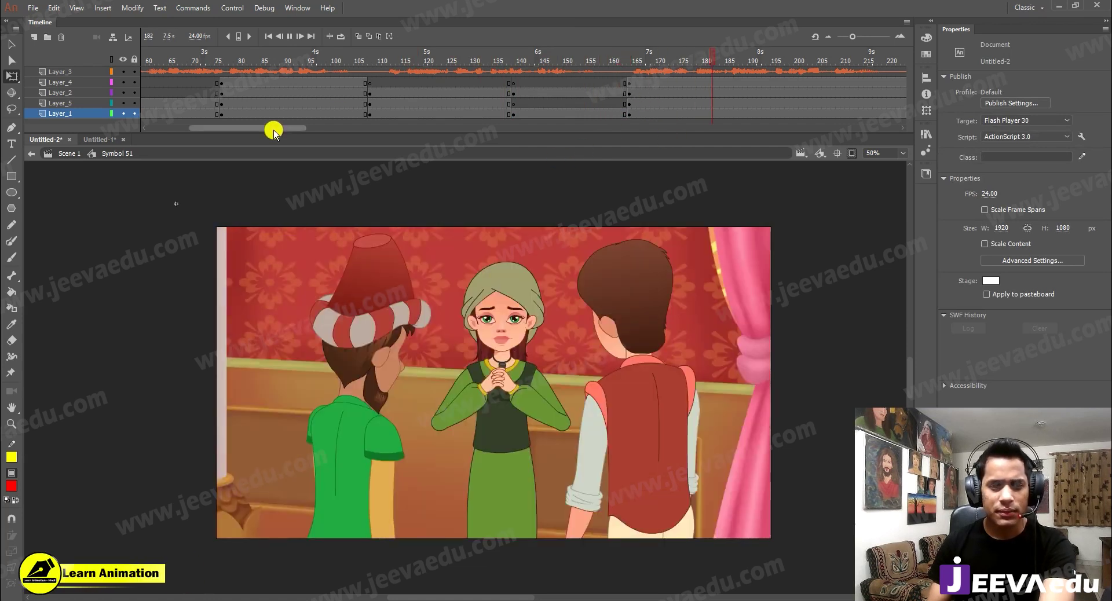
drag(274, 128, 296, 144)
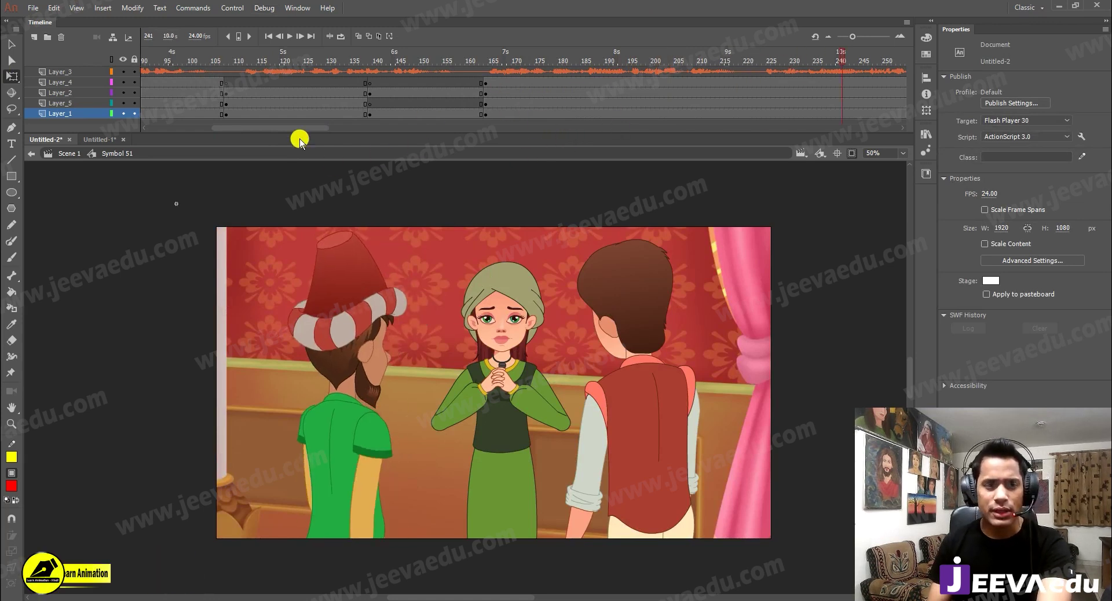
drag(299, 129, 296, 130)
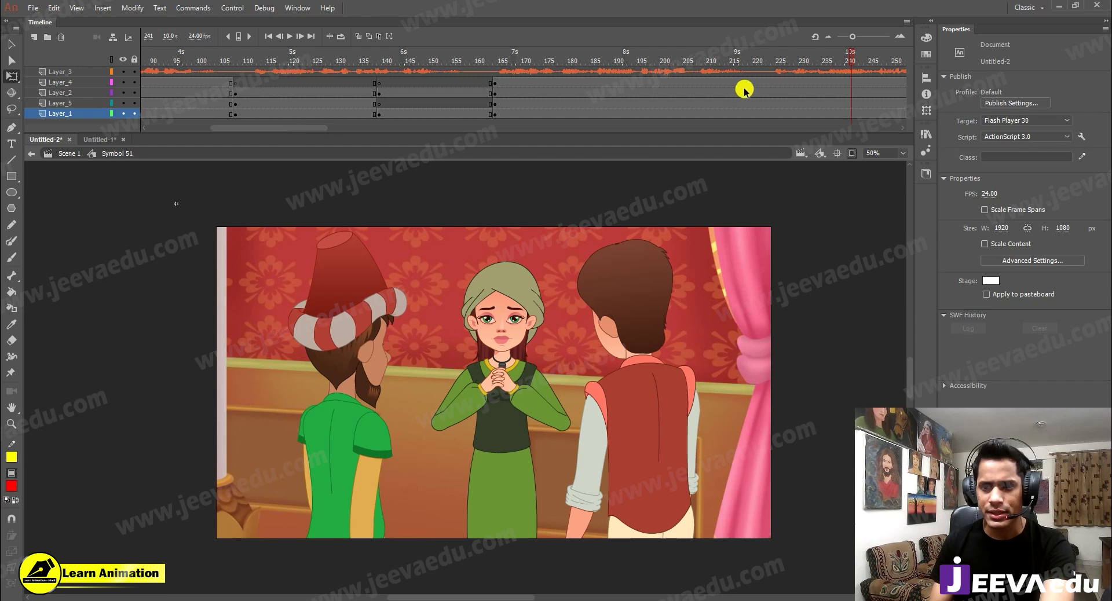
Step: Insert keyframes at frame 223 on Layers 4, 2, 5 and 1, and delete the three characters from the shot starting at frame 164
click(769, 82)
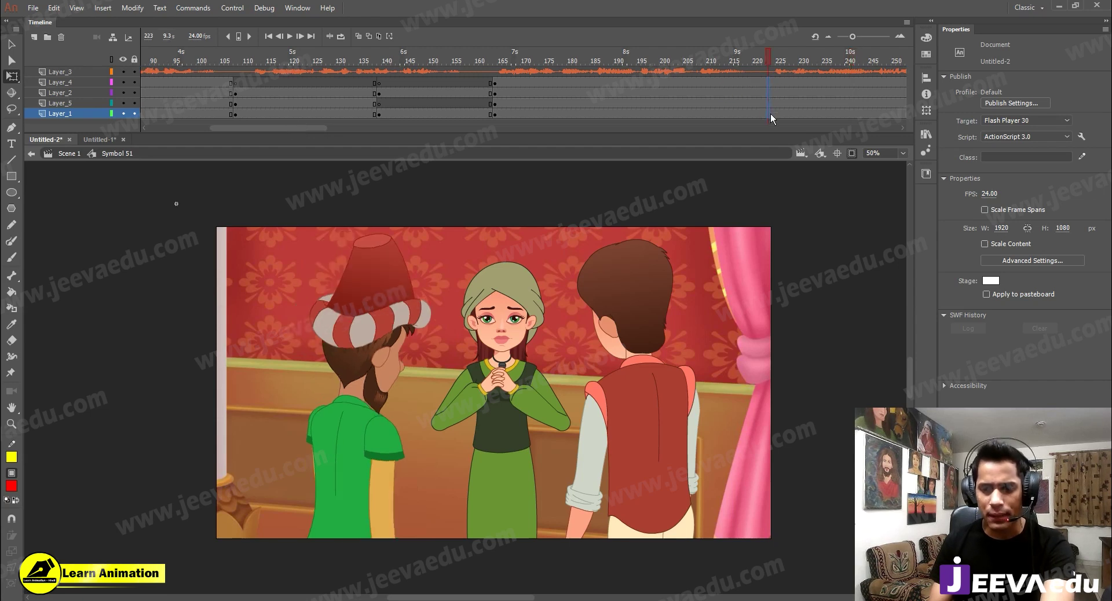
key(F6)
drag(767, 51, 601, 55)
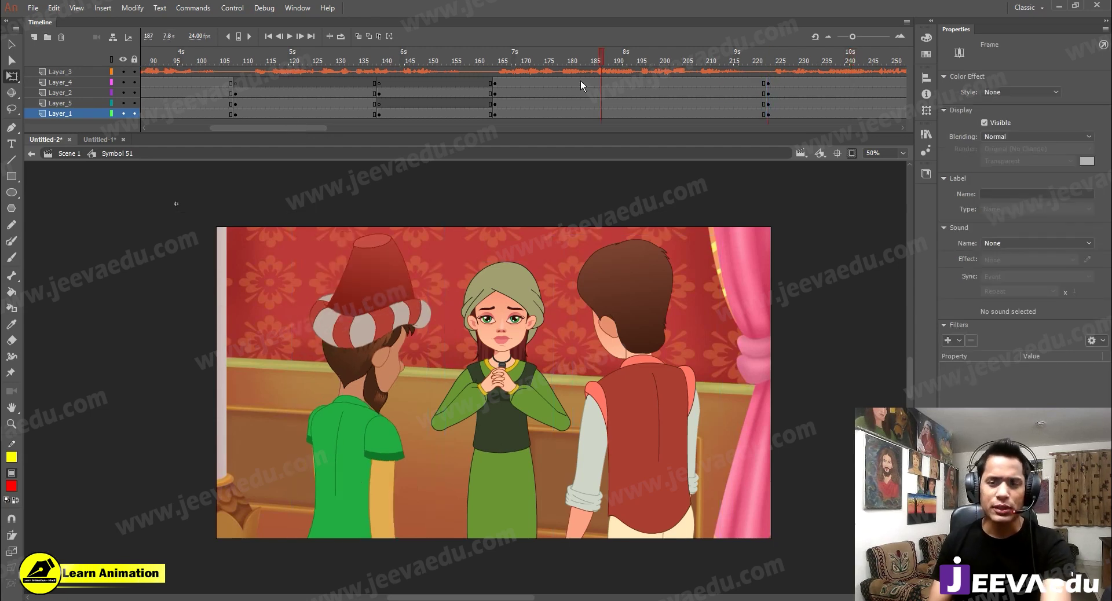
drag(498, 82, 498, 119)
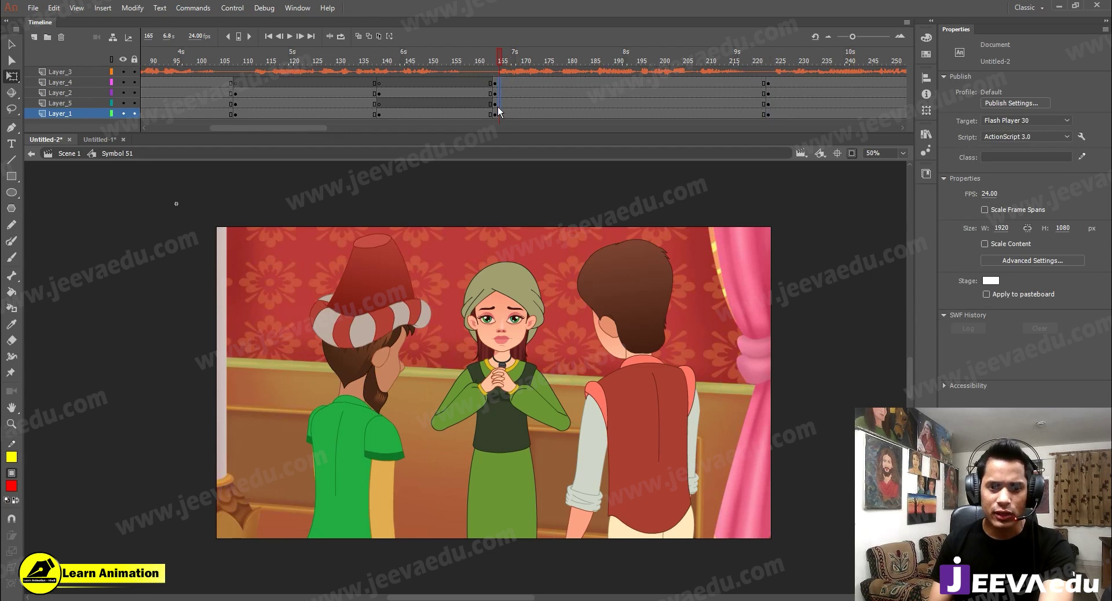
click(502, 94)
key(Delete)
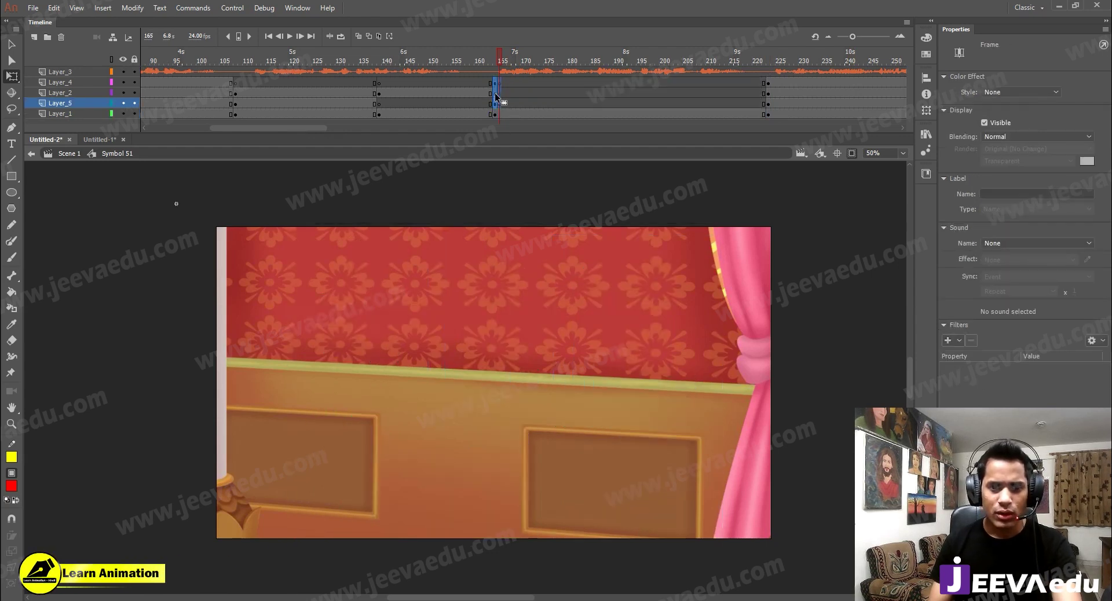
click(498, 103)
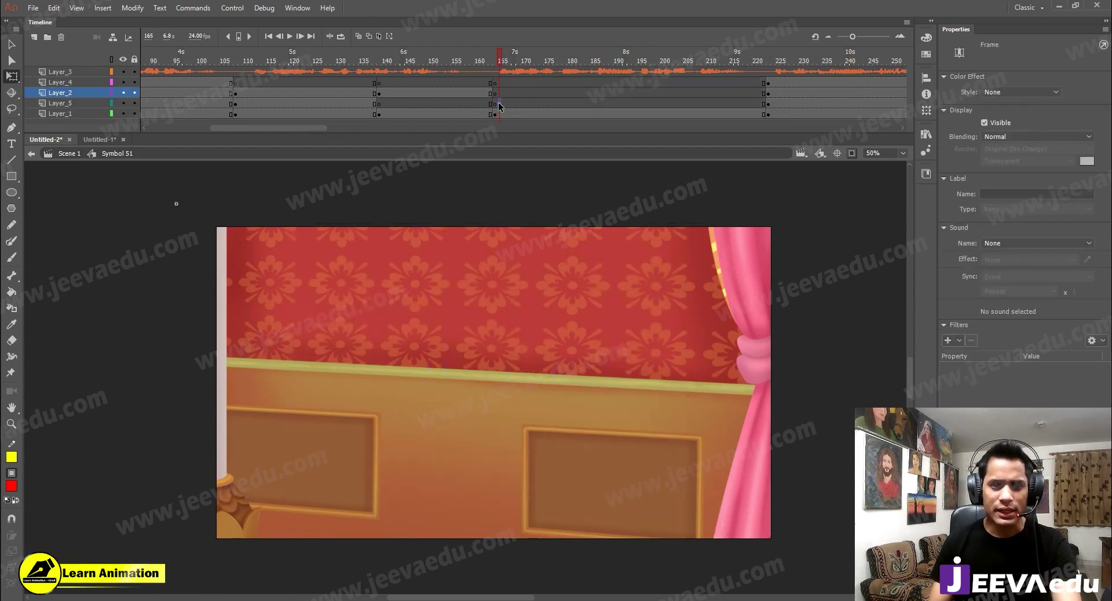
Step: Copy the side-view turbaned man from Untitled-1 into Layer_5 at frame 164, enlarge him to about 1009 by 3755 px and place him left of centre
click(102, 142)
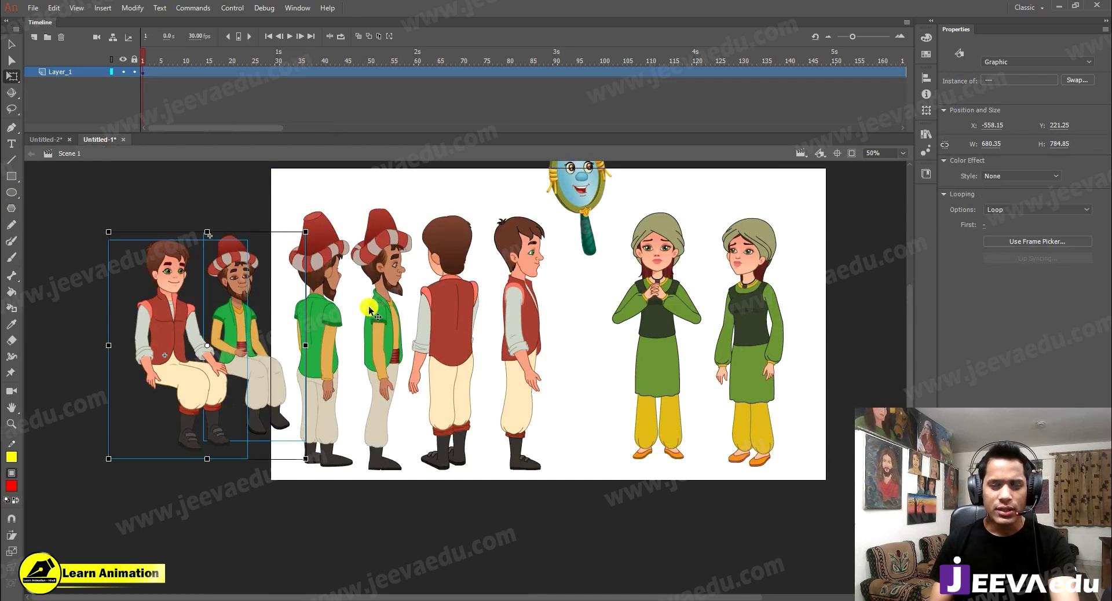
click(383, 325)
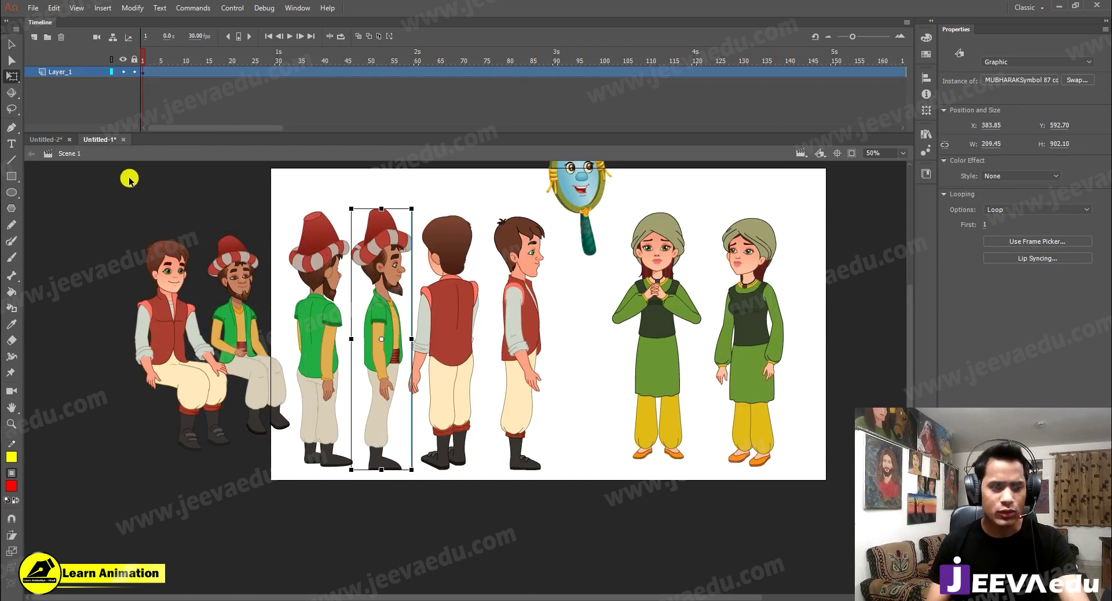
click(50, 141)
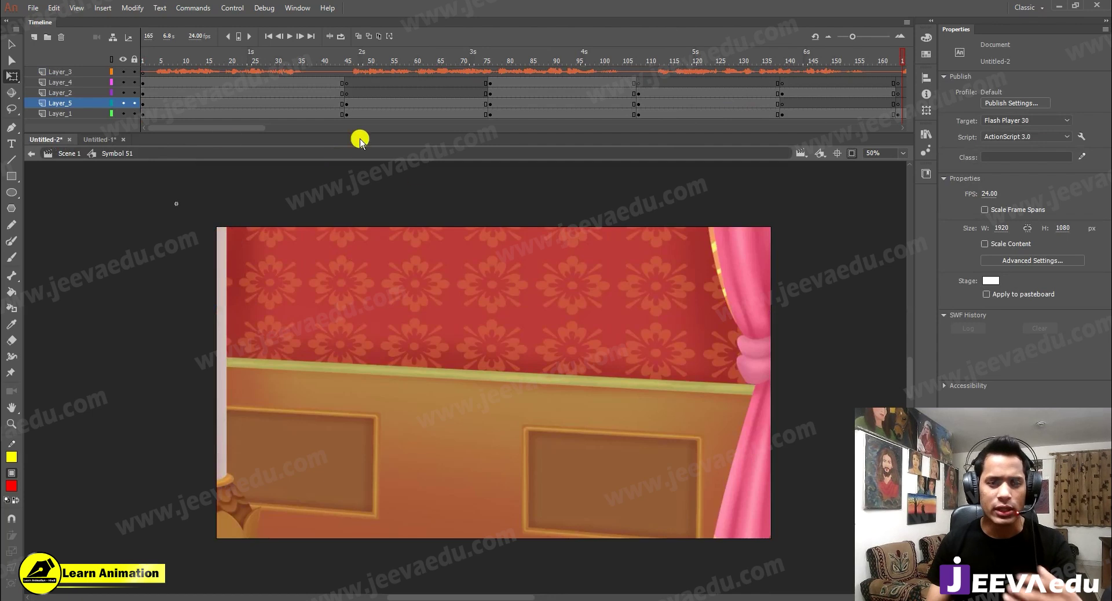
drag(195, 128, 262, 126)
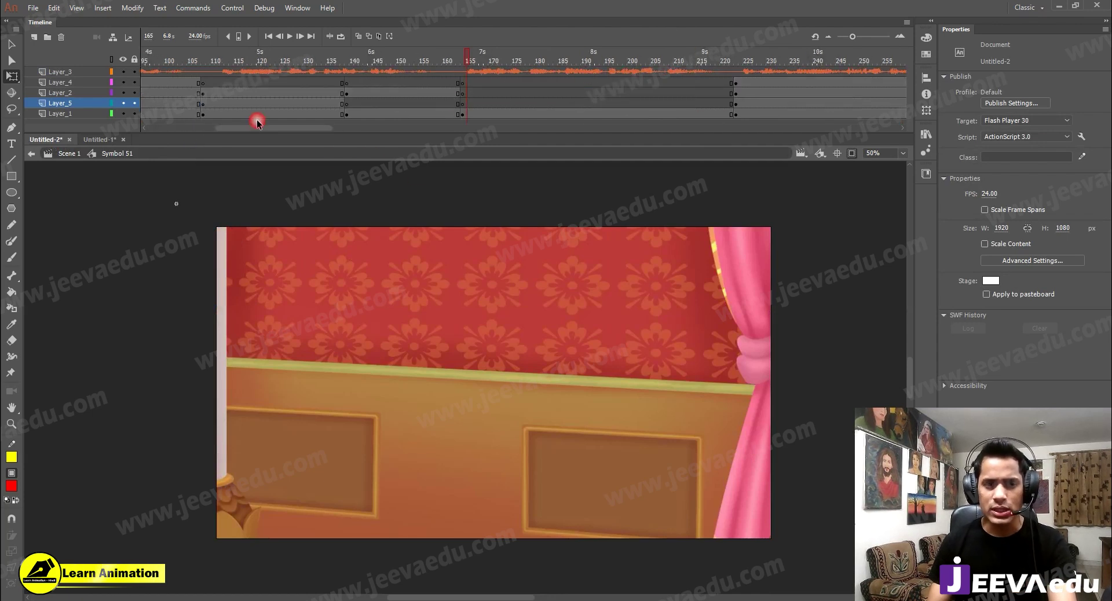
click(463, 110)
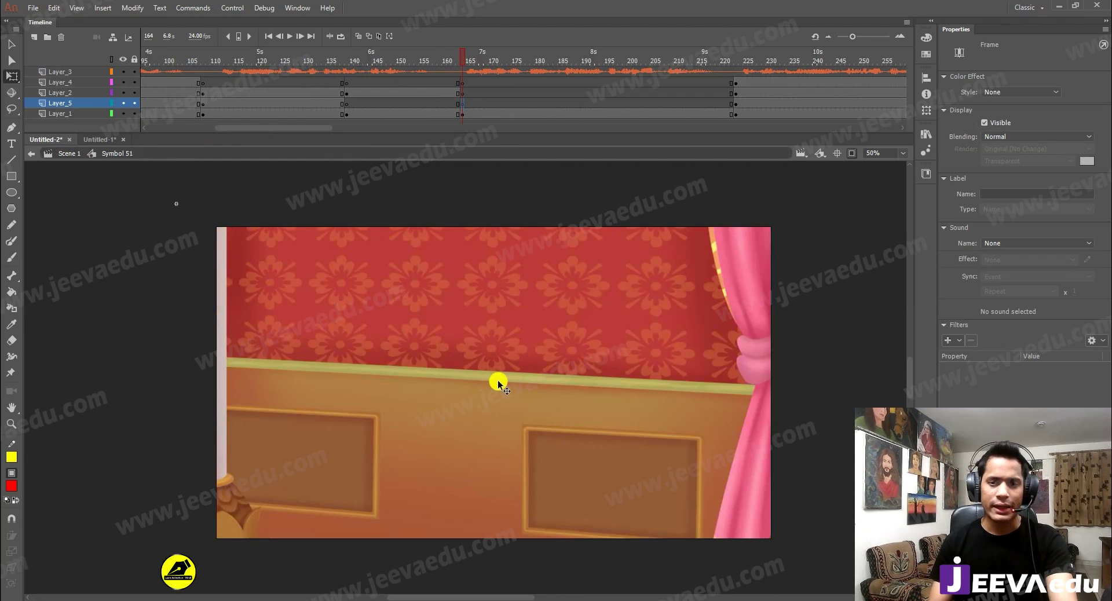
key(ctrl+v)
drag(480, 335, 563, 188)
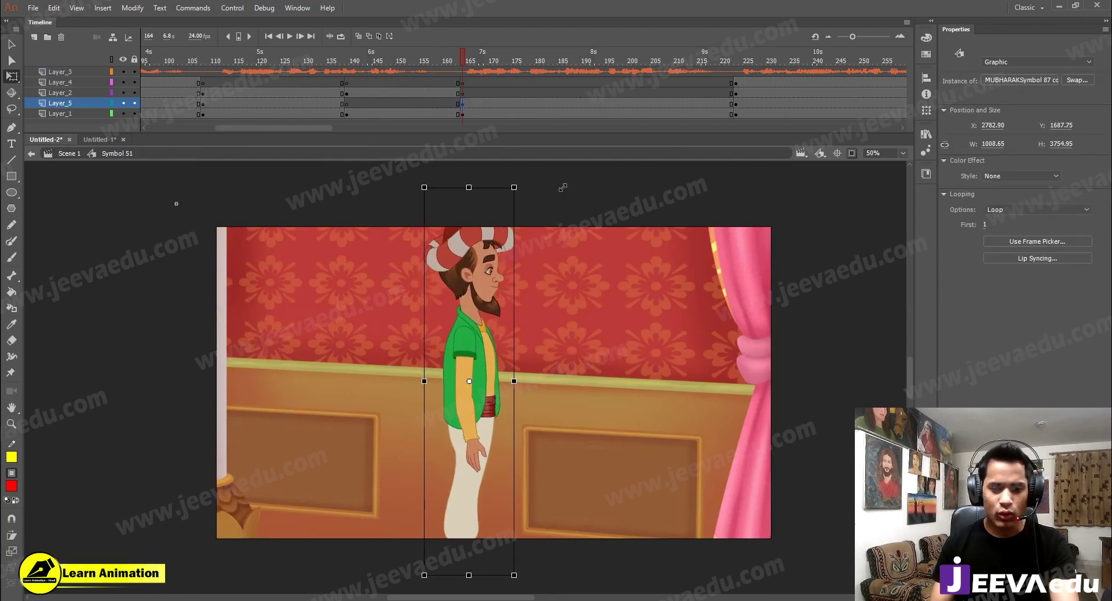
drag(471, 329, 367, 381)
click(109, 189)
Step: Copy the side-view brown-haired man from Untitled-1 into Layer_2 at frame 164, enlarge him to about 754 by 3306 px and place him behind the turbaned man
click(100, 140)
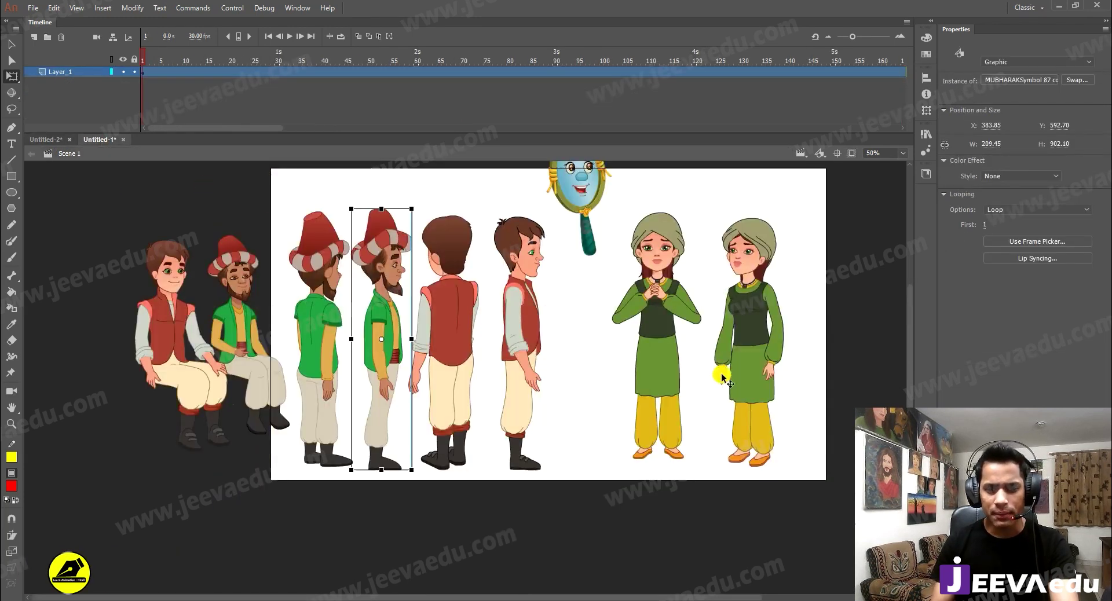
click(529, 332)
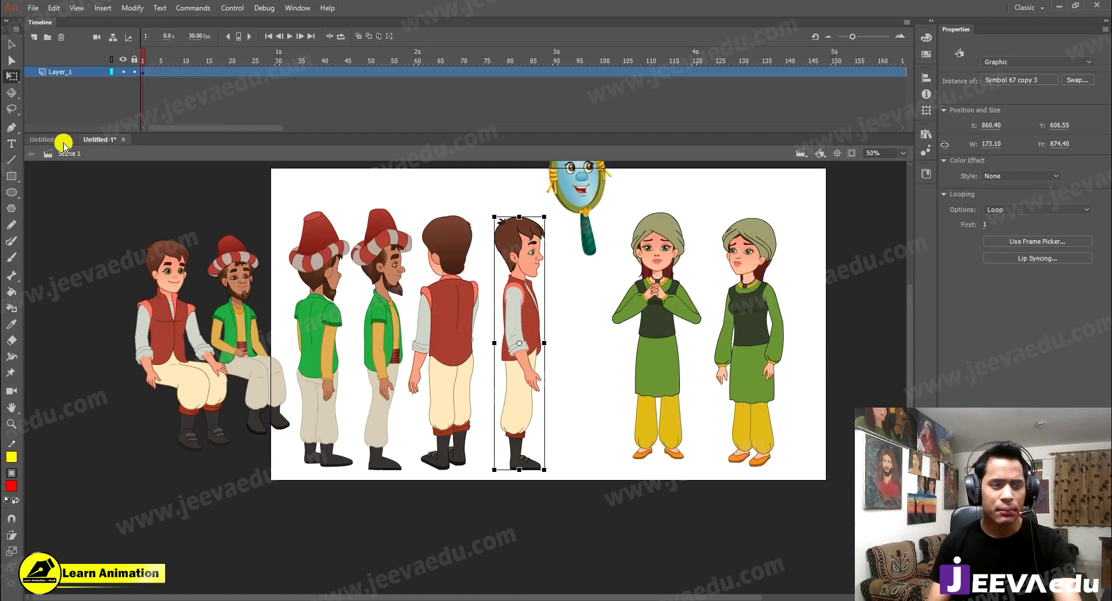
click(41, 141)
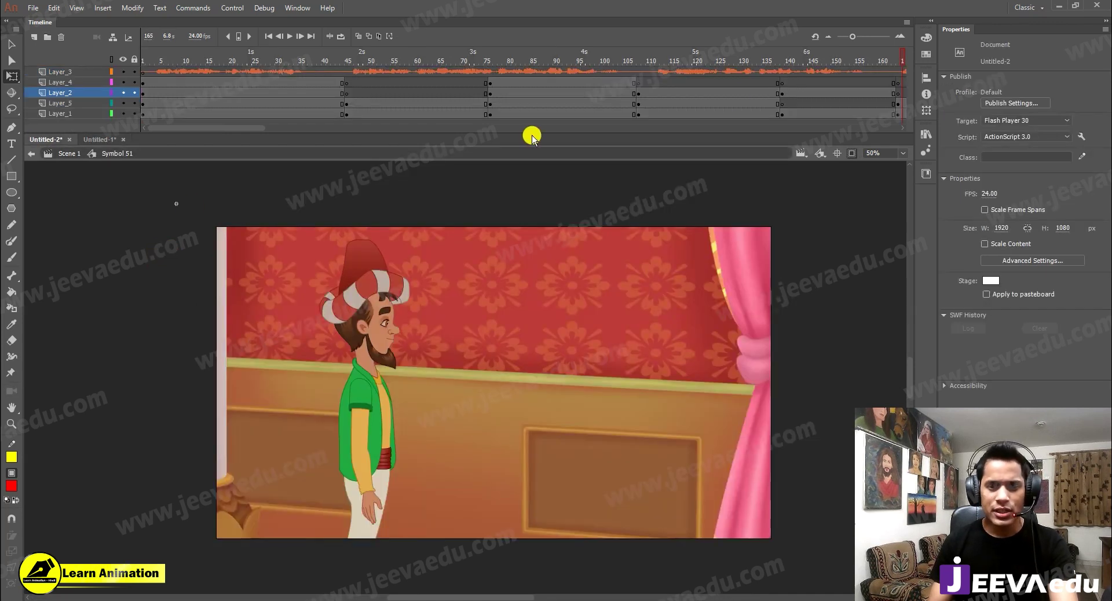
drag(234, 128, 302, 126)
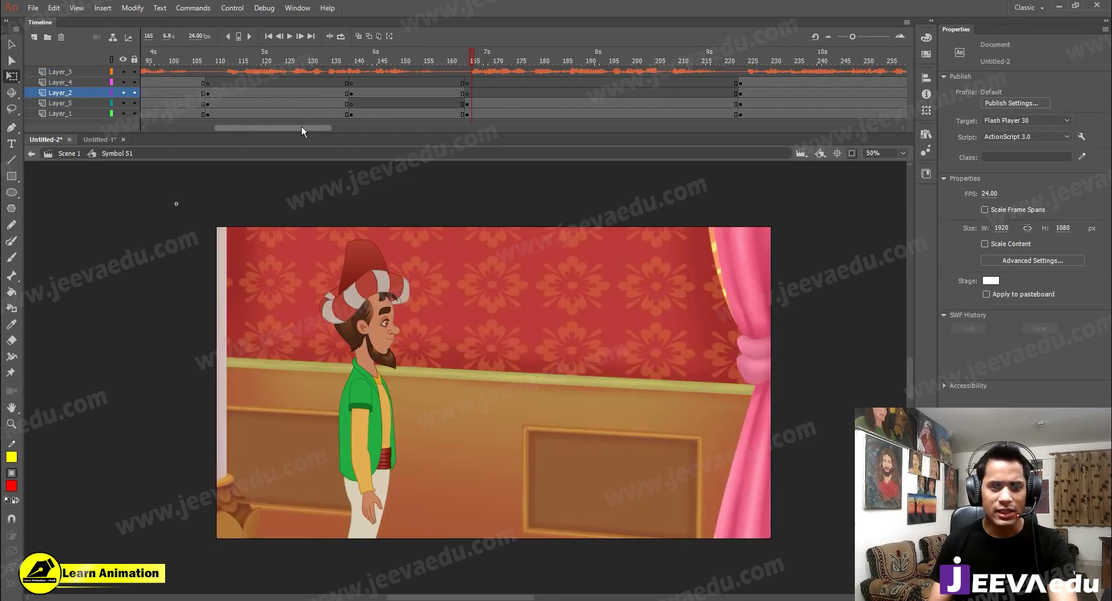
click(471, 98)
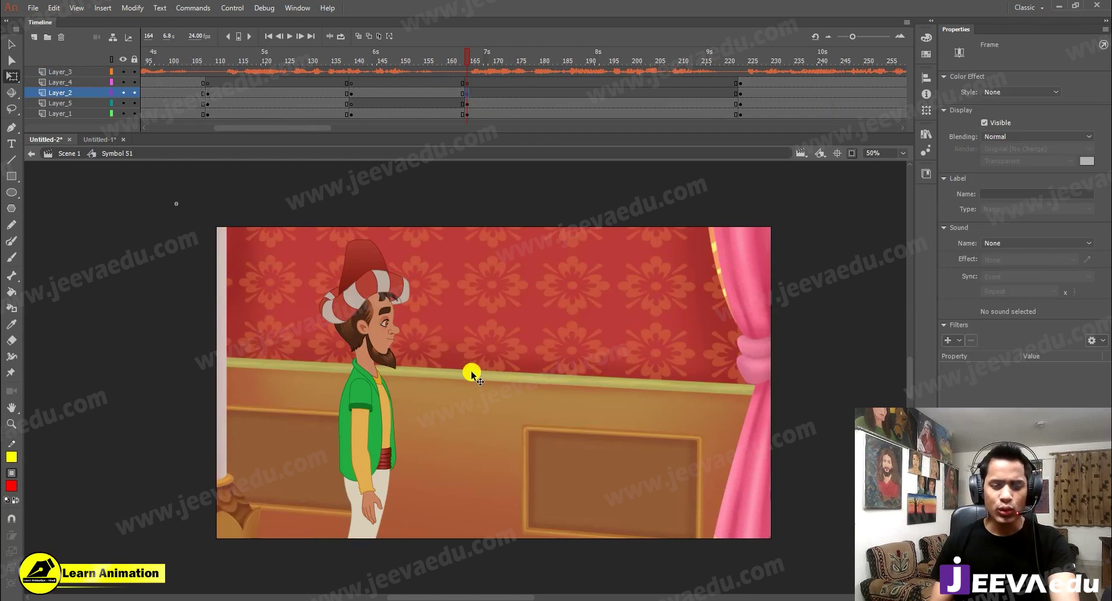
key(ctrl+v)
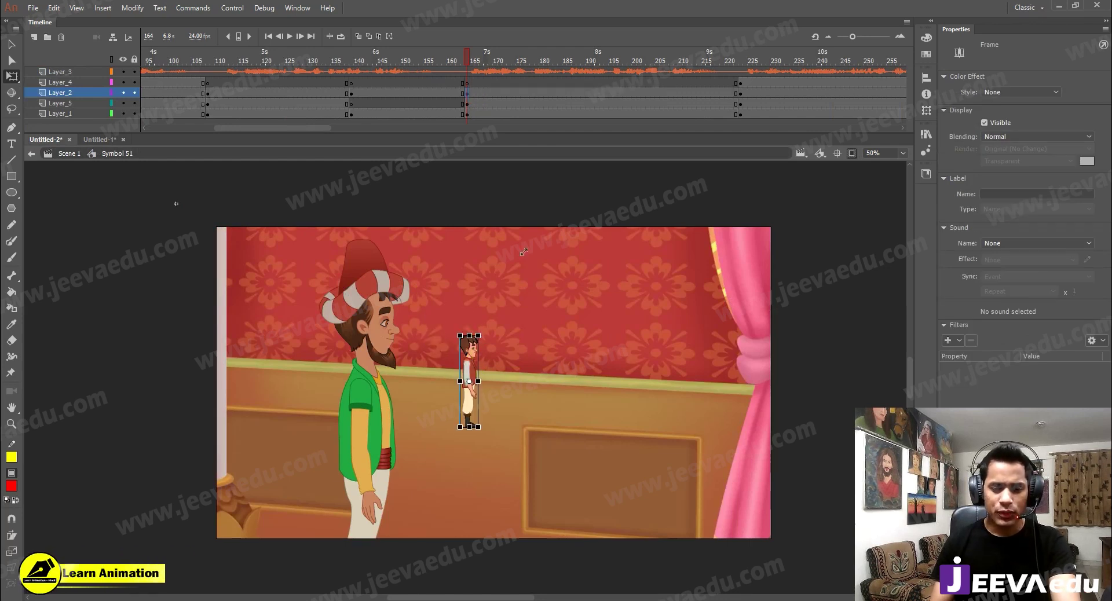
drag(524, 252, 505, 224)
drag(435, 366, 273, 369)
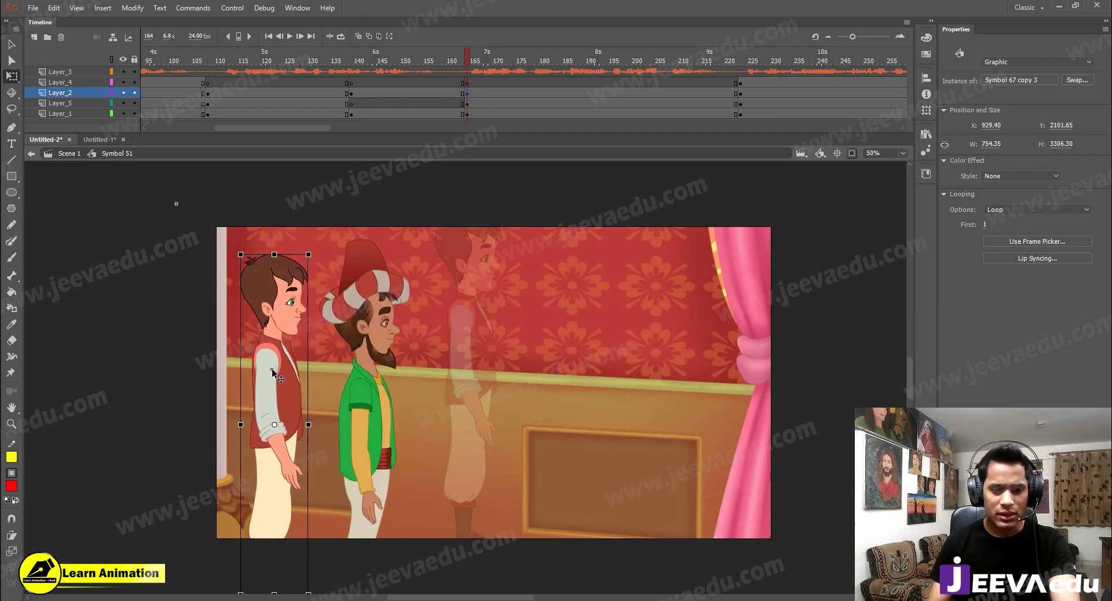
Step: Enlarge the brown-haired man to about 808 by 3542 px, lower him slightly and shift the turbaned man closer to him
click(293, 308)
drag(292, 311, 296, 316)
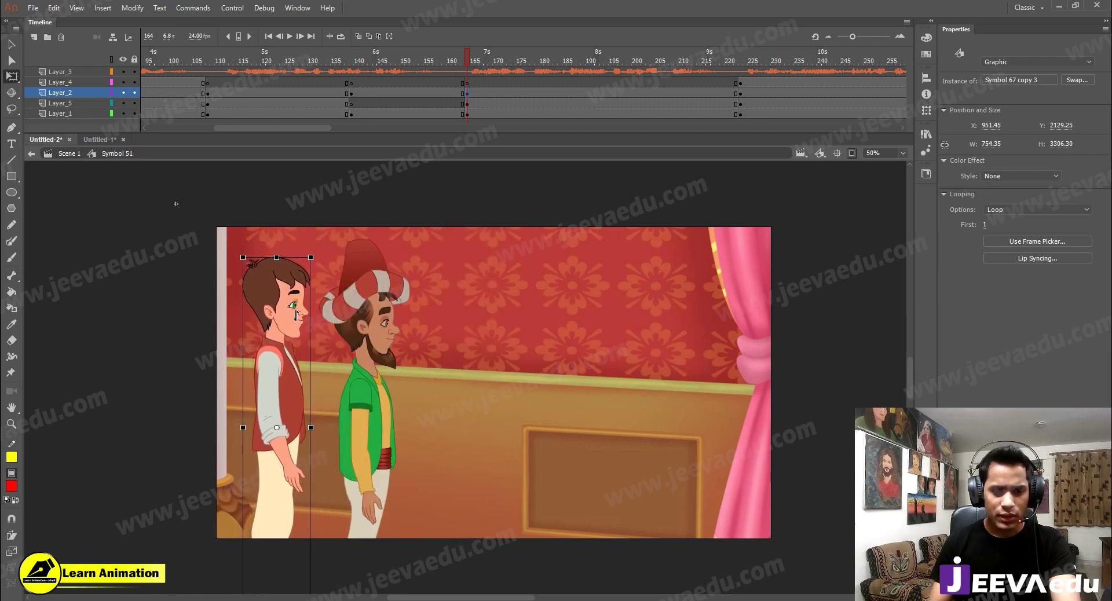
drag(311, 258, 313, 245)
drag(299, 295, 303, 313)
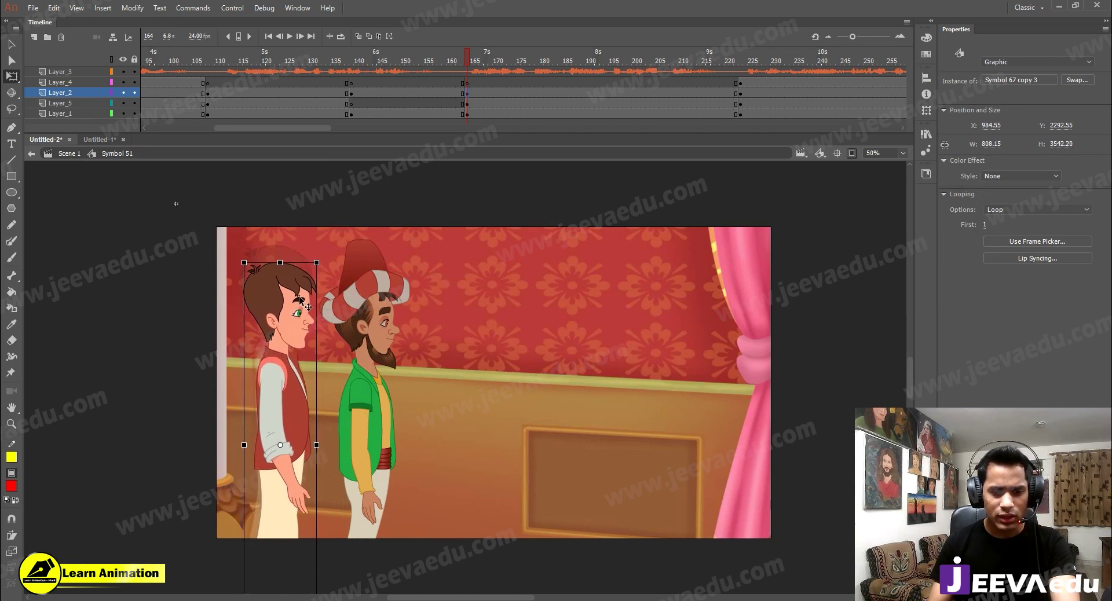
drag(366, 401, 350, 404)
Step: Scale the brown-haired man on Layer_2 by 105% twice
click(308, 340)
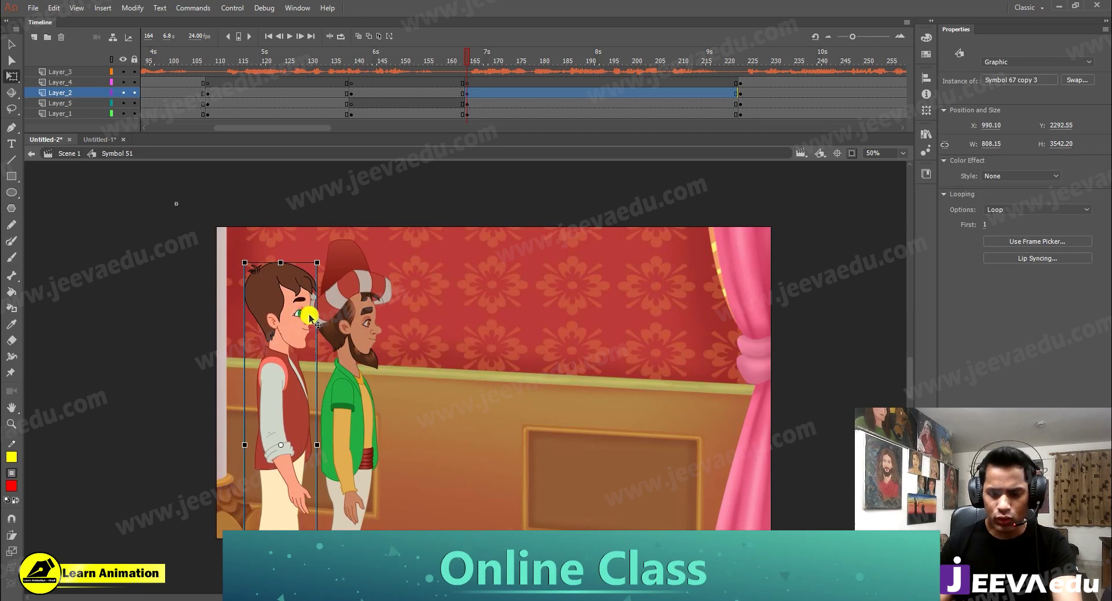
key(ctrl+alt+s)
text(105)
key(Return)
key(ctrl+alt+s)
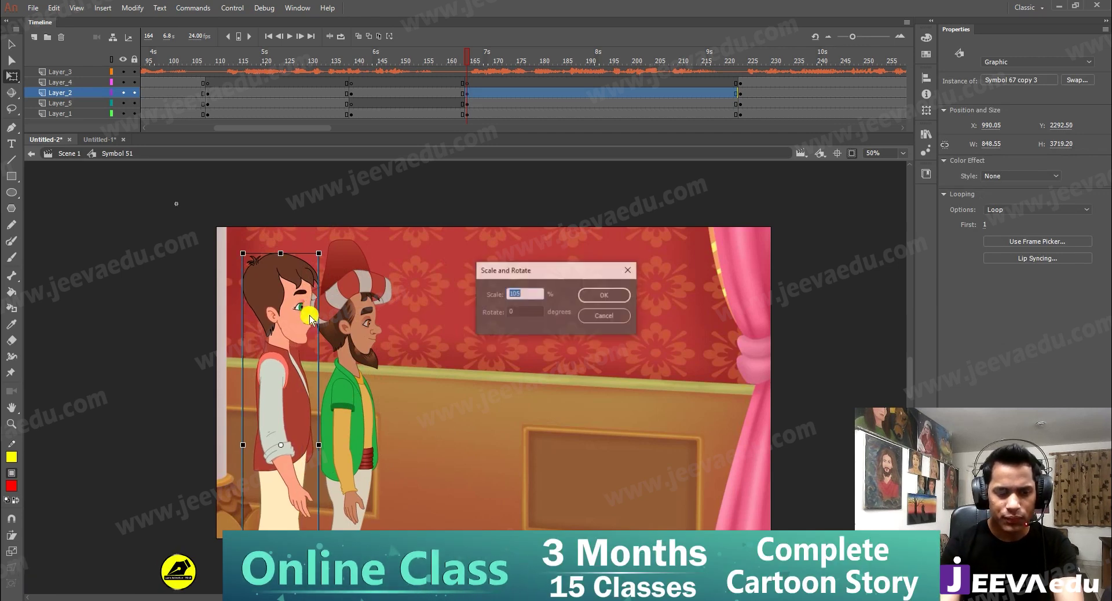
key(Return)
Step: Shift both men toward the scene's left edge, placing the brown-haired man at X 846.65, Y 2435.85
drag(299, 326, 293, 339)
click(352, 442)
drag(351, 442, 272, 429)
click(274, 428)
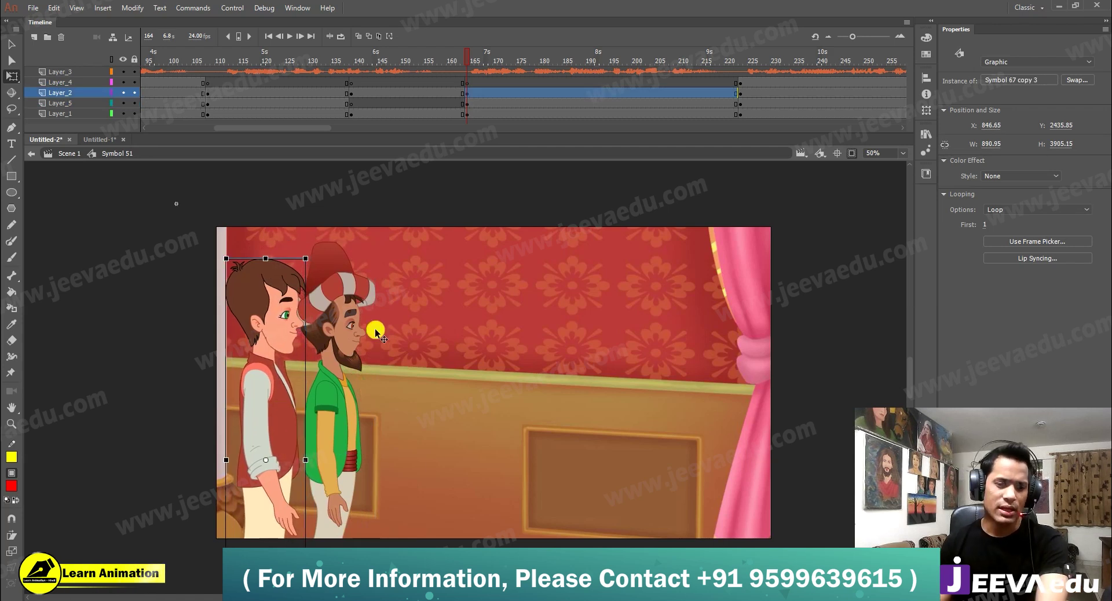
Step: Play the new side-view shot from frame 164 to check both men's animation against the audio
click(465, 90)
key(Return)
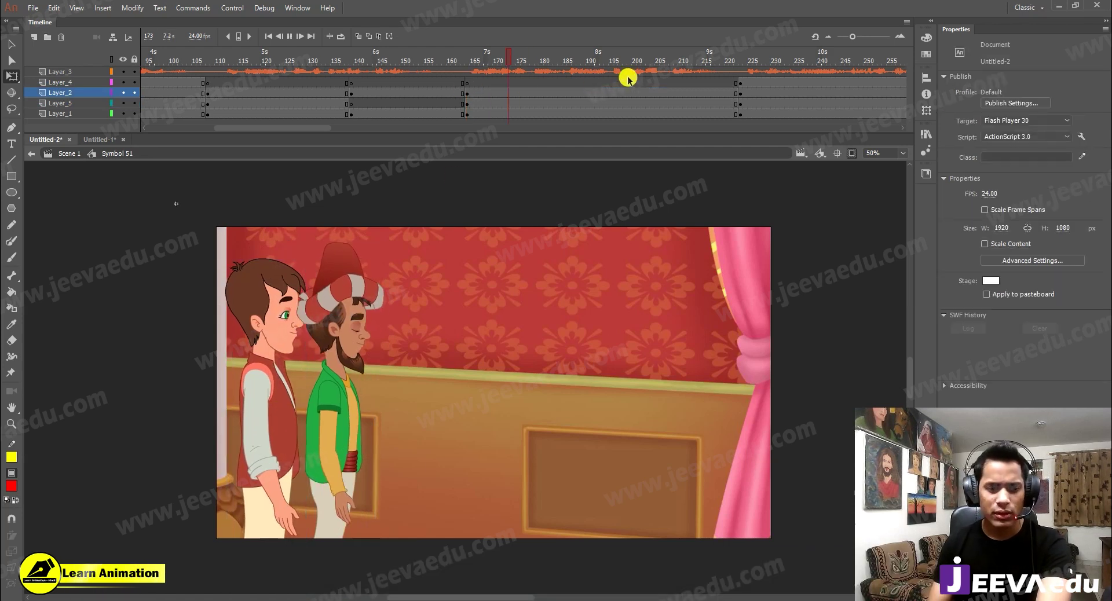
click(558, 350)
Step: Select the Layer_4 keyframe at frame 164 and switch to the Untitled-1 character document
click(478, 85)
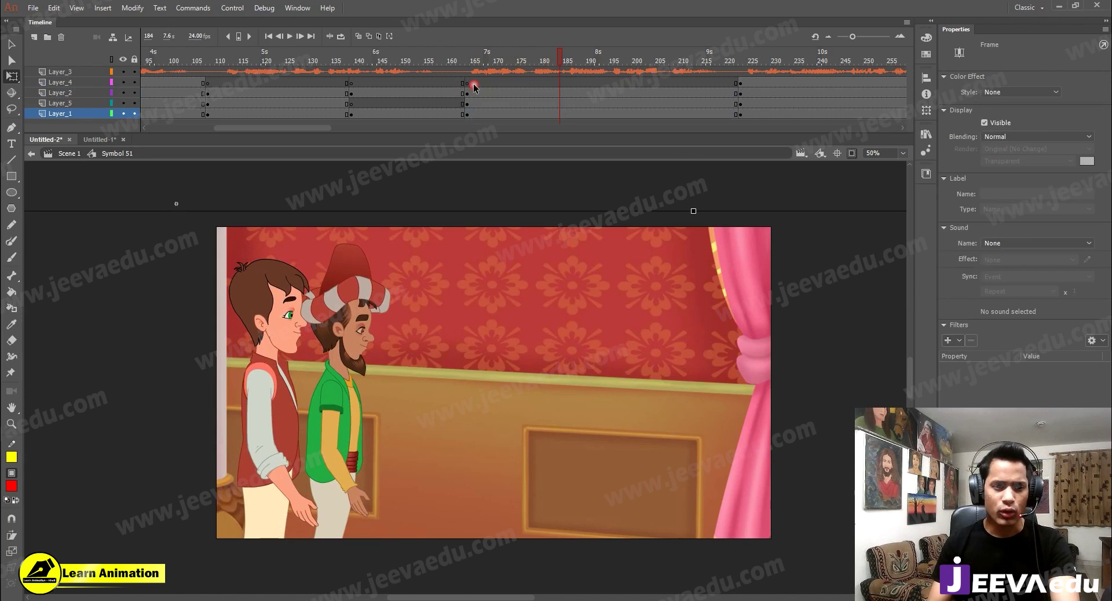
click(96, 141)
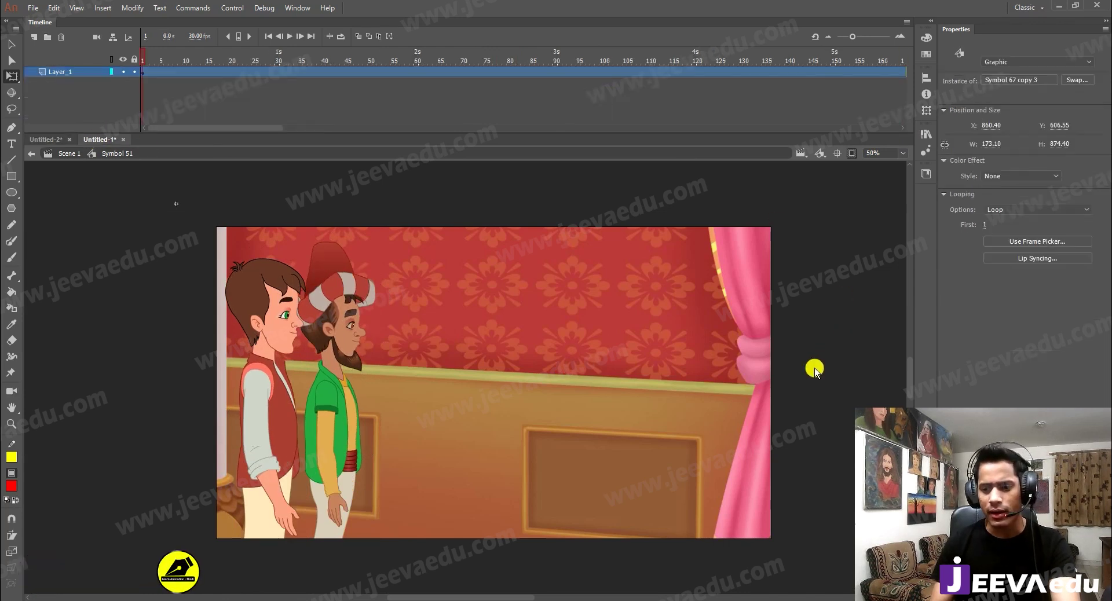
Step: Copy the three-quarter-view woman from the Untitled-1 character sheet into Layer_4 at frame 164 of Untitled-2
click(766, 322)
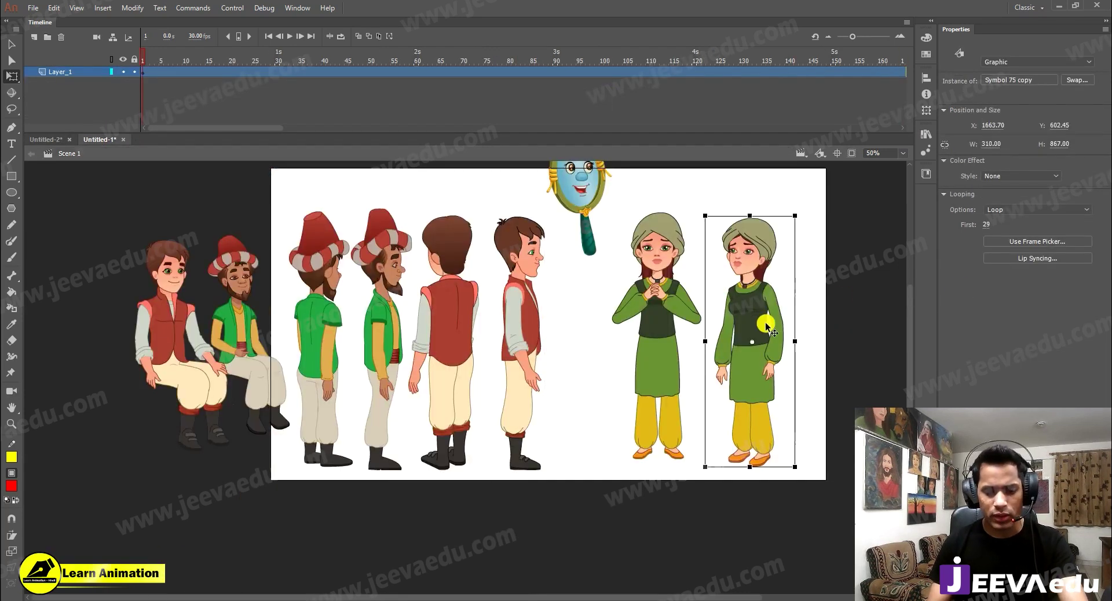
click(46, 140)
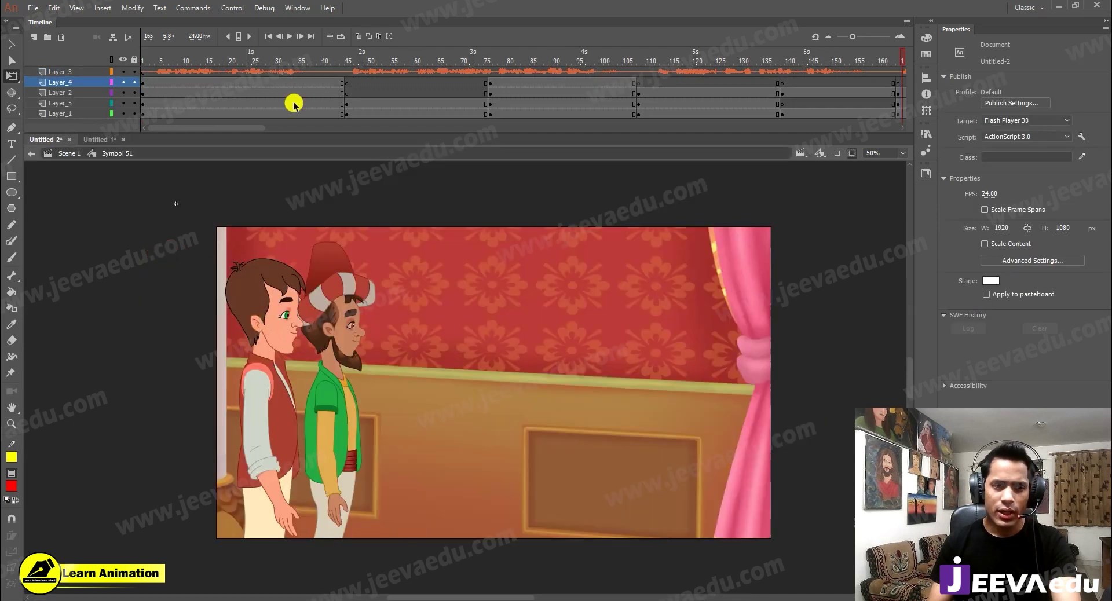
drag(224, 128, 292, 128)
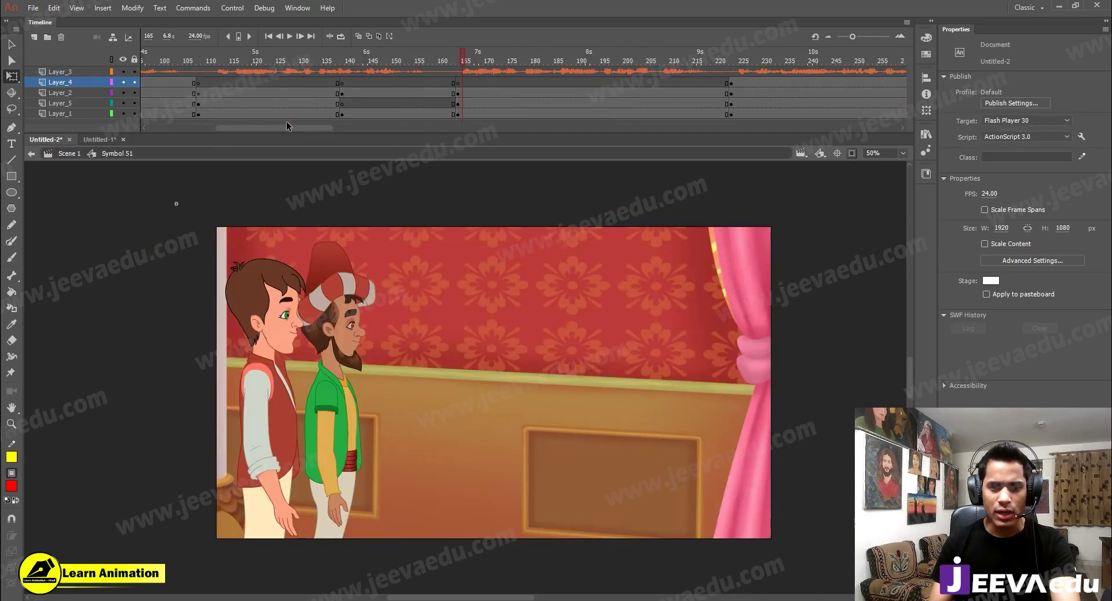
click(459, 83)
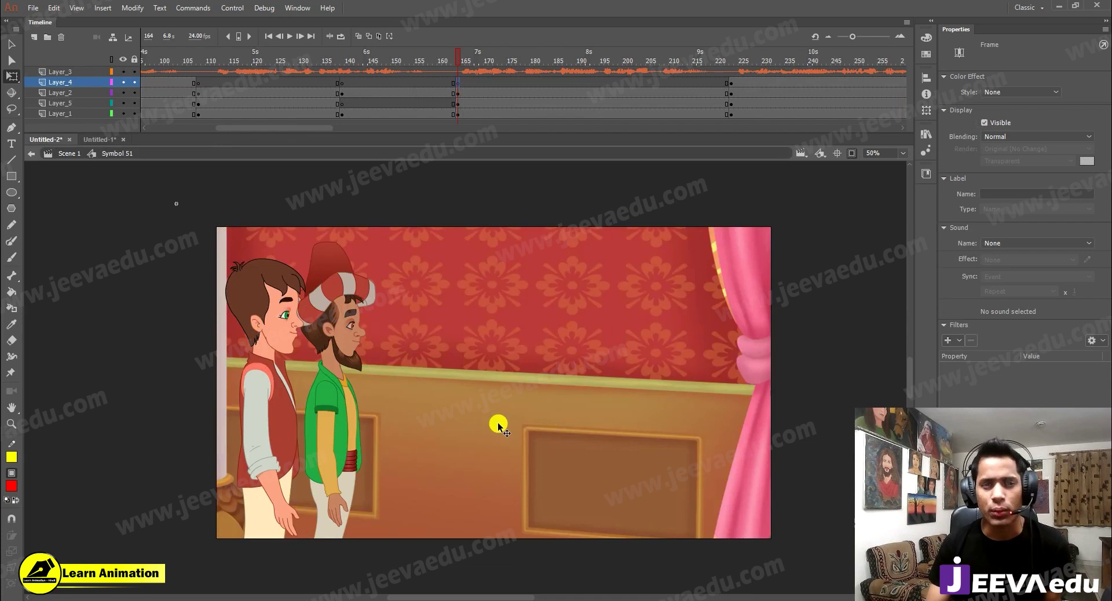
key(ctrl+v)
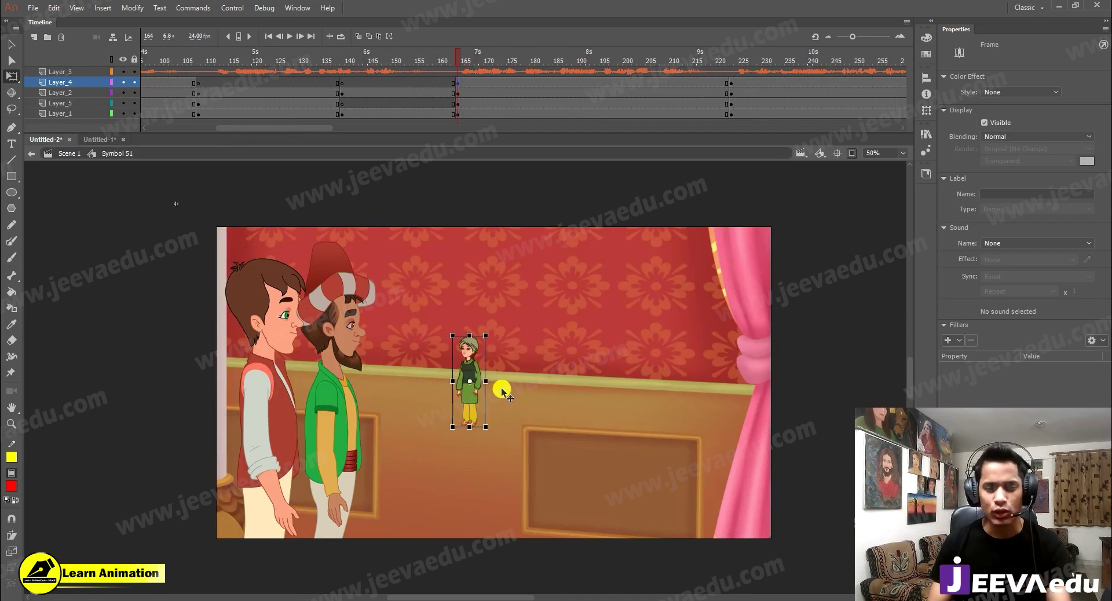
Step: Enlarge the pasted woman to match the two men and place her facing them on the right side of the shot
drag(485, 335, 525, 226)
drag(507, 311, 623, 396)
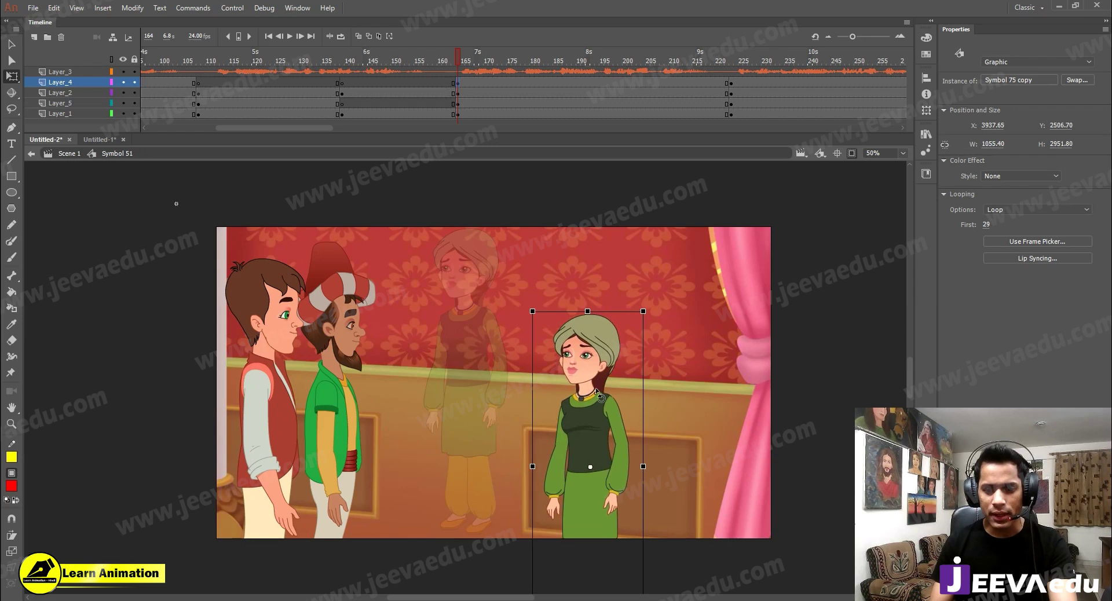
drag(643, 305, 659, 267)
drag(548, 331, 573, 331)
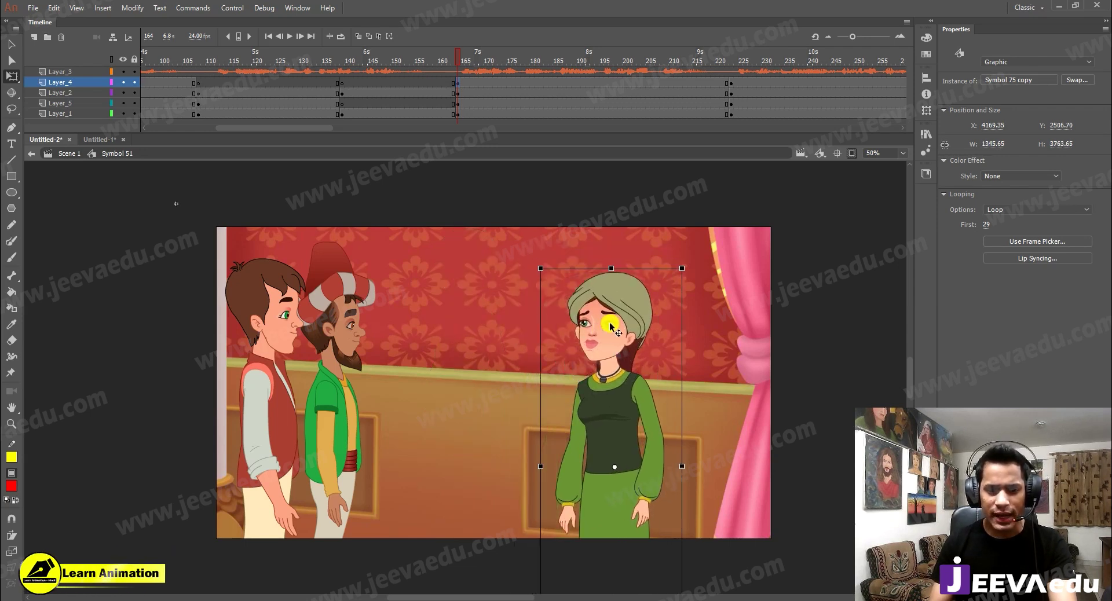
drag(614, 335, 635, 323)
drag(702, 257, 708, 240)
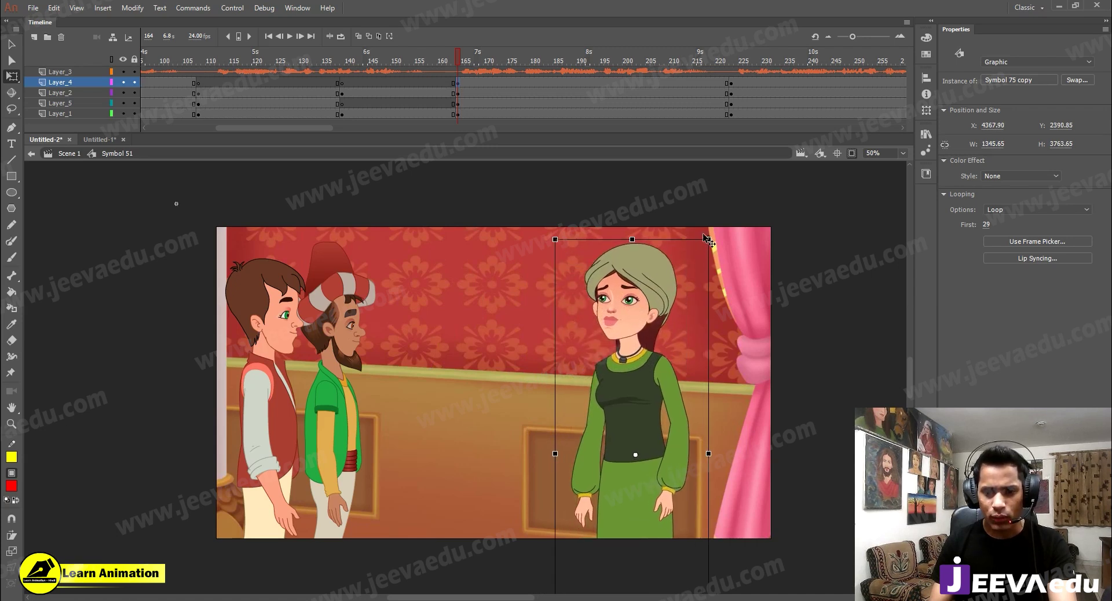
Step: Reveal the artwork outside the stage and shift the room background on Layer_1 far left to put a different wall section behind the characters
click(852, 154)
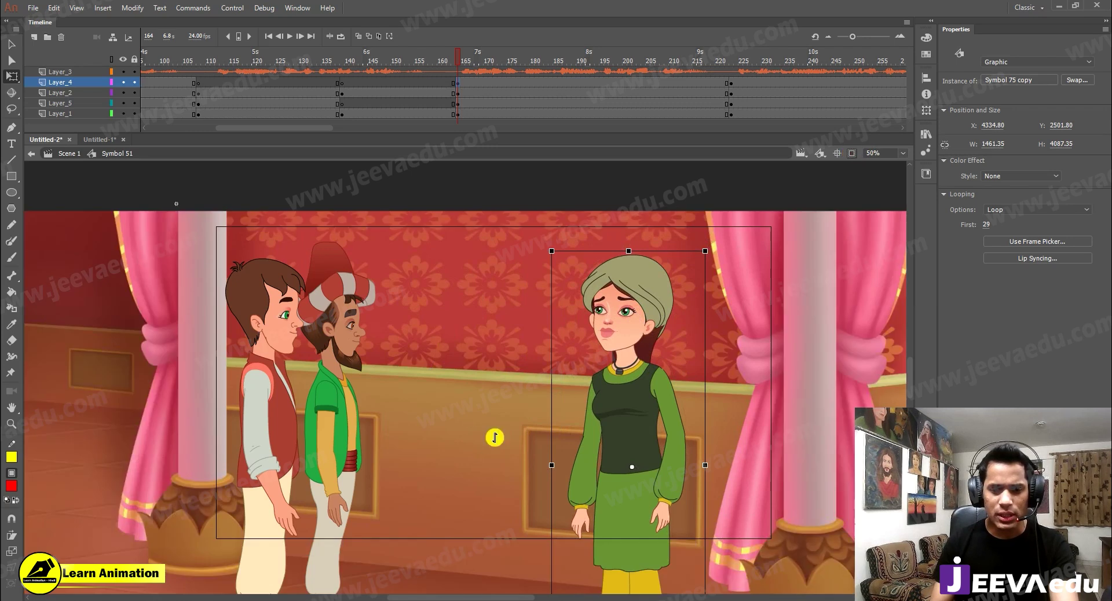
alt+click(529, 421)
key(v)
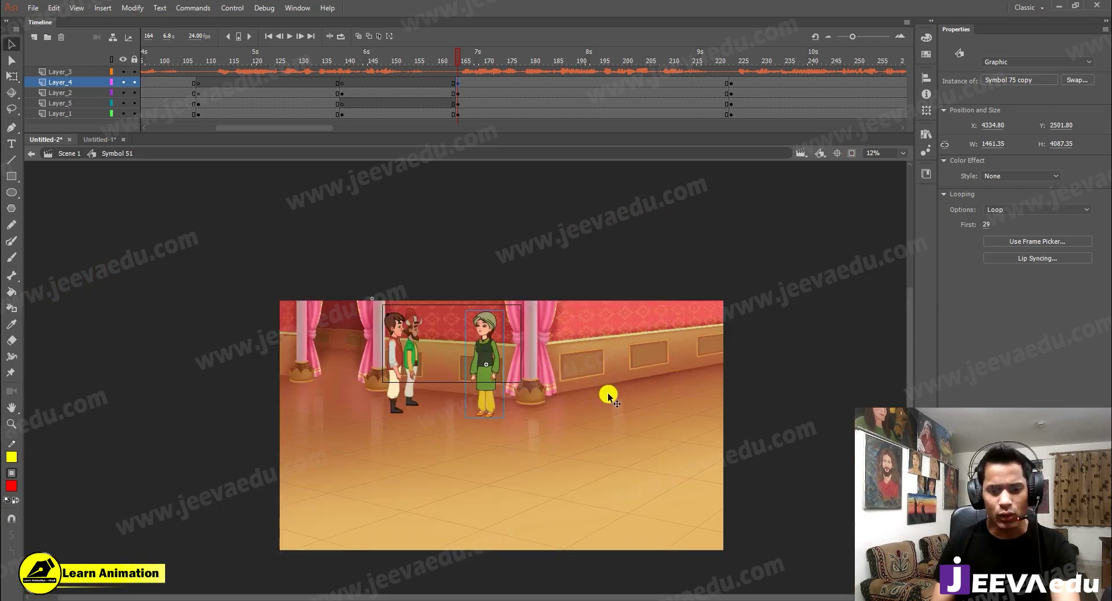
click(488, 399)
drag(620, 441, 423, 450)
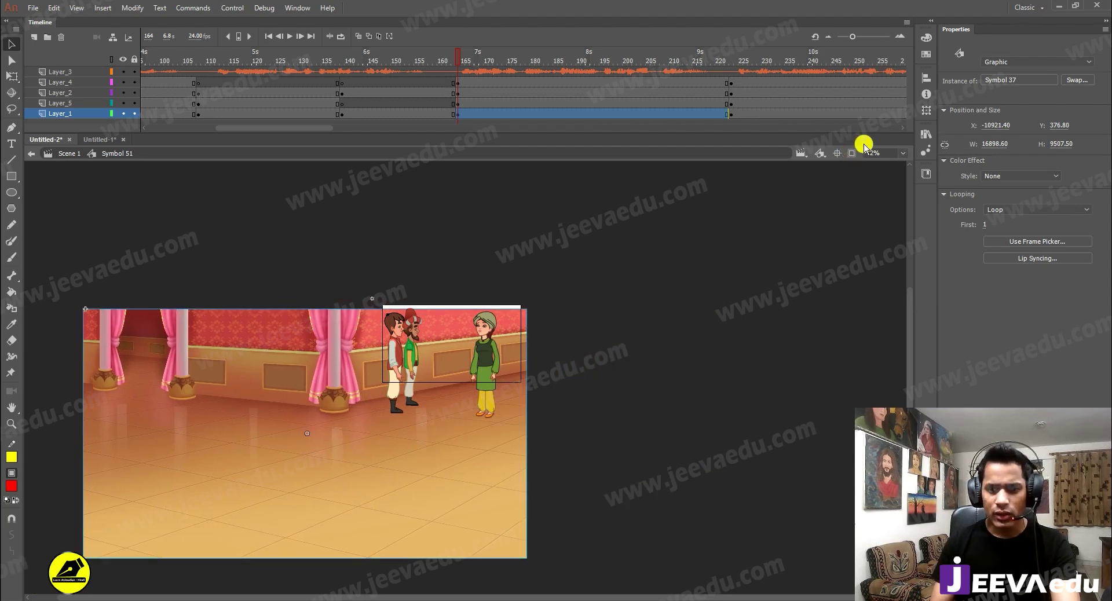
Step: Hide the artwork outside the stage again and nudge the background to cover the white gap along the stage's upper edge
click(849, 153)
key(z)
click(417, 408)
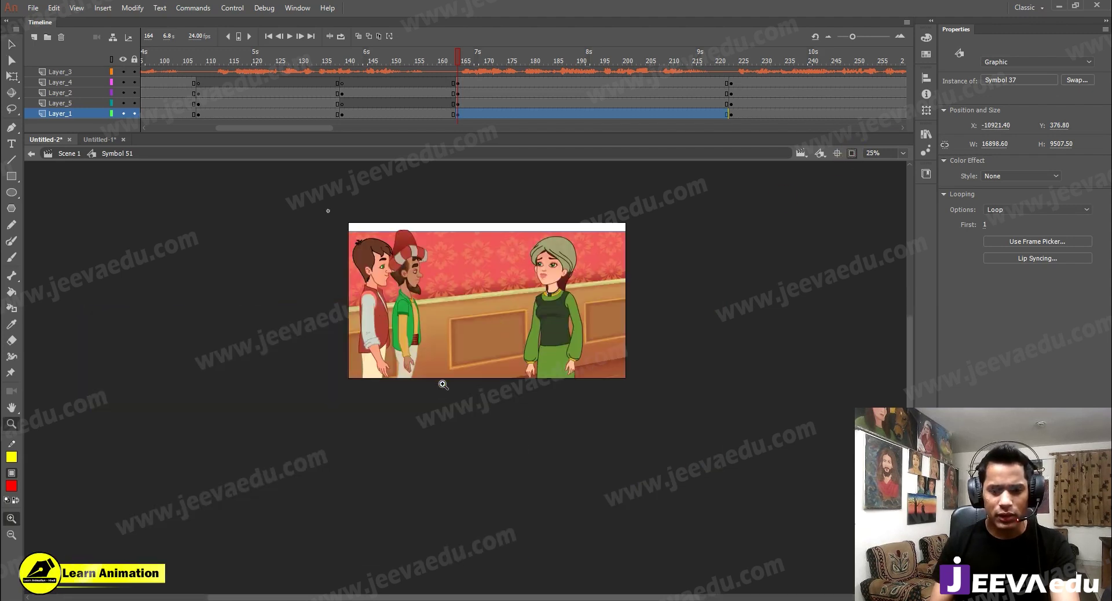
click(495, 323)
drag(510, 361, 520, 369)
drag(469, 400, 380, 381)
Step: Enlarge the background in repeated 105% scale steps and reposition it to frame the men with the pink curtain behind them
key(ctrl+alt+s)
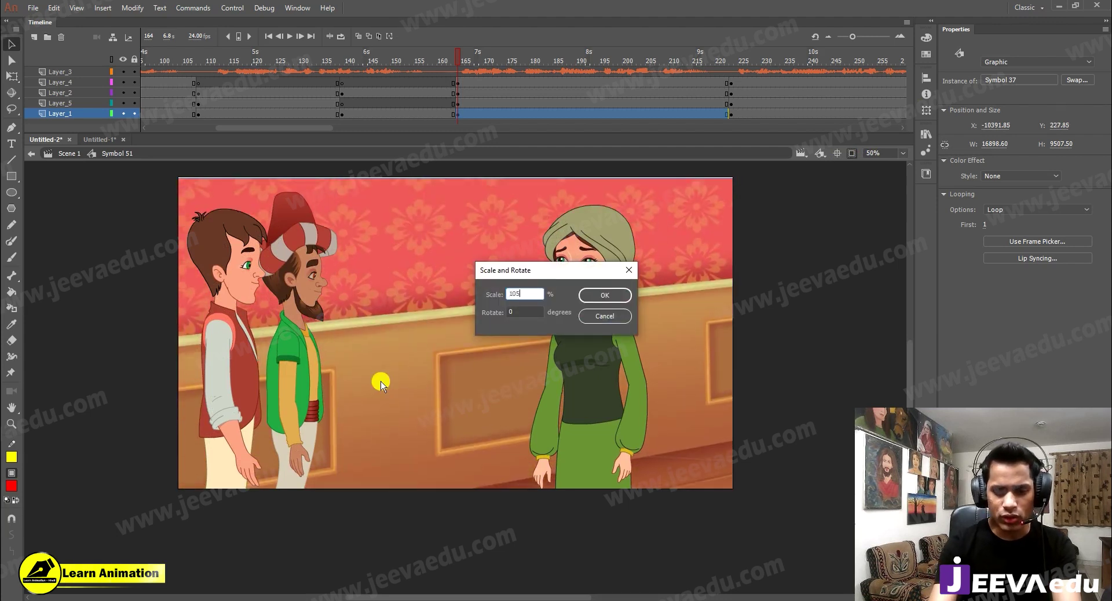
key(Return)
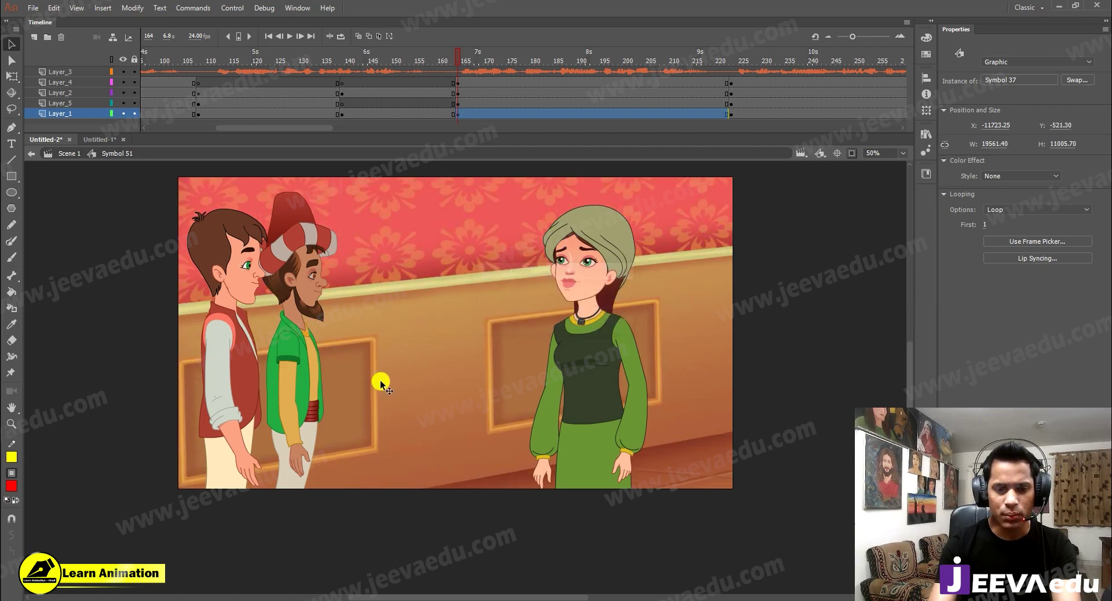
drag(385, 293, 437, 363)
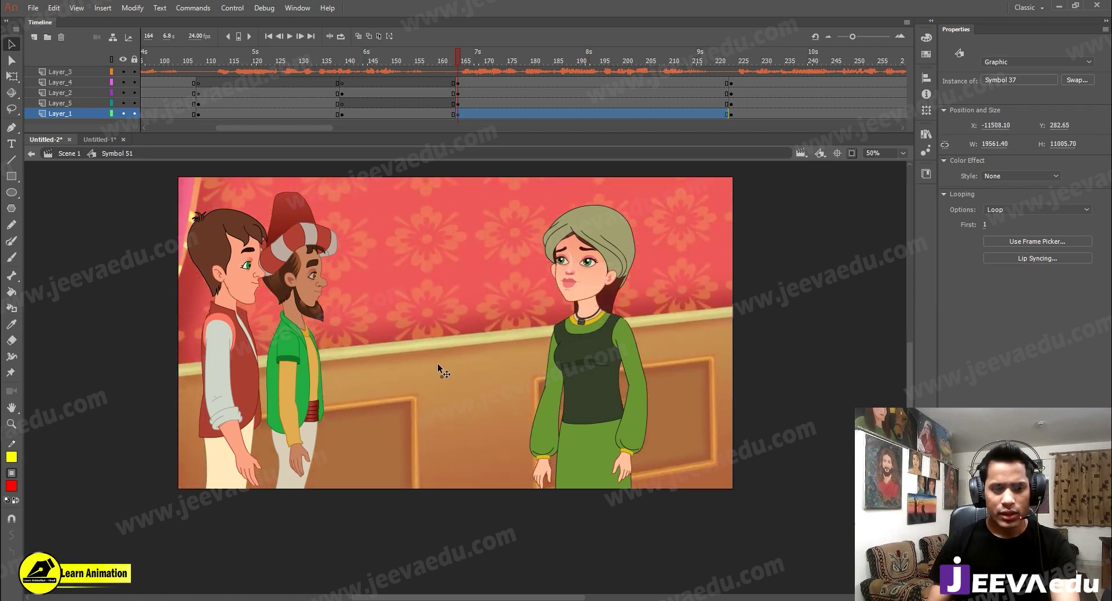
click(300, 276)
click(468, 336)
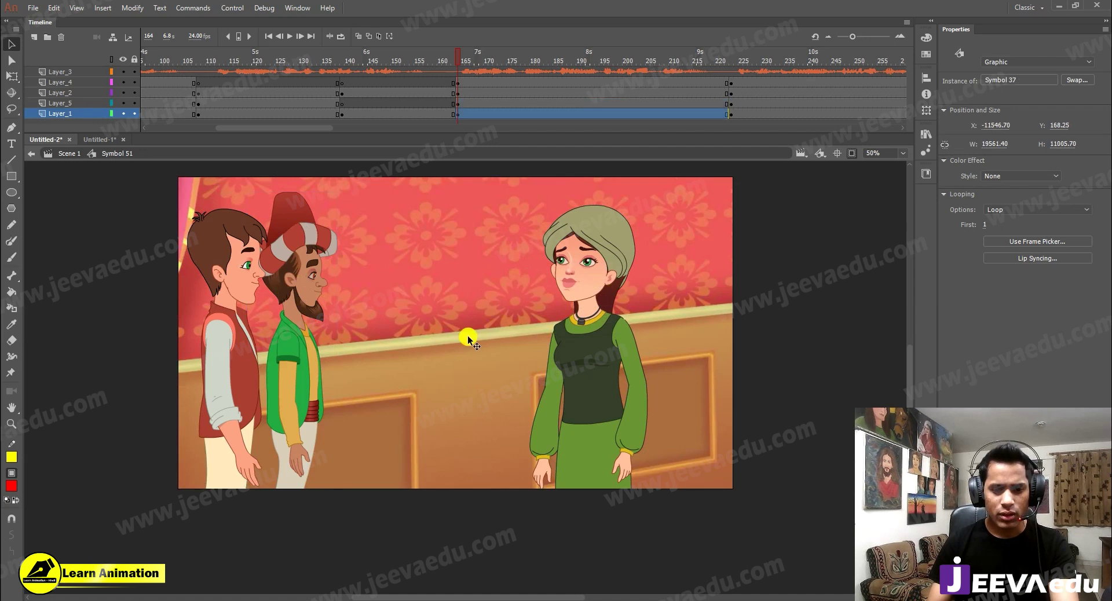
key(ctrl+alt+s)
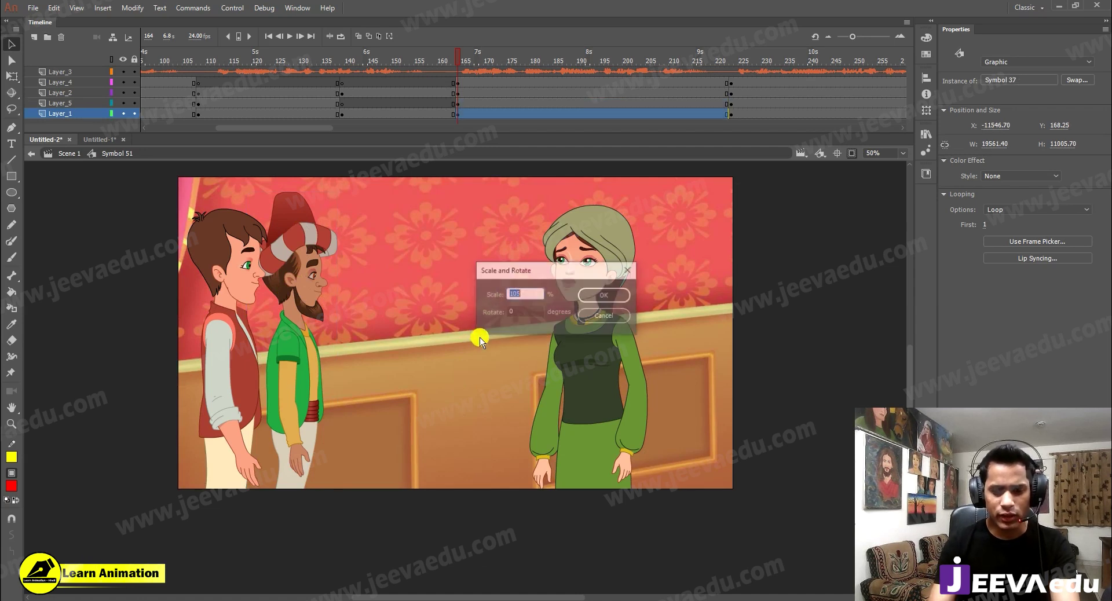
text(105)
key(Return)
drag(491, 346, 493, 304)
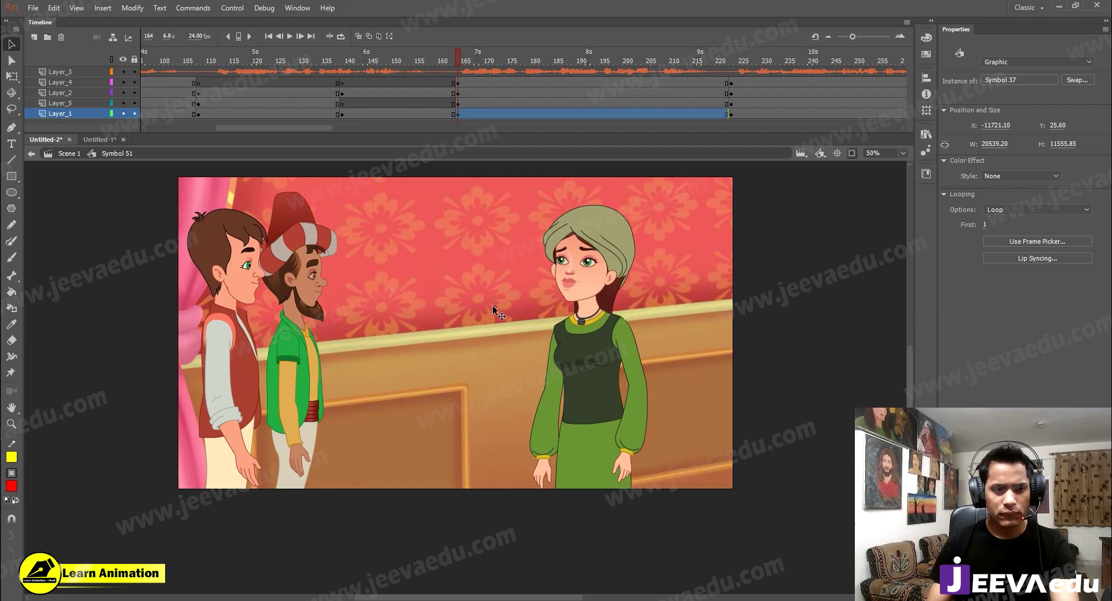
Step: Enlarge both men together at frame 164 and reposition them on the left side of the shot
drag(460, 55, 452, 88)
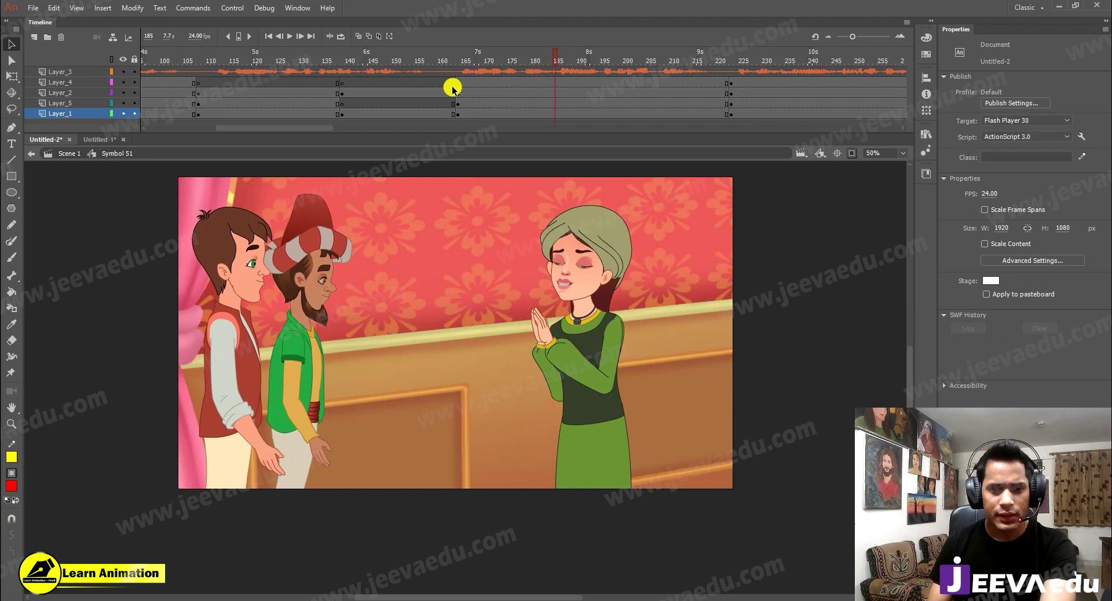
click(456, 87)
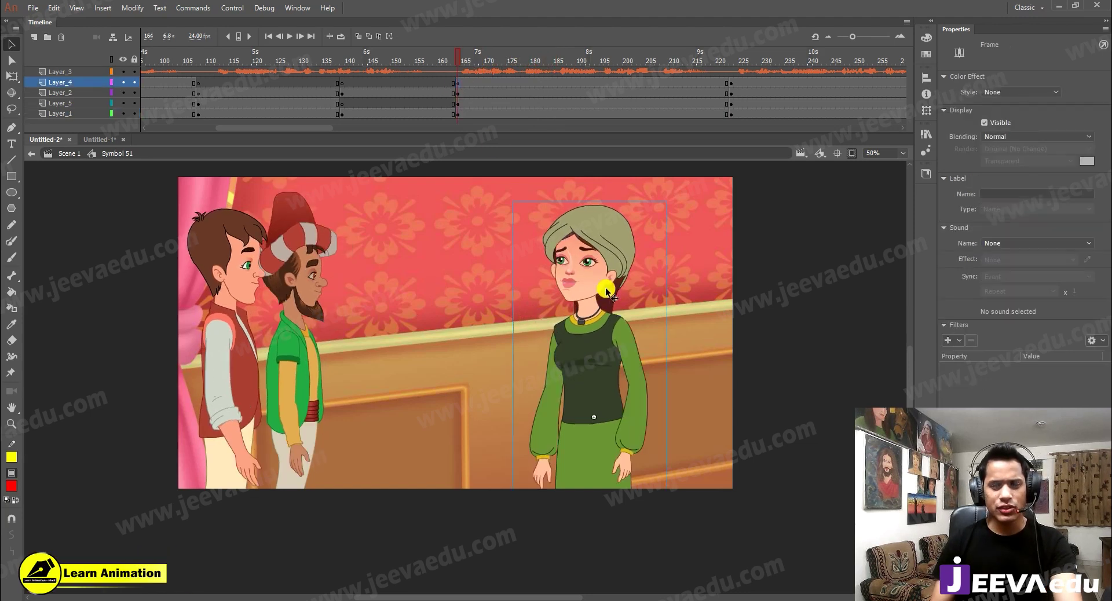
click(281, 287)
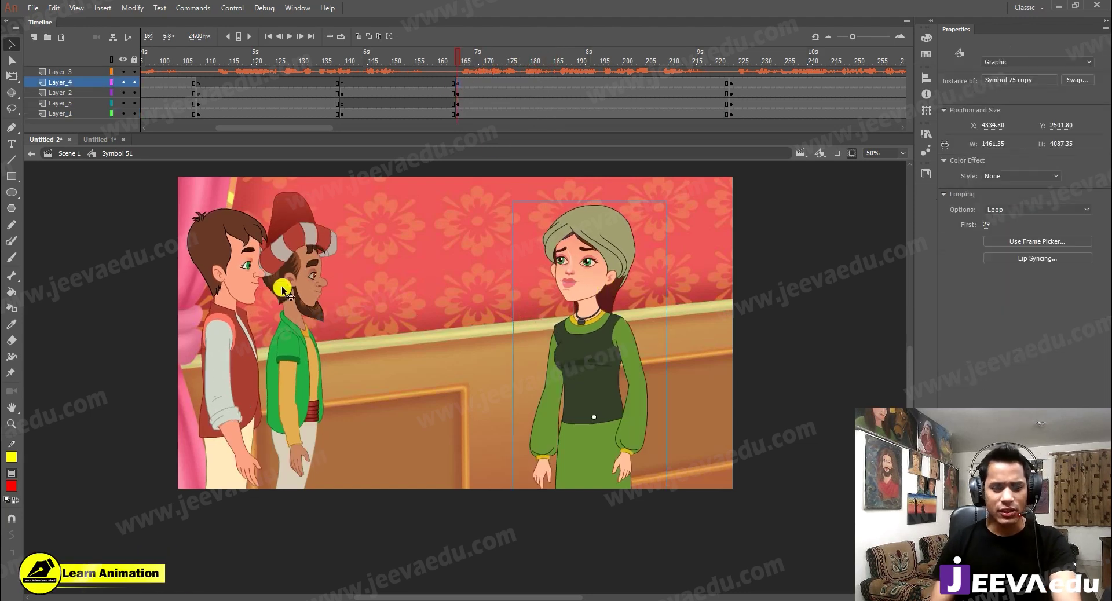
shift+click(223, 268)
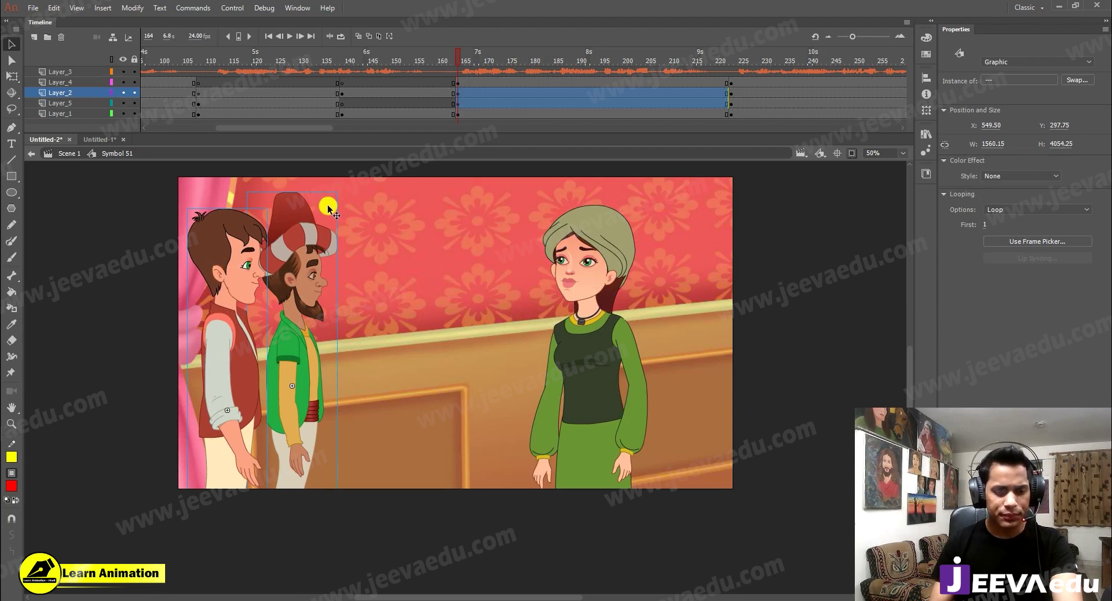
key(q)
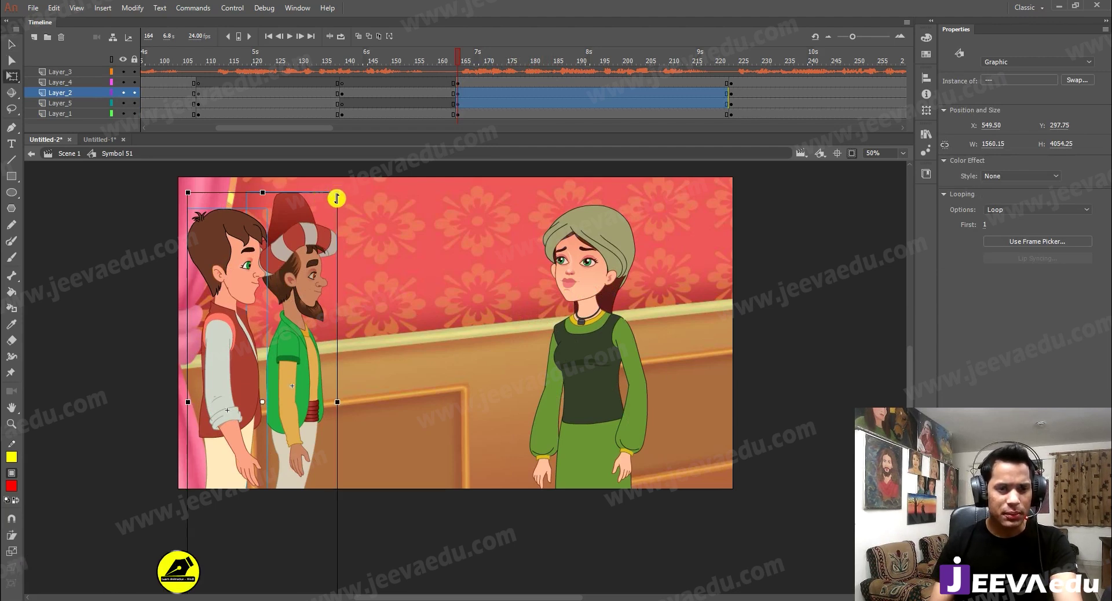
drag(337, 191, 384, 120)
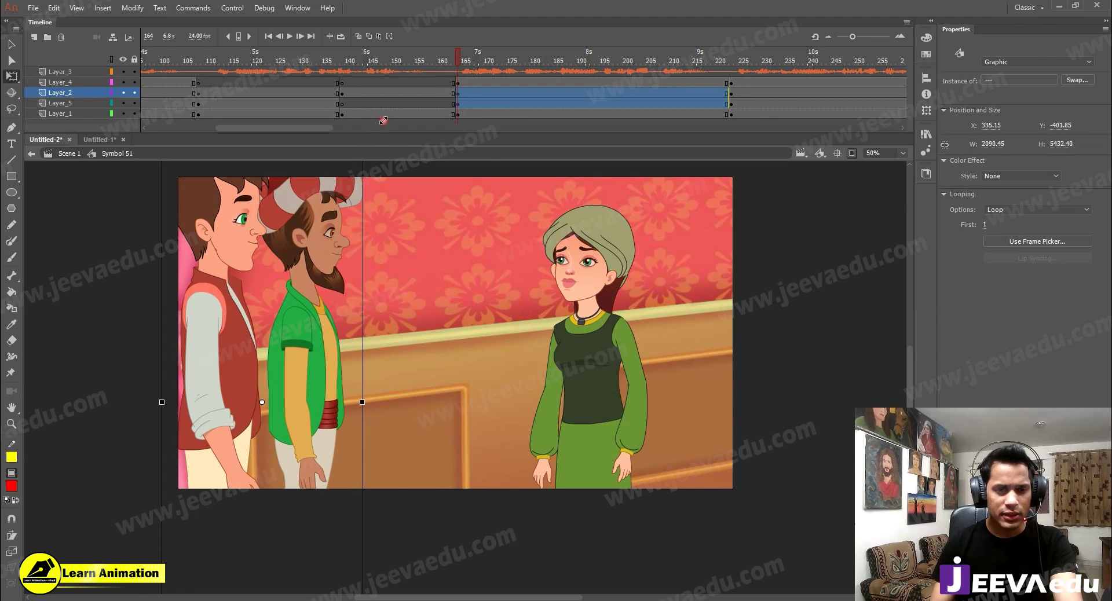
drag(333, 268, 344, 284)
click(343, 283)
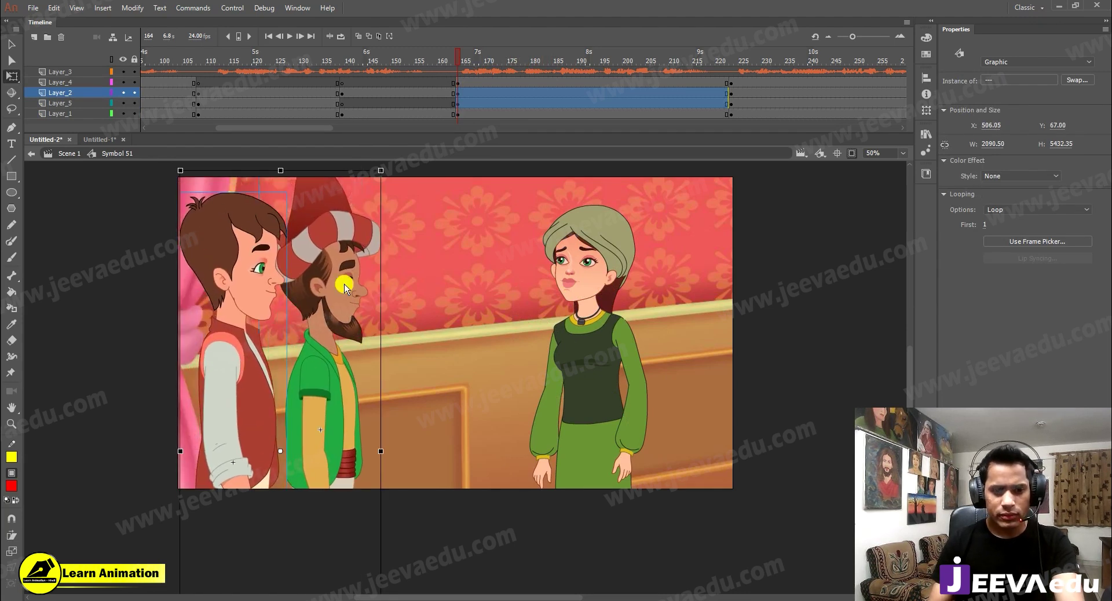
Step: Scale the two men down to 95% twice and move the pair slightly within the shot
key(ctrl+alt+s)
text(95)
key(Return)
key(ctrl+alt+s)
key(Return)
drag(328, 283, 328, 267)
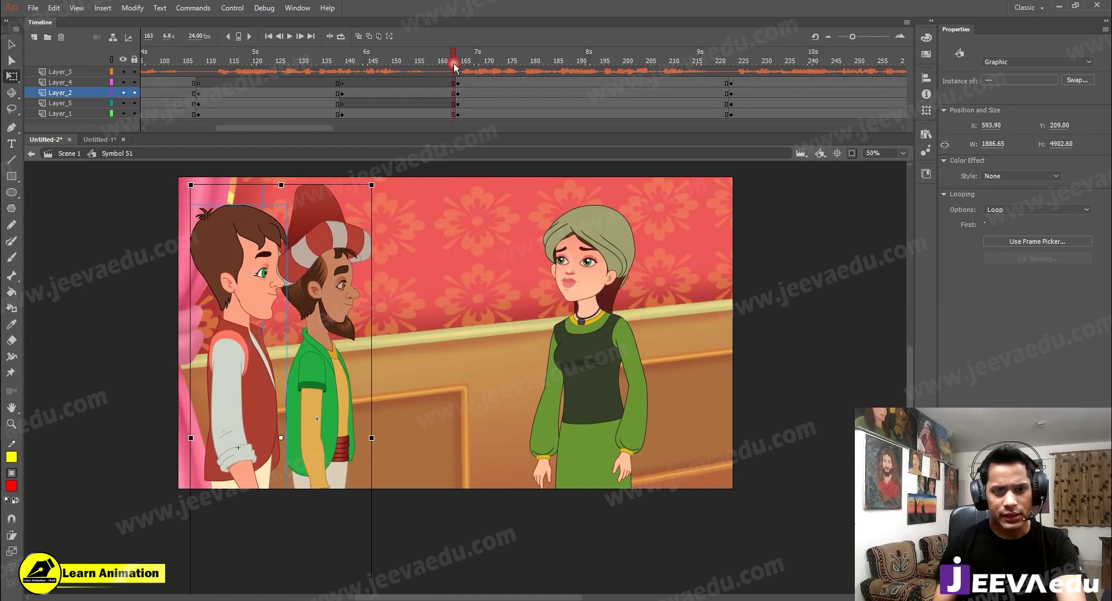
Step: Play the shot from its start and move the woman slightly right and down
click(448, 71)
key(Return)
key(Return)
drag(588, 360, 613, 376)
click(538, 215)
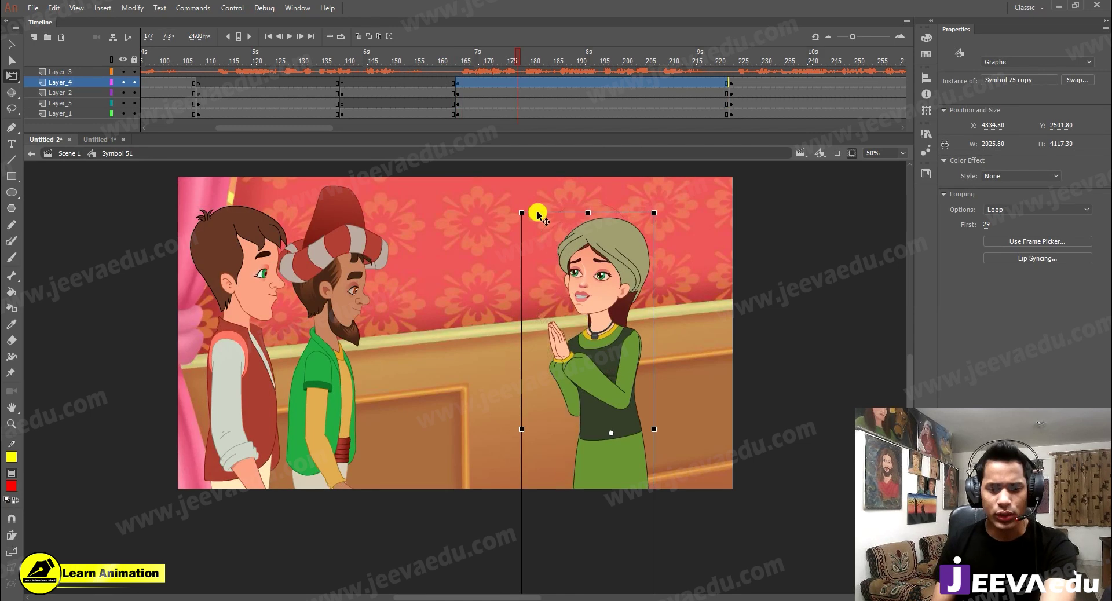
Step: Replay the shot and scale the man in the red vest to 98%
click(415, 79)
key(Return)
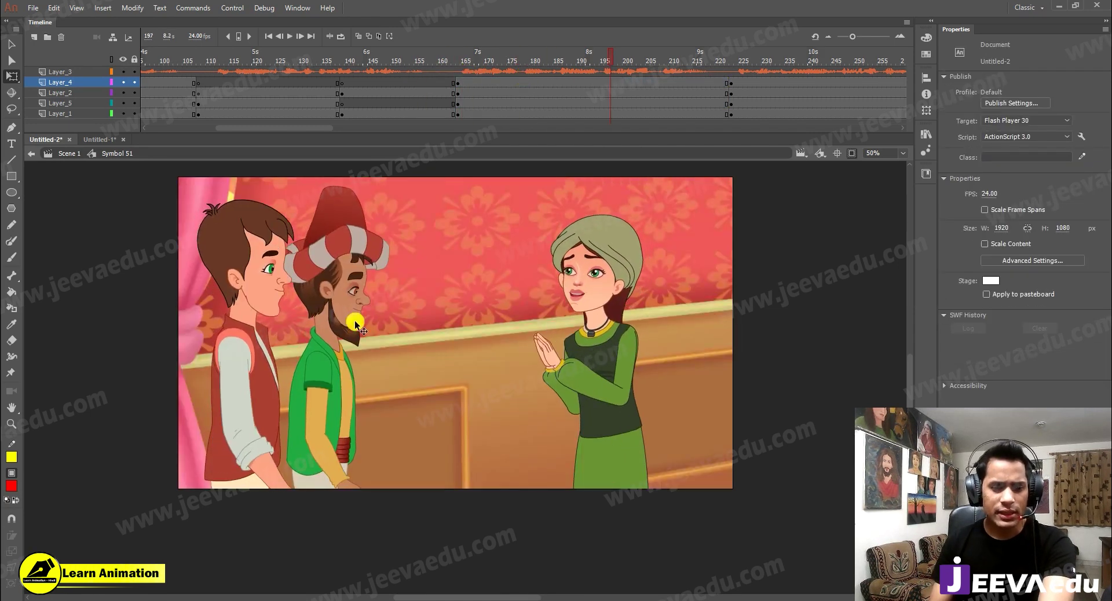
click(271, 300)
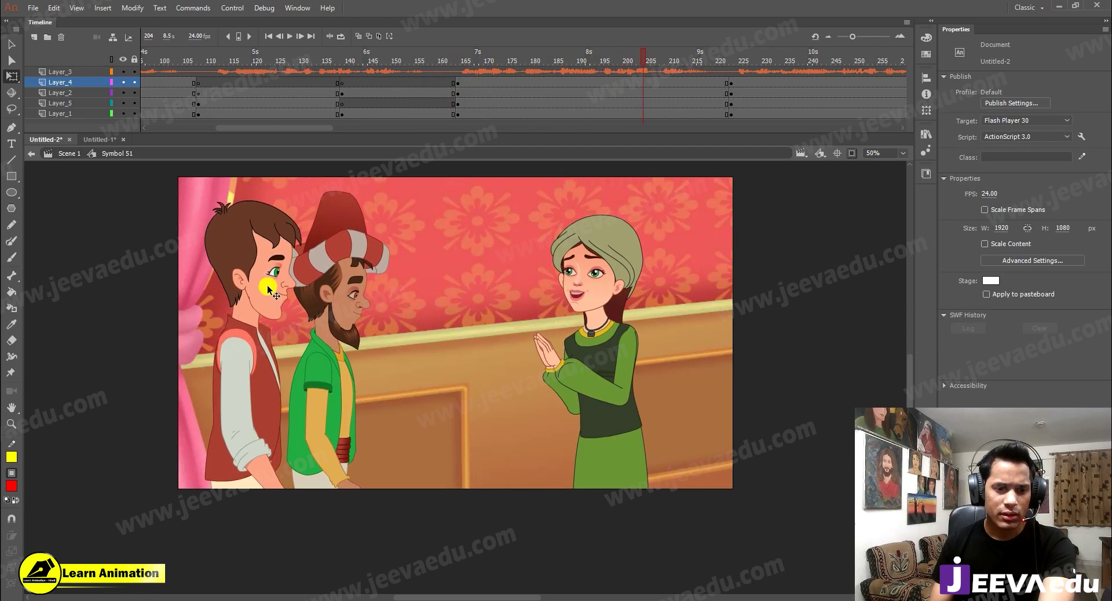
key(ctrl+alt+s)
text(98)
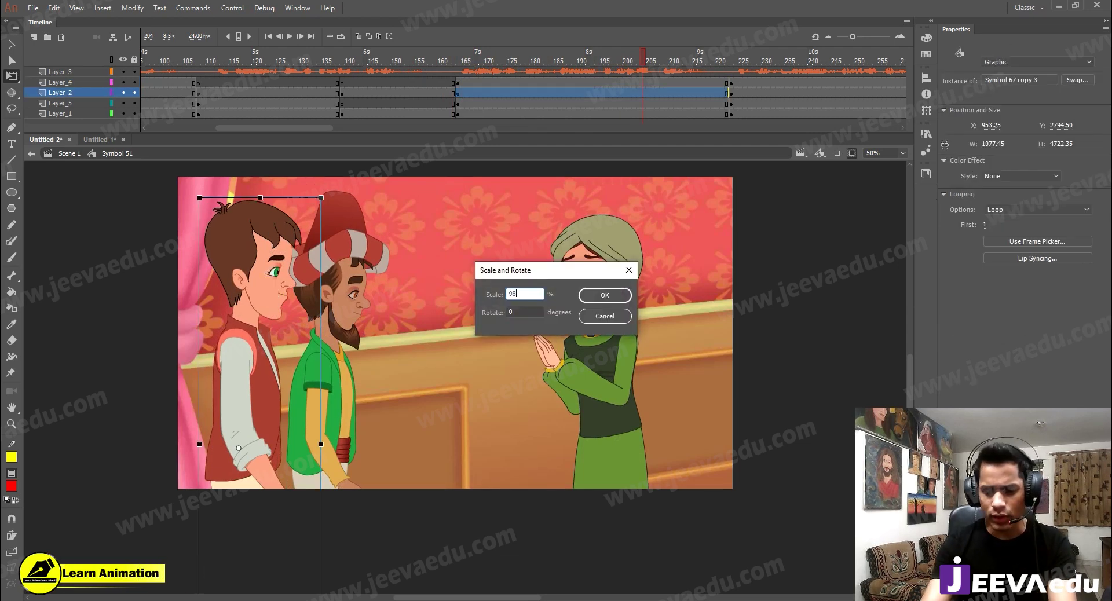
key(Return)
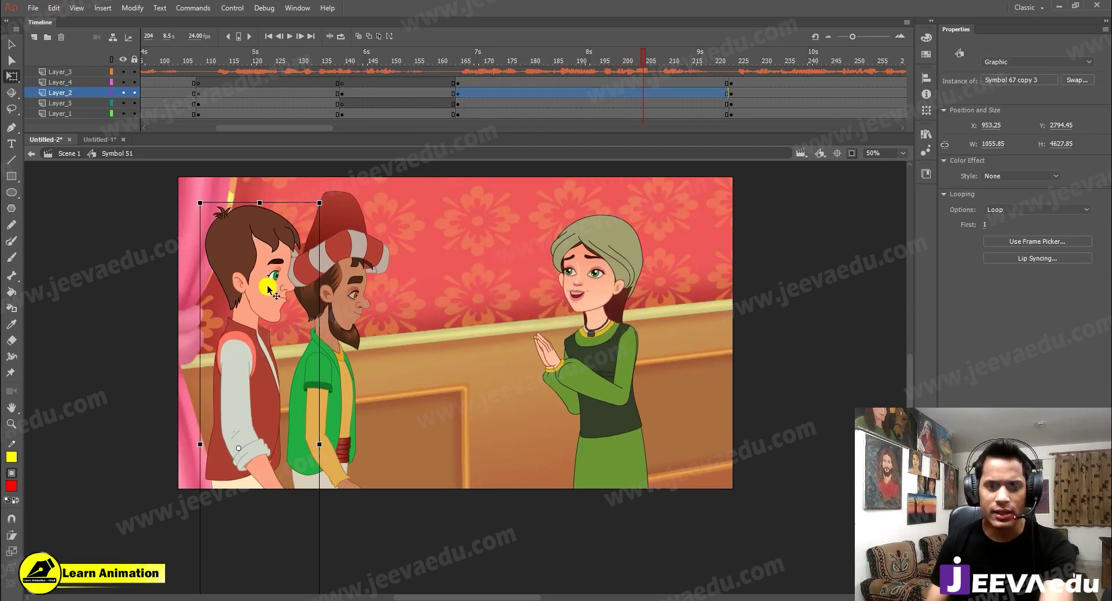
Step: Play the animation from frame 163 to review the three-character shot and its transition into the following one
click(455, 72)
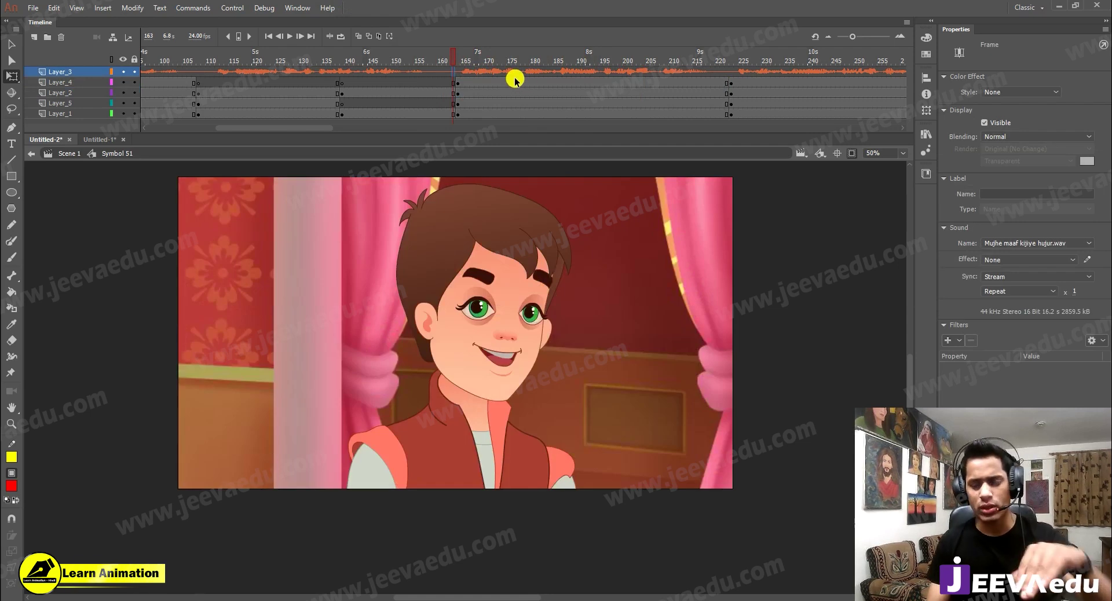
key(Return)
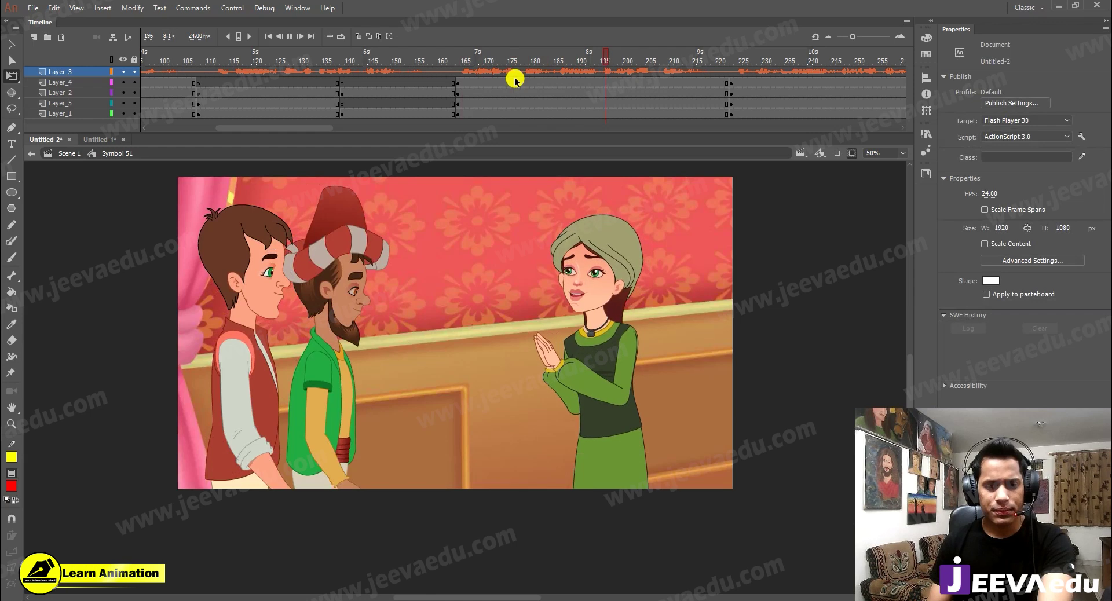
drag(661, 81, 591, 75)
key(Return)
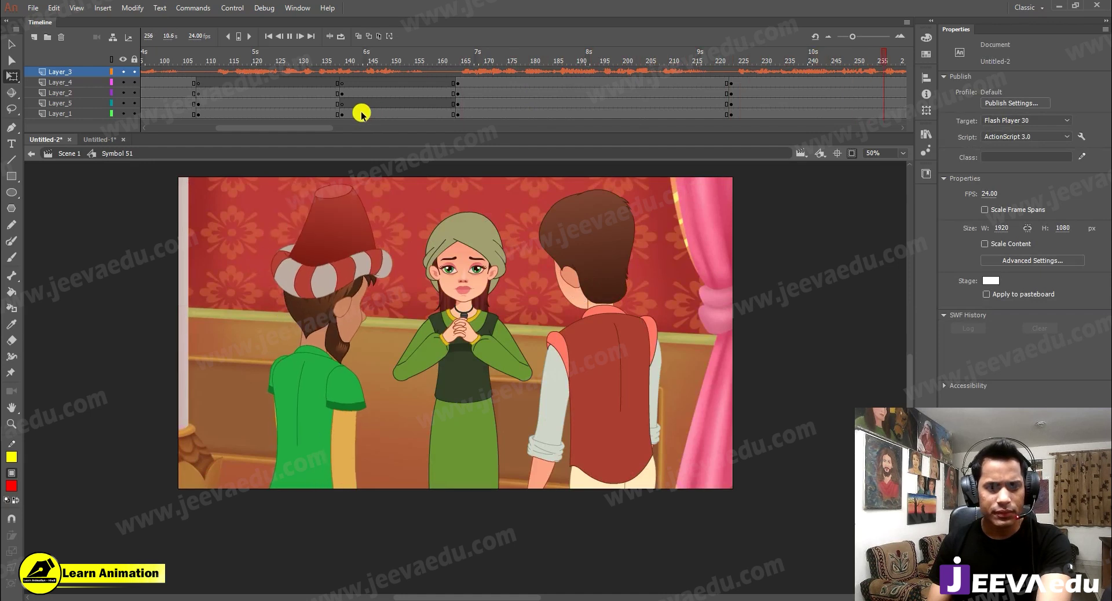
Step: Open the woman's symbol from the shot ending before frame 223 and scrub and play its timeline to examine her poses and mouth movement
drag(408, 128, 333, 127)
mouse_move(375, 92)
mouse_down()
mouse_move(424, 62)
mouse_move(388, 76)
mouse_up()
click(623, 295)
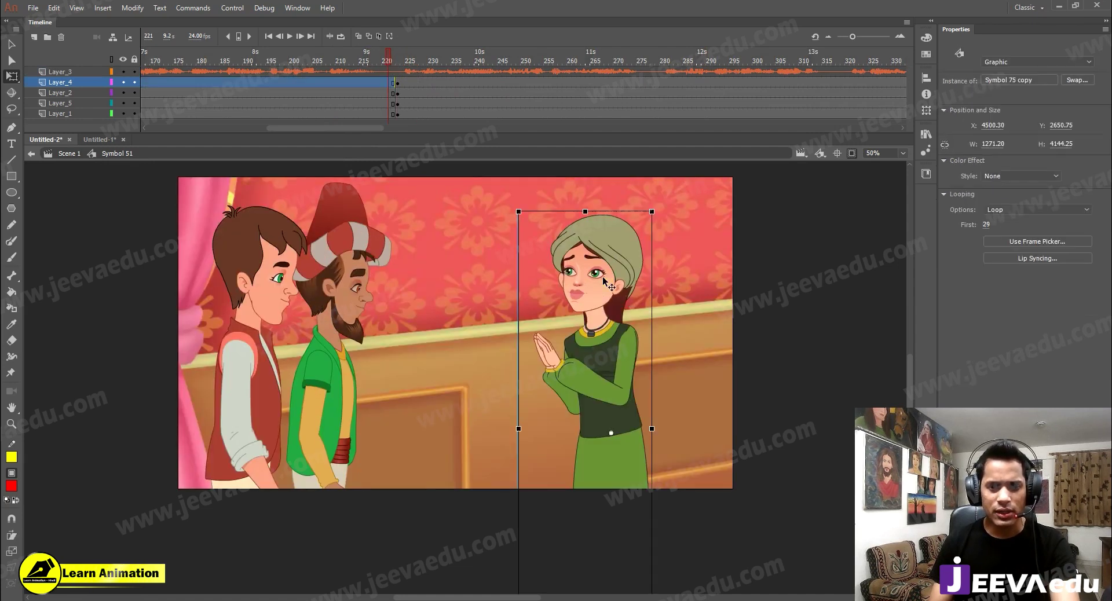
double_click(624, 295)
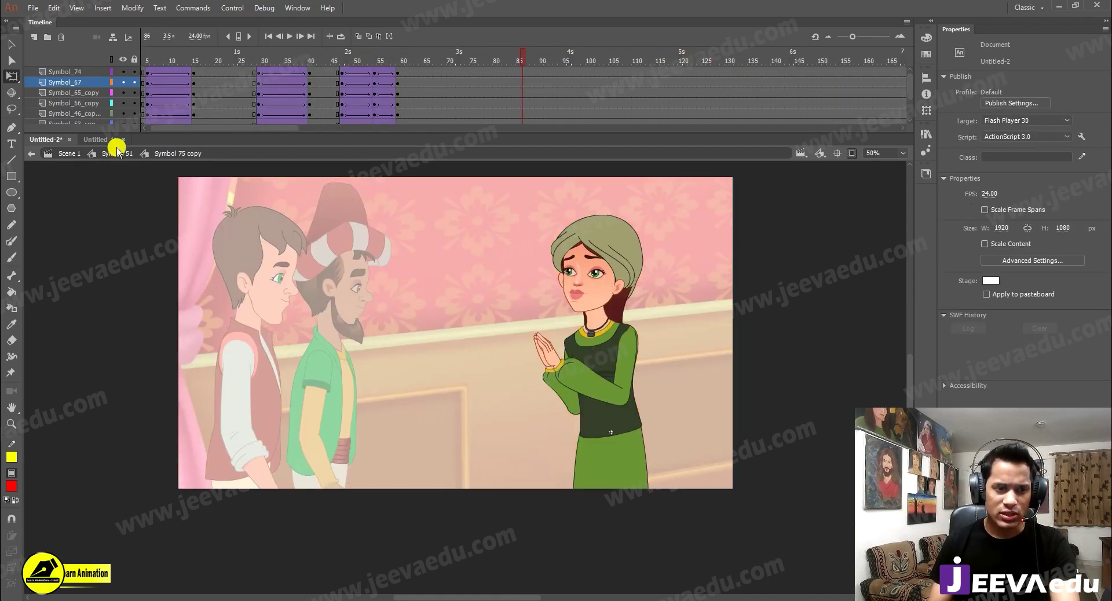
drag(262, 61, 131, 83)
click(455, 93)
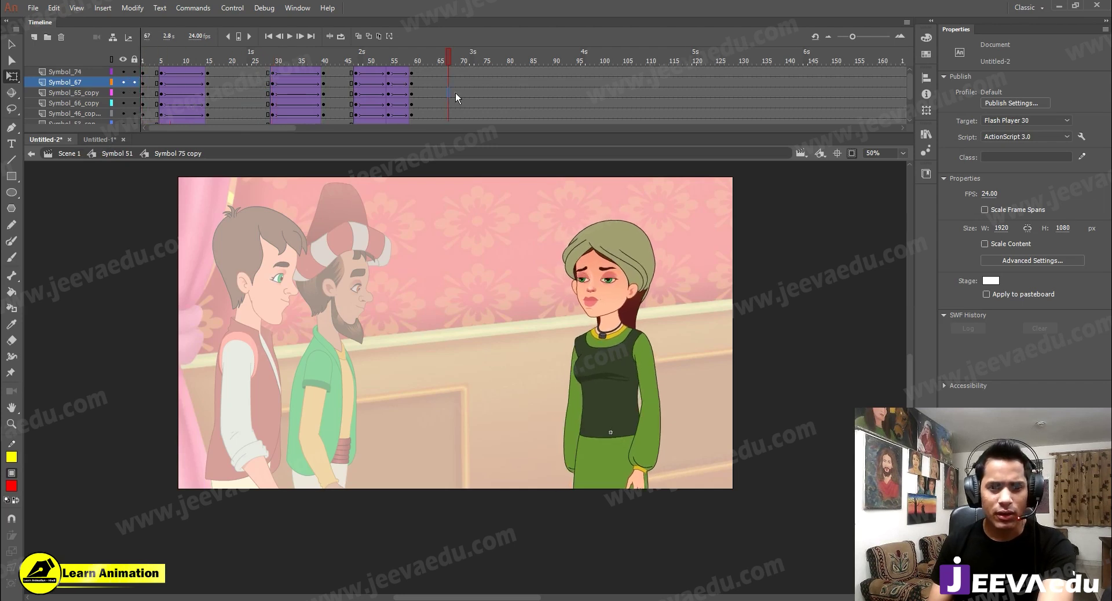
drag(457, 65, 472, 90)
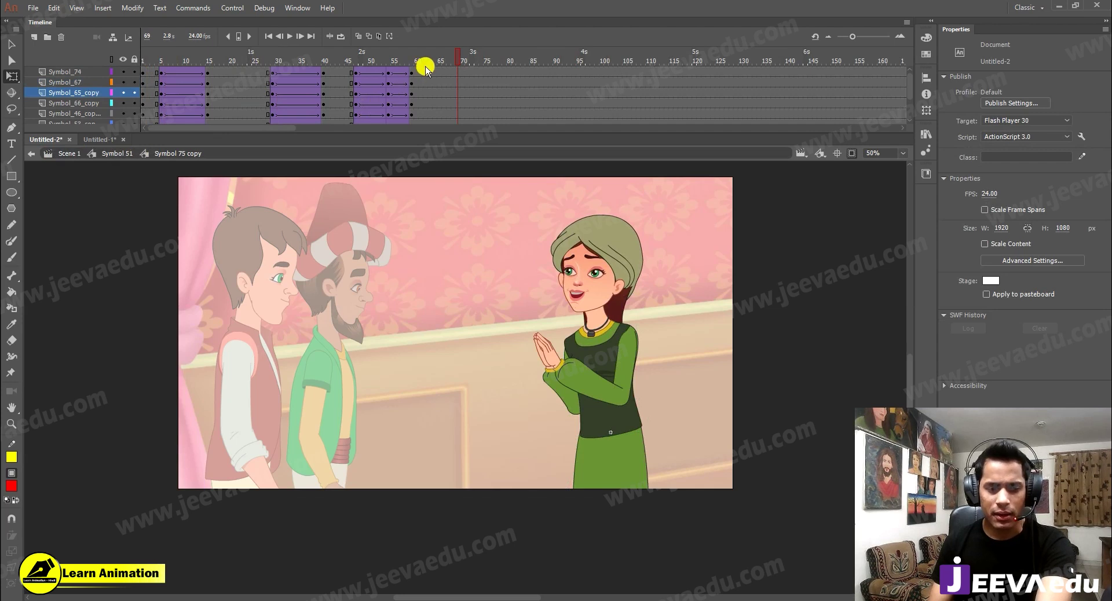
drag(442, 58, 203, 61)
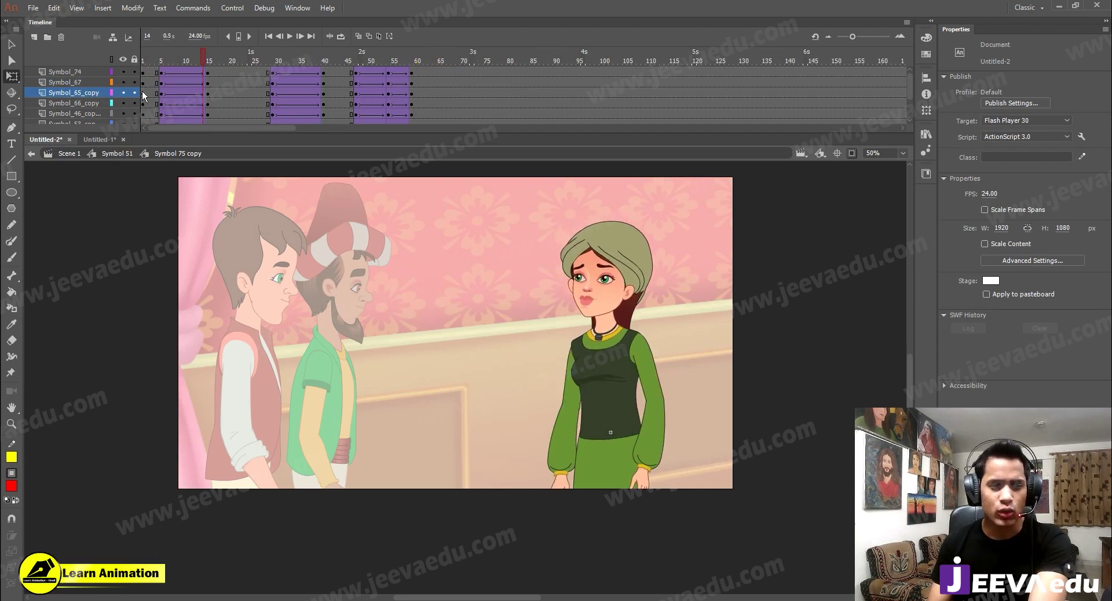
key(Return)
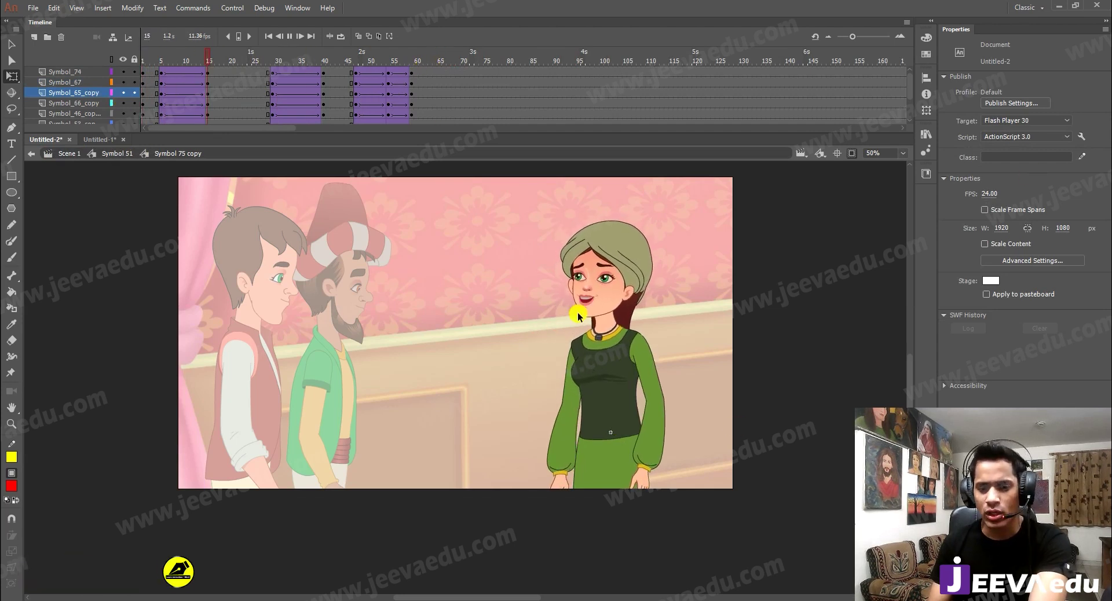
key(Return)
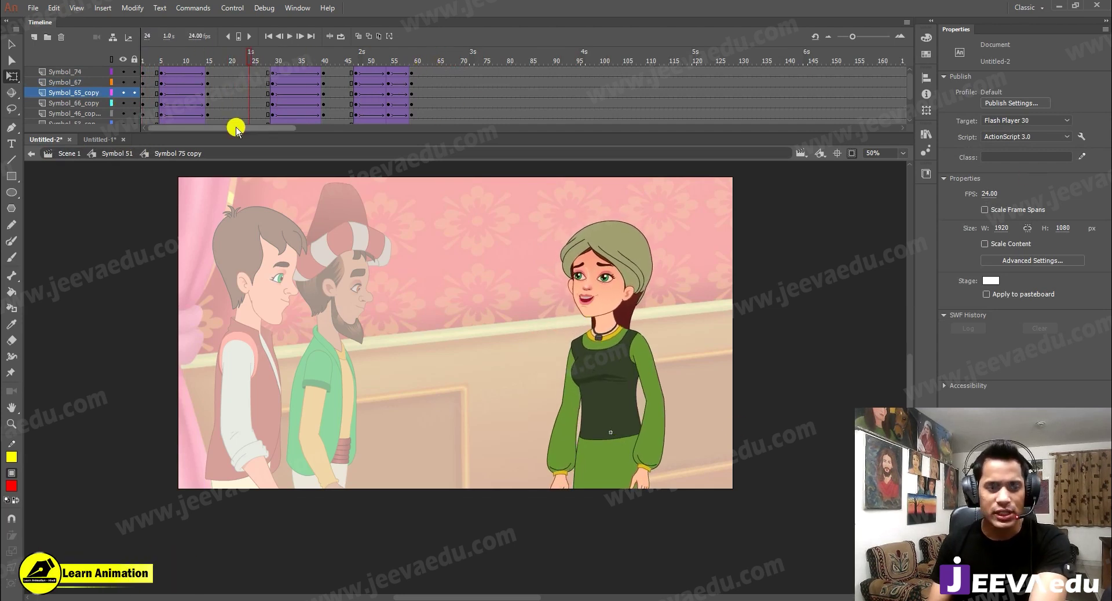
click(99, 154)
Step: Play the dialogue and insert keyframes at frame 280 on Layer_4, Layer_2, Layer_5 and Layer_1
click(194, 88)
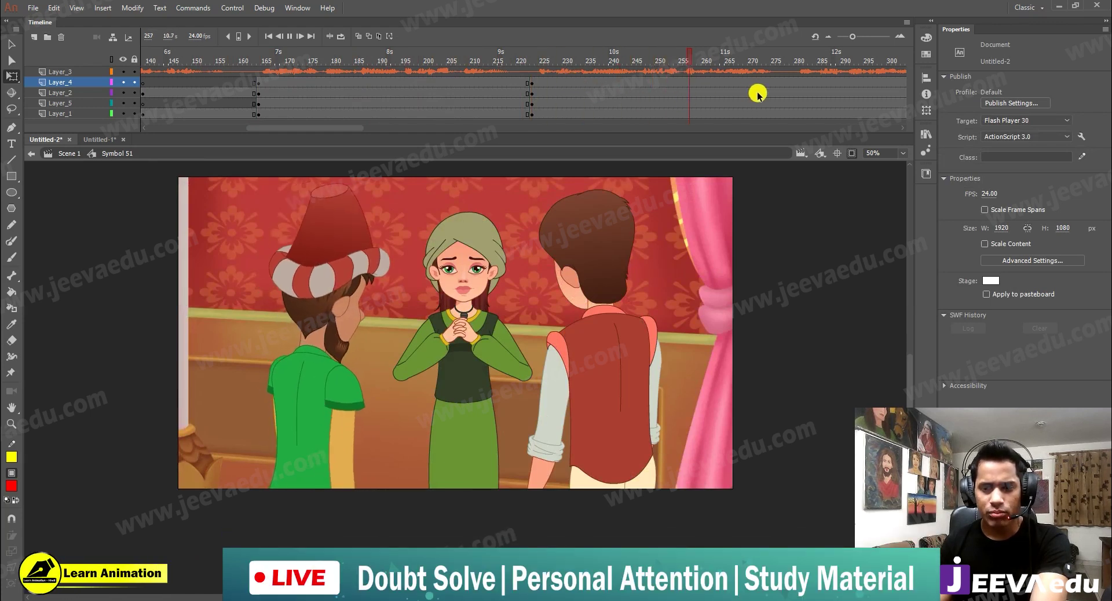
click(797, 104)
drag(797, 104, 795, 127)
key(F6)
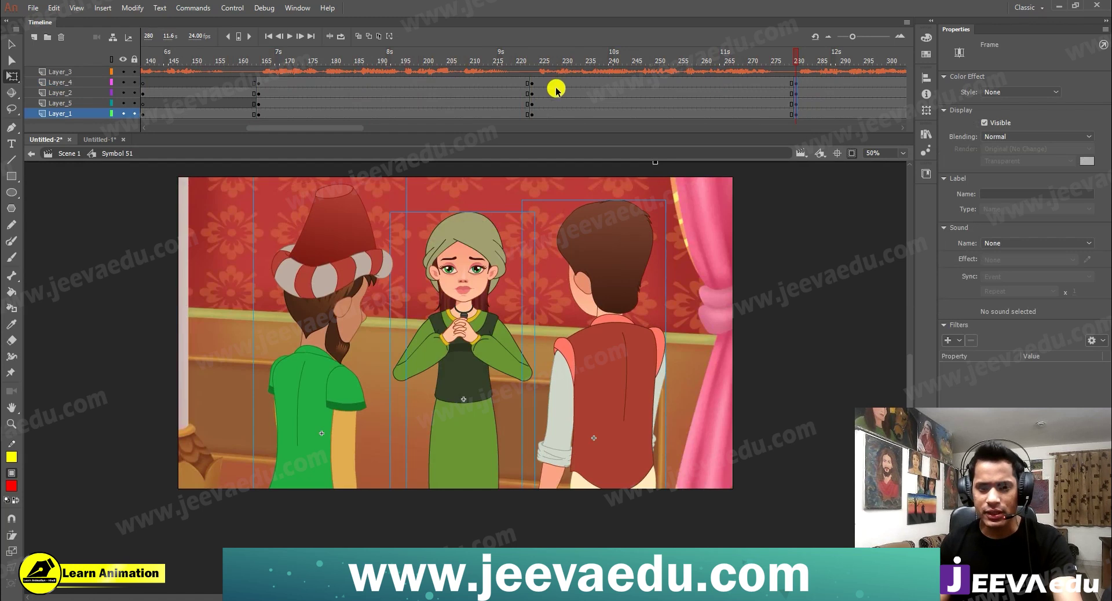
Step: Clear the three-character artwork and background on all four picture layers from the shot starting at frame 223
click(539, 85)
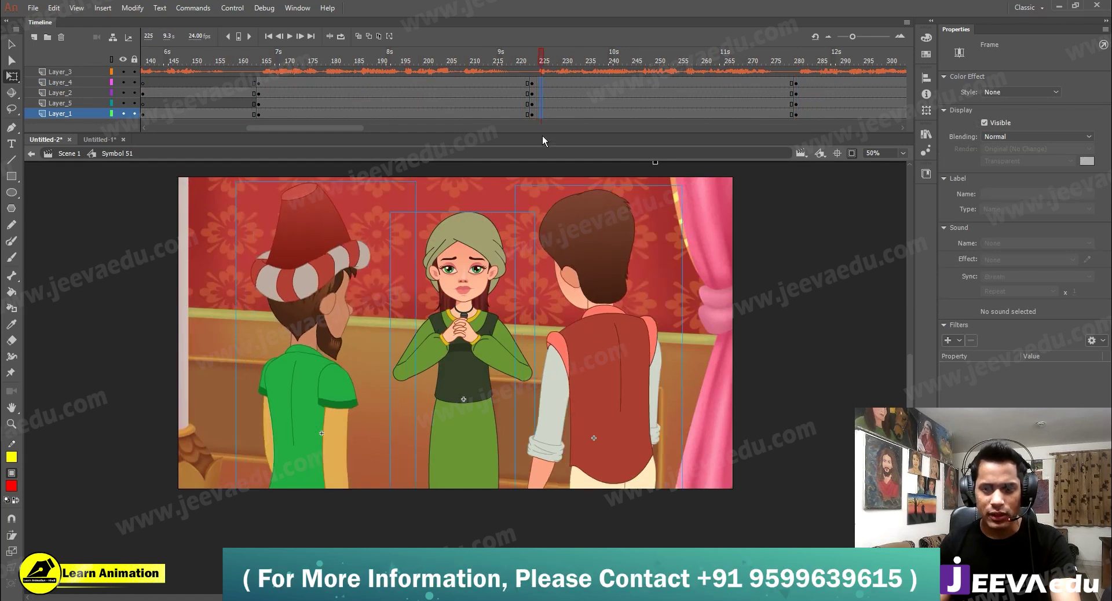
drag(533, 112, 533, 81)
key(F7)
click(543, 107)
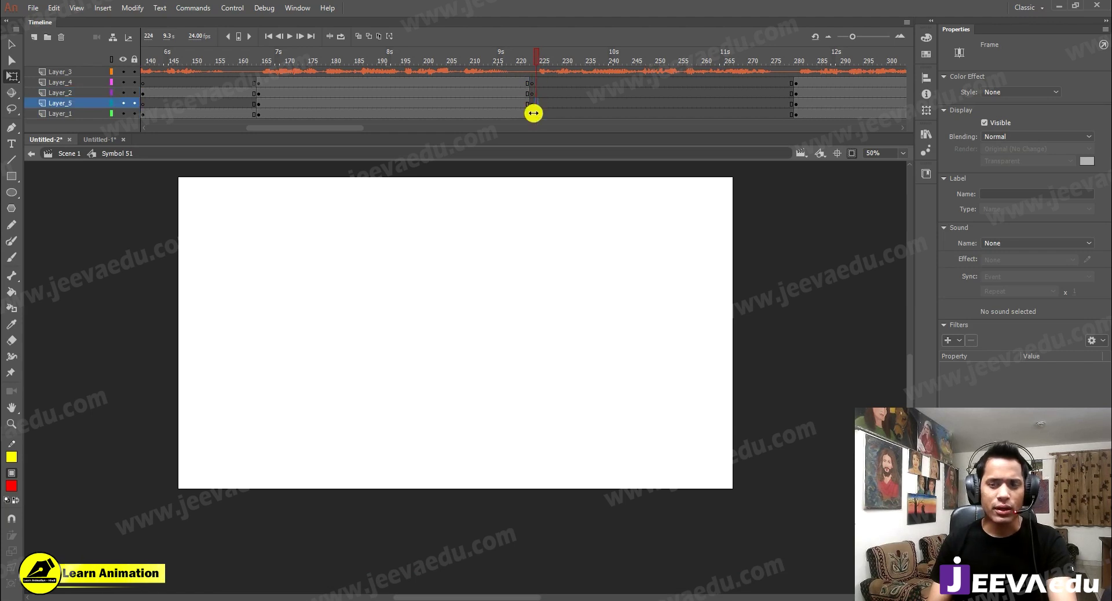
Step: Copy the two men's front-view shot ending at frame 138 on all four picture layers to frame 223
drag(288, 128, 257, 130)
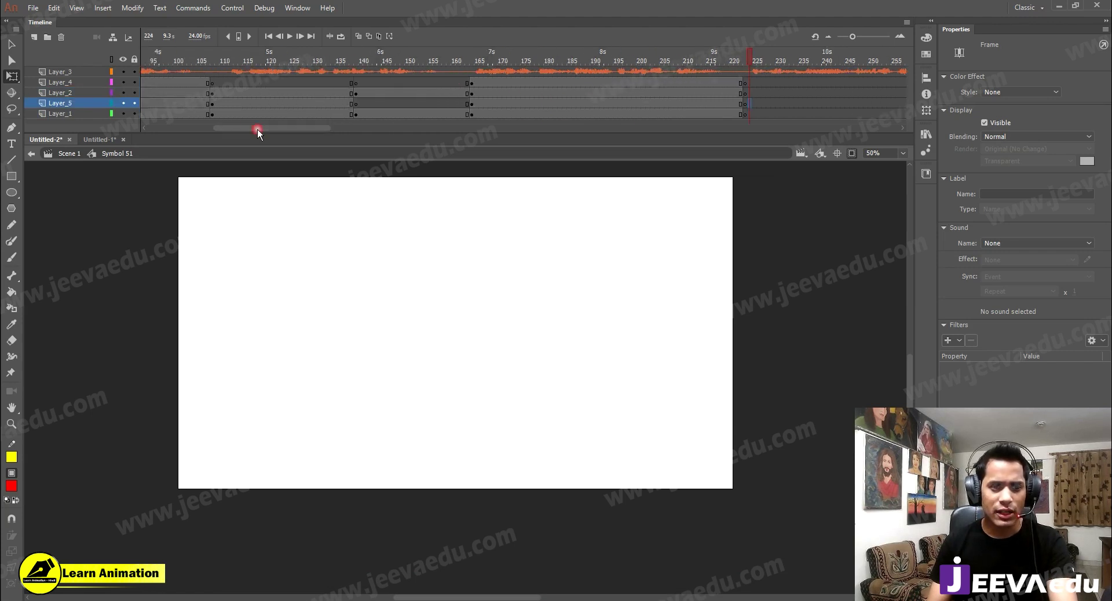
click(267, 85)
click(272, 57)
drag(227, 61, 152, 60)
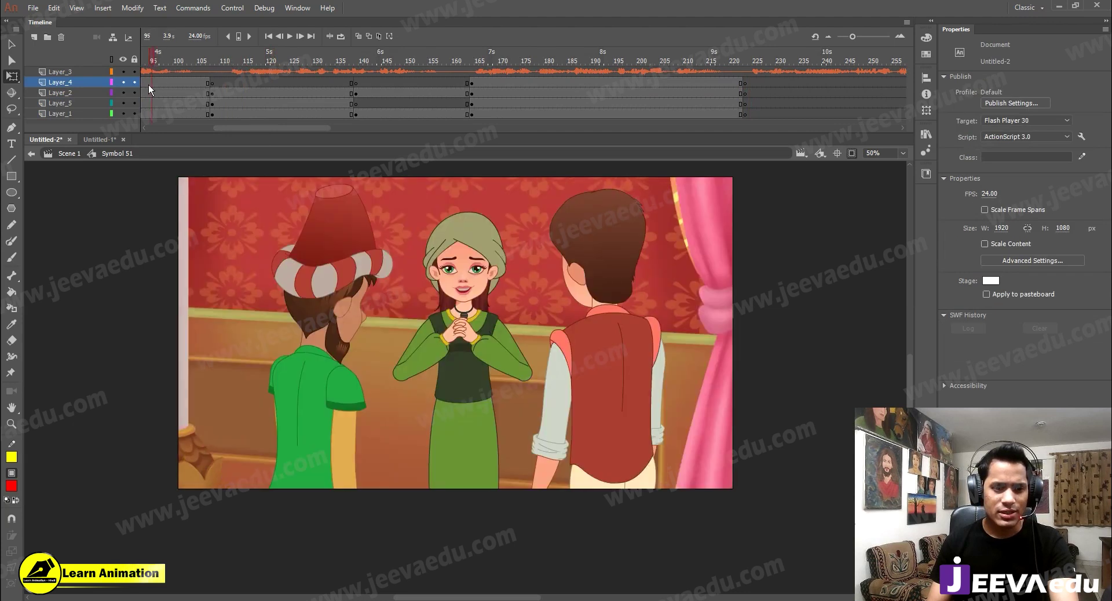
click(305, 86)
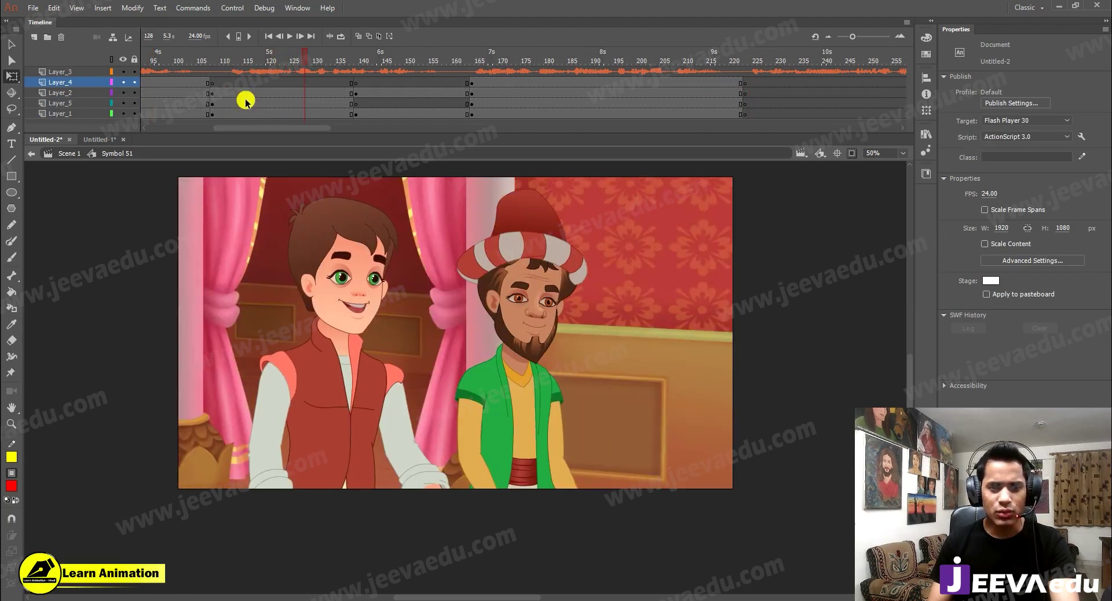
drag(244, 123, 348, 115)
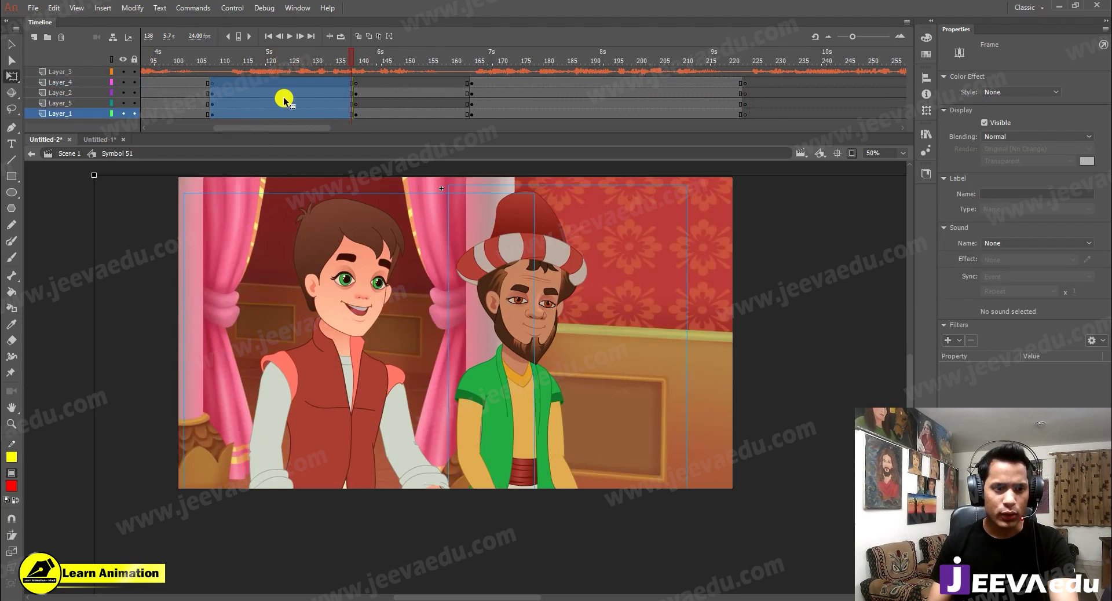
drag(280, 112, 753, 112)
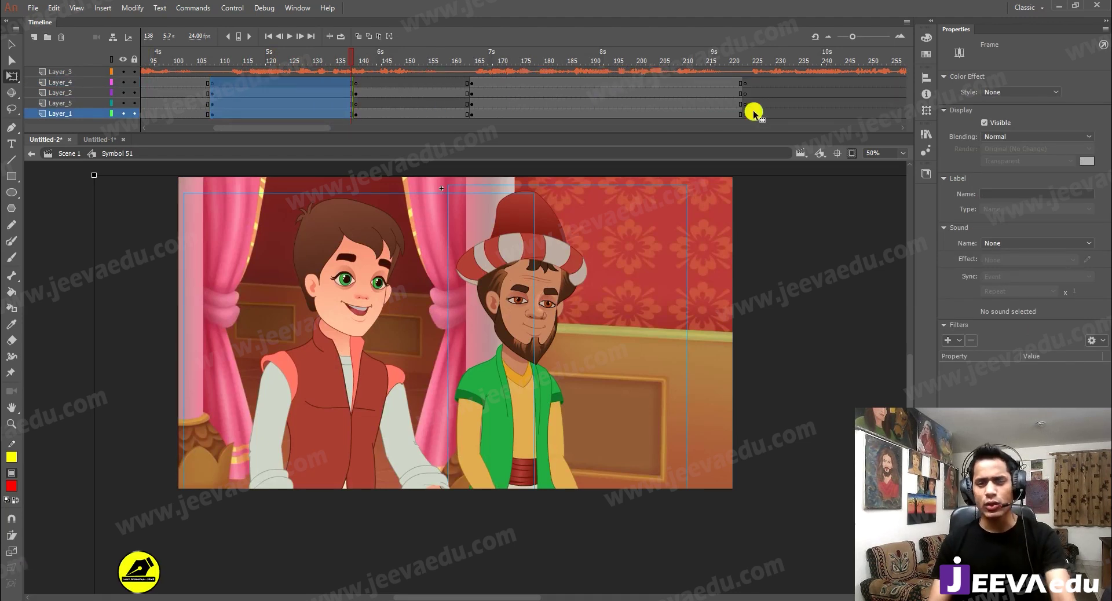
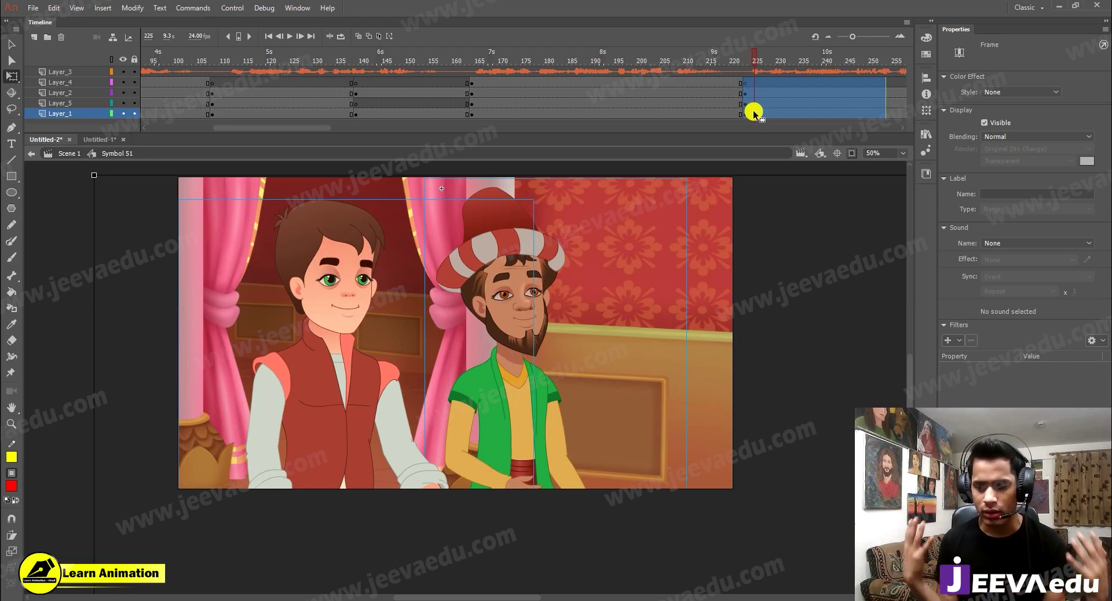
Step: Play the copied two-men shot from frame 225 to review its timing and the cuts around it
click(757, 56)
key(Return)
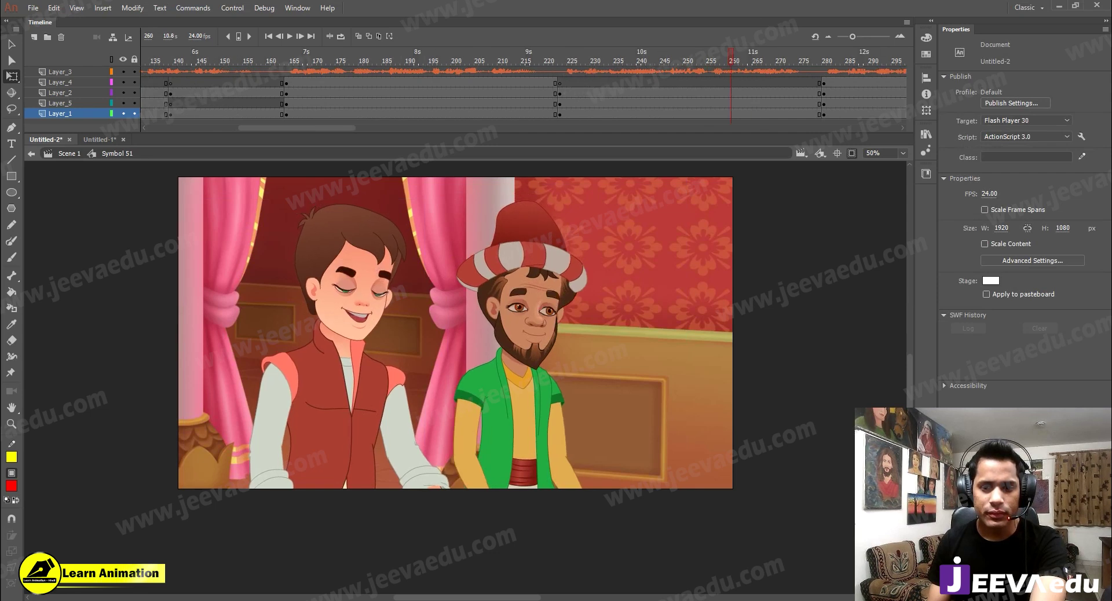
drag(531, 105, 445, 104)
key(Return)
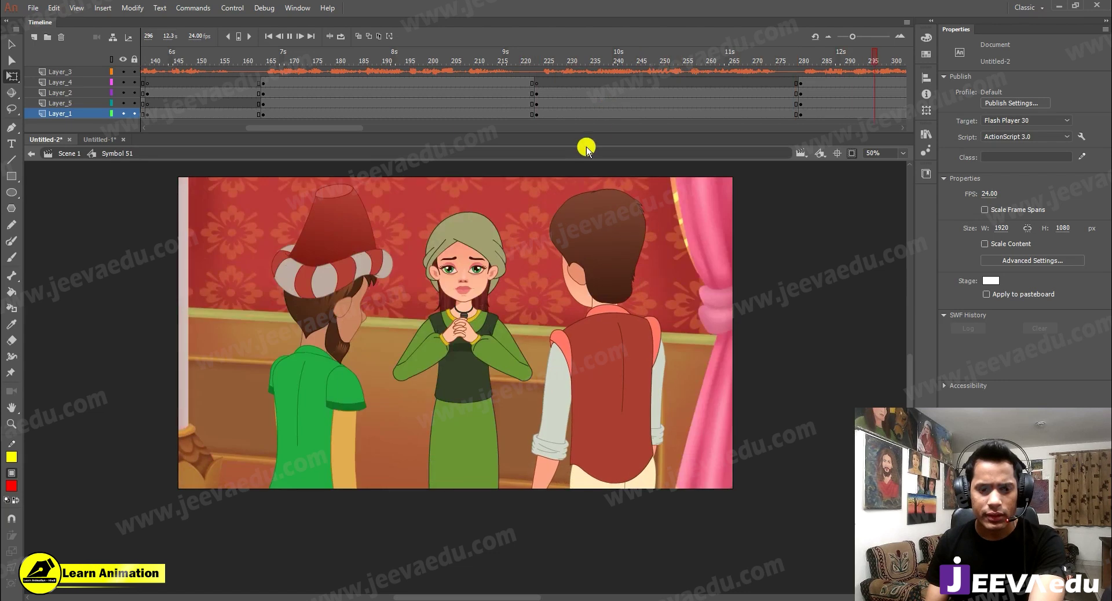
Step: Play the shot starting at frame 280 and insert keyframes at frame 320 on all four picture layers
drag(335, 126, 412, 129)
key(Return)
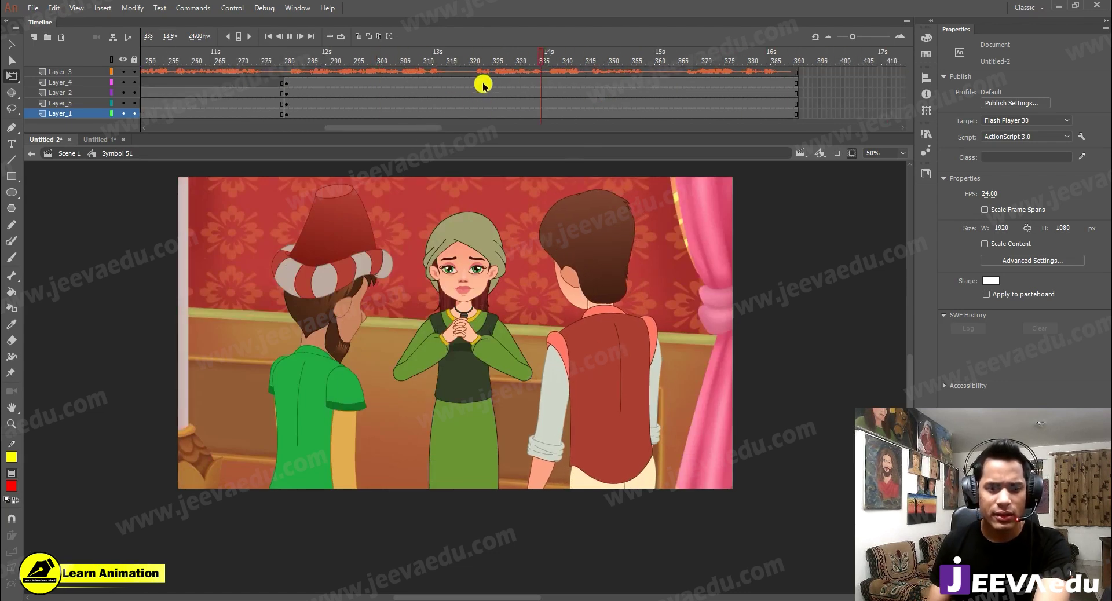
key(Return)
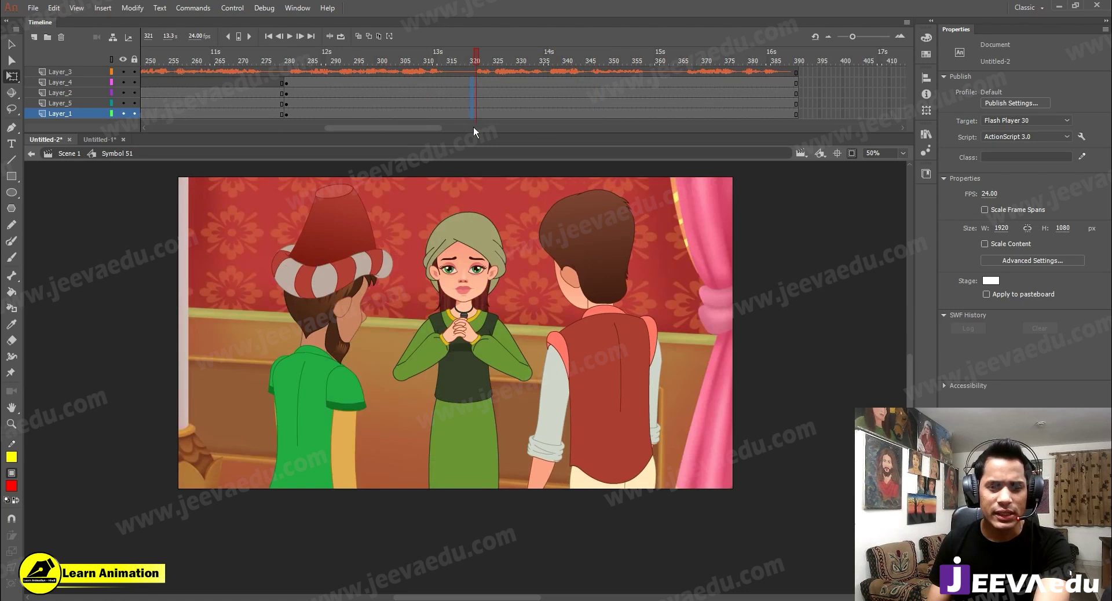
click(464, 90)
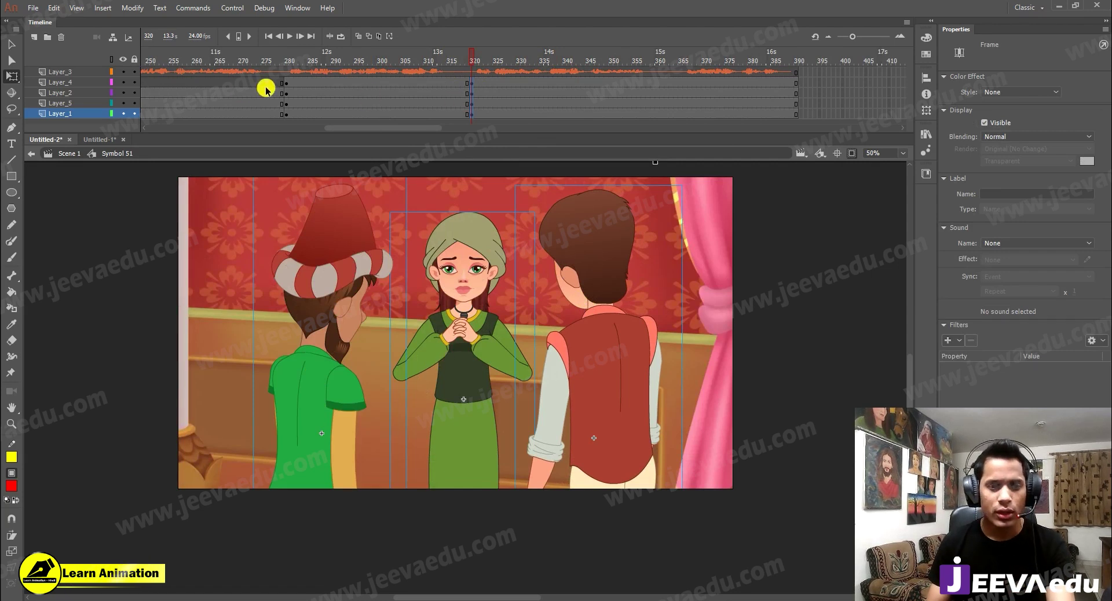
Step: Clear the three characters from the shot starting at frame 280 and copy the mirror character from Untitled-1
click(290, 97)
mouse_move(290, 106)
mouse_down()
mouse_move(287, 92)
mouse_move(293, 117)
mouse_move(293, 103)
mouse_up()
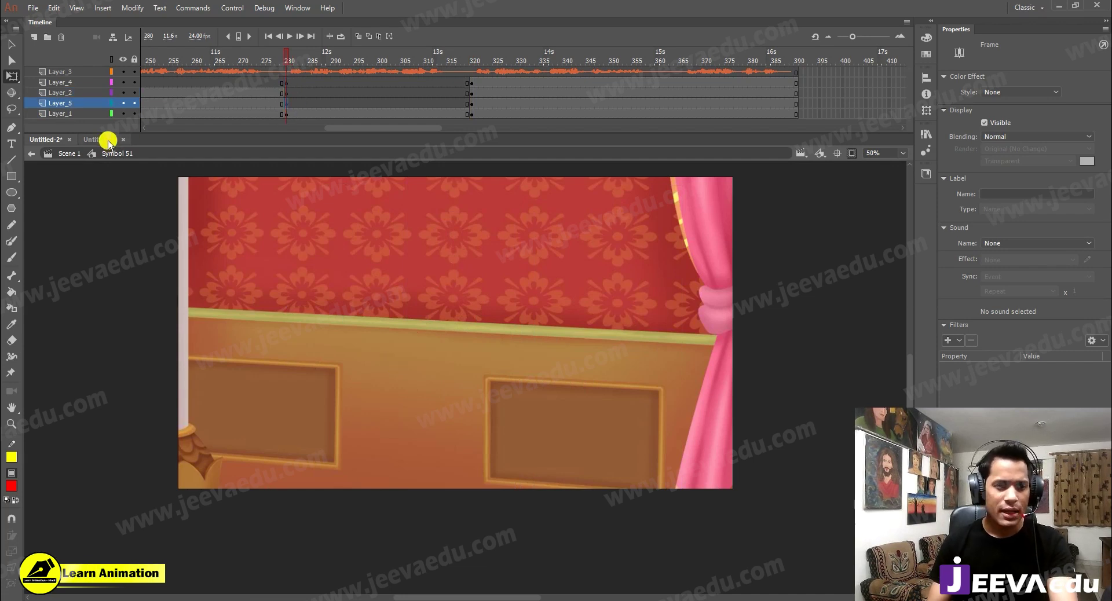
click(107, 140)
key(v)
click(578, 214)
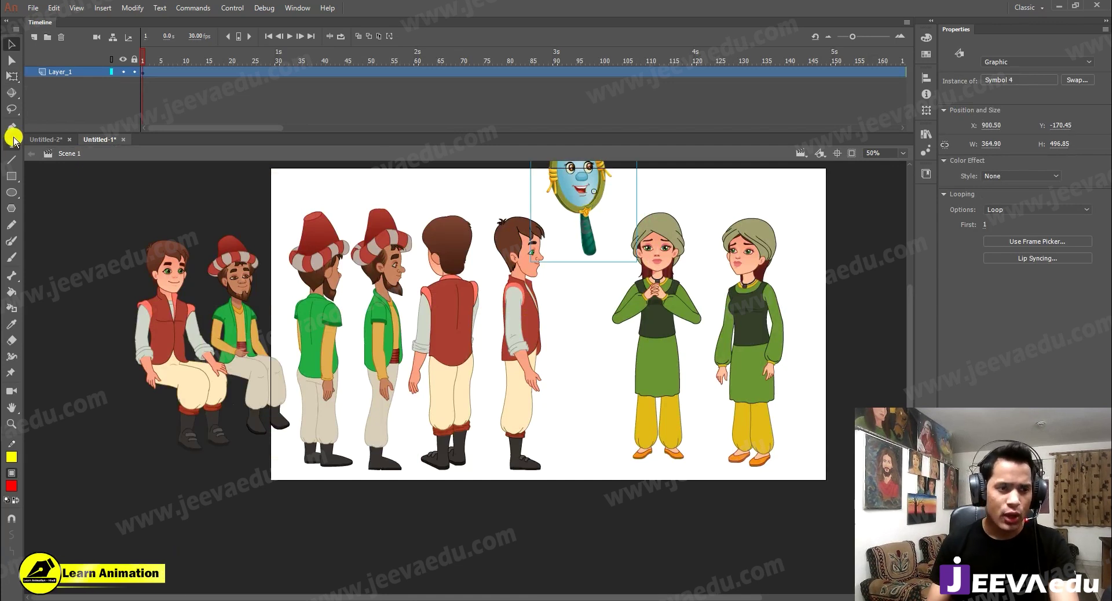
Step: Paste the mirror character into Layer_5 at frame 280 of Untitled-2 and enlarge it to about 3012 by 4102 px
click(45, 140)
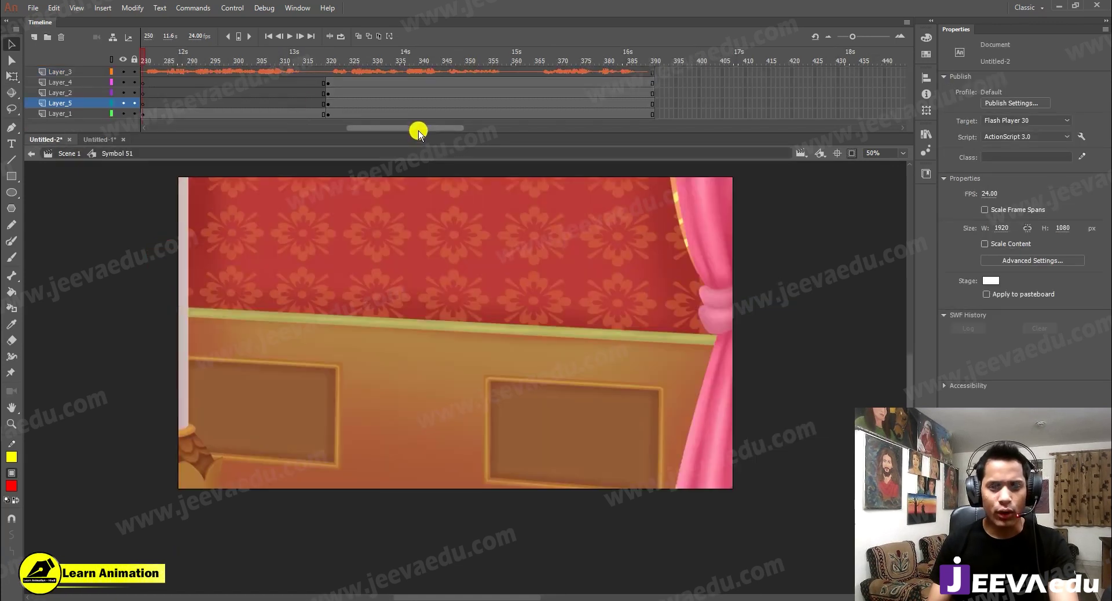
drag(419, 132, 384, 134)
click(378, 103)
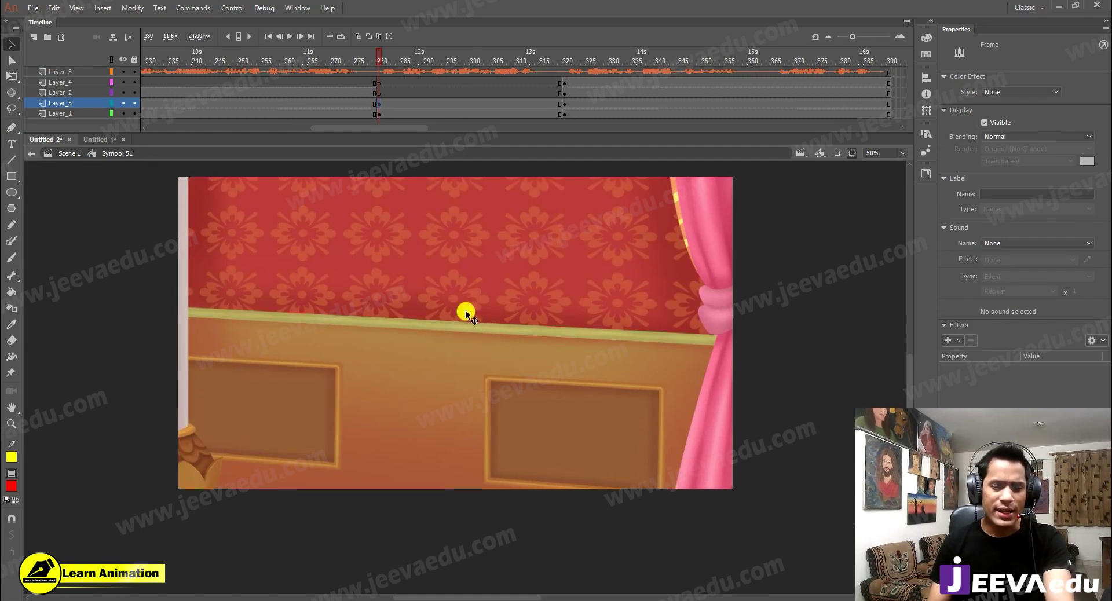
key(q)
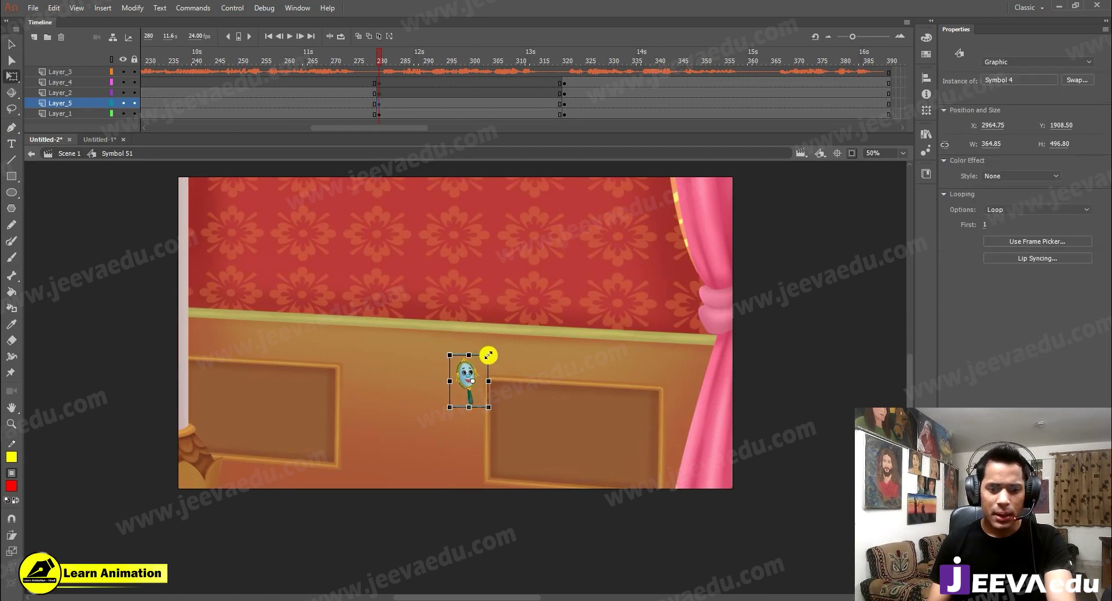
drag(488, 351, 602, 127)
Step: Play the mirror shot and move its background down behind the mirror character
key(Return)
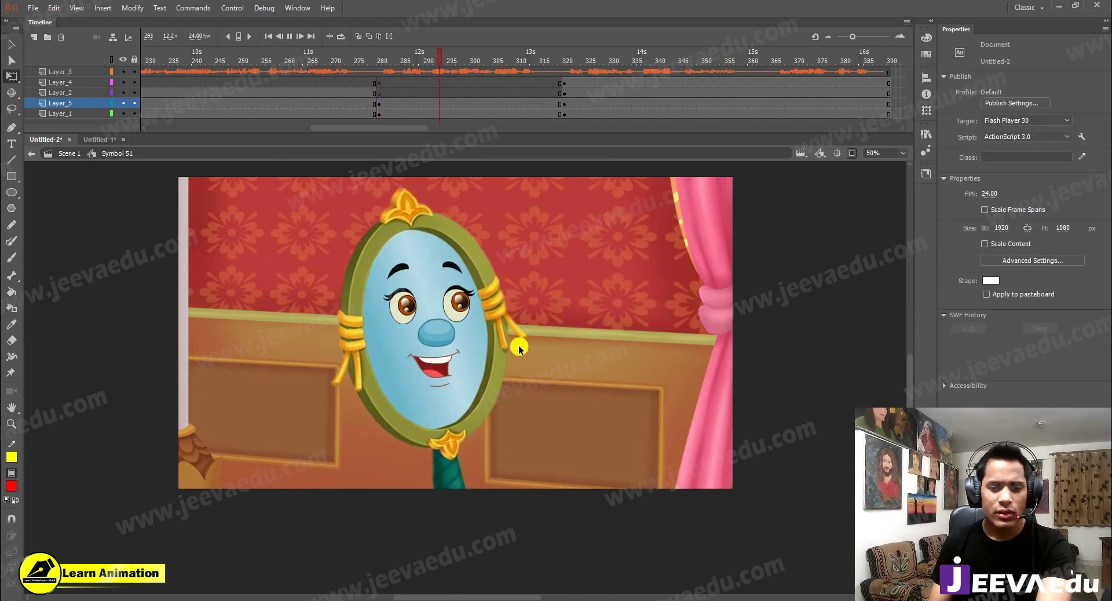
click(592, 276)
drag(688, 286, 684, 322)
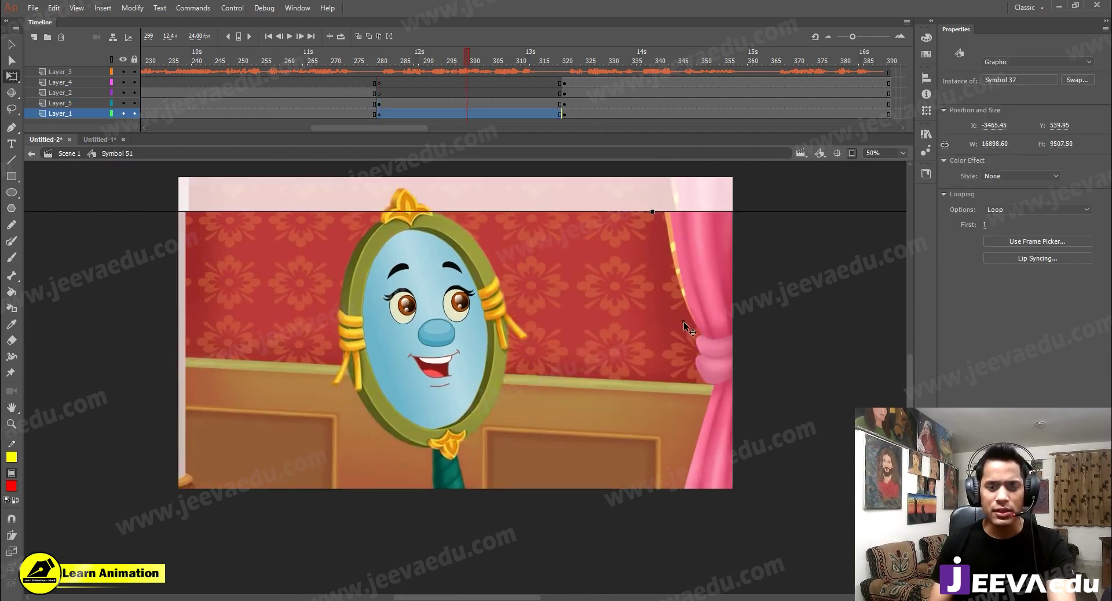
Step: Try to scale the background of the mirror shot to 15%
key(ctrl+alt+s)
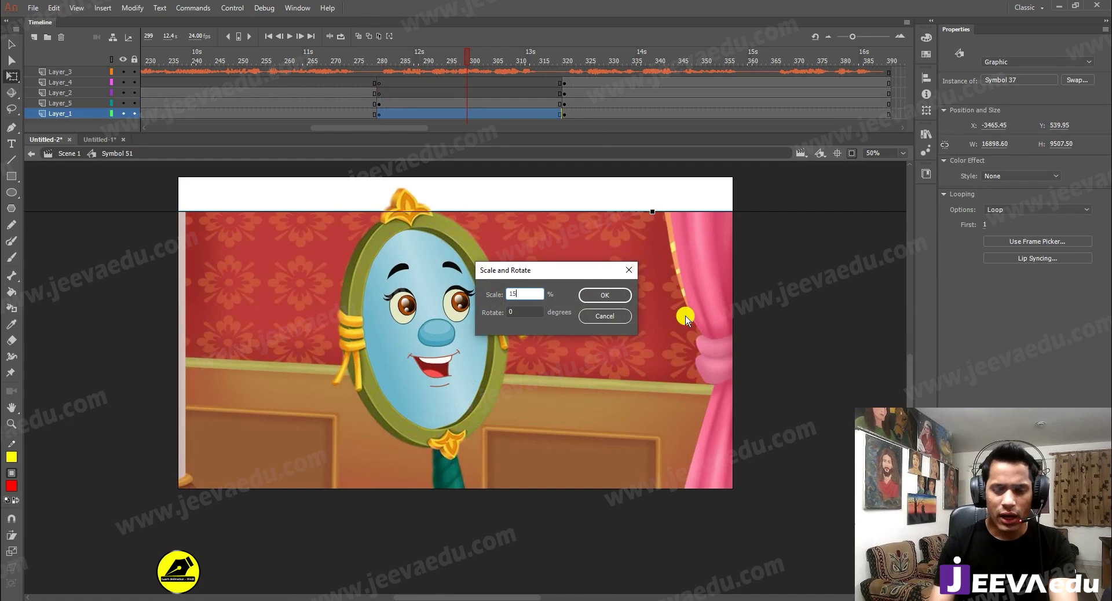
text(15)
click(606, 296)
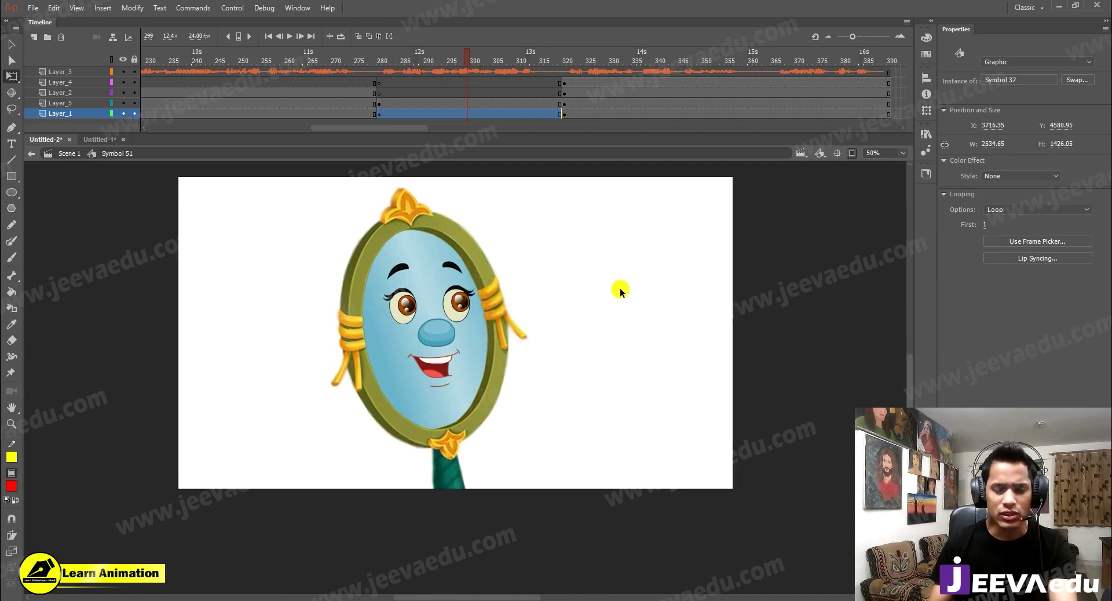
key(ctrl+z)
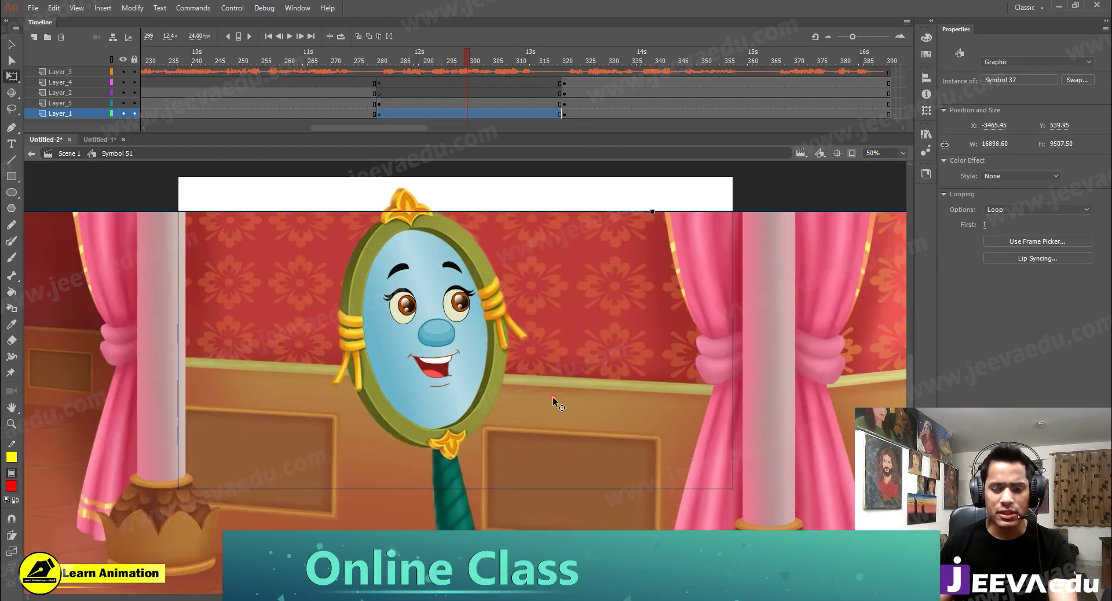
Step: Scale the mirror character on Layer_5 up to about 4518 px wide and 6153 px high
key(ctrl+minus)
key(v)
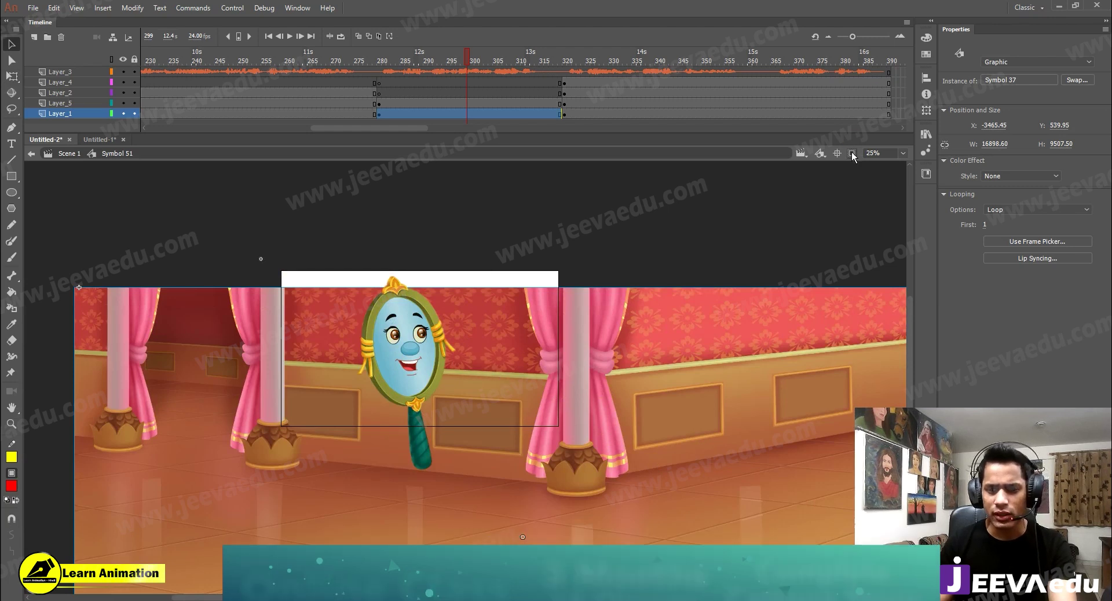
key(ctrl+y)
click(489, 360)
key(ctrl+alt+s)
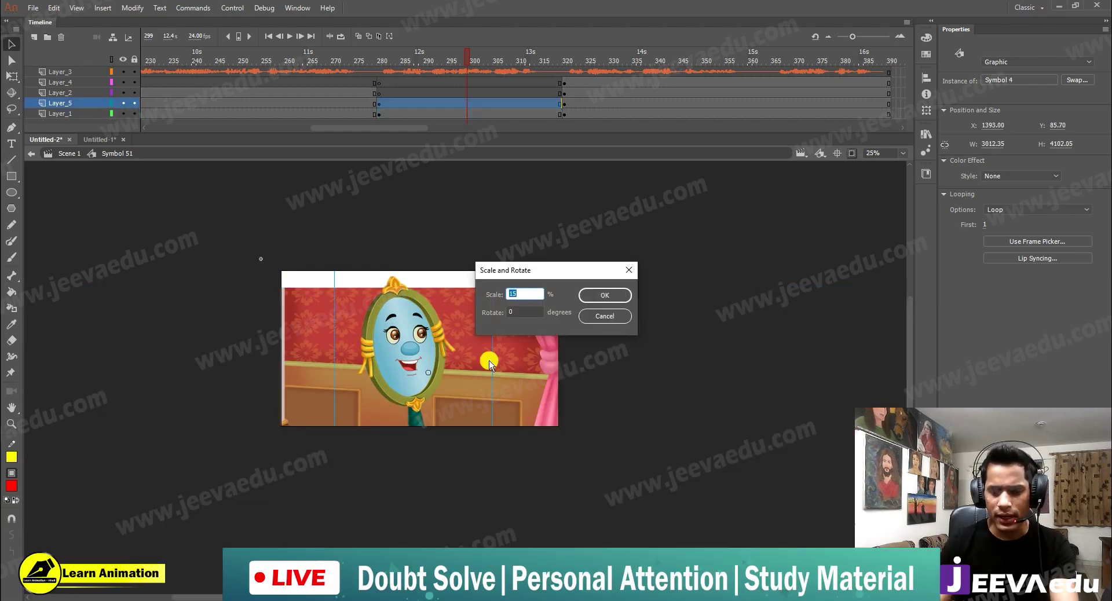
text(1)
key(Return)
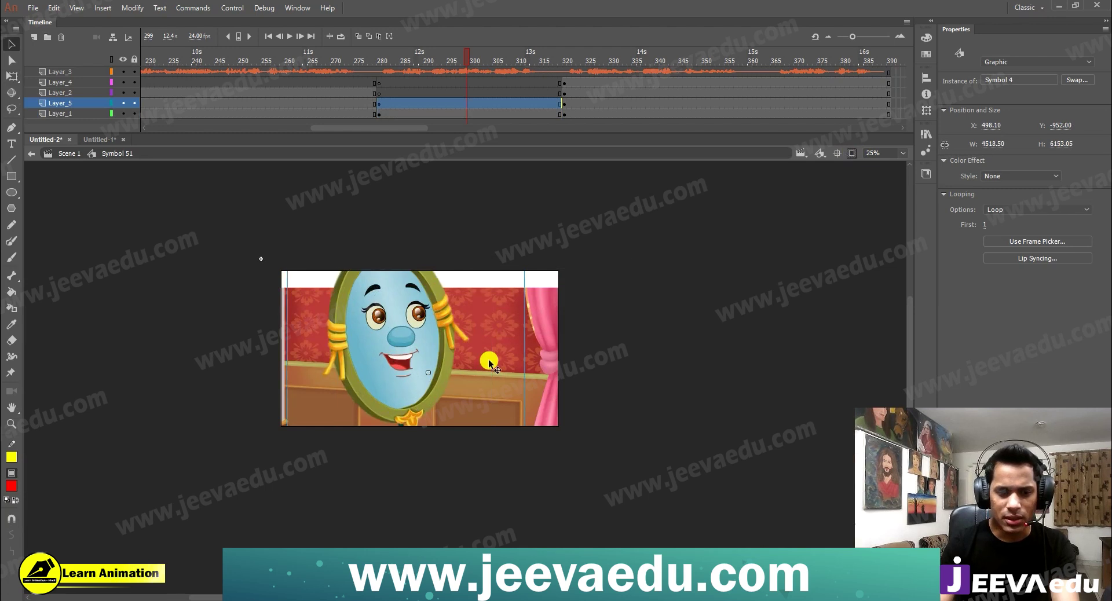
Step: Undo the mirror character's last enlargement, then scale the mirror shot's background to about 25348 by 14261 px and reposition it behind the mirror
key(ctrl+z)
click(532, 331)
key(ctrl+alt+s)
key(Return)
drag(543, 377, 581, 418)
key(z)
click(467, 365)
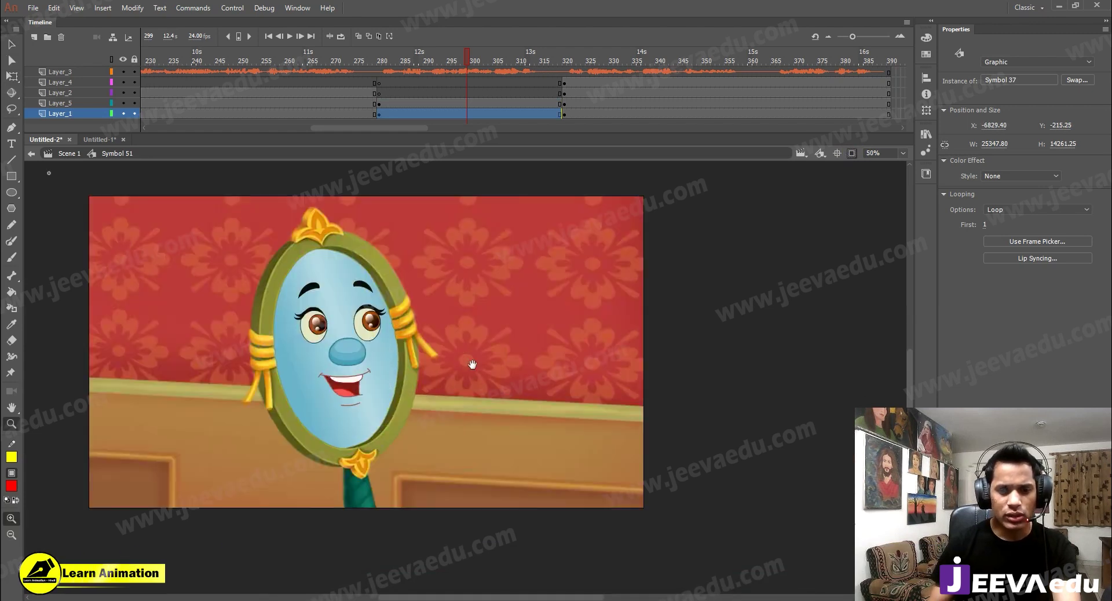
drag(467, 365, 536, 415)
Step: Play the cut into the mirror shot from frame 272 and move the mirror character slightly right to about X 1492, Y 80
click(340, 72)
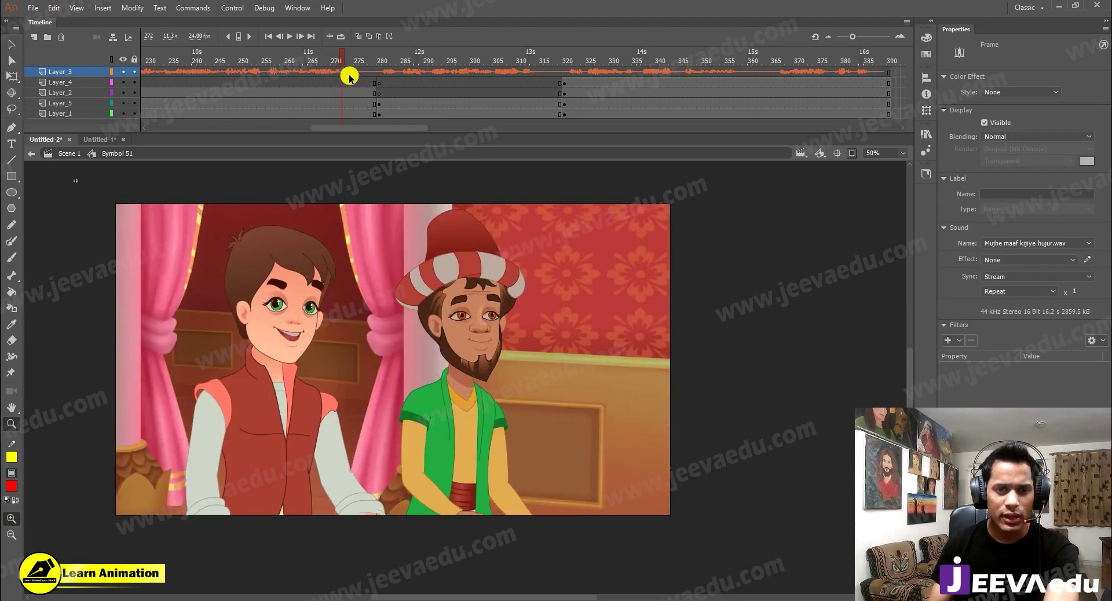
key(Return)
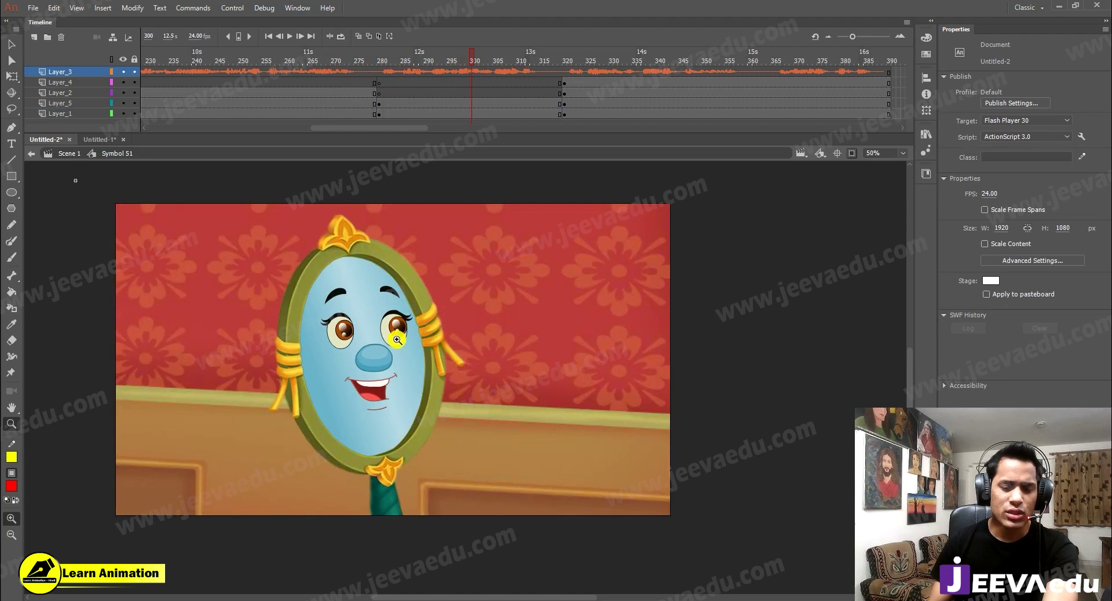
key(v)
click(388, 374)
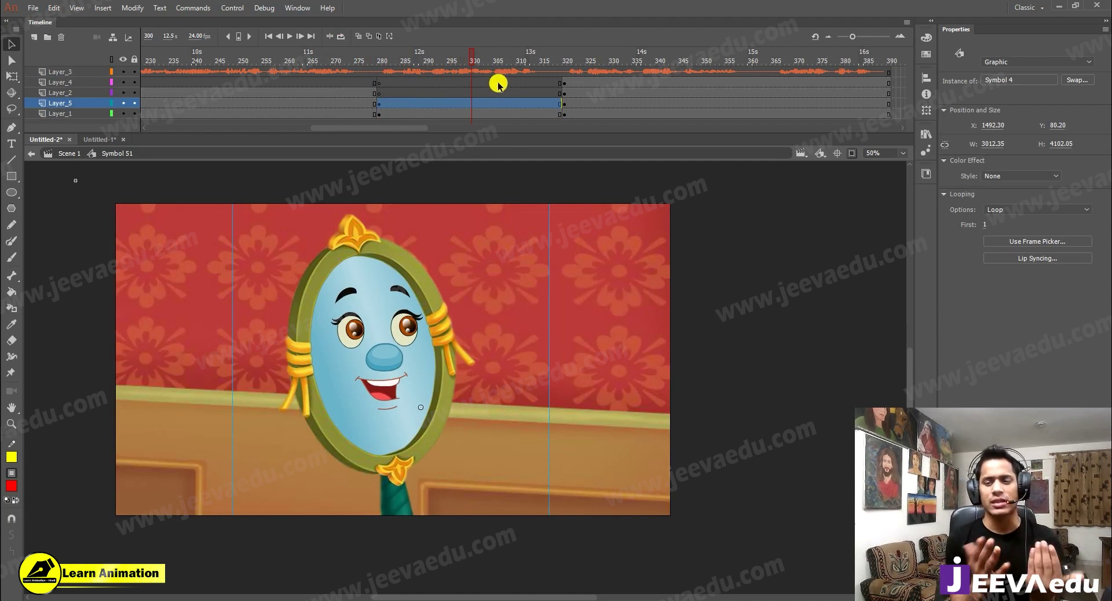
Step: Play the scene past the mirror shot and insert keyframes at frame 364 on Layer_4, Layer_2, Layer_5 and Layer_1
key(Return)
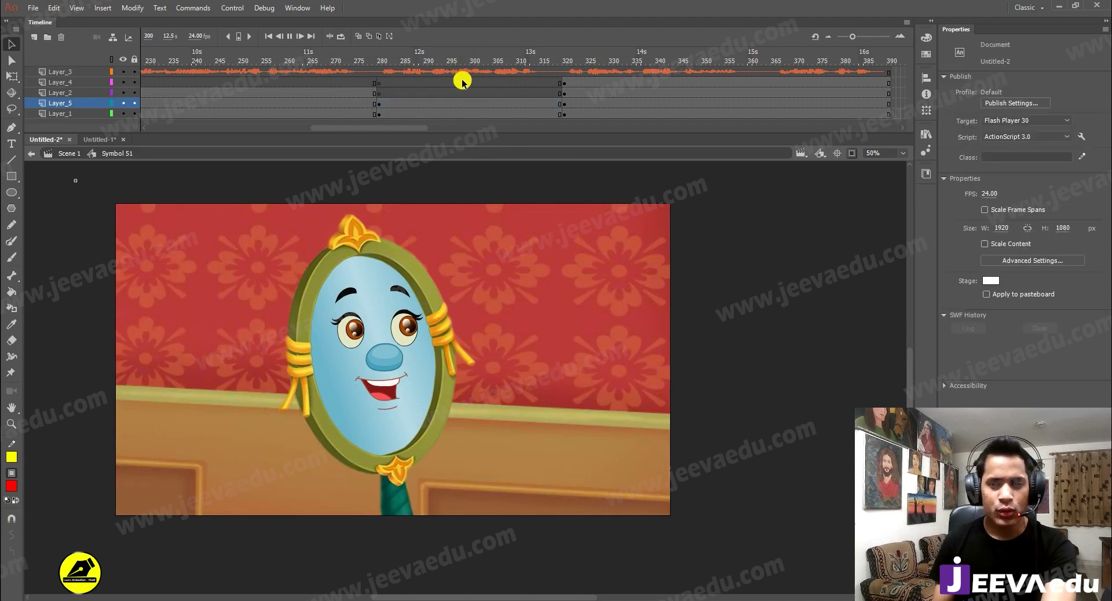
click(571, 100)
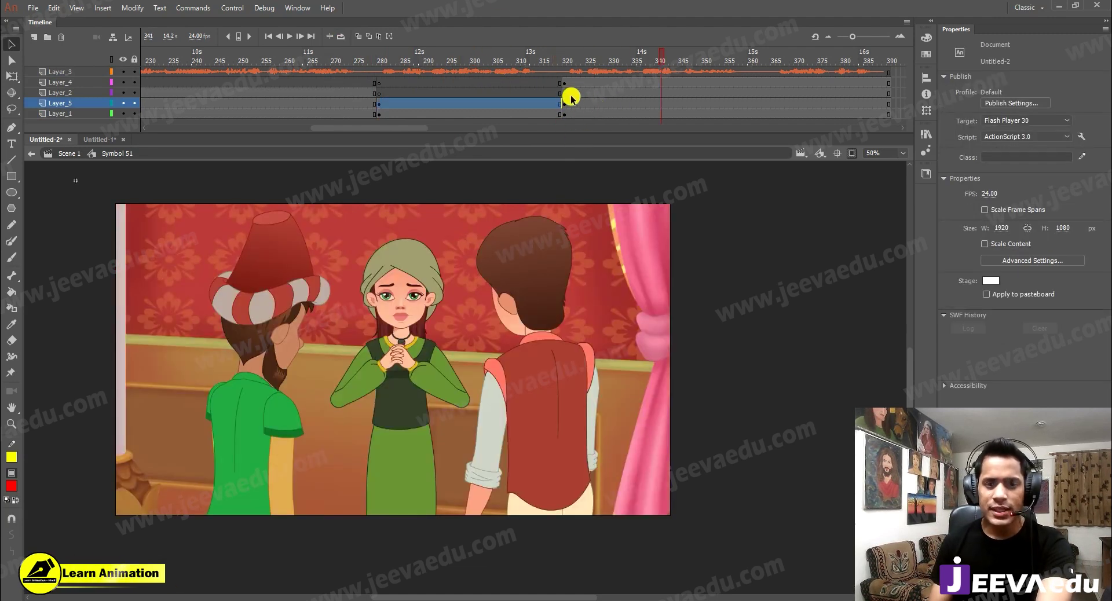
key(Return)
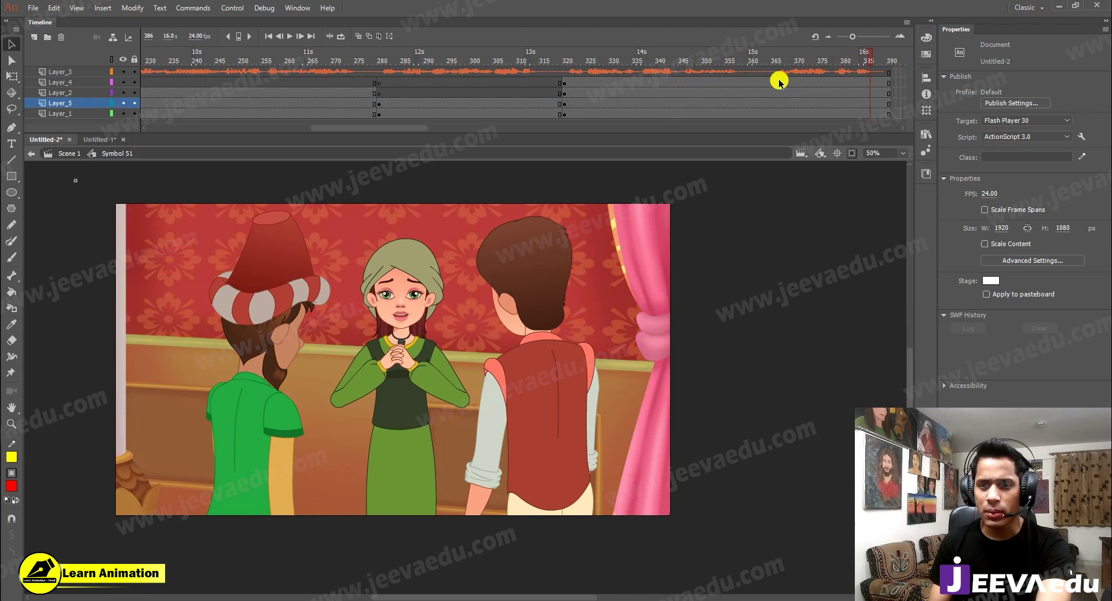
drag(769, 82, 769, 113)
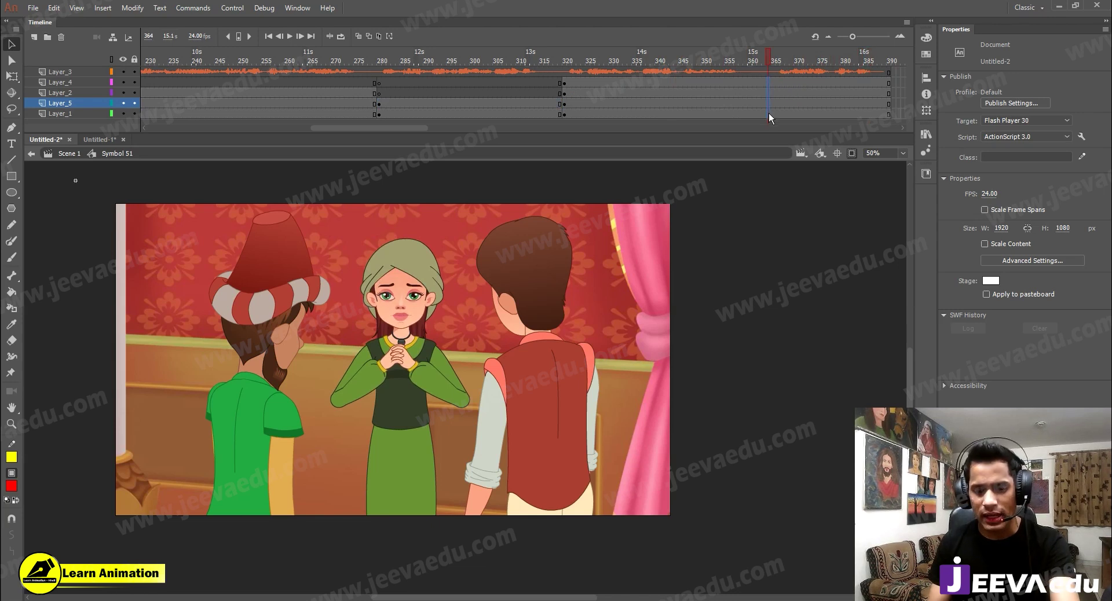
key(F6)
Step: Clear the existing shot at frame 320 by replacing its keyframes with blank ones on the four artwork layers
drag(573, 83, 574, 110)
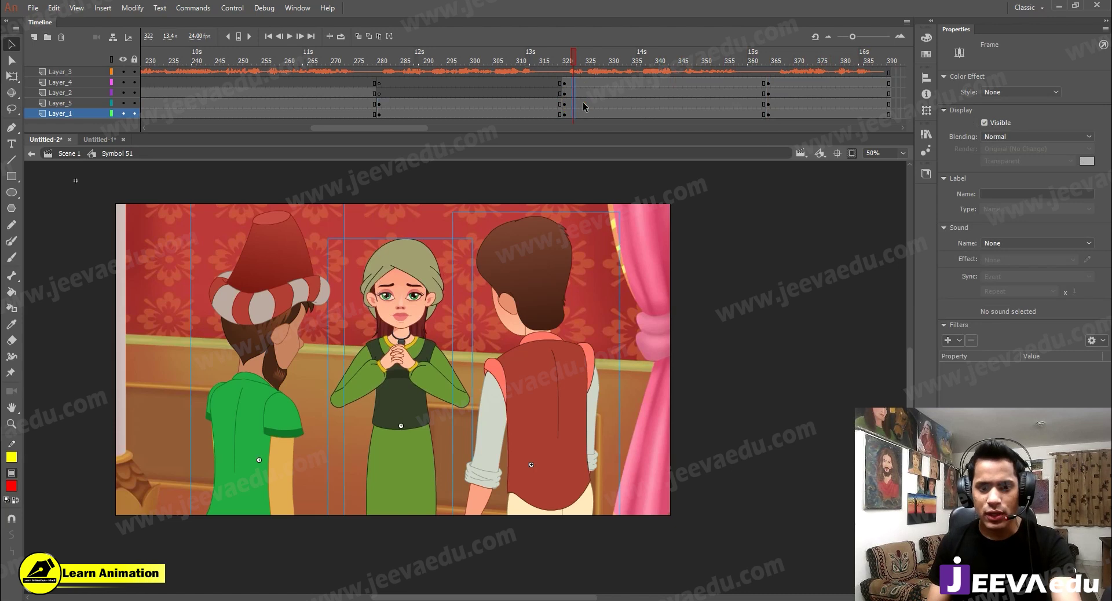
click(568, 102)
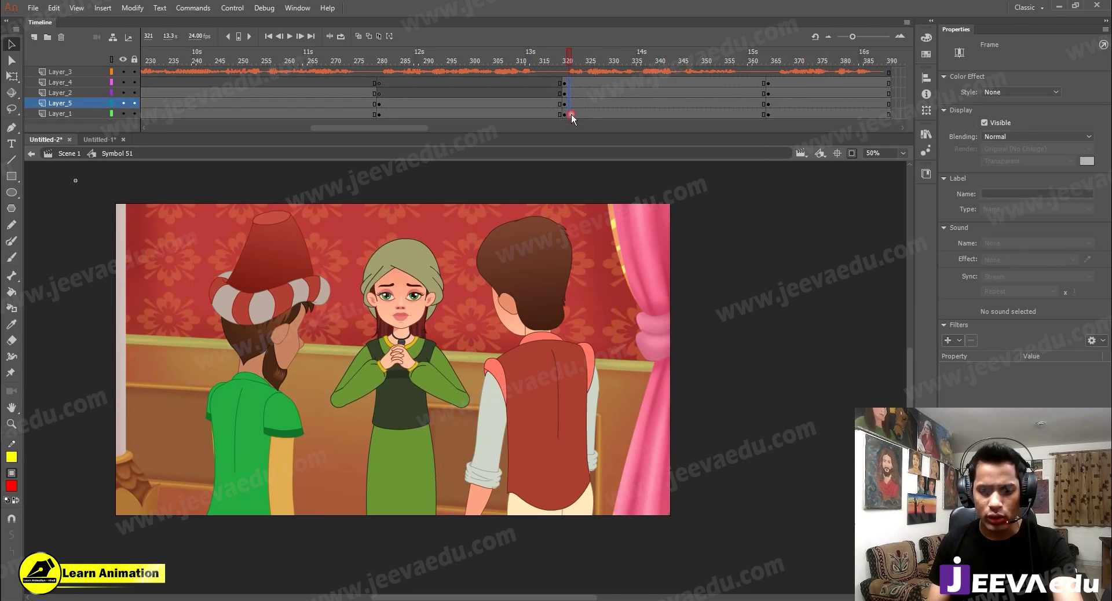
drag(572, 114, 569, 82)
key(F7)
click(565, 102)
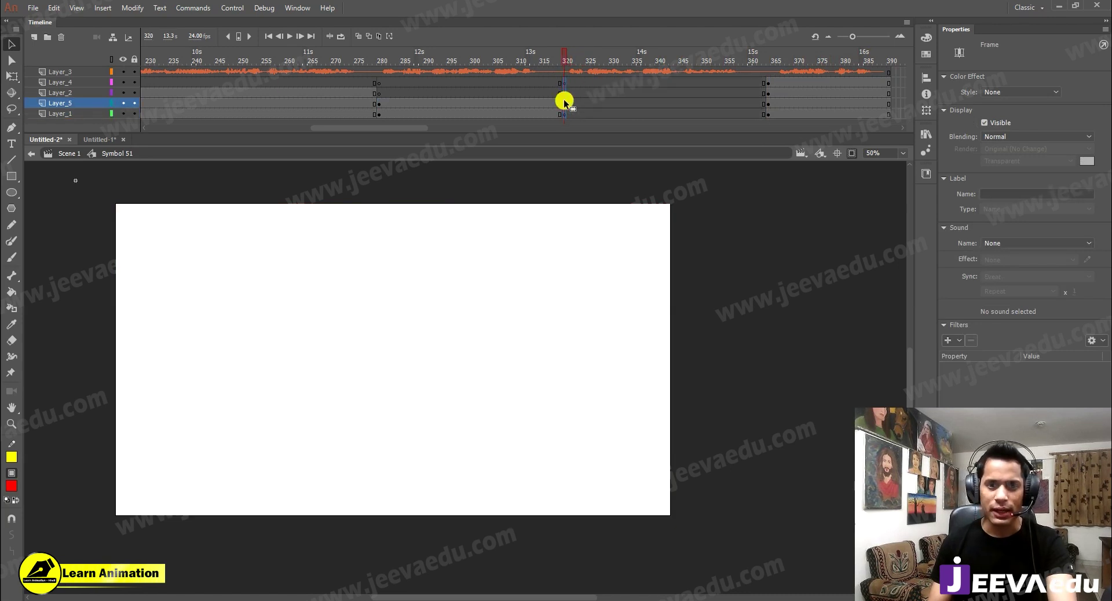
Step: Copy the side-view shot of all three characters from the keyframe around frame 165 and paste it at frame 320
drag(290, 60, 254, 61)
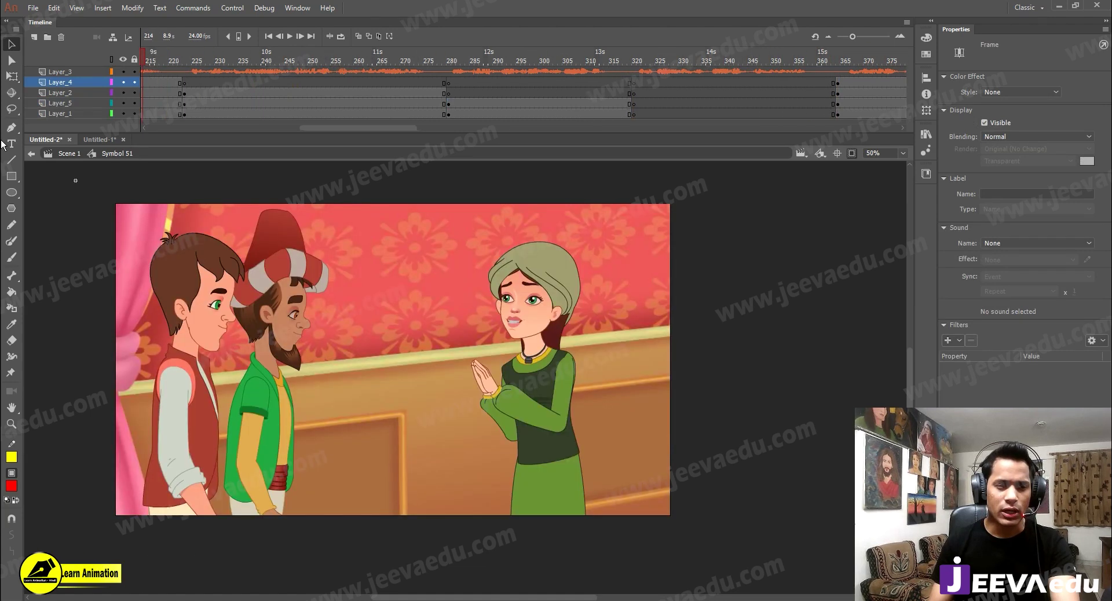
drag(3, 146, 185, 119)
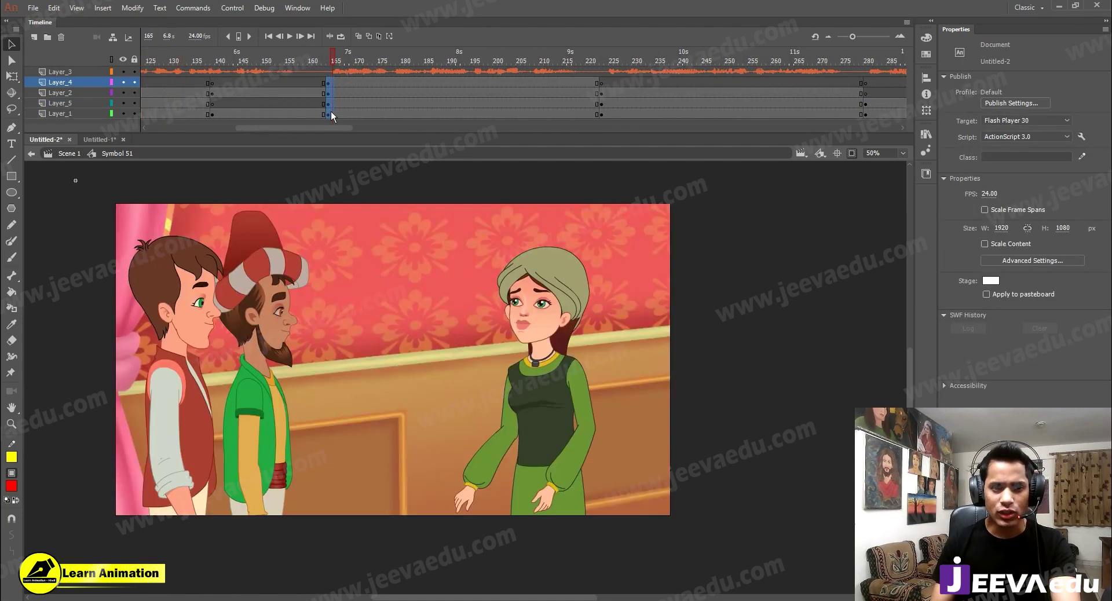
click(329, 111)
drag(713, 103, 751, 100)
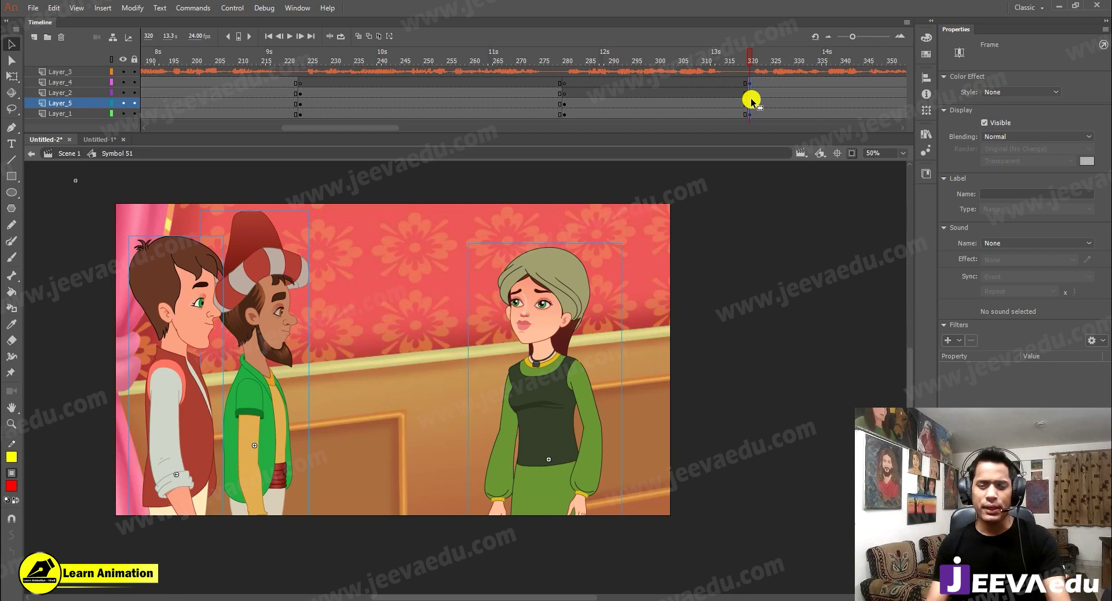
Step: Play the pasted side-view shot and check the cut from the mirror shot into it at frame 320
key(Return)
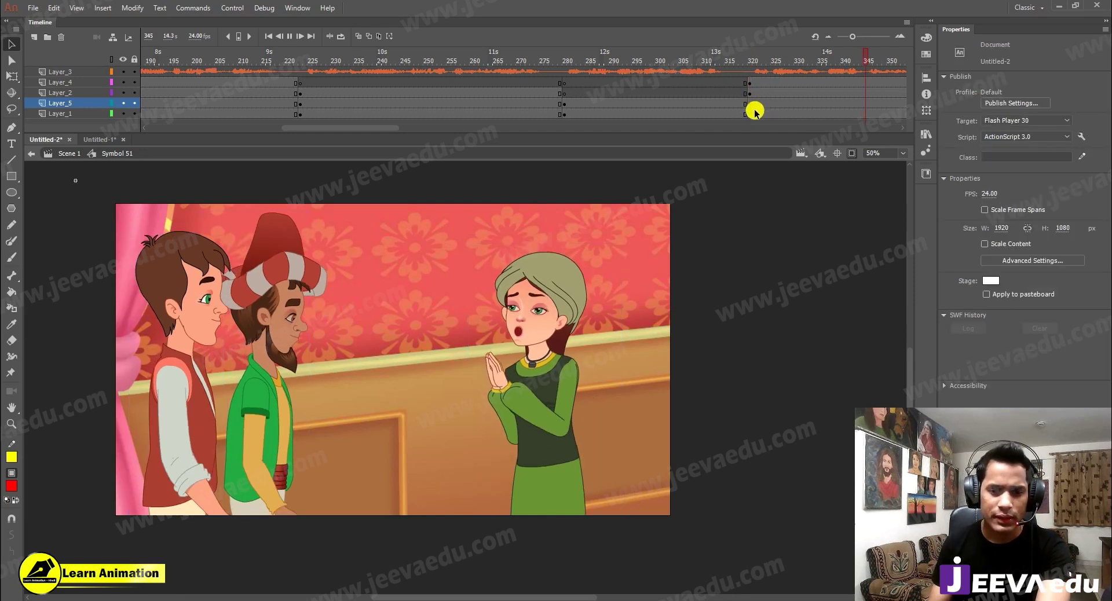
drag(209, 103, 2, 106)
key(Return)
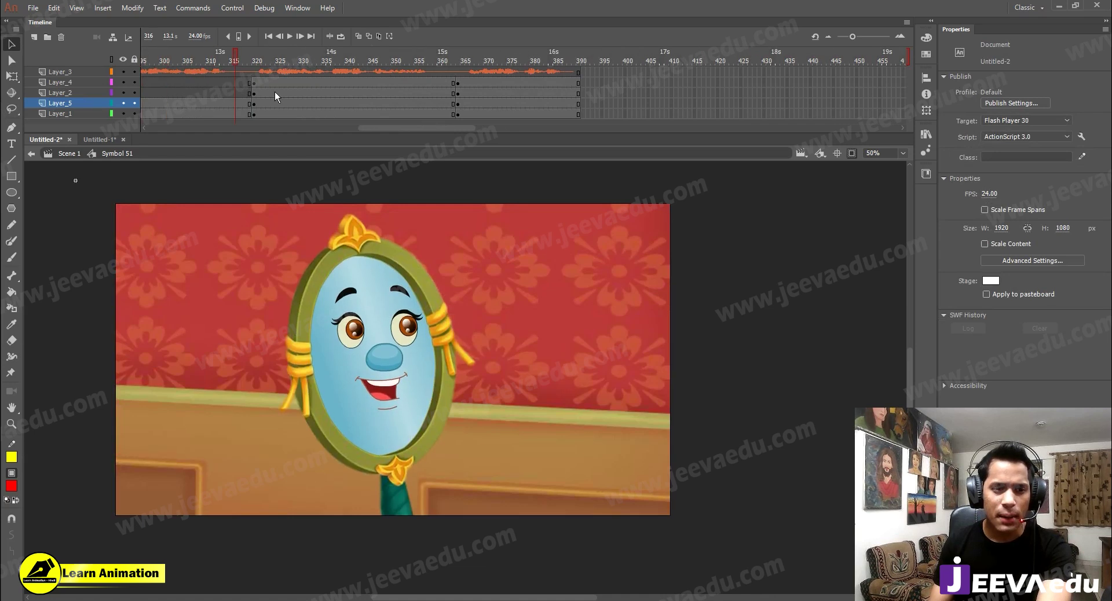
click(283, 90)
drag(284, 90, 254, 92)
Step: Find the folded-hands pose inside the woman's Symbol 75 copy and set her loop's first frame to 41 in the side-view shot
click(621, 539)
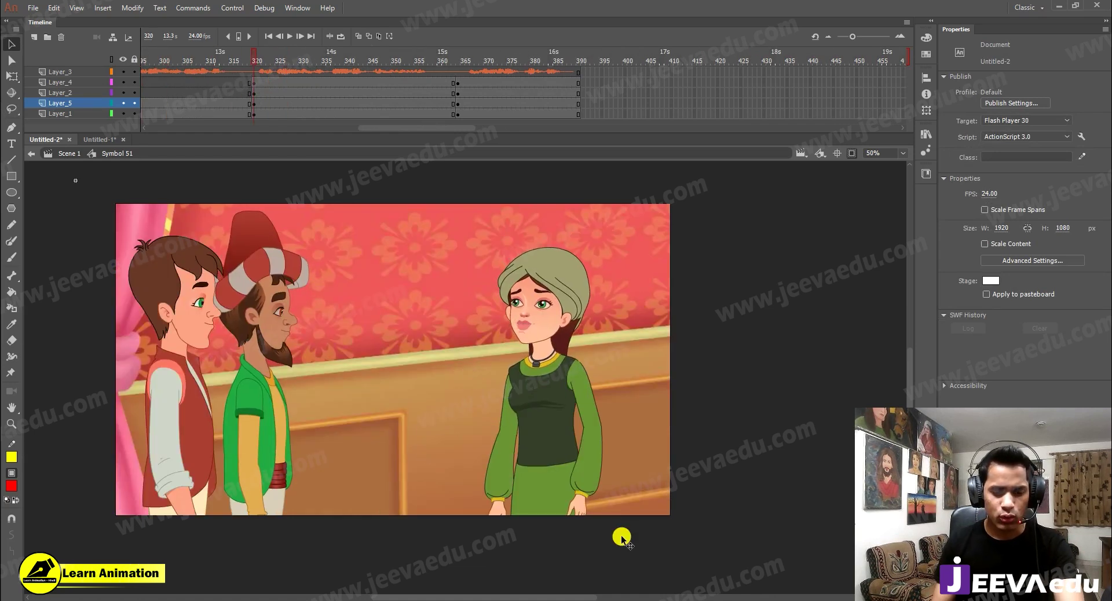
double_click(560, 409)
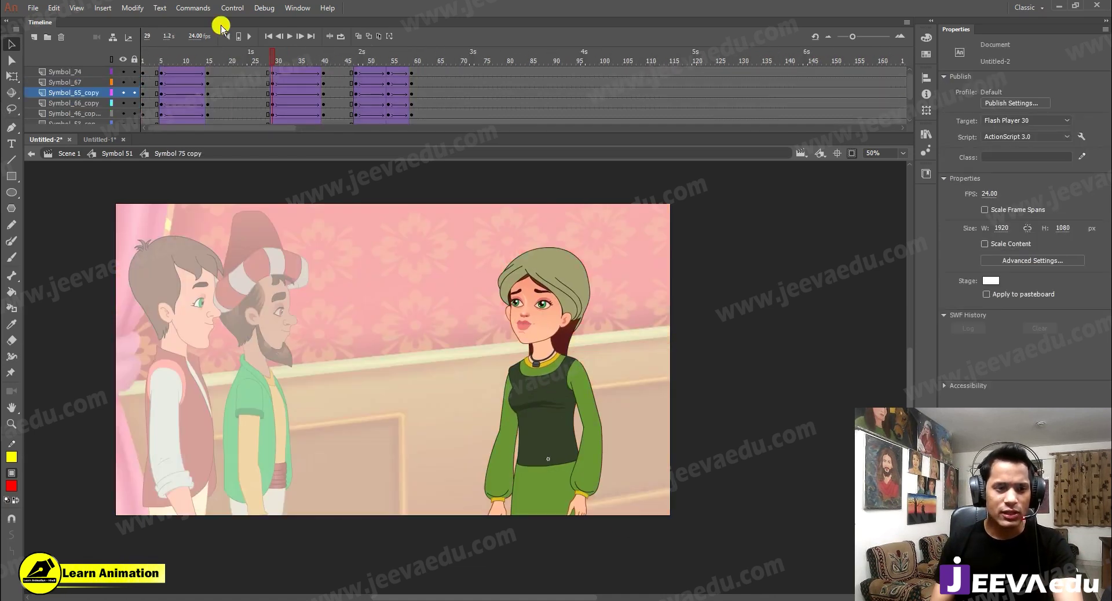
click(296, 61)
key(Return)
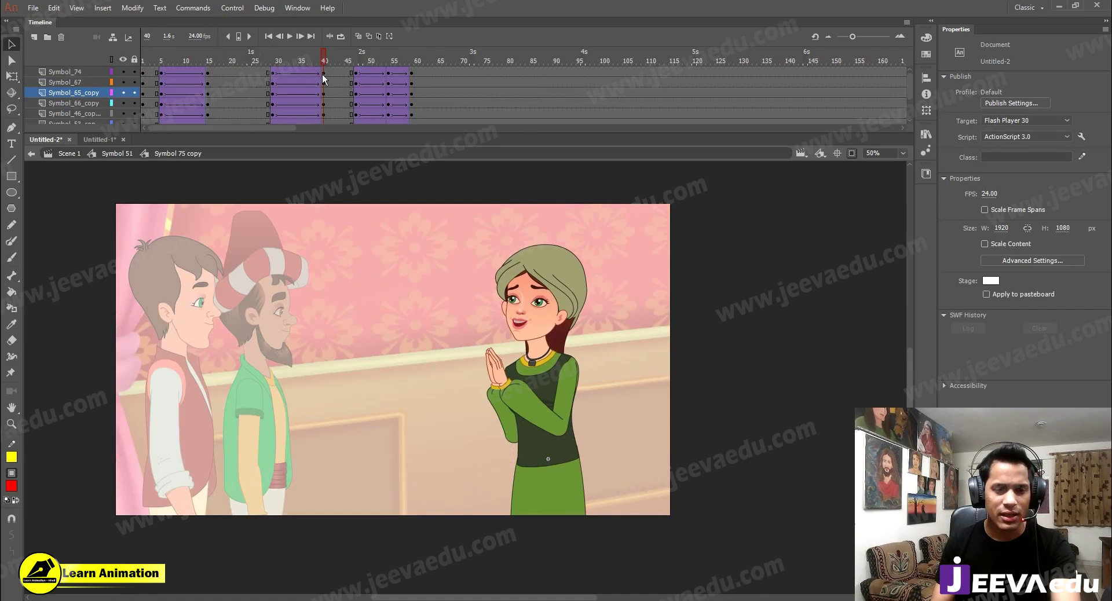
click(360, 62)
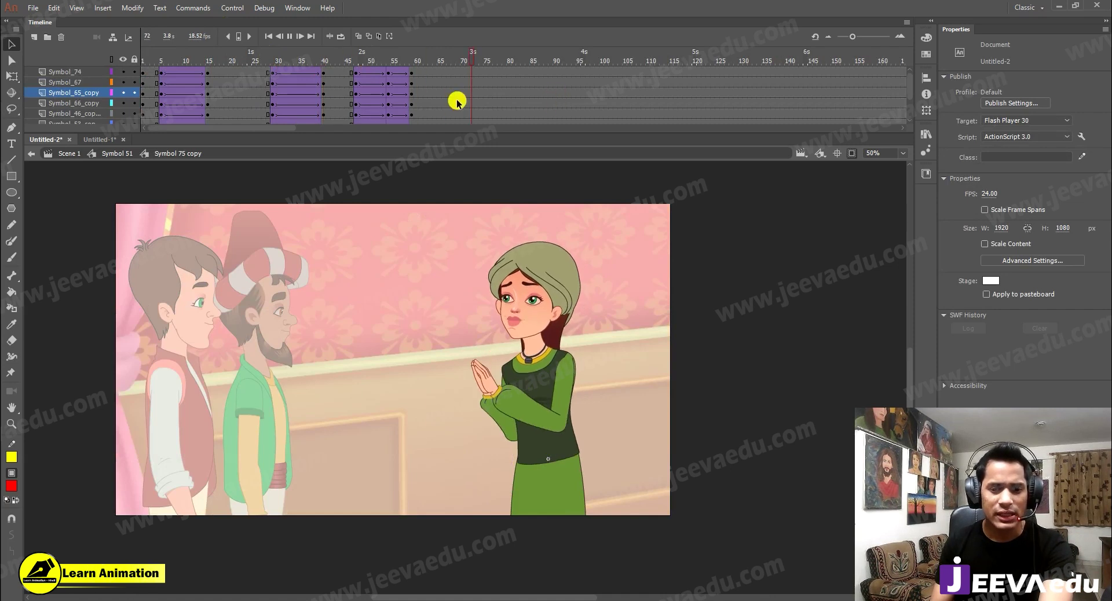
click(339, 90)
click(327, 82)
click(325, 64)
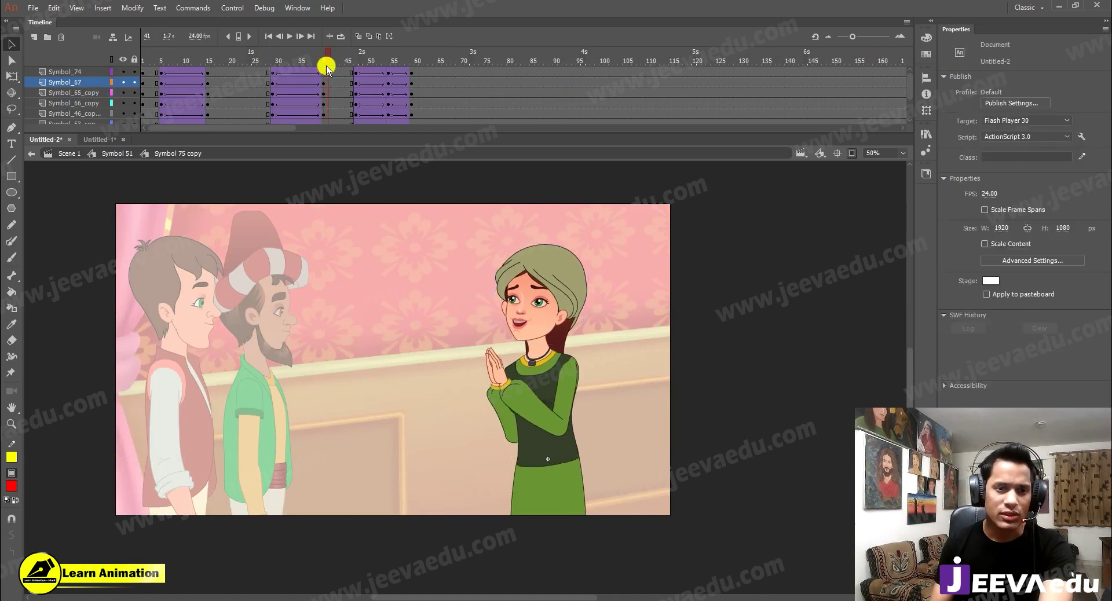
click(114, 155)
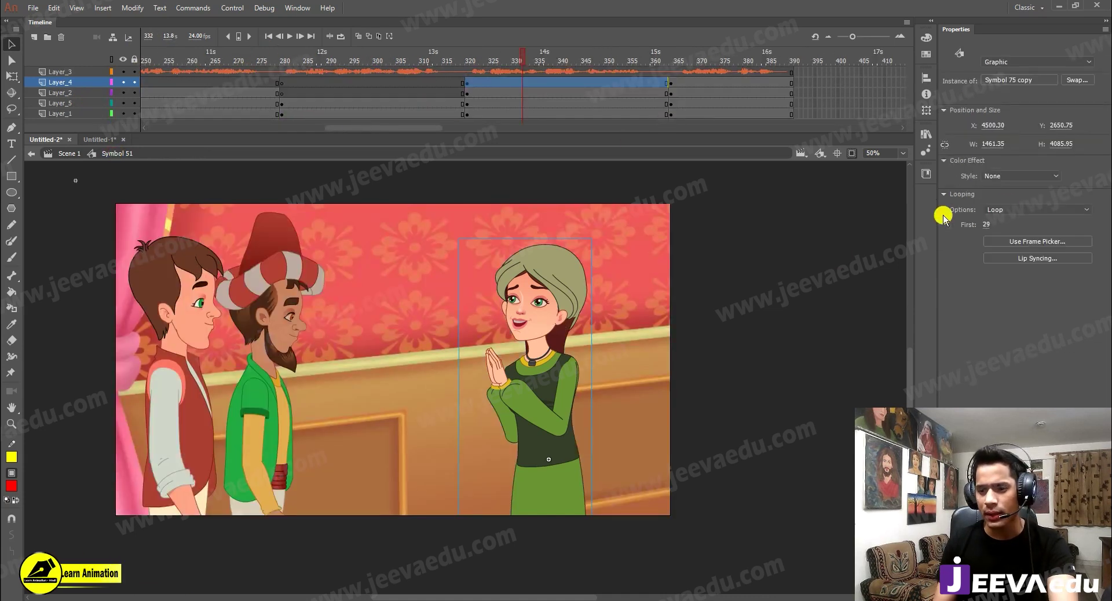
text(41)
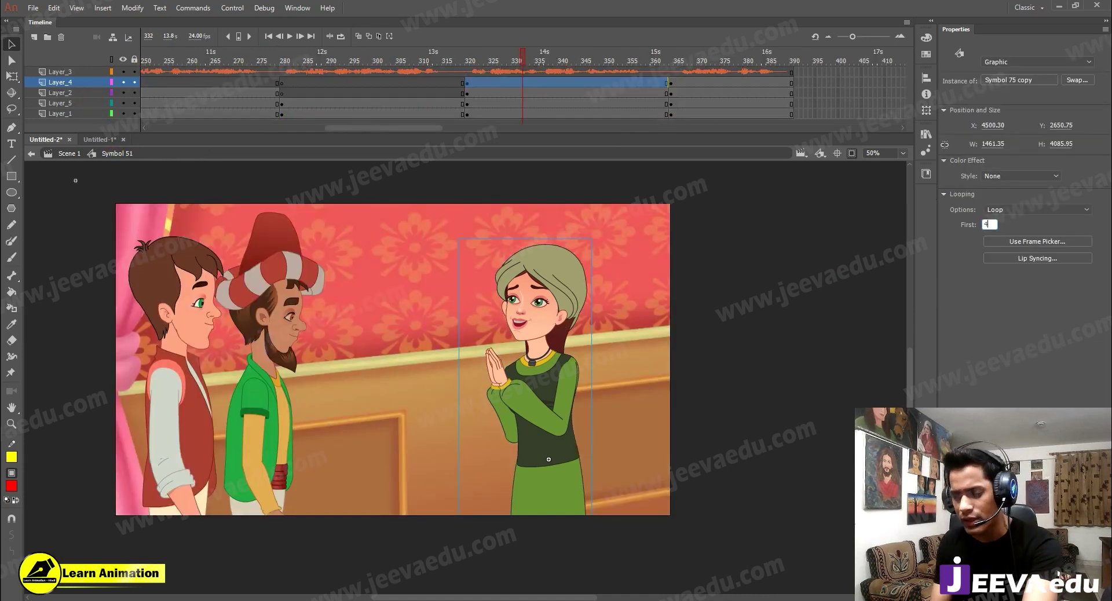
key(Return)
Step: Play the scene from frame 316 through the side-view shot and the closing shot from behind the two men
click(449, 84)
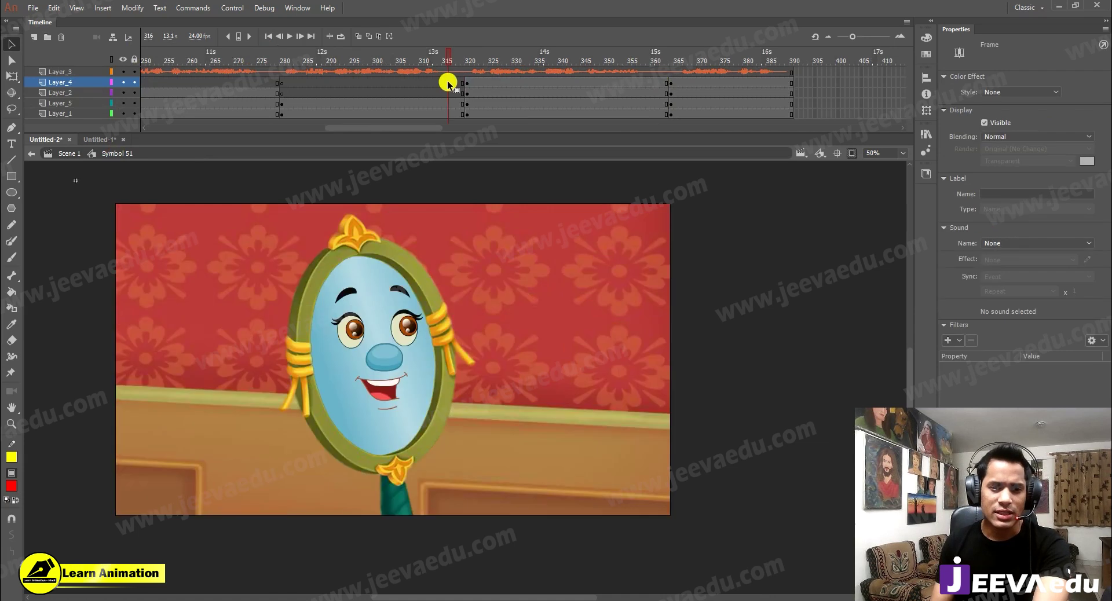
key(Return)
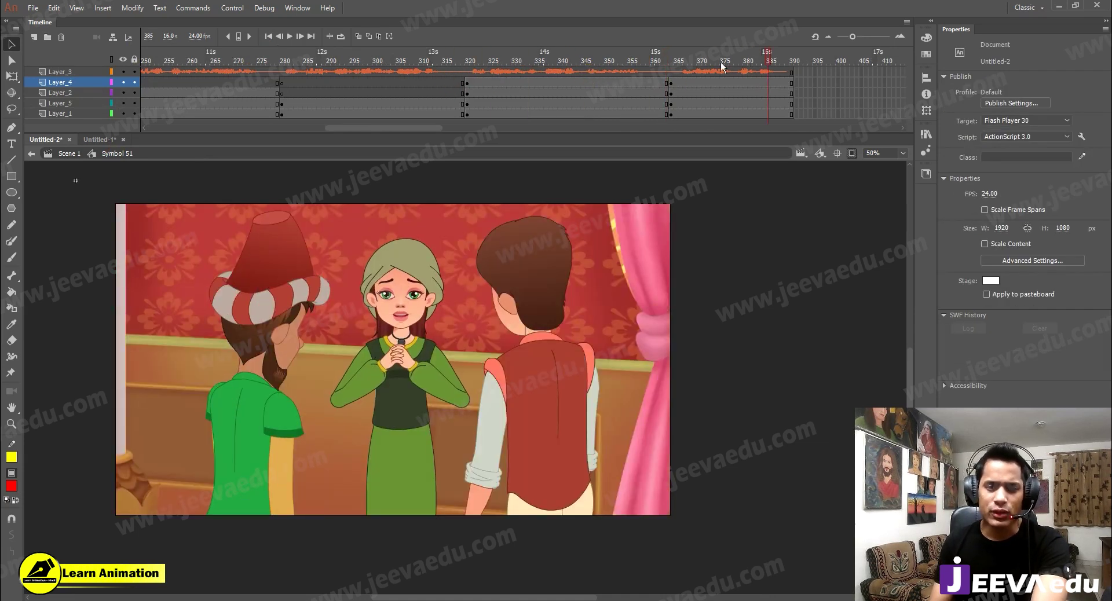
click(566, 60)
key(Return)
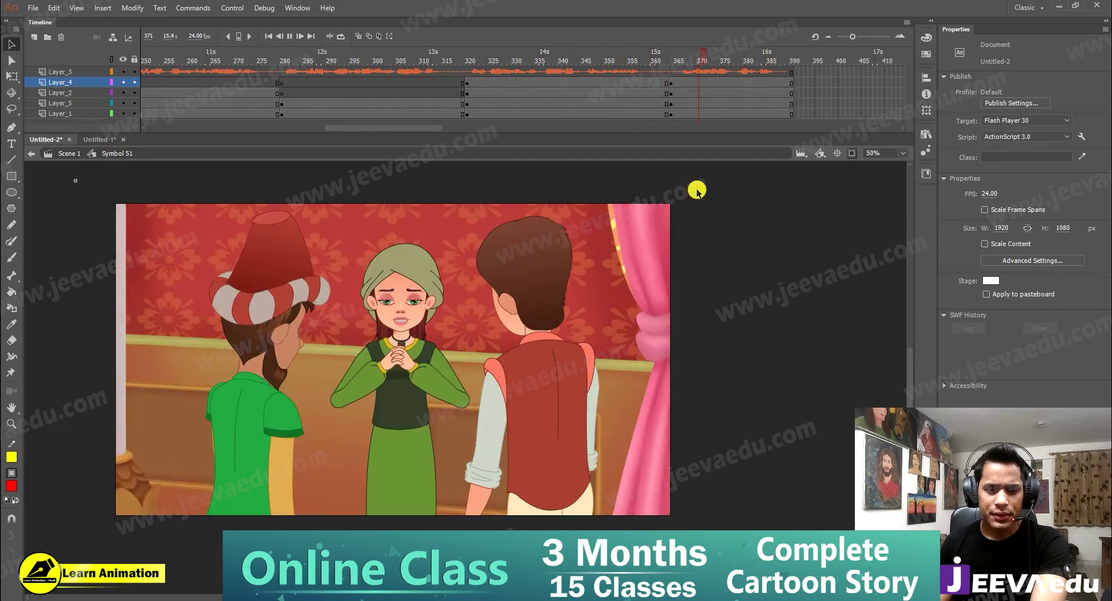
Step: Set the turbaned man's loop on Layer_2 to start at frame 1 in the closing shot and play it
click(313, 383)
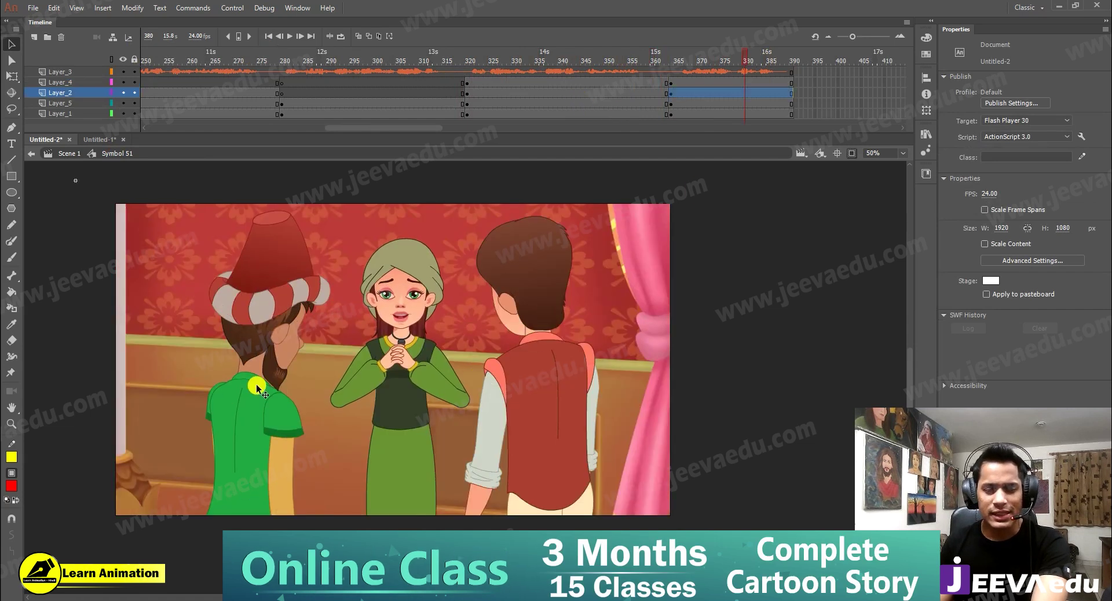
drag(987, 225, 678, 243)
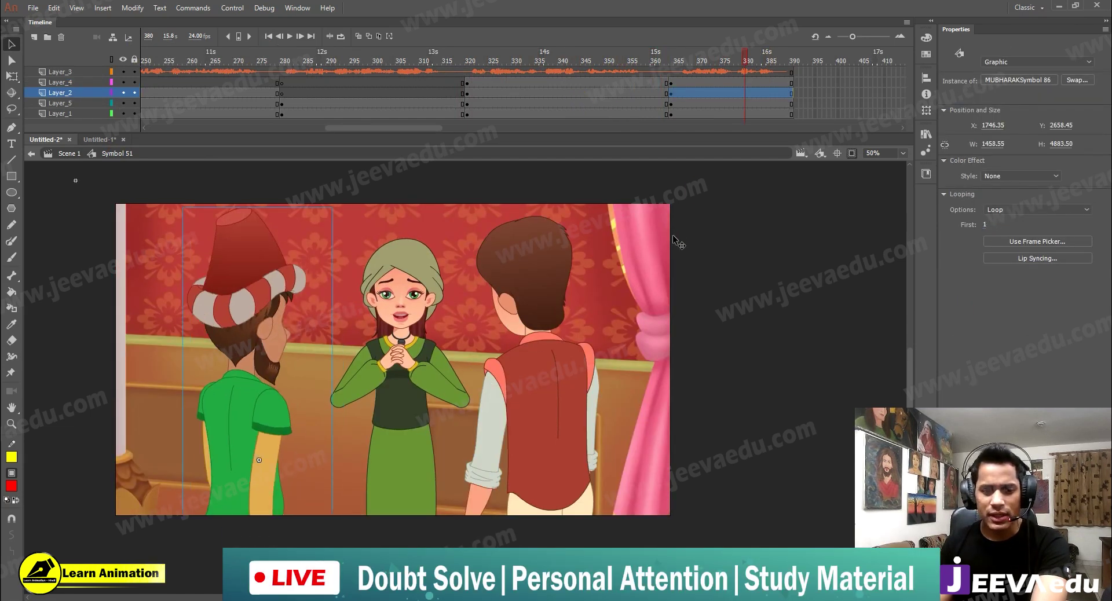
click(671, 76)
key(Return)
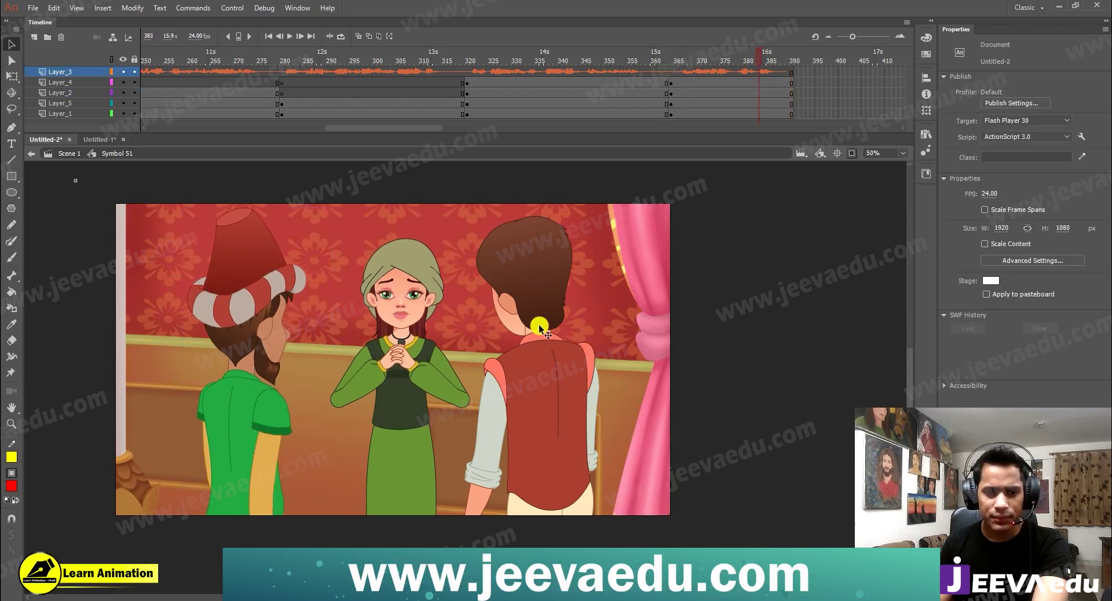
Step: Check the turbaned man's symbol for a resting pose, set his loop's first frame to 24, and play the closing shot
double_click(253, 353)
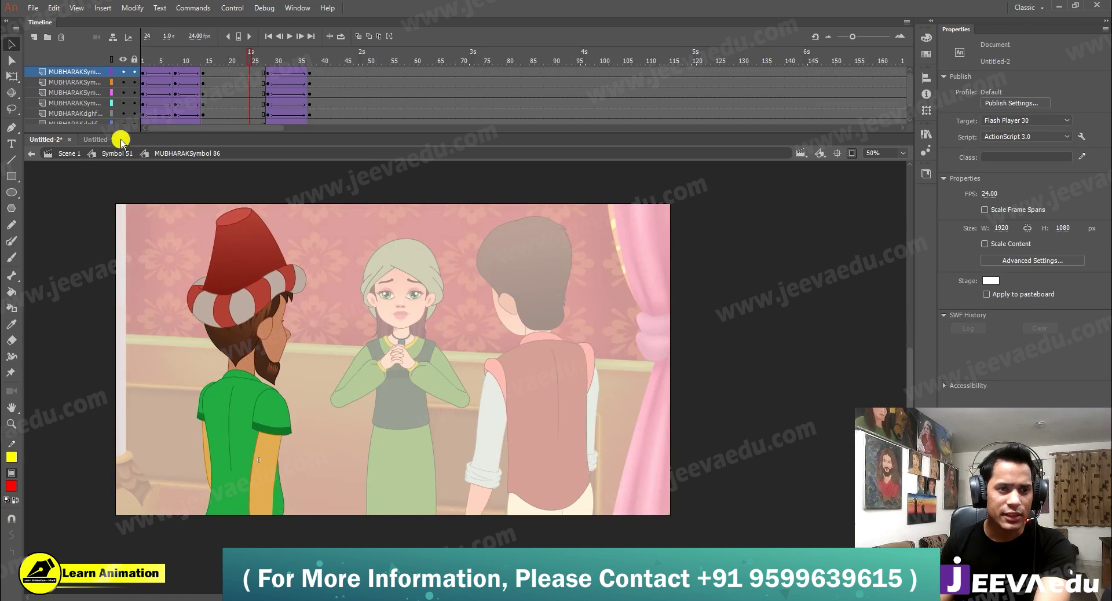
click(102, 153)
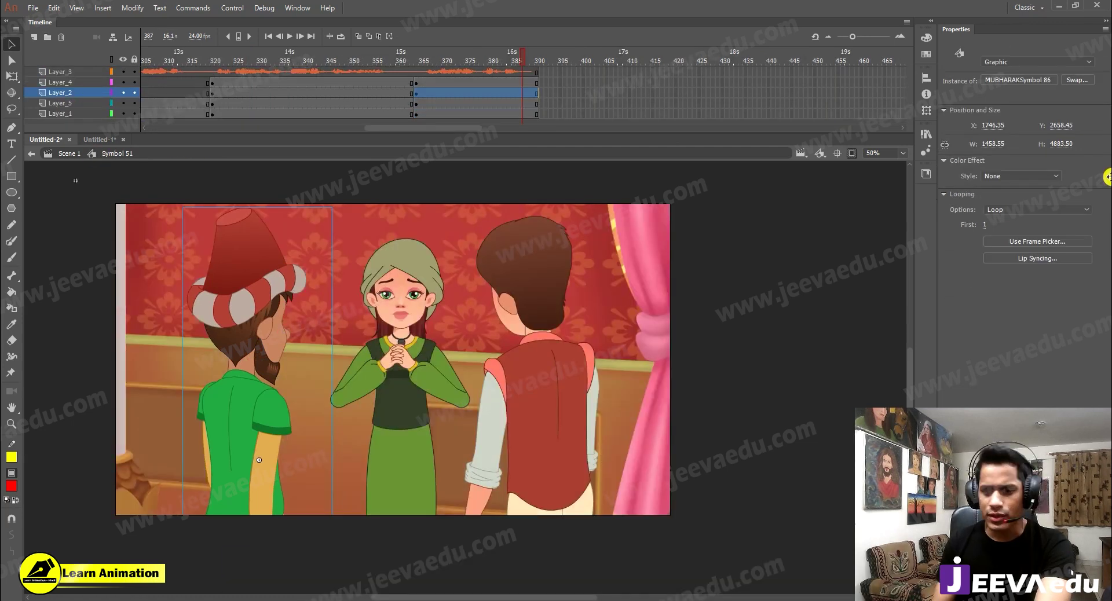
click(987, 225)
text(24)
key(Return)
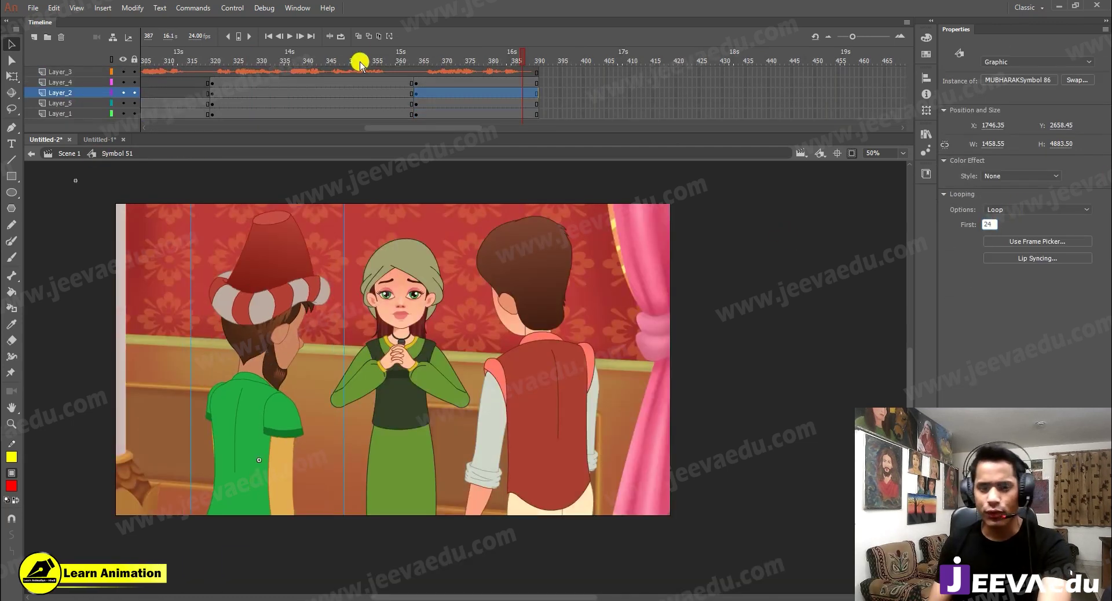
click(419, 71)
key(Return)
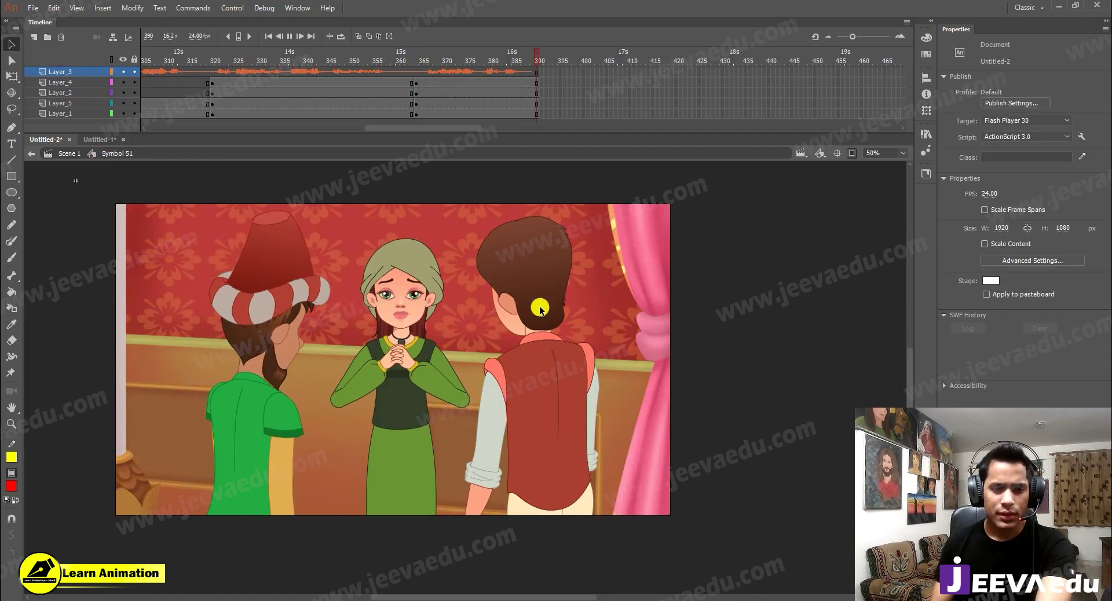
Step: Check the red-vested man's Symbol 66 for a resting pose, set his loop's first frame to 20, and play the closing shot
click(531, 294)
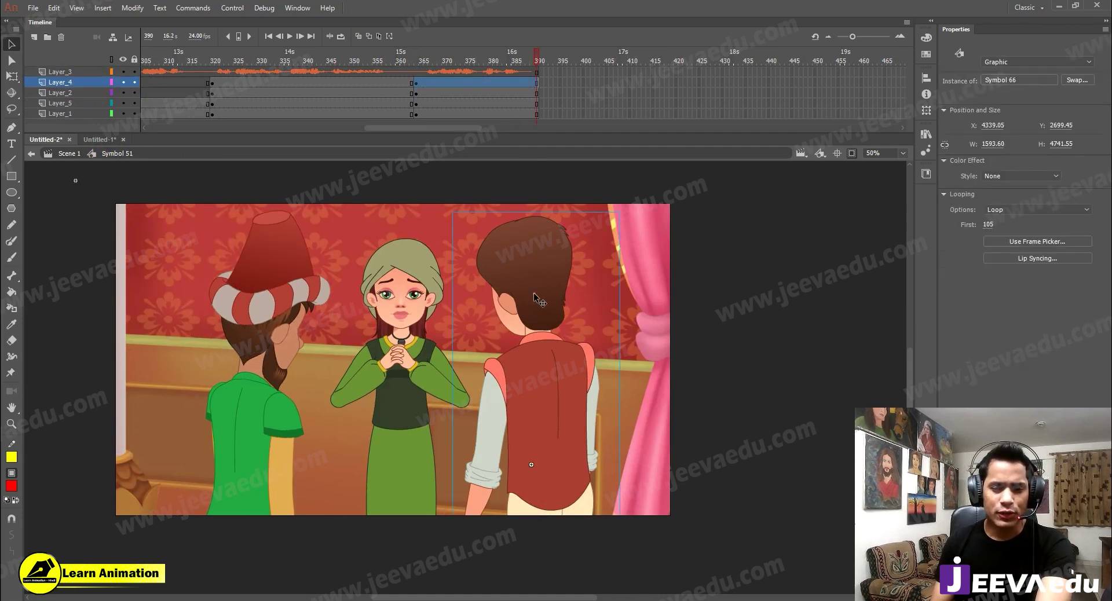
double_click(534, 293)
click(278, 107)
drag(245, 129, 314, 129)
drag(203, 130, 143, 131)
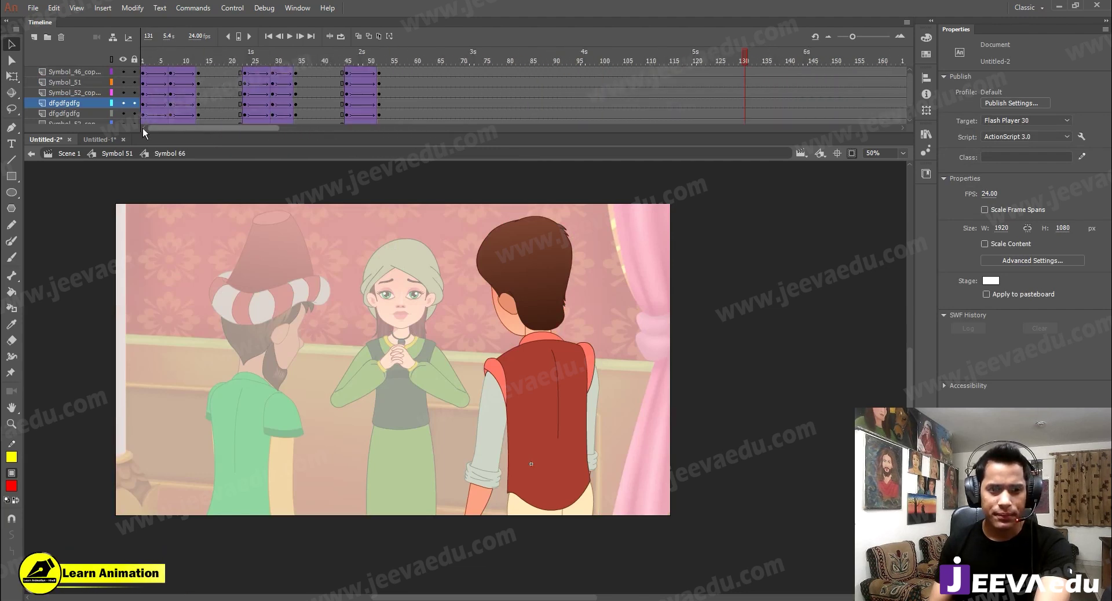
click(233, 72)
key(Return)
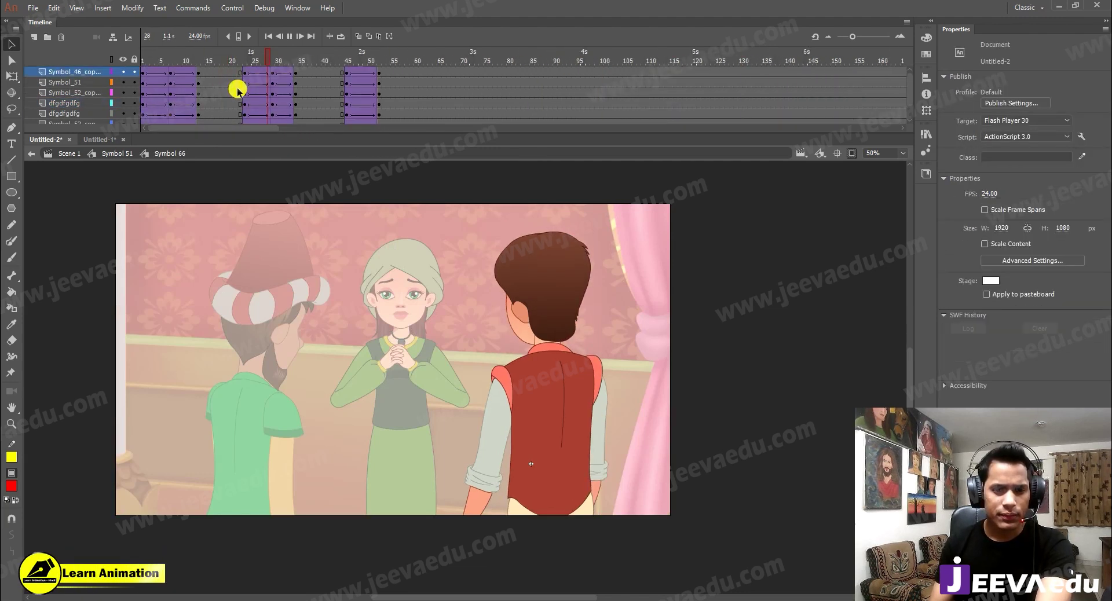
click(232, 72)
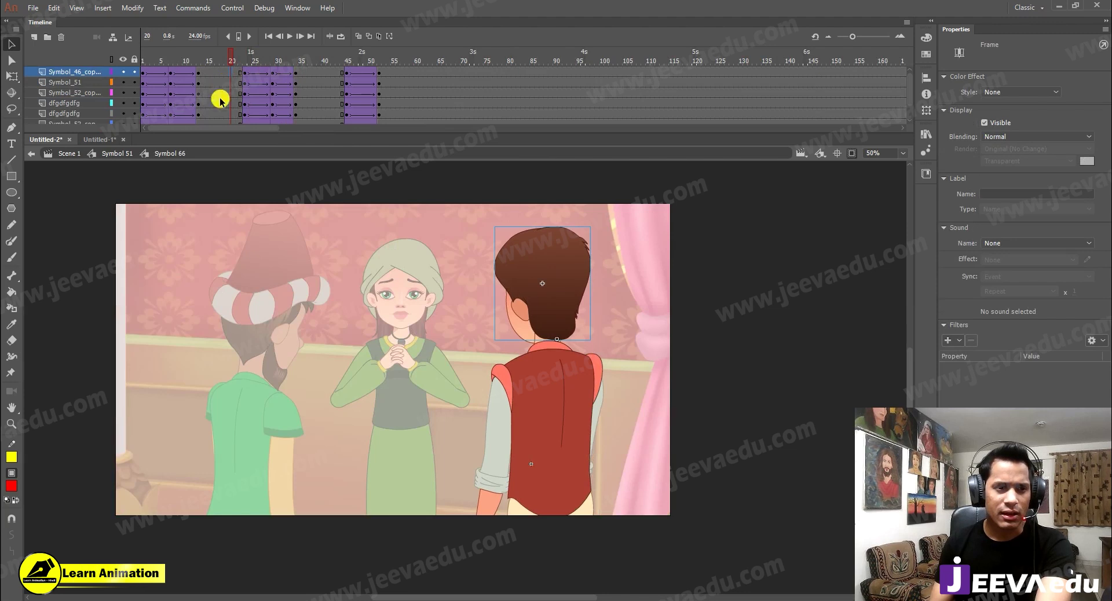
click(105, 150)
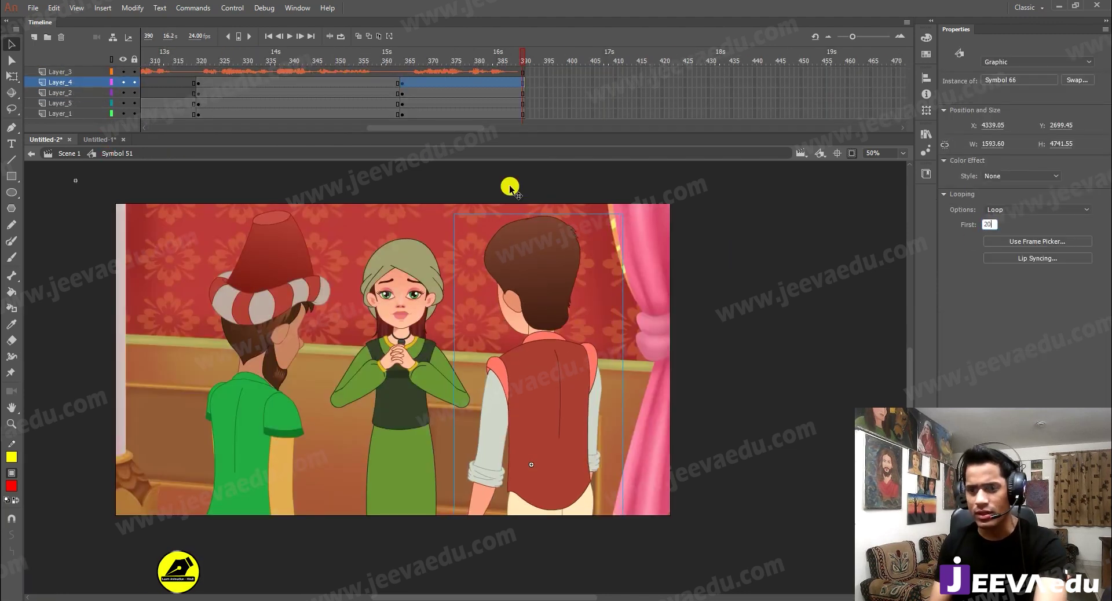
click(399, 73)
key(Return)
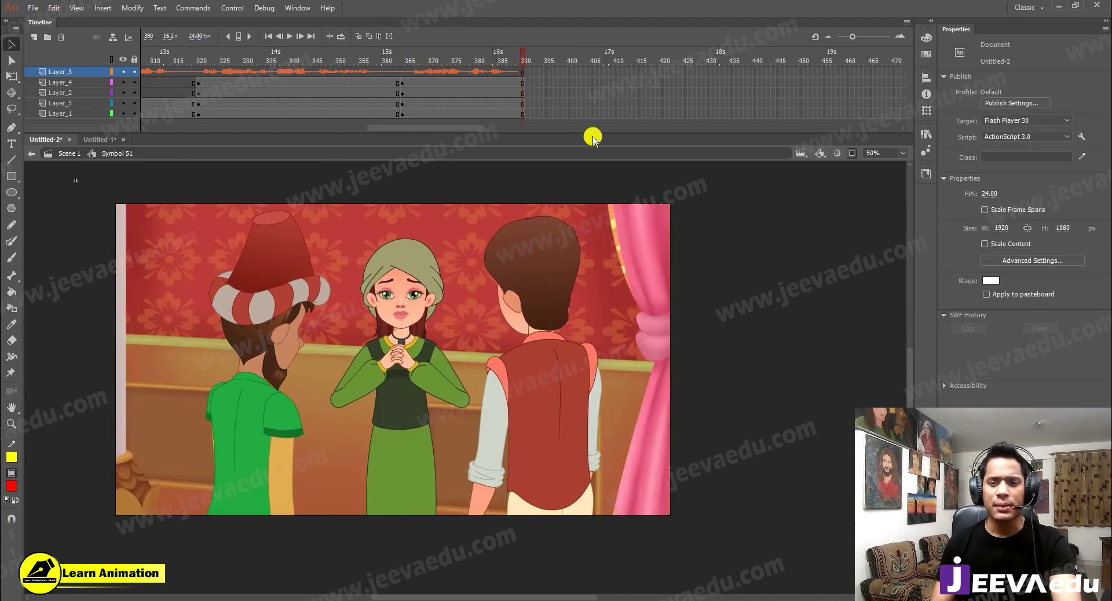
Step: Make the timeline area taller and play the scene from its beginning
drag(593, 134, 596, 149)
drag(459, 144, 222, 151)
click(155, 57)
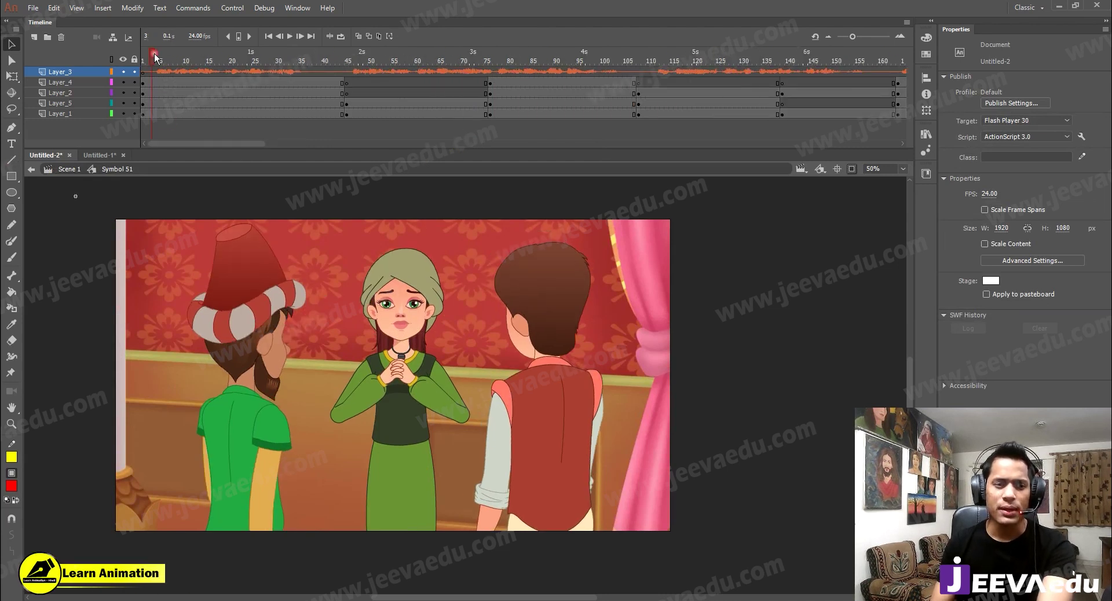
key(Return)
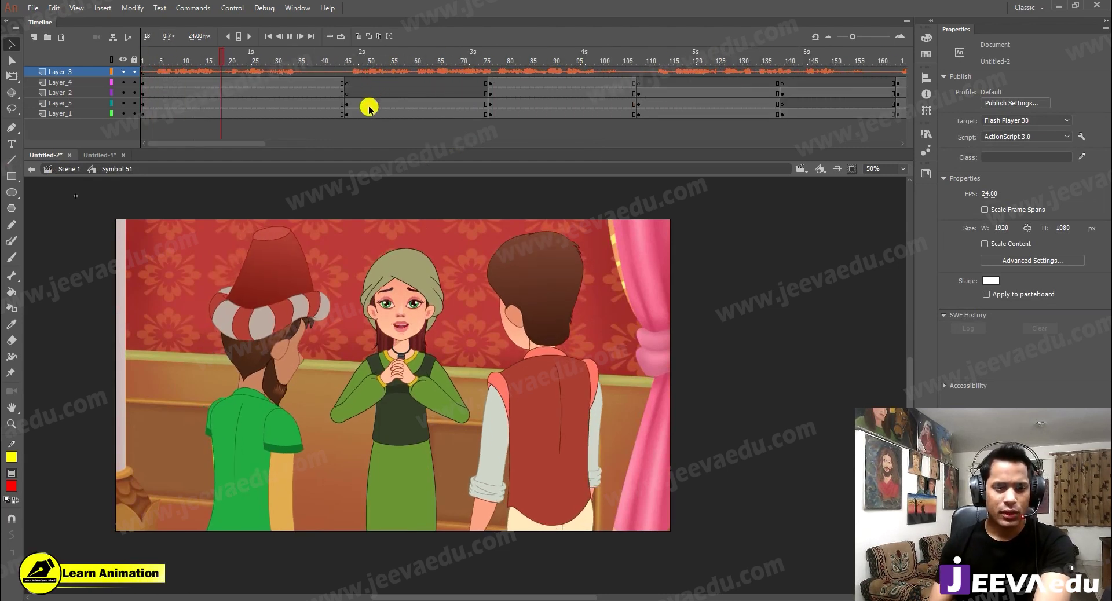
Step: Add keyframes at frame 44 on Layer_4, Layer_2, Layer_5 and Layer_1 and create classic tweens across the first shot
click(341, 84)
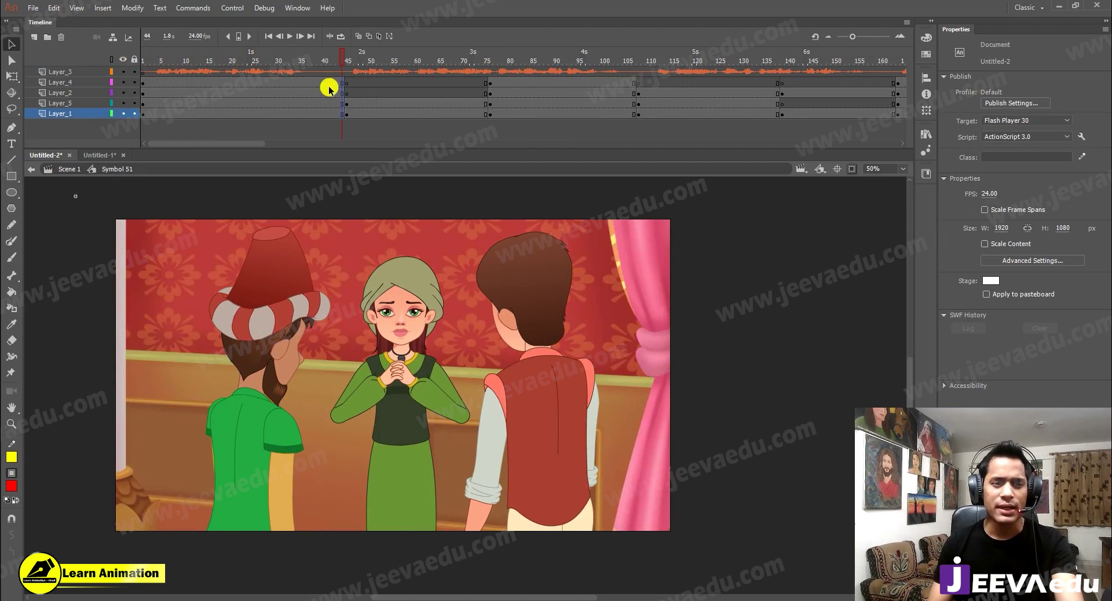
click(328, 85)
drag(328, 86, 292, 113)
right_click(305, 97)
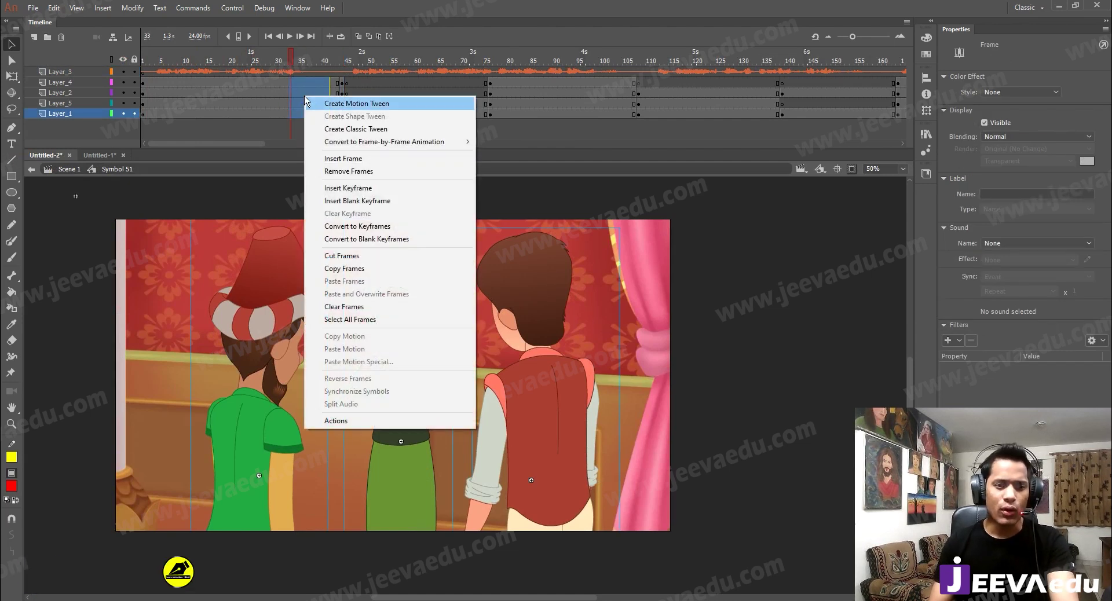
click(320, 129)
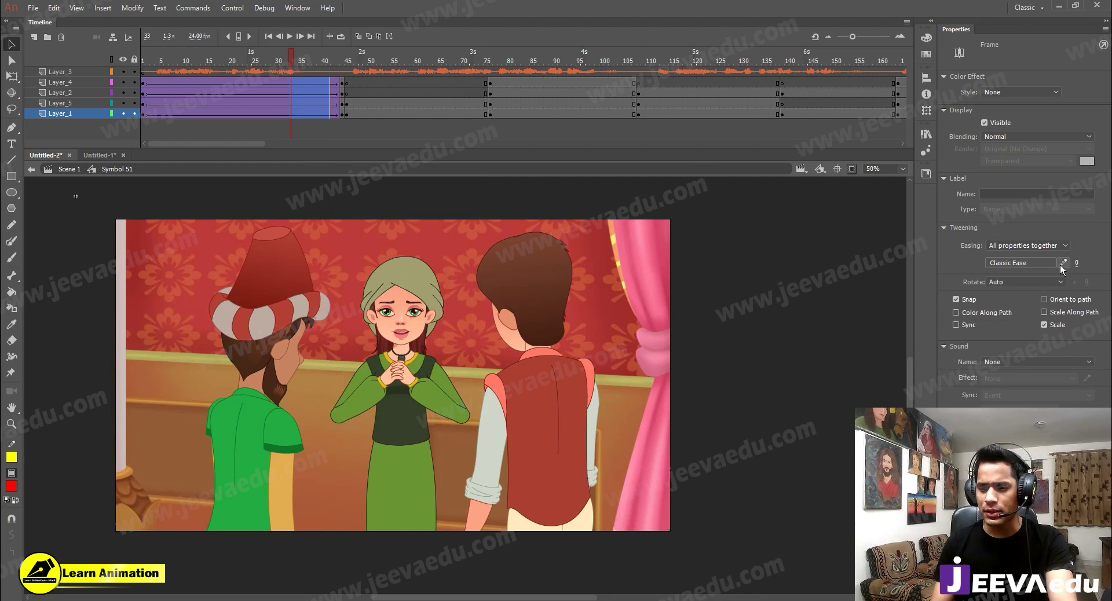
Step: Give the first shot's tweens a custom ease with a slow start and slow end, and save it as My Ease 1
click(1064, 264)
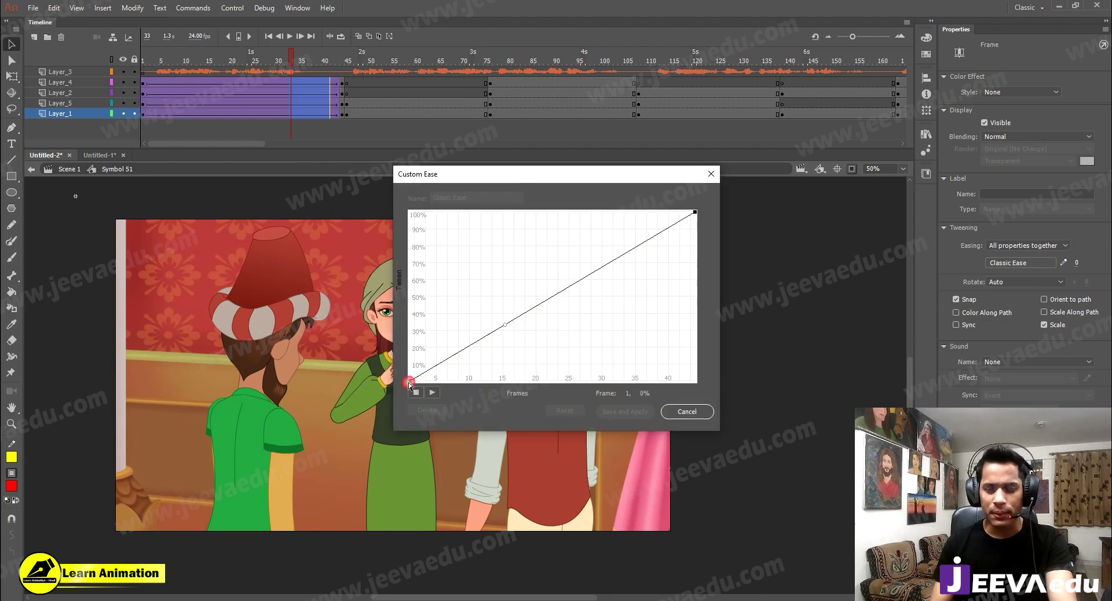
drag(510, 326, 517, 406)
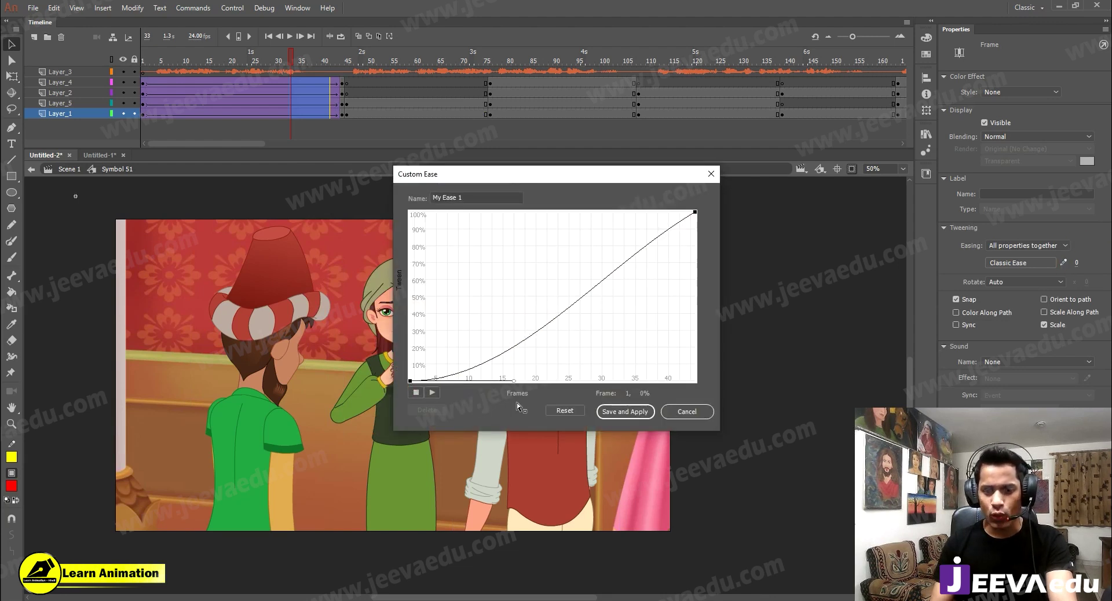
click(697, 214)
drag(612, 267, 589, 206)
click(625, 412)
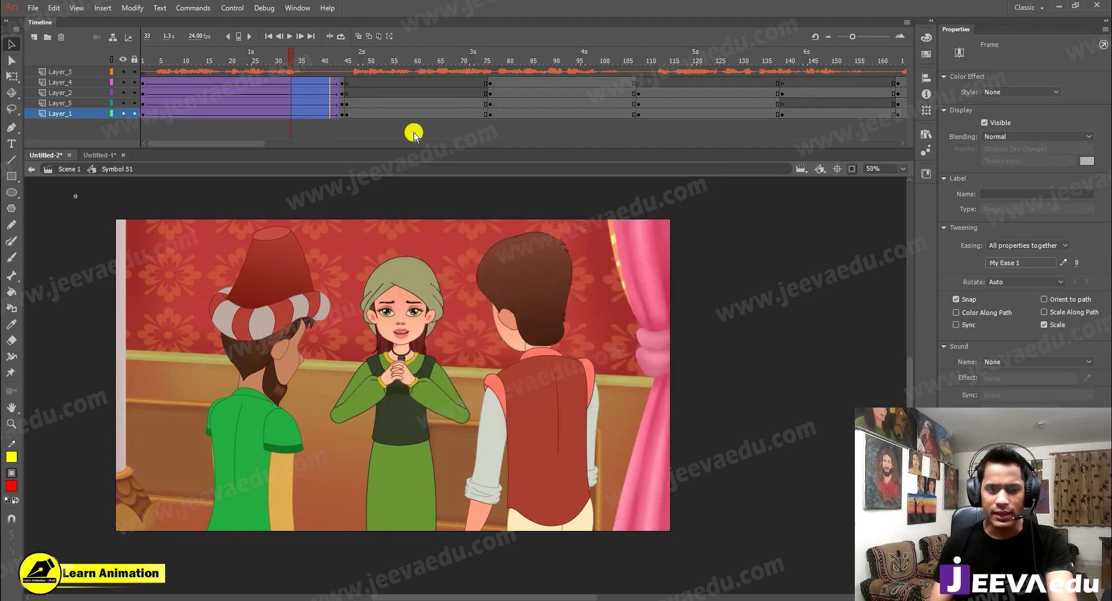
Step: At frame 44, scale all characters and the background to 105% and shift them slightly down
drag(339, 126, 341, 131)
key(ctrl+a)
key(ctrl+alt+s)
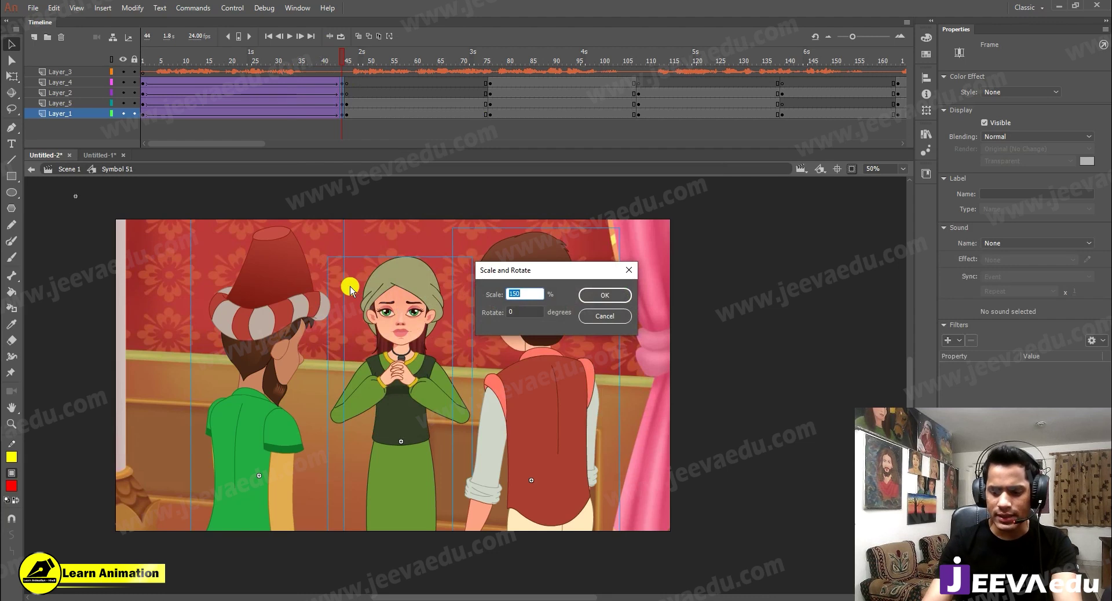
text(105)
key(Return)
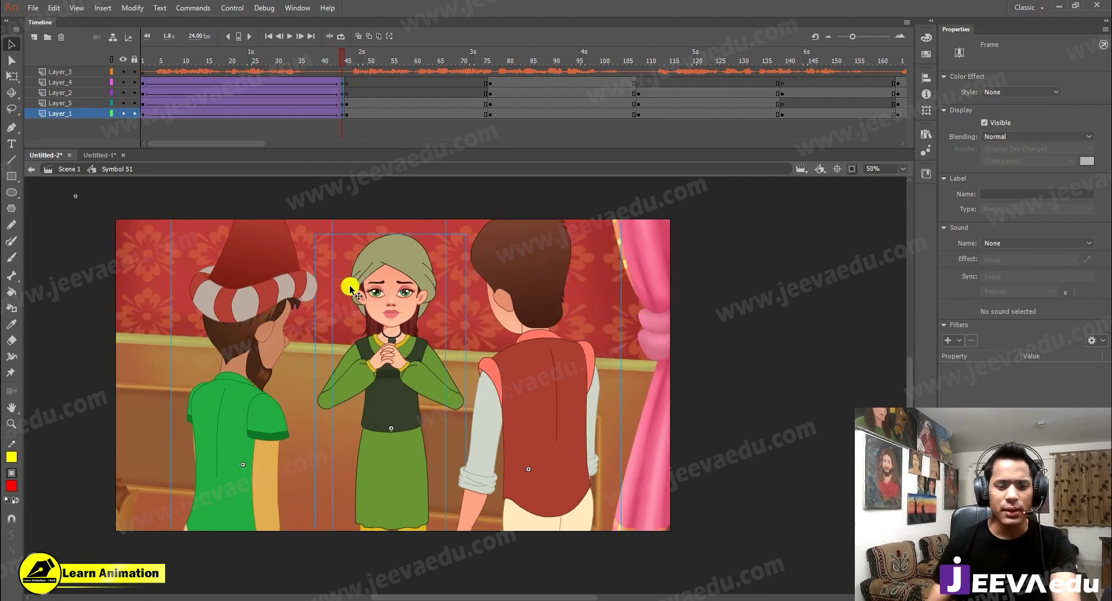
drag(350, 285, 350, 300)
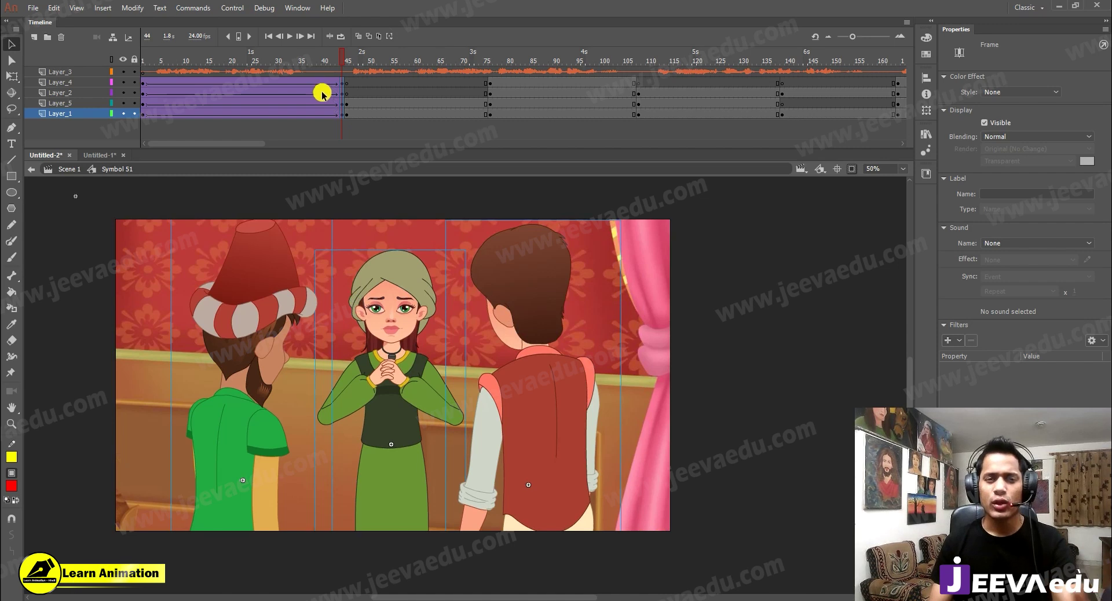
Step: Spread the men apart at frame 44, moving the turbaned man left to X 1436.25 and the red-vested man right to X 4461.25
drag(313, 61, 286, 120)
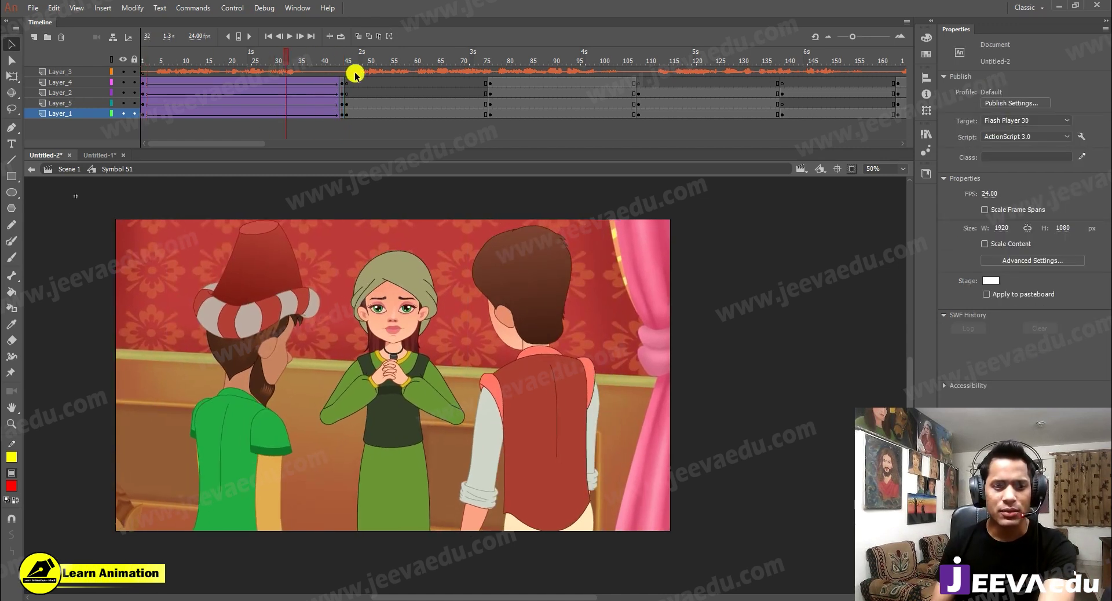
mouse_move(355, 74)
mouse_down()
mouse_move(330, 75)
mouse_move(343, 79)
mouse_up()
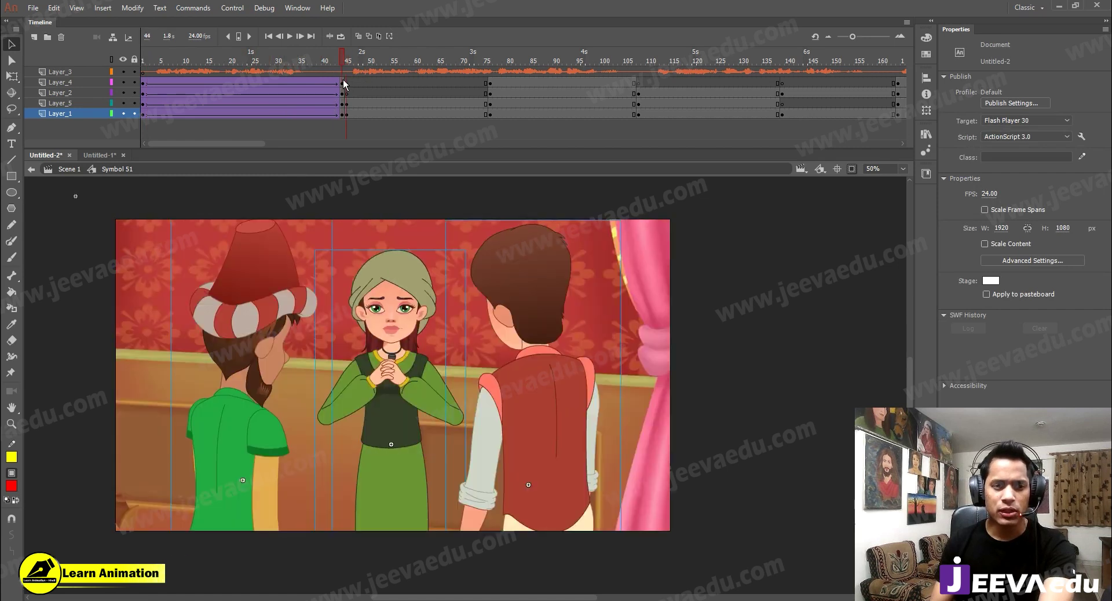
click(281, 334)
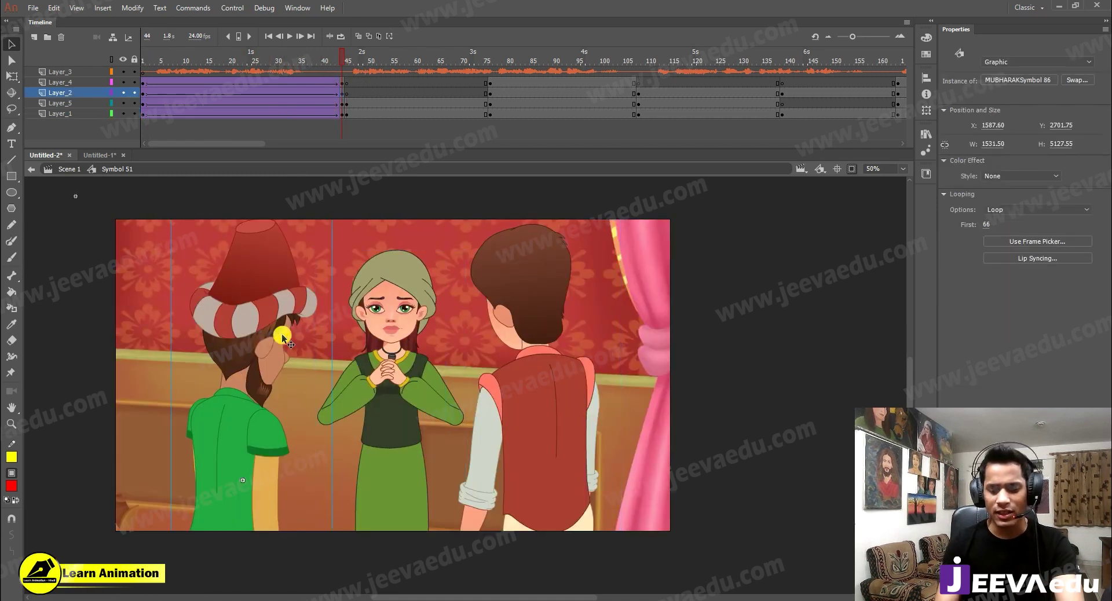
key(shift+Left)
key(shift+Left)
key(shift+Left)
key(shift+Left)
key(shift+Left)
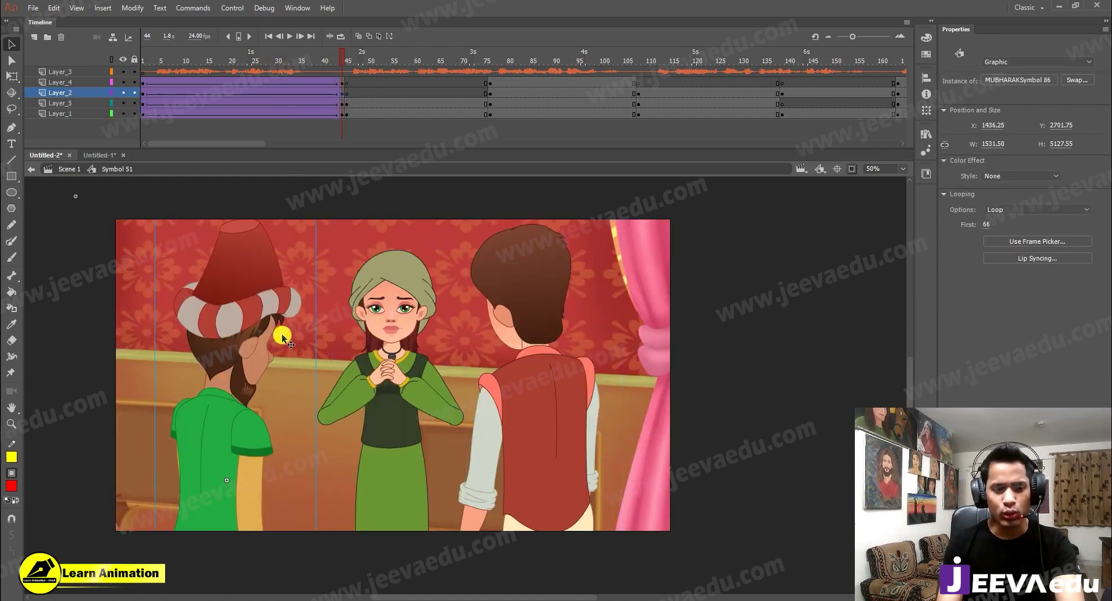
click(554, 399)
key(shift+Right)
key(shift+Right)
key(shift+Right)
key(shift+Right)
key(shift+Right)
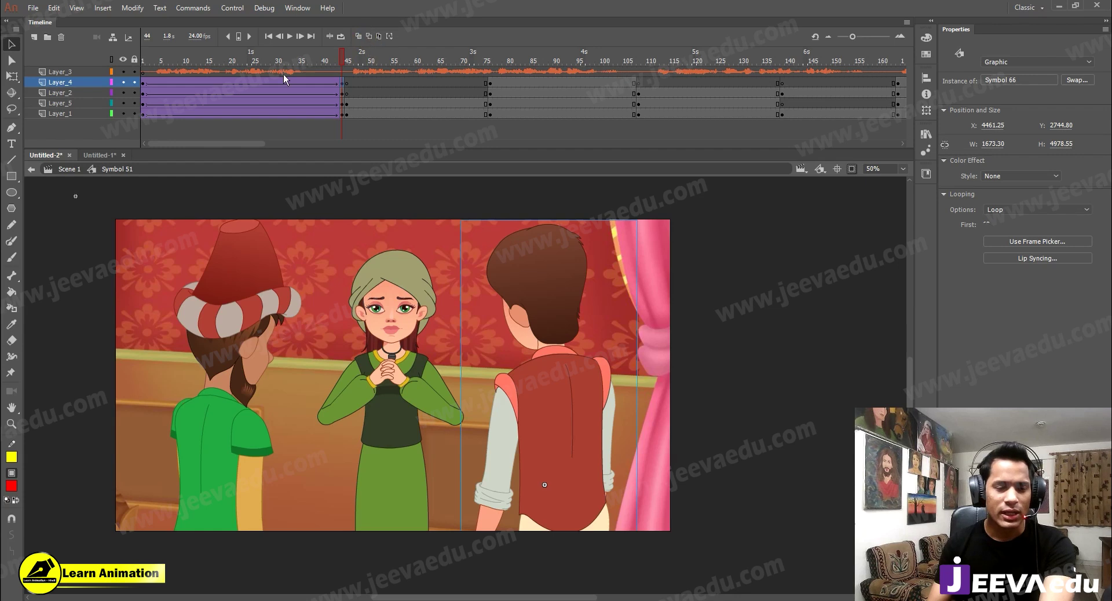
Step: Play the first shot's camera push-in and continue into the woman's close-up
key(Return)
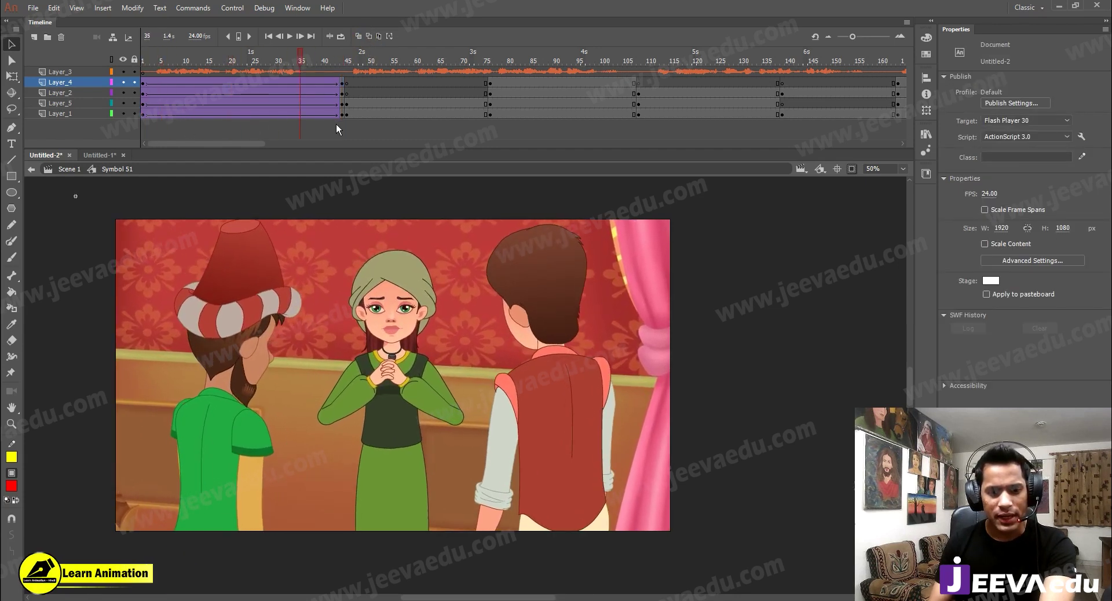
click(251, 129)
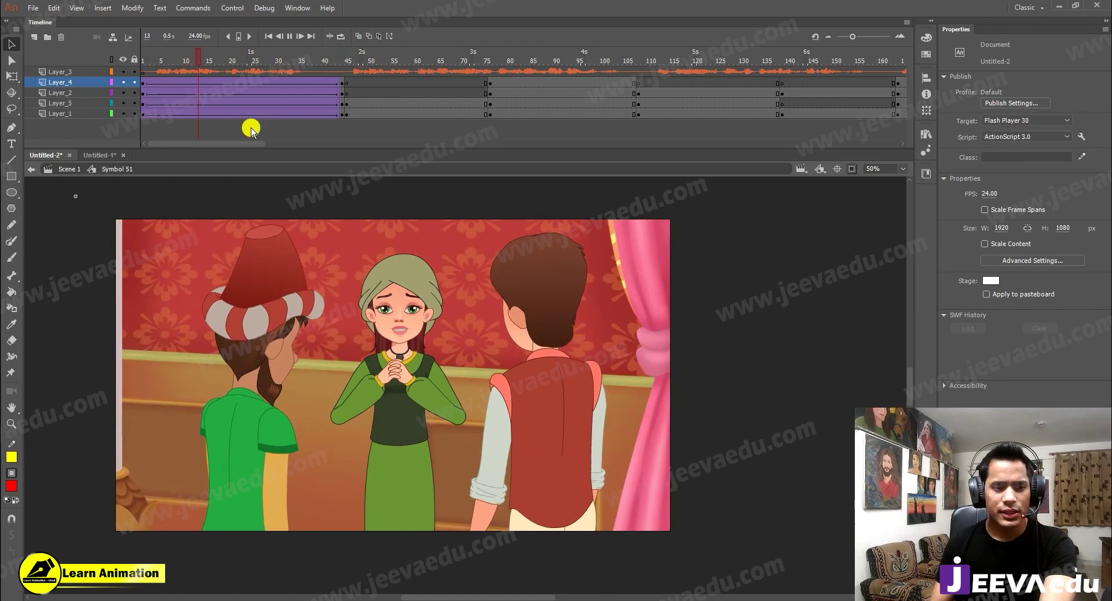
key(Return)
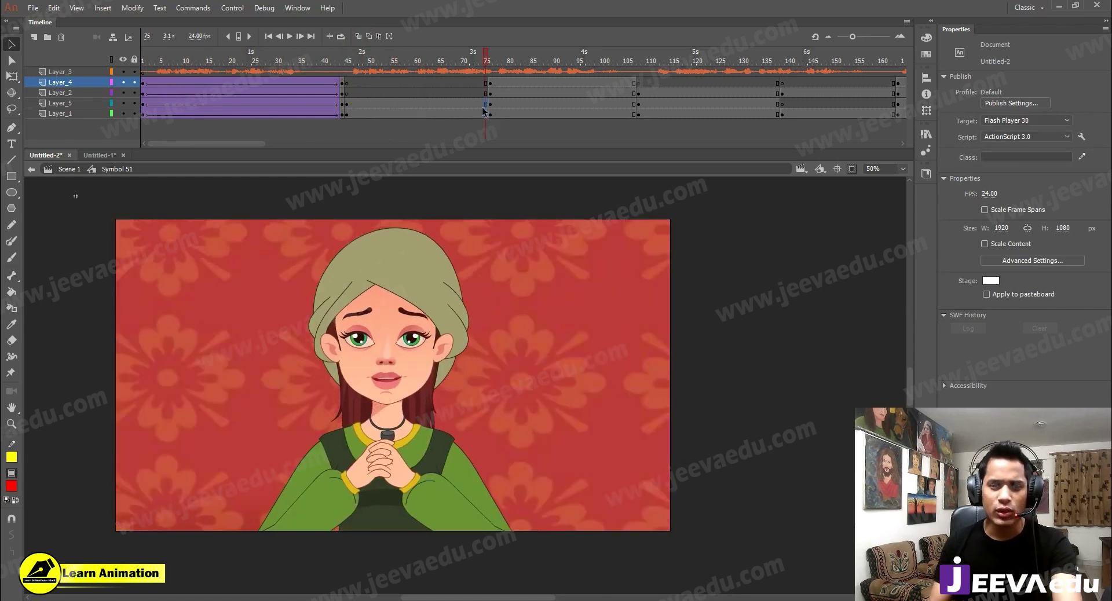
Step: Add keyframes at frame 75 on Layer_5 and Layer_1 and create classic tweens across the woman's close-up
drag(462, 114, 467, 102)
right_click(459, 114)
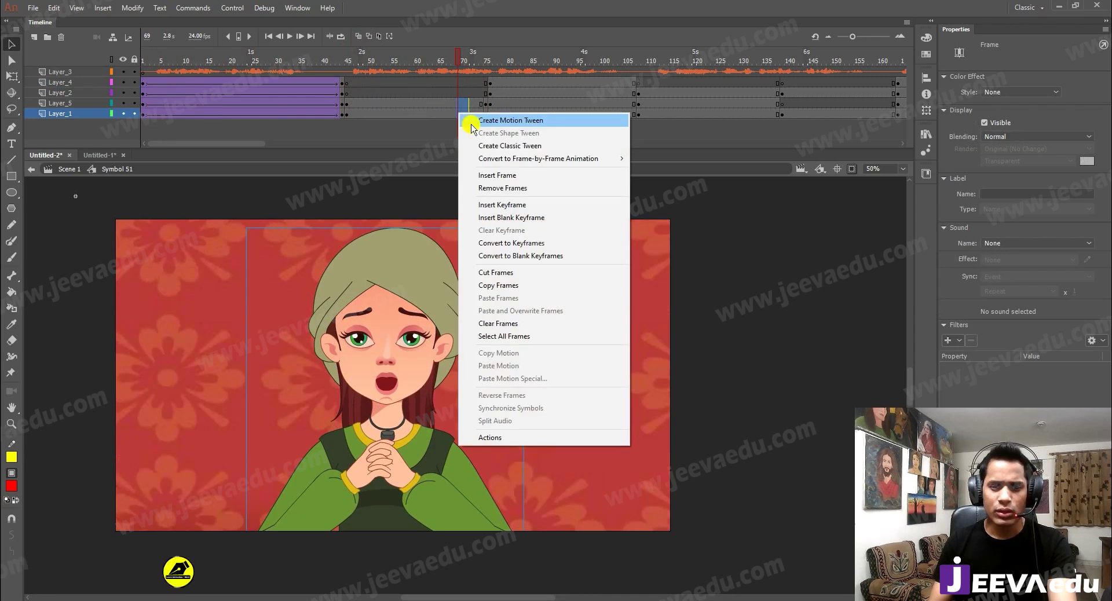
click(481, 146)
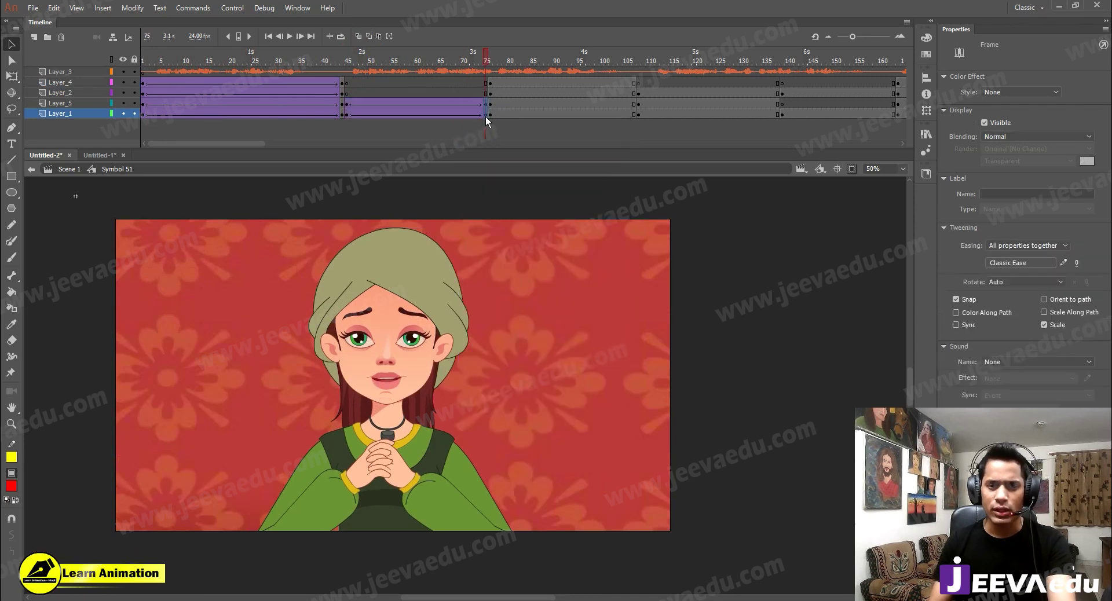
Step: At frame 75, scale the woman and the background to 102% and shift them down
click(484, 118)
key(ctrl+alt+s)
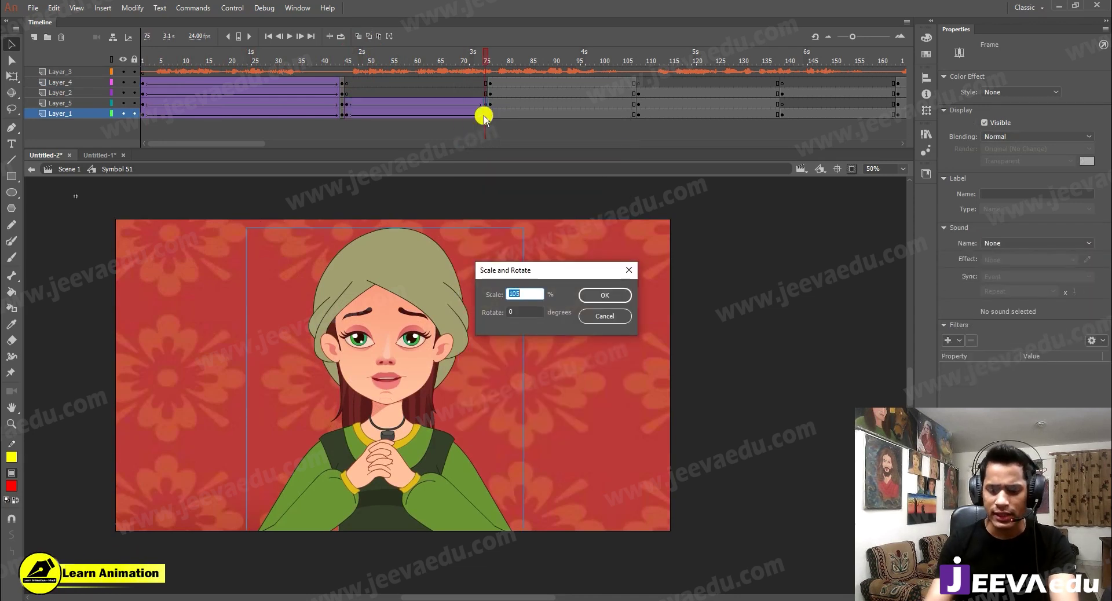
text(102)
key(Return)
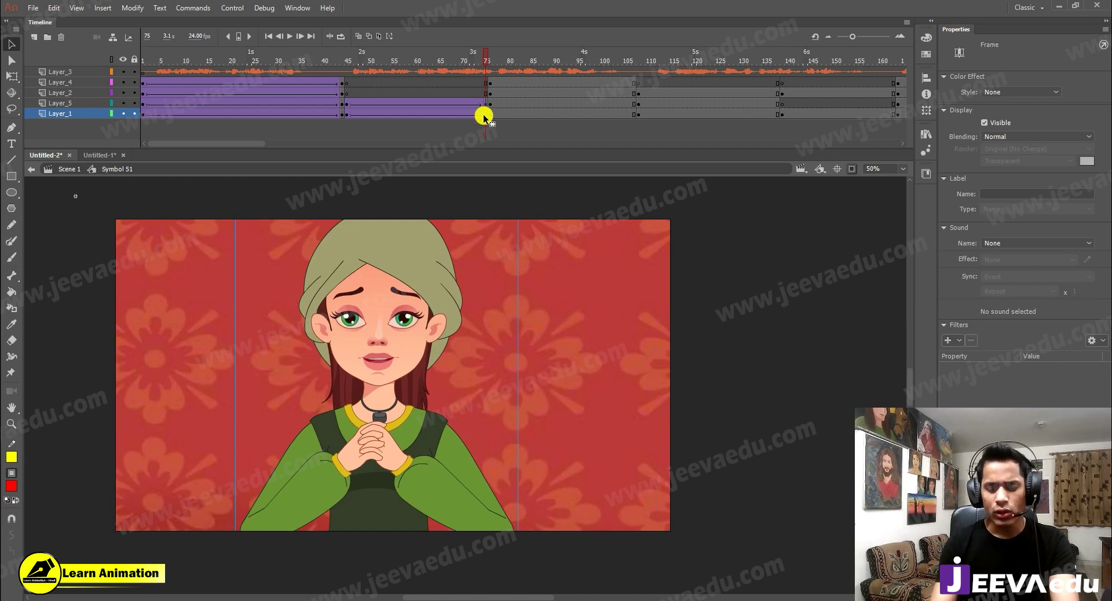
key(ctrl+z)
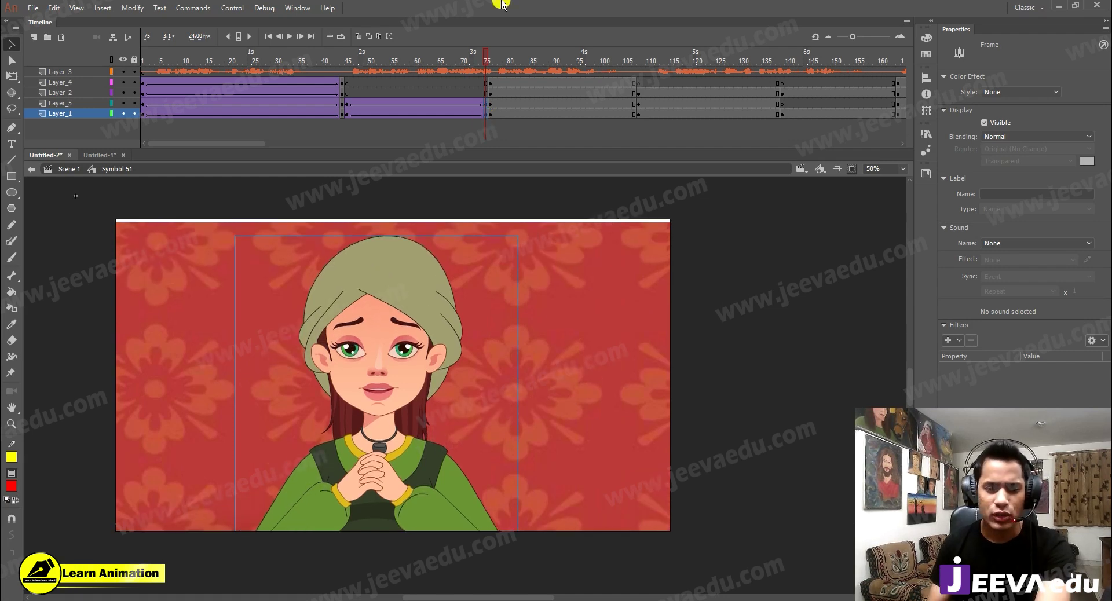
Step: Preview the close-up's tween, nudge the woman and background right at frame 75, and play on into the following shots
drag(472, 51, 446, 83)
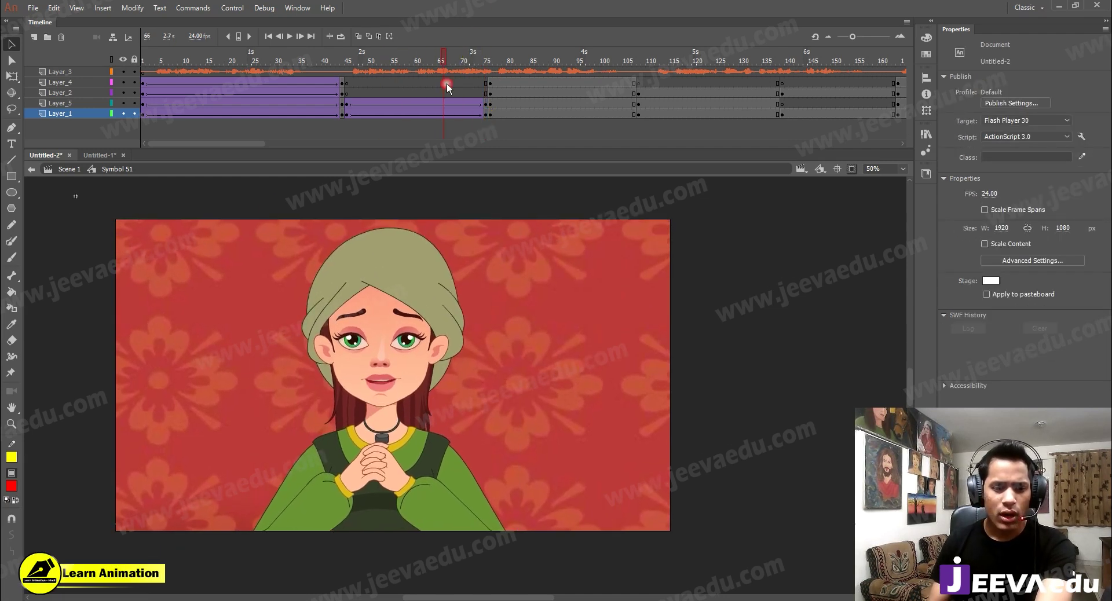
click(486, 113)
key(Right)
key(Right)
key(Right)
key(Right)
key(Right)
key(Right)
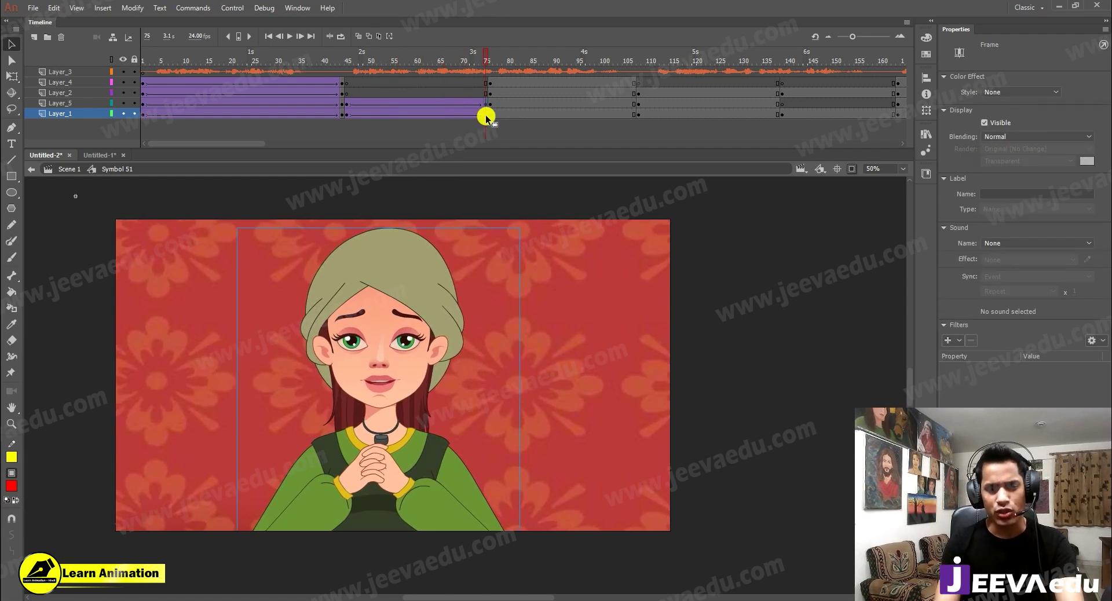
key(Right)
key(Right)
key(Right)
key(Right)
key(Right)
key(Right)
key(Right)
key(Right)
key(Right)
key(Right)
key(Right)
key(Right)
key(Right)
key(Right)
key(Right)
key(Right)
drag(495, 71, 469, 79)
key(Return)
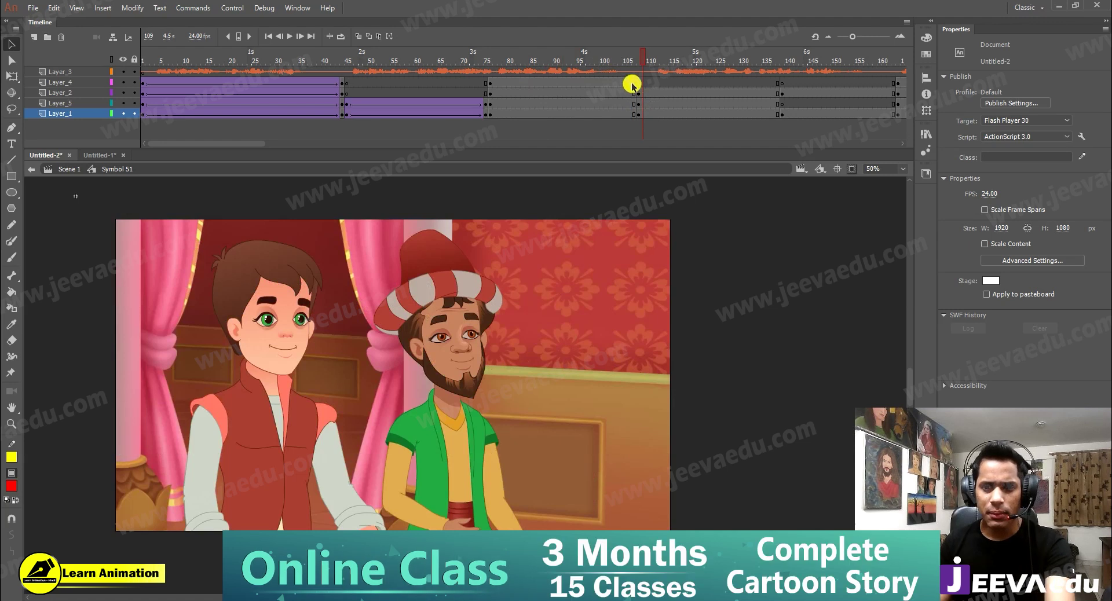
Step: Add keyframes at frame 107 on Layer_4, Layer_2, Layer_5 and Layer_1, create classic tweens across the third shot, and select its end frames
click(634, 115)
drag(615, 82, 590, 117)
click(606, 115)
right_click(606, 115)
click(630, 131)
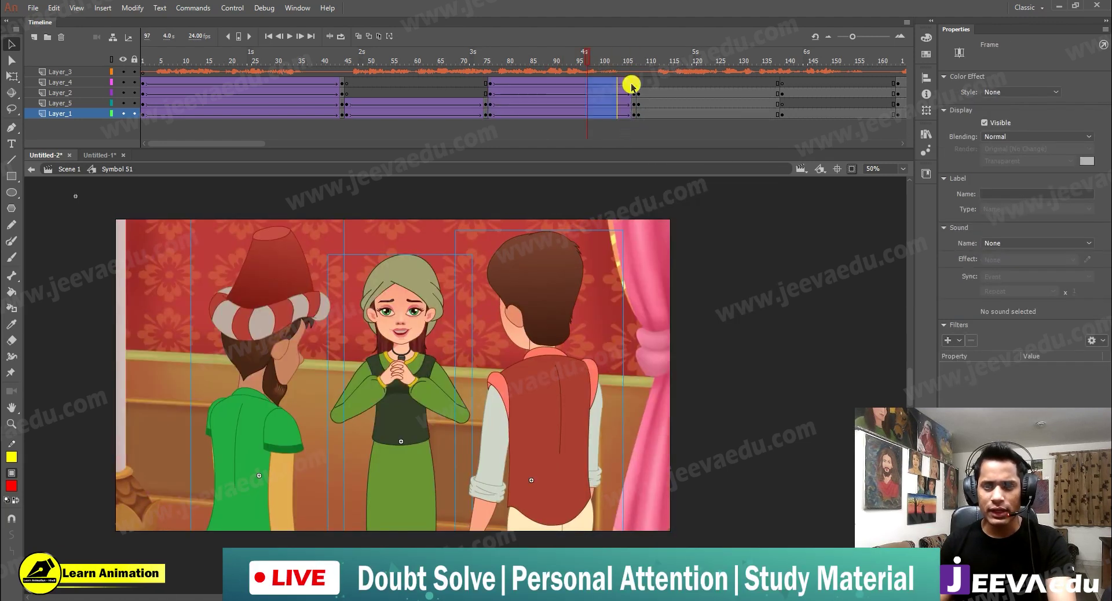
click(634, 95)
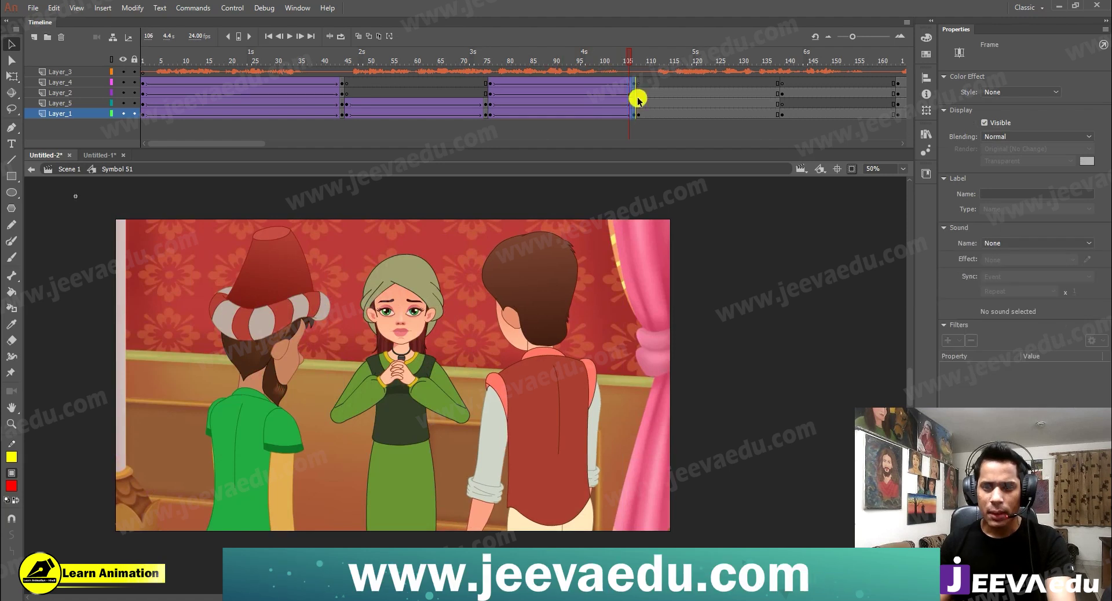
Step: At frame 107, scale the three characters and the background to 102%, shift them down, and preview the third shot's tween
click(634, 113)
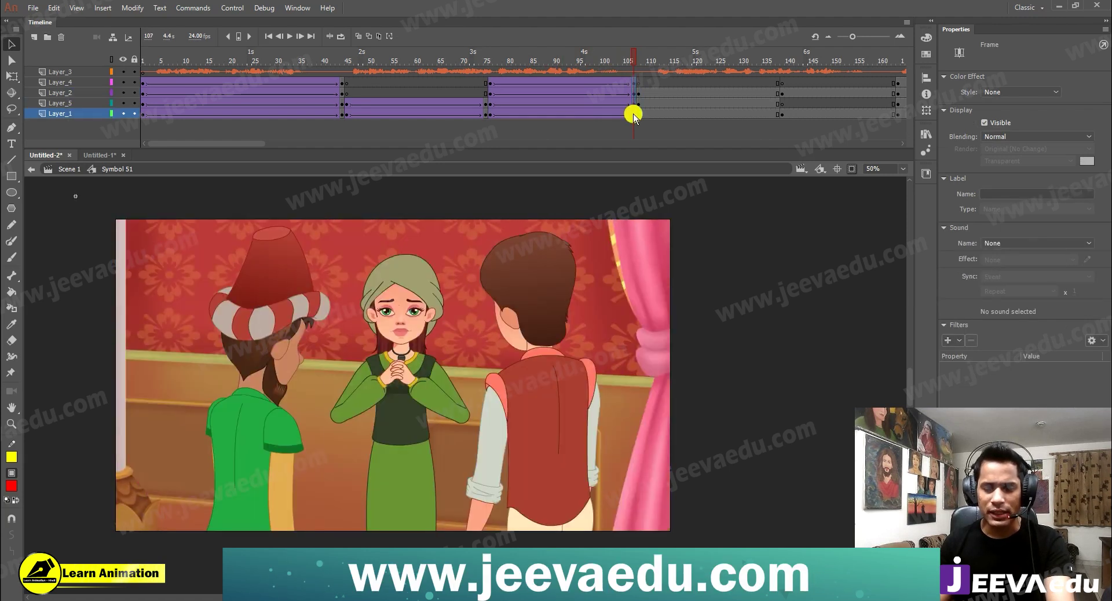
key(ctrl+alt+s)
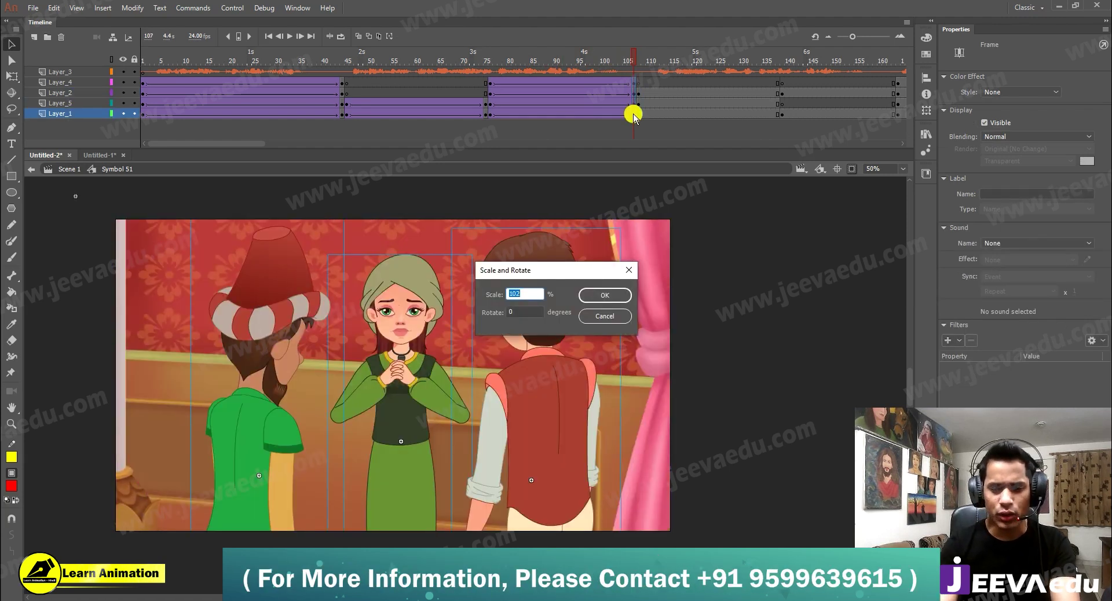
key(Return)
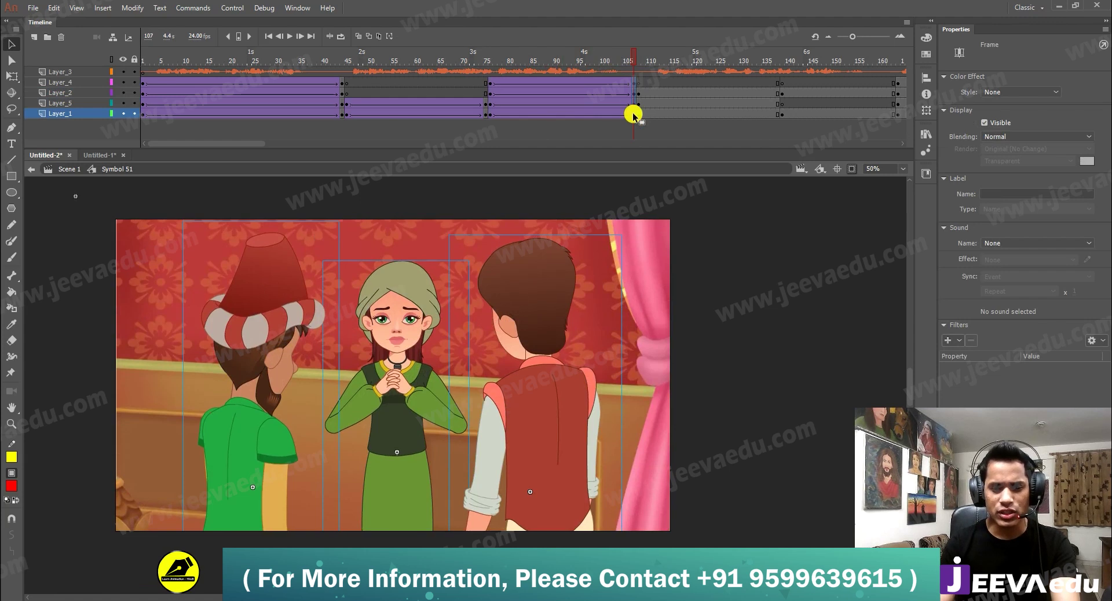
click(491, 95)
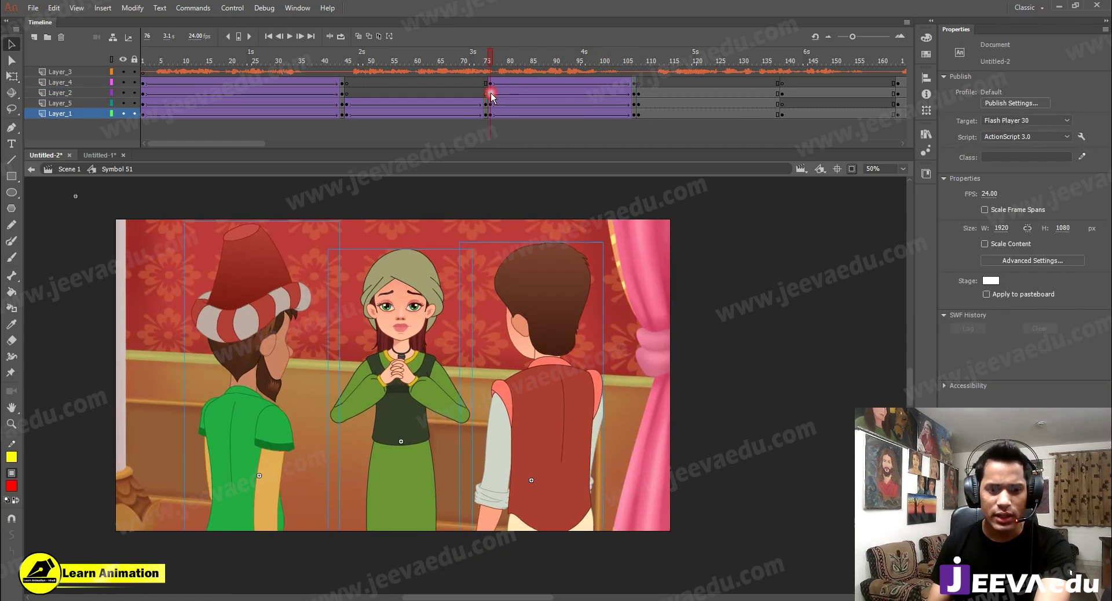
key(Return)
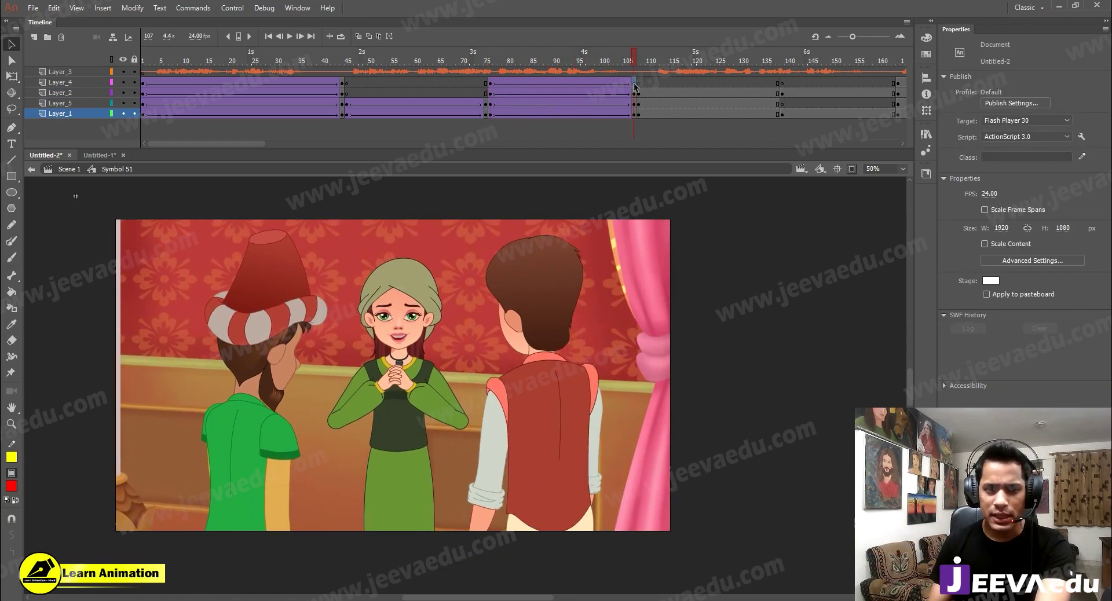
Step: Nudge the three characters and background up at frame 107, preview the tween, and play on into the fourth shot
drag(635, 87, 633, 110)
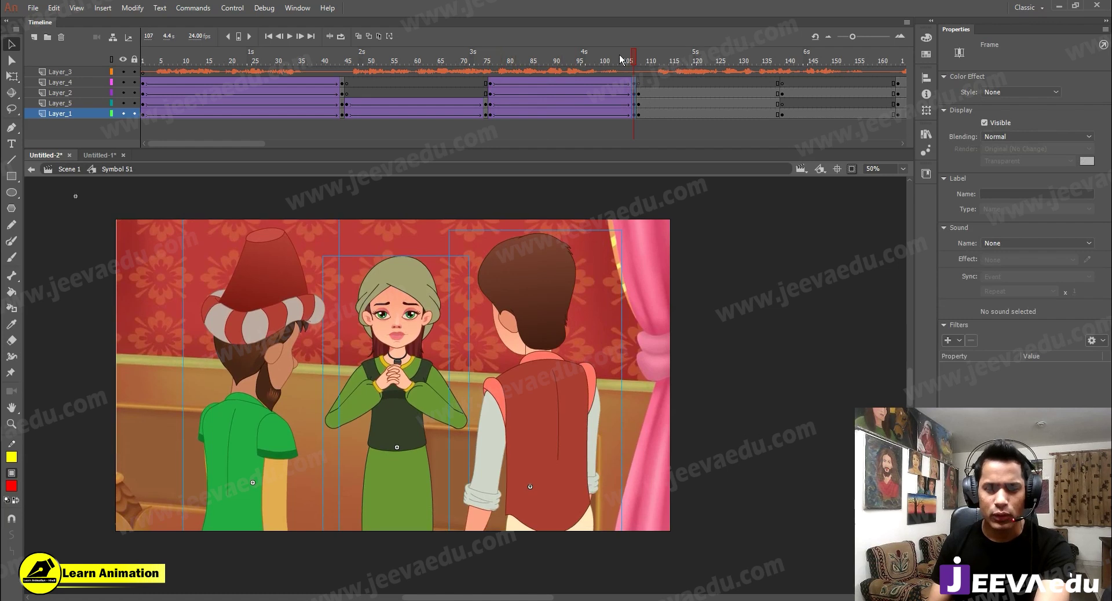
click(541, 74)
key(Return)
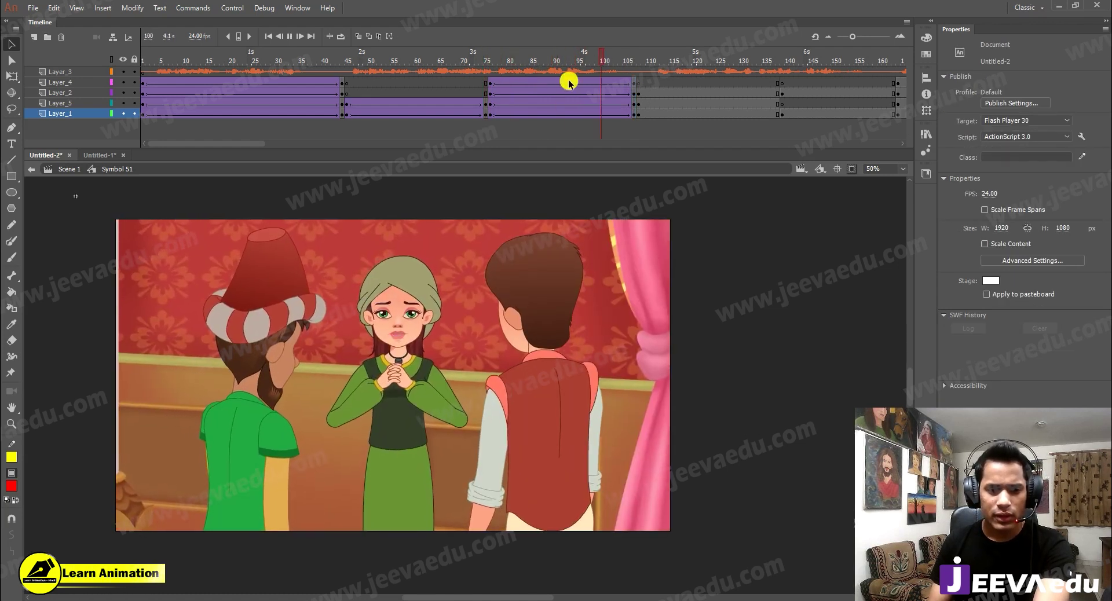
click(633, 87)
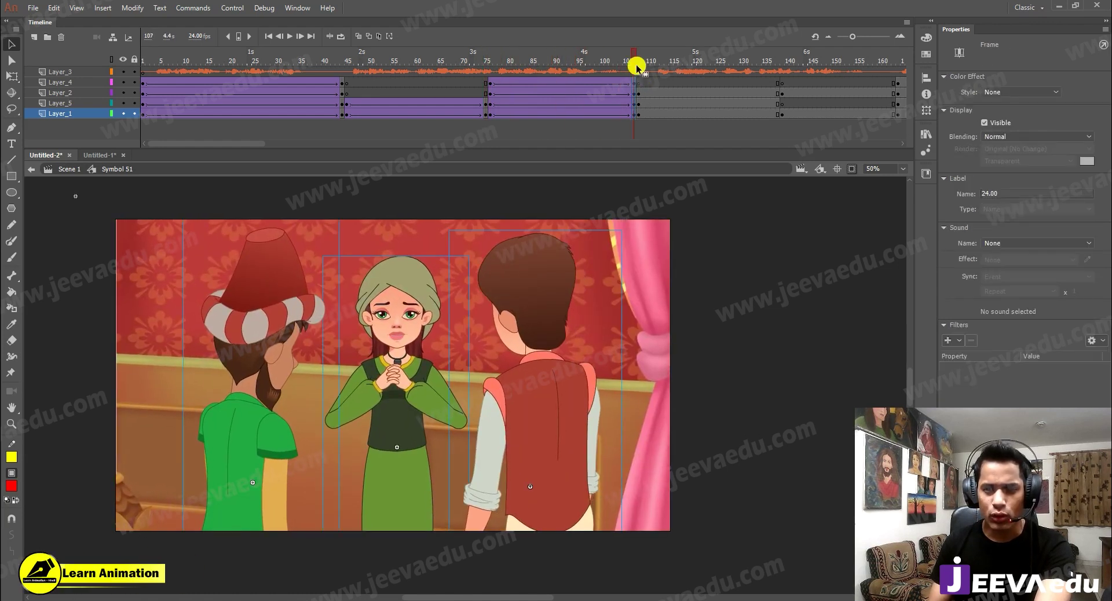
key(Return)
click(520, 61)
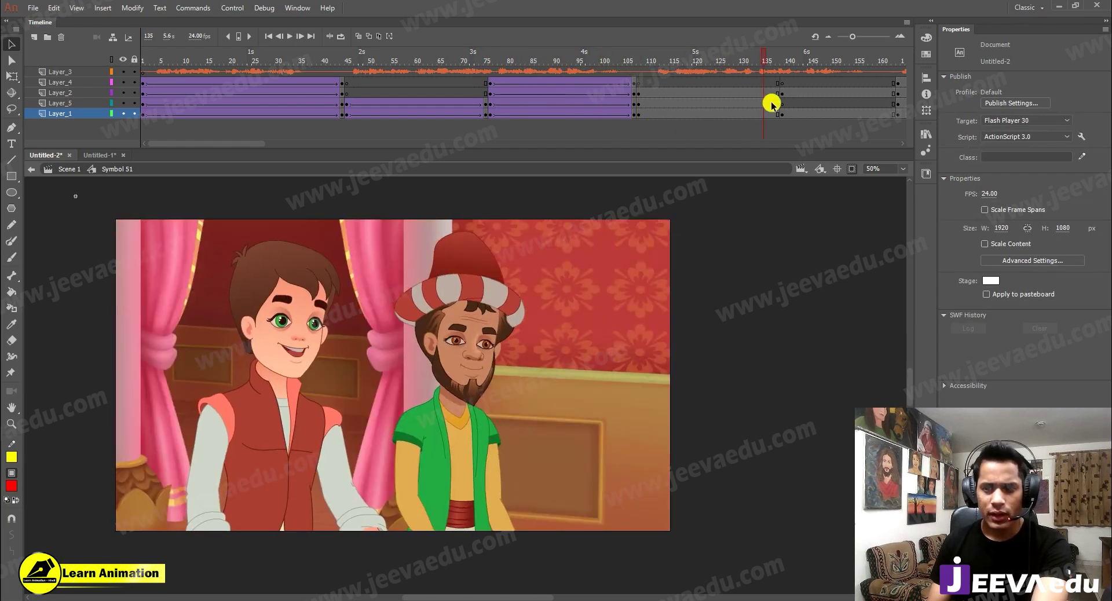
Step: Add keyframes at frame 138 on Layer_2, Layer_5 and Layer_1 and create classic tweens across the fourth shot
drag(764, 92, 740, 107)
right_click(740, 108)
click(776, 142)
Step: At frame 138, scale the two men and the background to 101%
click(777, 95)
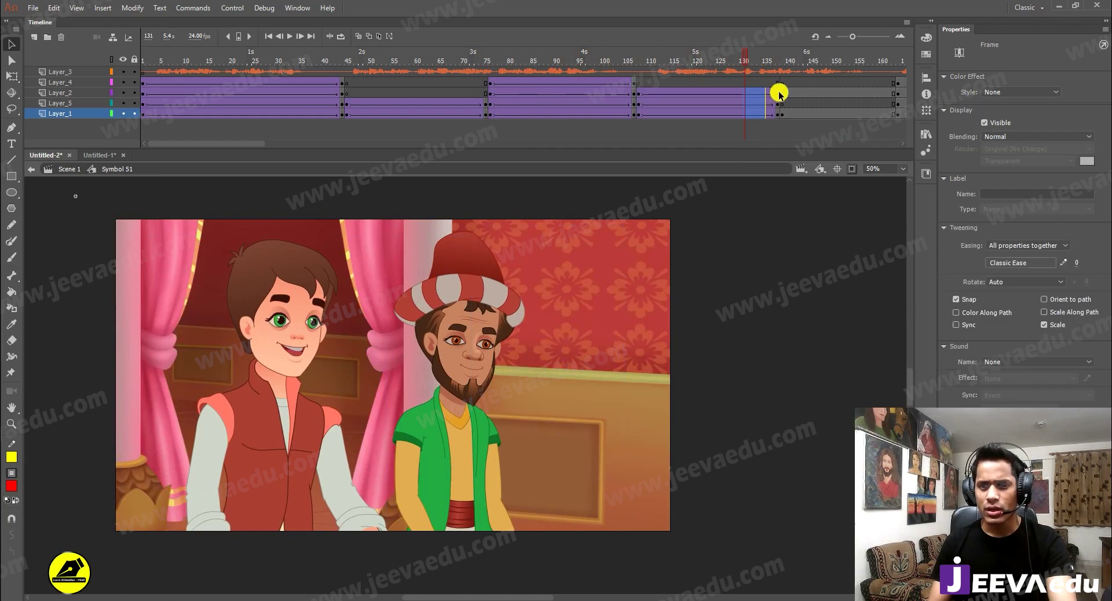
click(777, 110)
key(ctrl+alt+s)
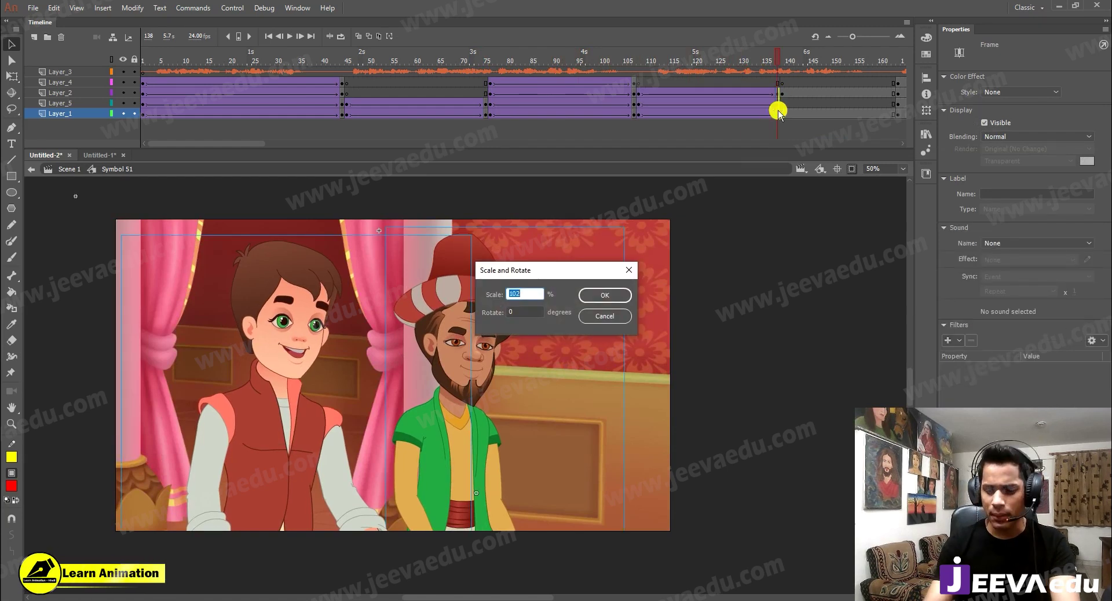
text(101)
key(Return)
click(778, 111)
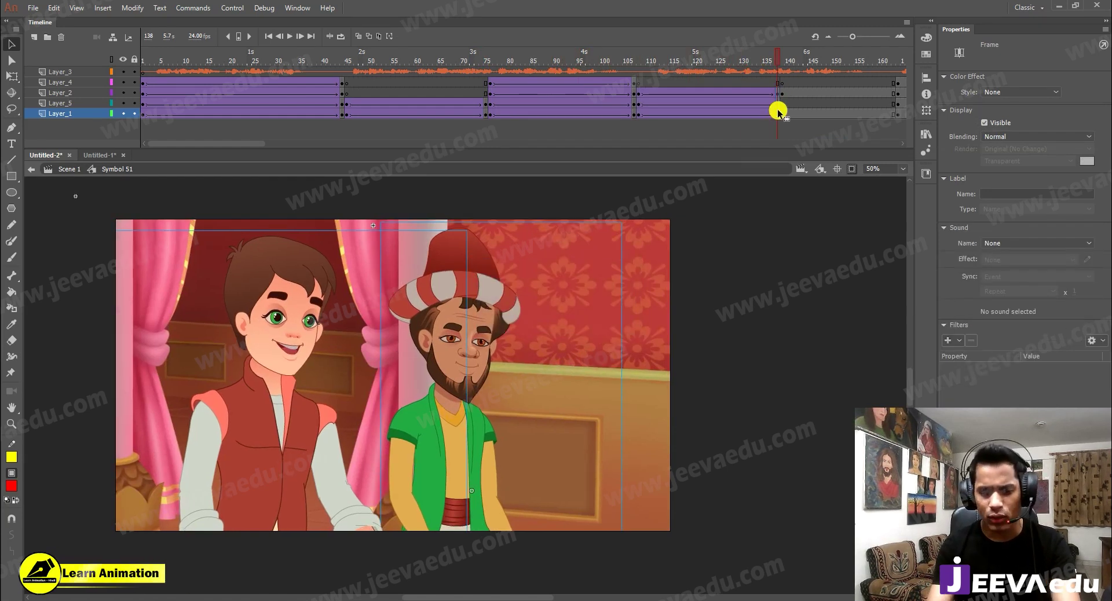
Step: Try shifting the two men and the background right at frame 138, preview the tween, and move them back left
key(shift+Right)
key(shift+Right)
key(shift+Right)
key(shift+Right)
key(shift+Right)
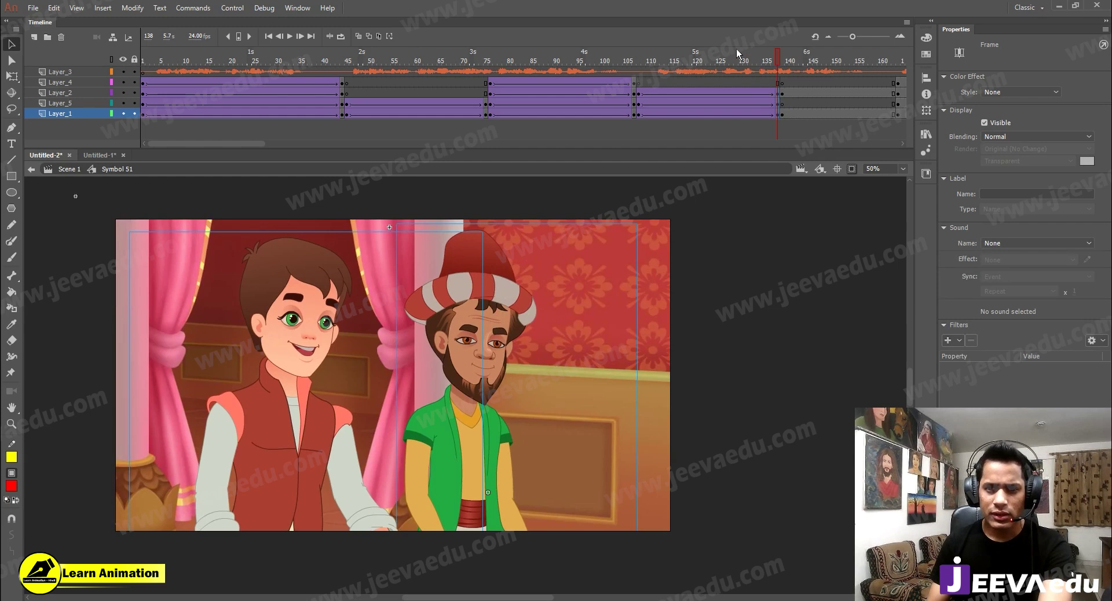
key(Return)
click(724, 87)
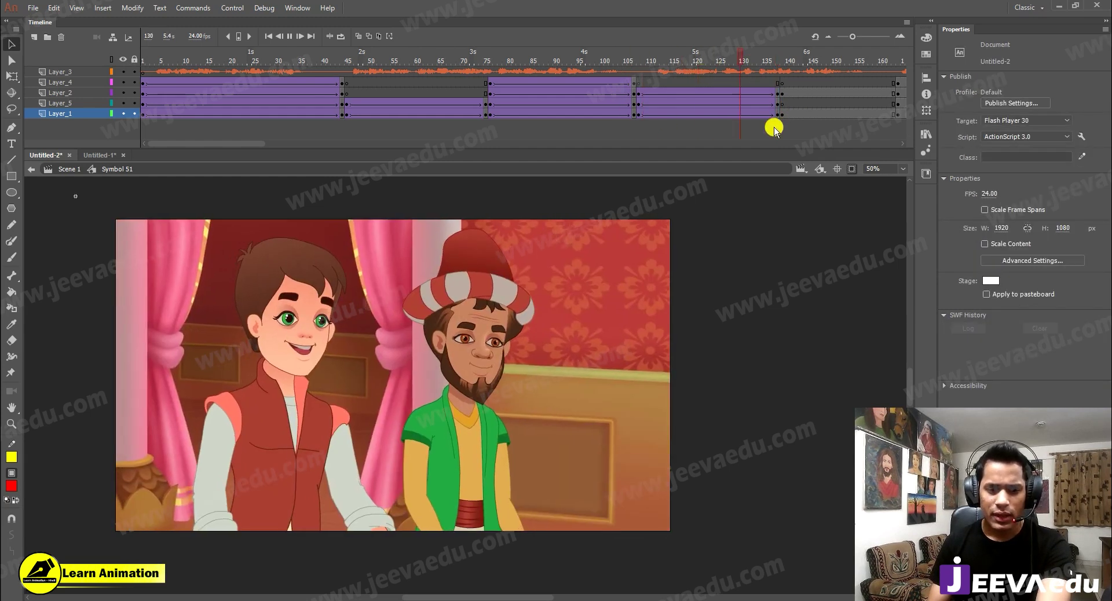
key(Return)
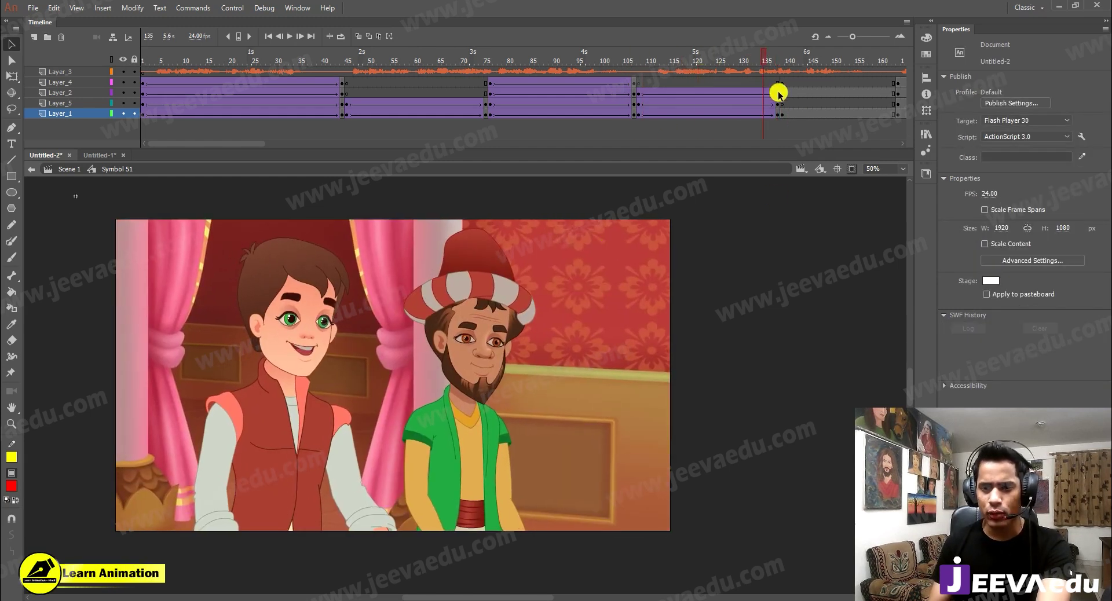
click(778, 111)
drag(770, 58, 722, 86)
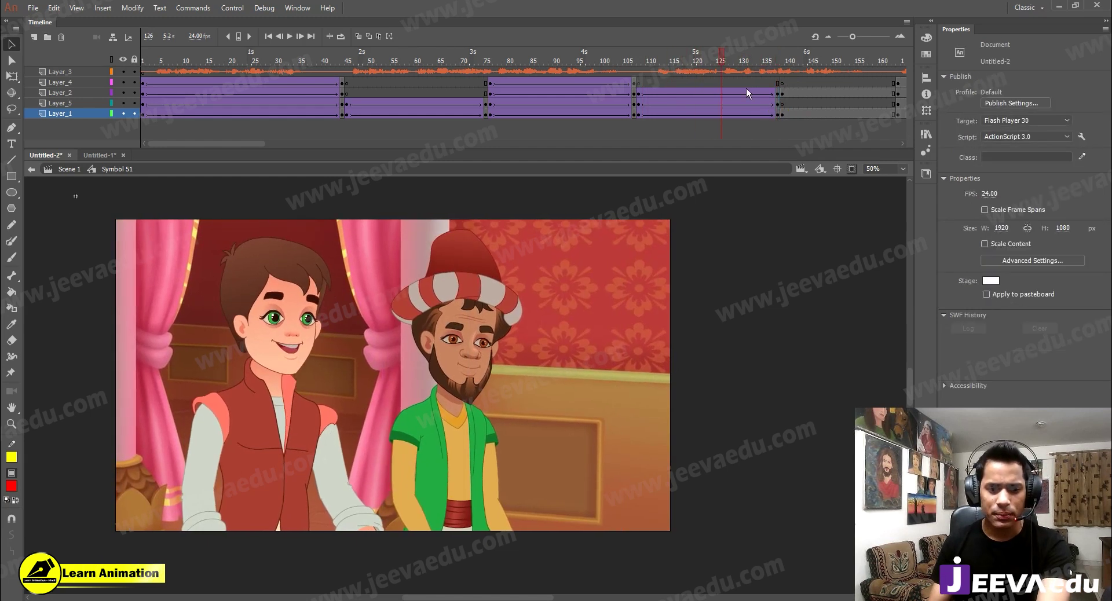
Step: Preview the fourth shot's tween and fine-tune the men and background at frame 138 with a slight shift right
click(778, 110)
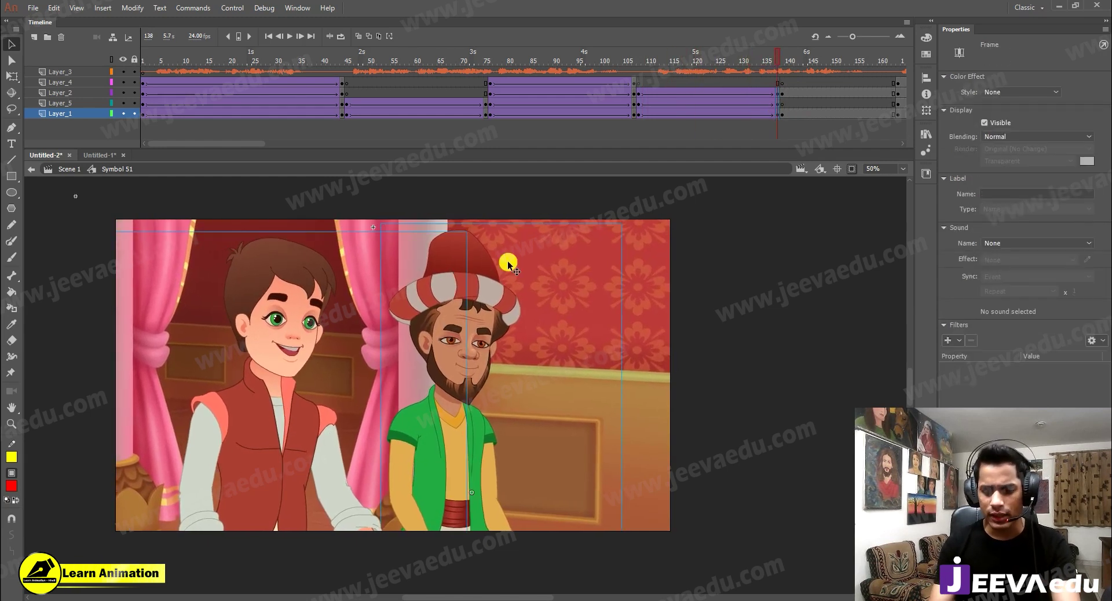
drag(780, 70, 698, 82)
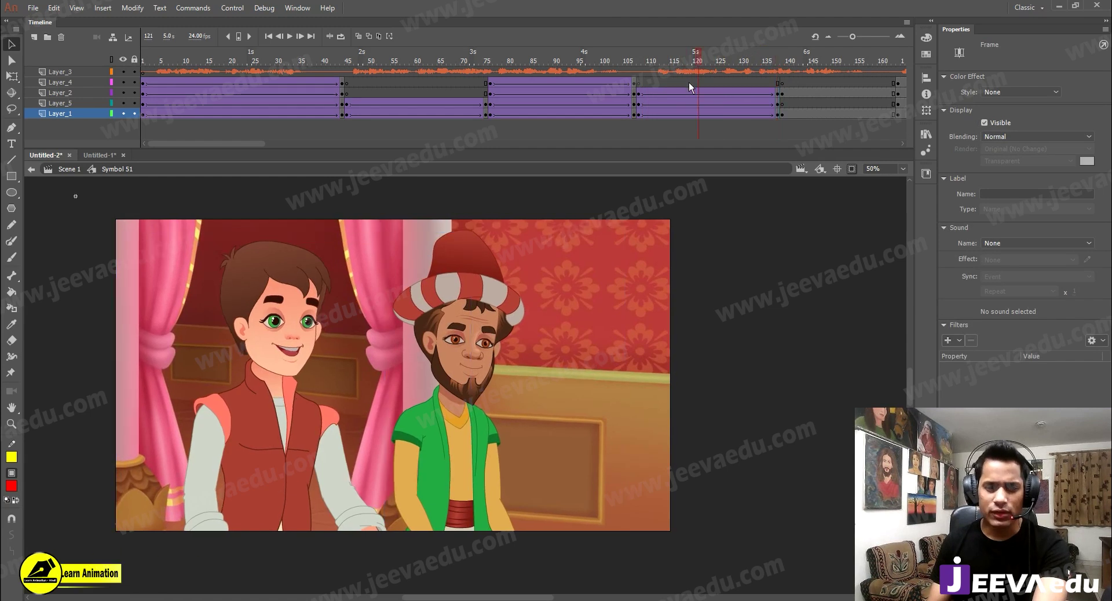
key(Return)
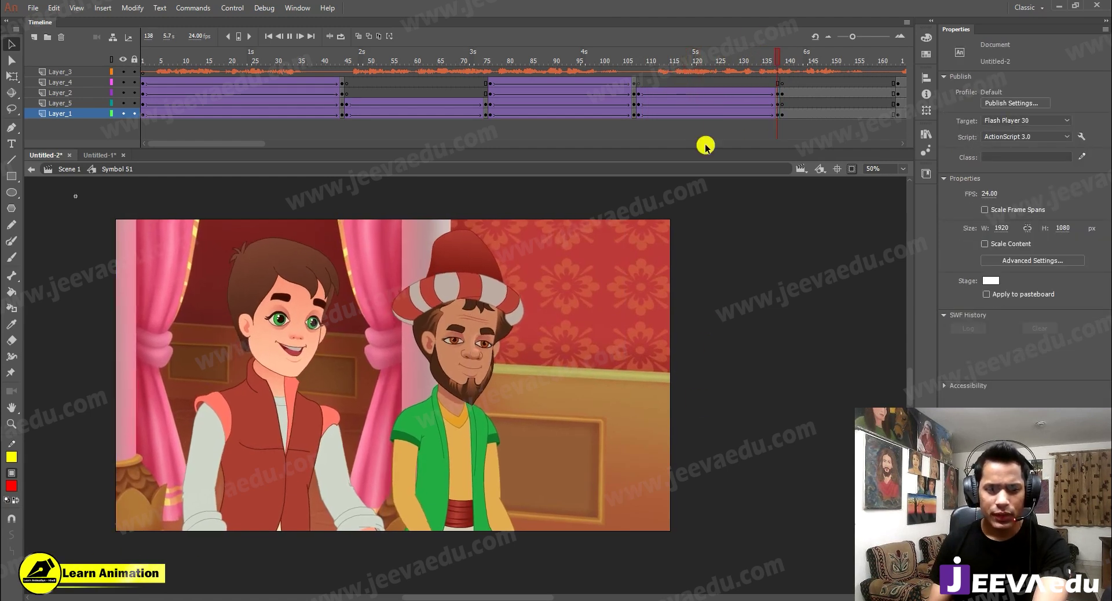
key(Return)
click(780, 109)
click(781, 112)
click(777, 96)
click(778, 95)
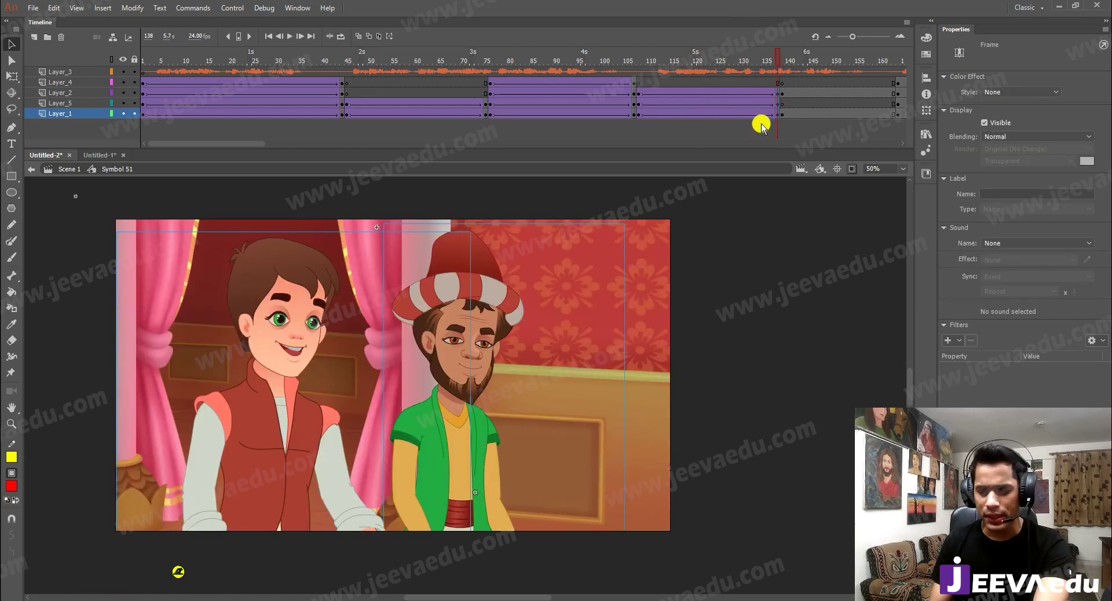
Step: Review the fourth shot's movement and play on into the wide side-view shot
drag(759, 72, 671, 89)
click(405, 336)
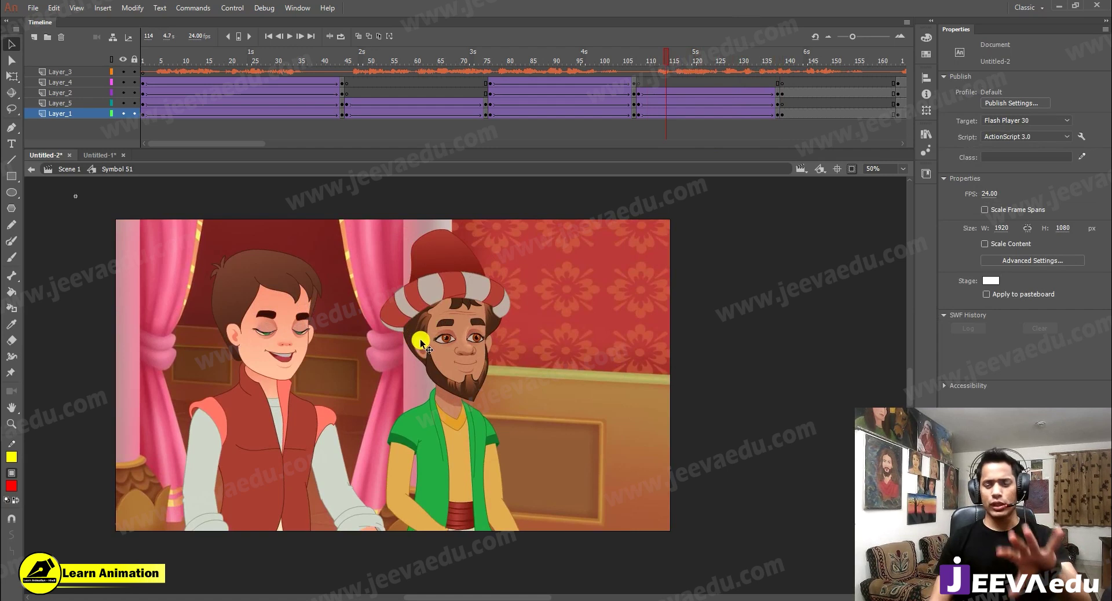
key(Return)
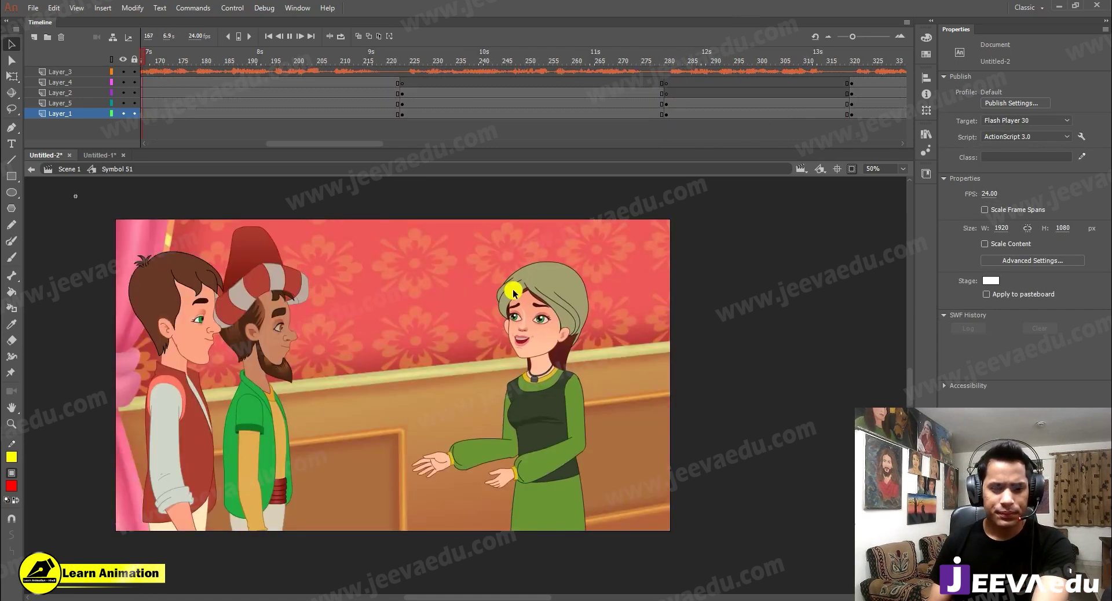
key(Return)
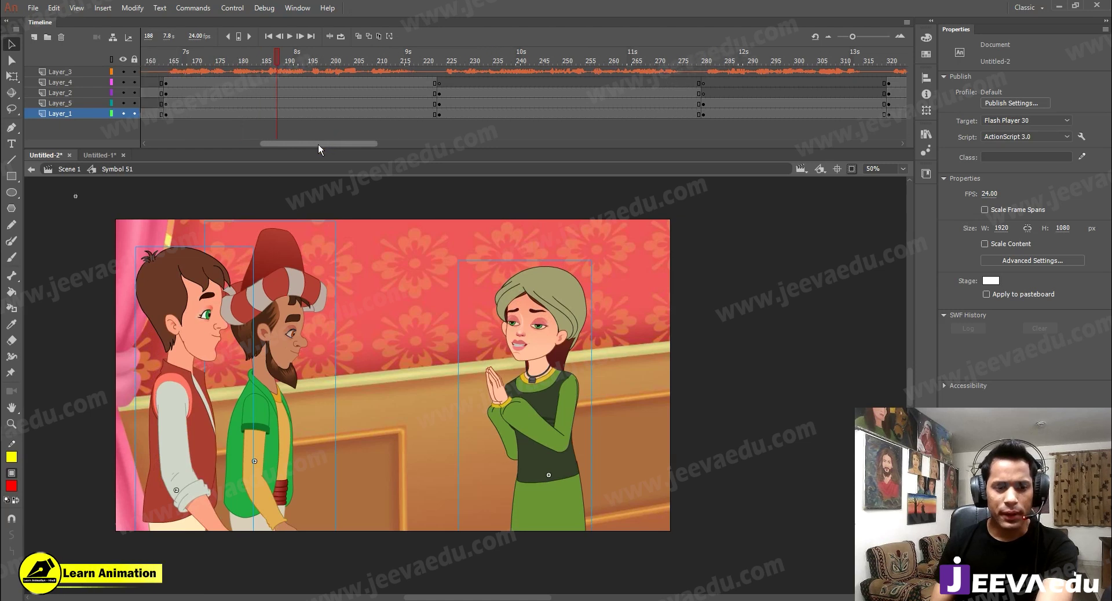
Step: Add keyframes at frame 222 on Layer_4, Layer_2, Layer_5 and Layer_1 and create classic tweens across the wide side-view shot
drag(318, 144, 309, 141)
click(459, 113)
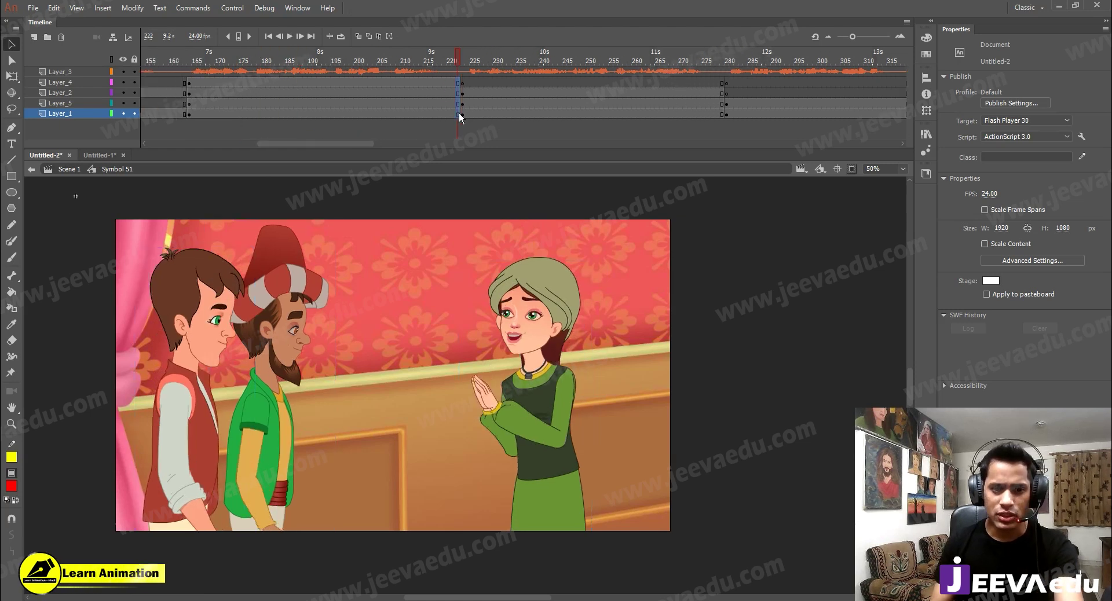
drag(457, 81, 458, 119)
drag(429, 83, 403, 110)
right_click(403, 109)
click(452, 139)
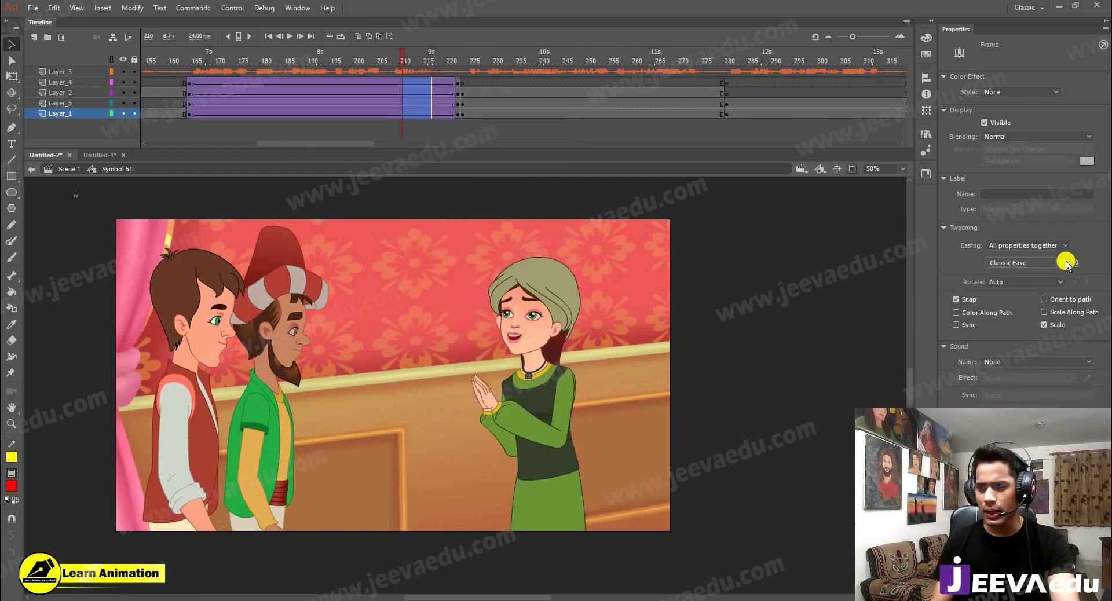
Step: Shape the wide shot's custom ease into an S-curve with flattened start and end, and apply it as My Ease 2
click(1066, 262)
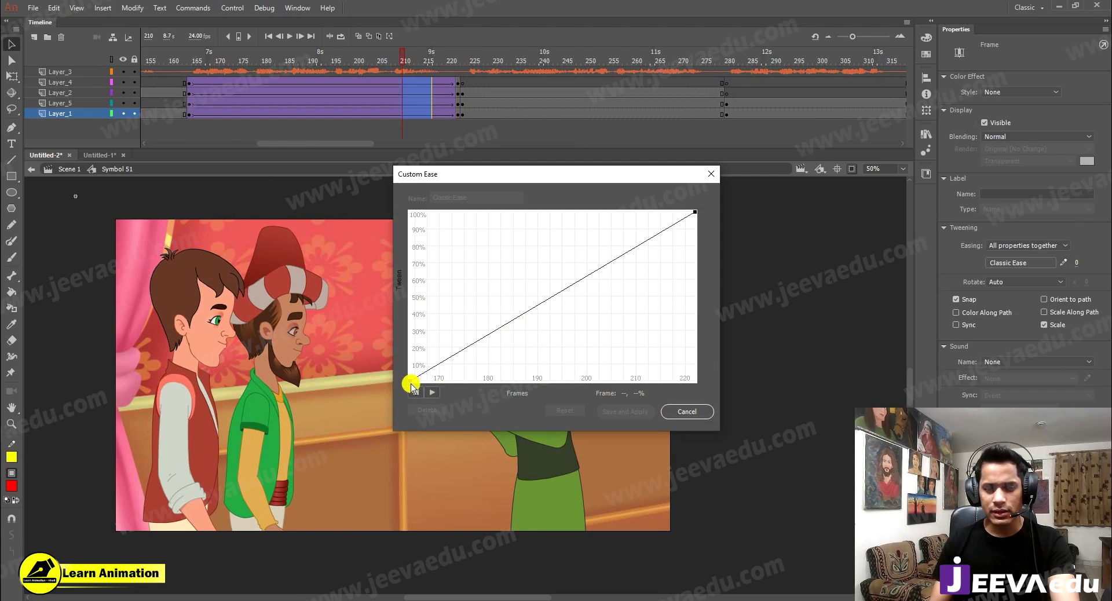
drag(495, 332, 517, 394)
click(695, 213)
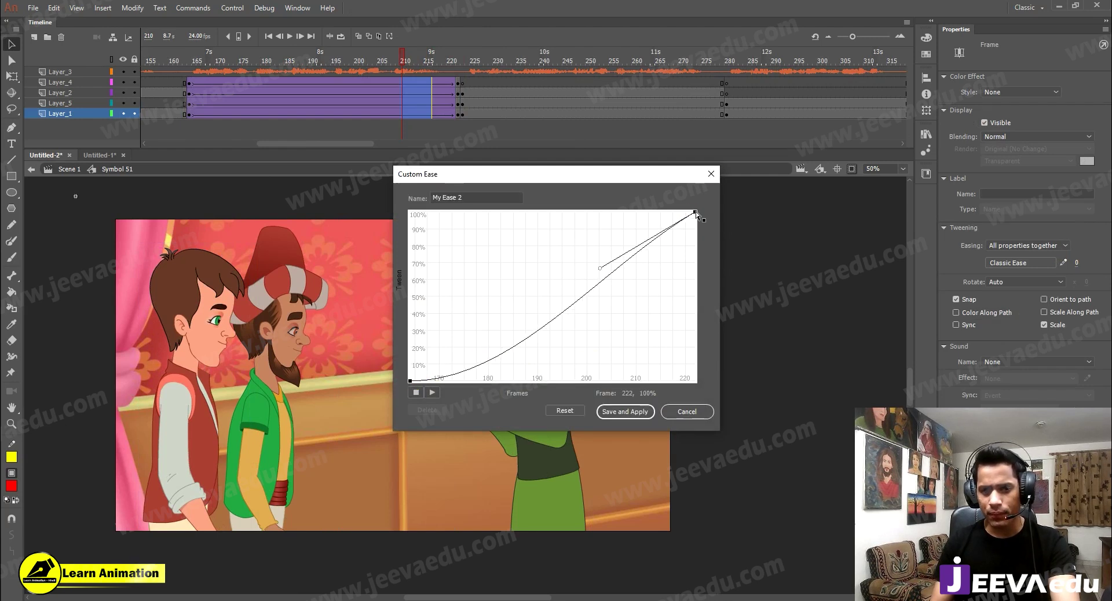
drag(612, 261, 596, 208)
click(626, 411)
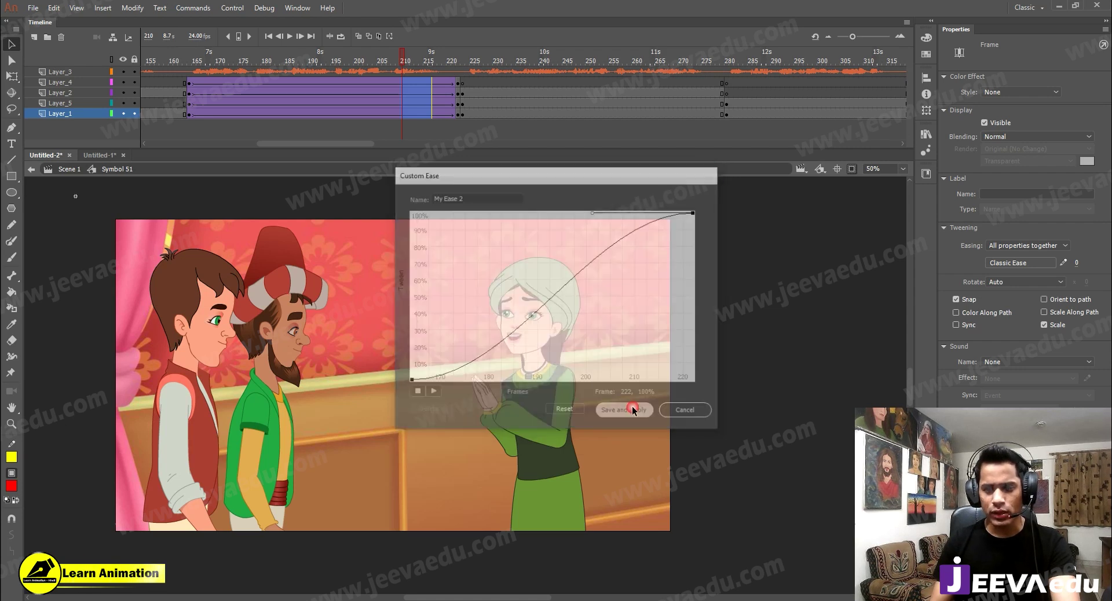
Step: At frame 222, scale the three characters and the background to 105% and shift them slightly up and right
click(457, 114)
key(ctrl+alt+s)
text(105)
key(Return)
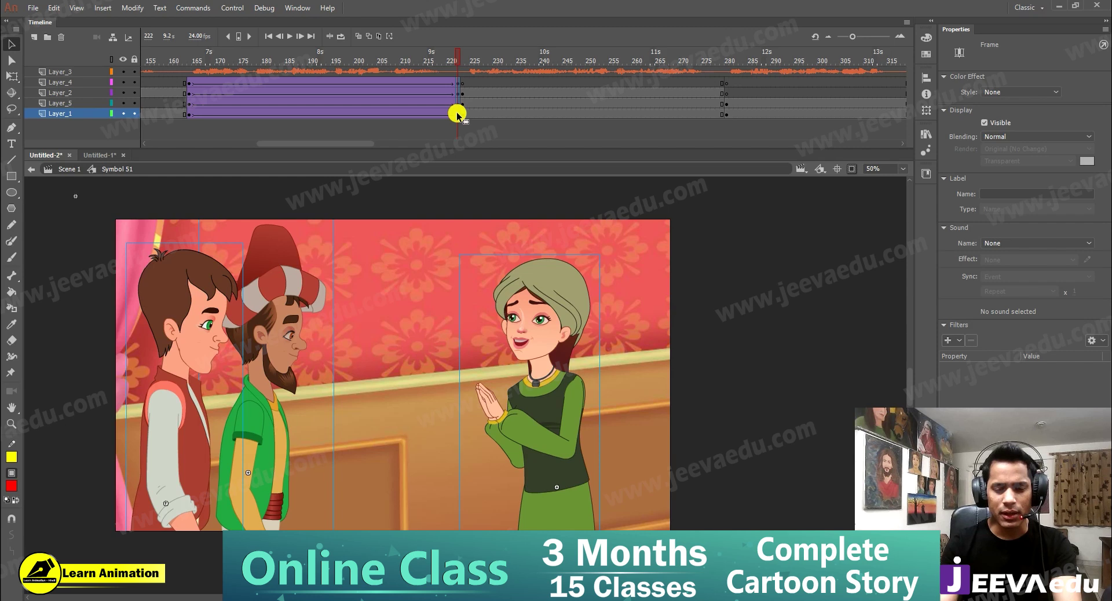
key(Up)
key(Up)
key(Up)
key(Up)
key(Up)
key(Up)
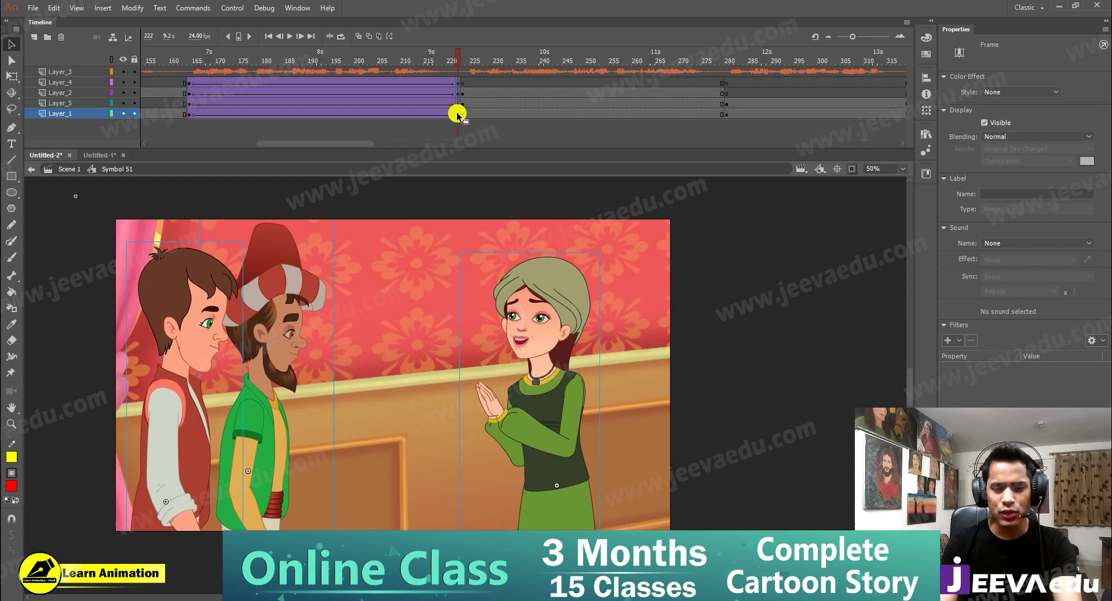
key(shift+Right)
key(shift+Right)
Step: Nudge the characters and background slightly left at frame 222, then preview the push-in and play on through the following shot
drag(456, 79, 305, 110)
drag(459, 84, 460, 119)
click(199, 449)
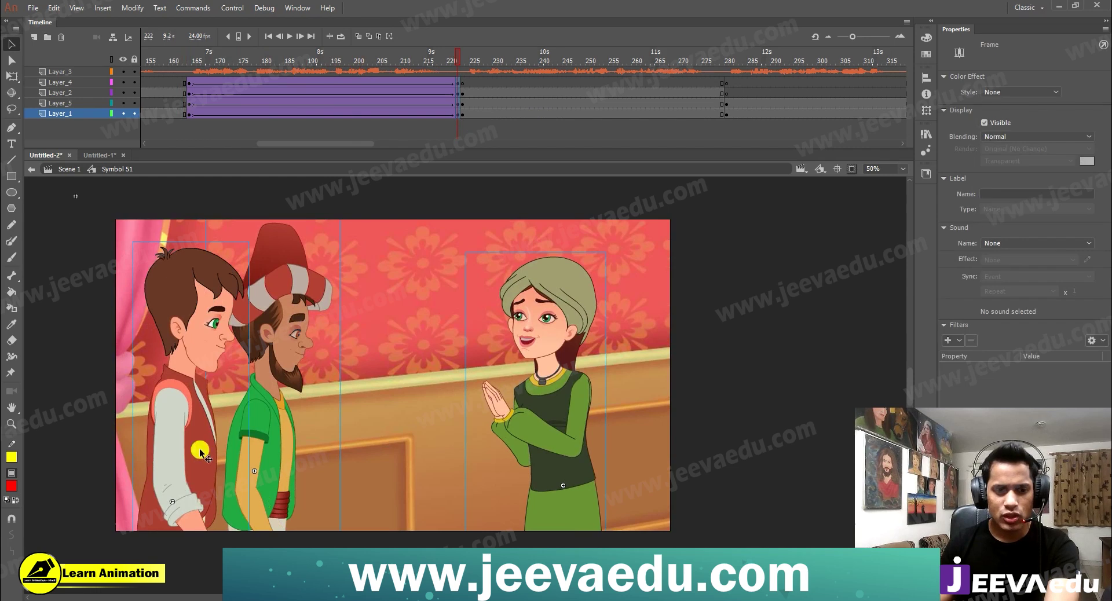
drag(258, 338, 255, 338)
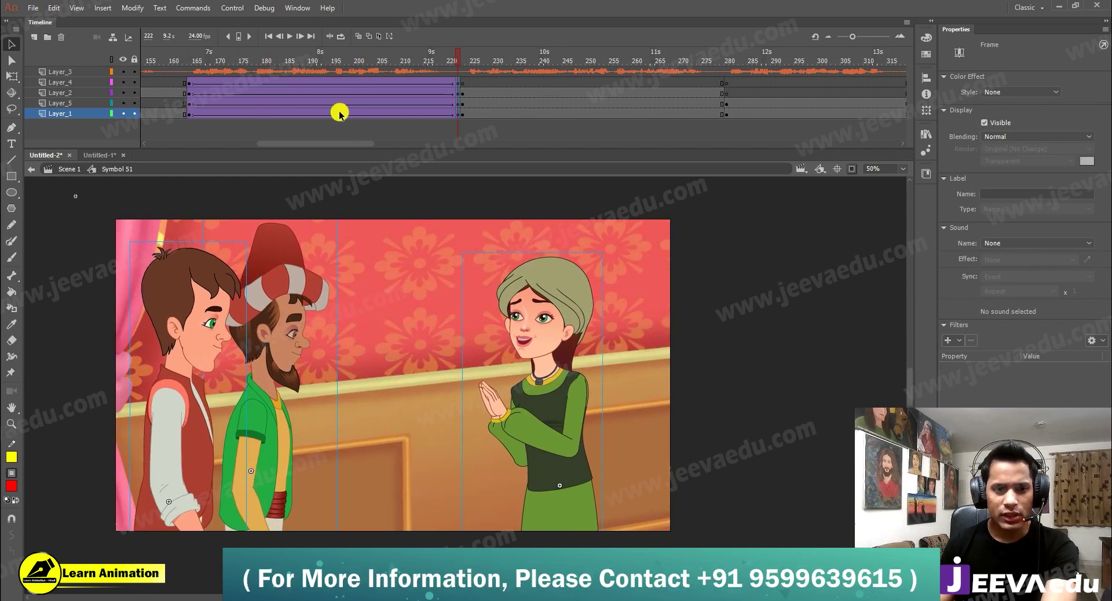
click(346, 63)
key(Return)
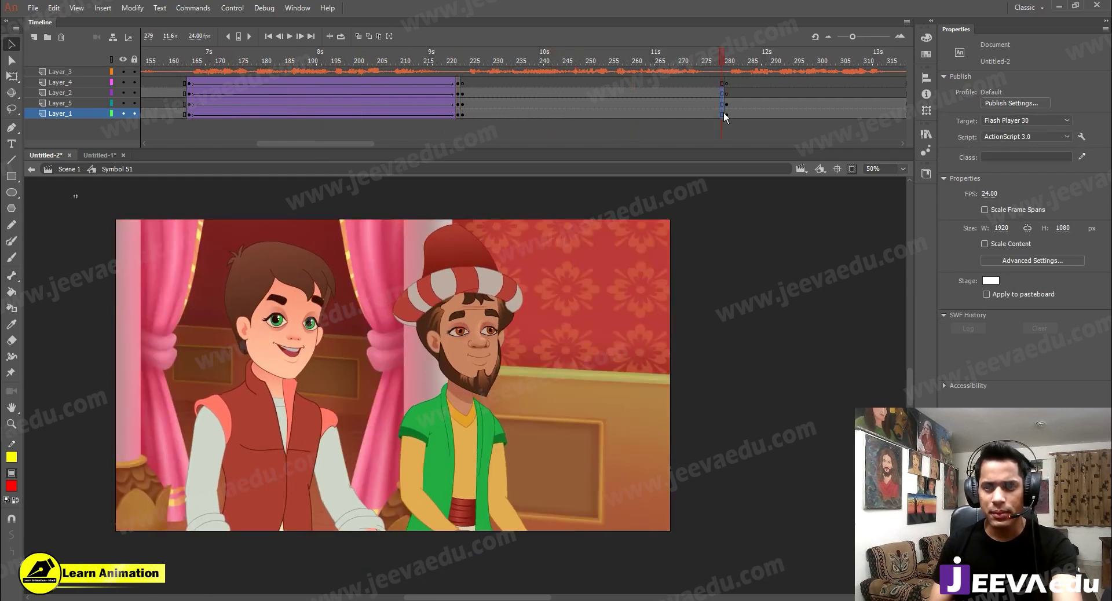
Step: Add keyframes at frame 279 on Layer_2, Layer_5 and Layer_1 and create classic tweens across the two men's shot
drag(716, 90, 693, 111)
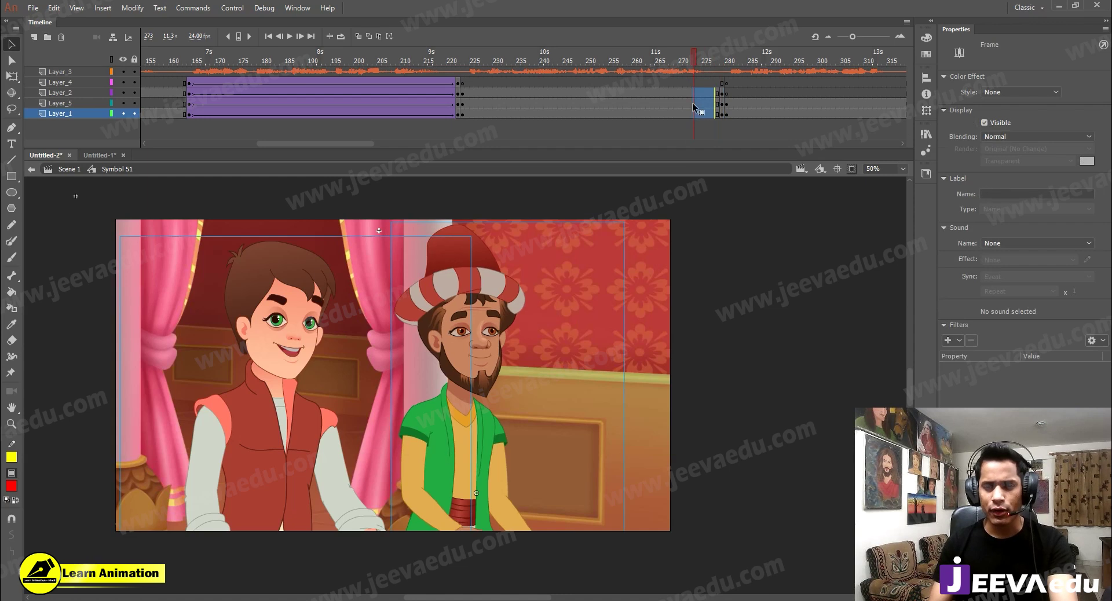
right_click(692, 102)
click(720, 137)
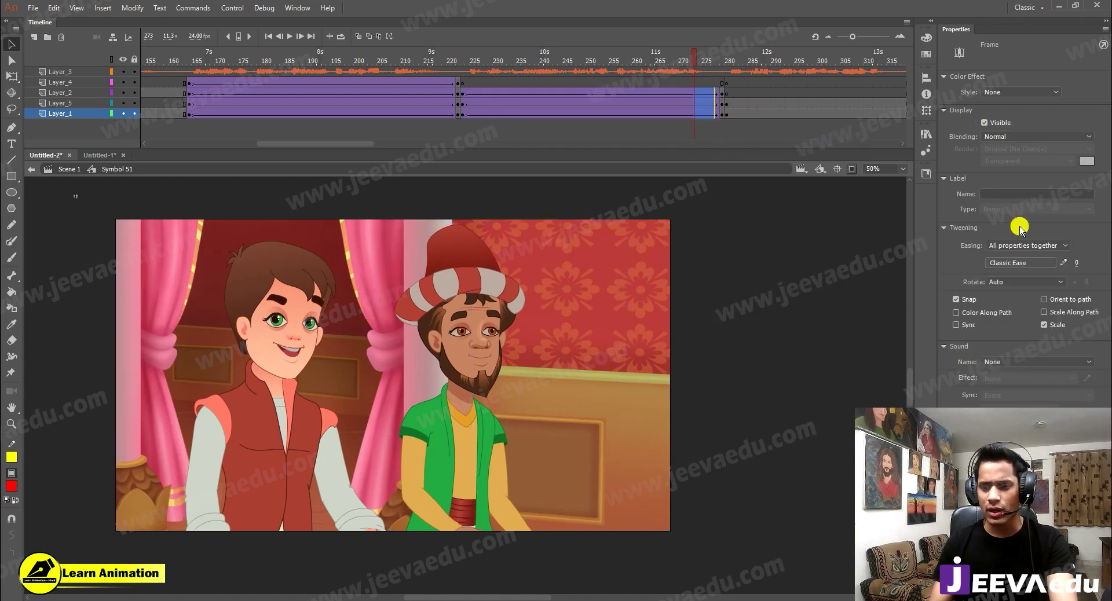
Step: Shape the custom ease of the two men's shot into an S-curve with flattened ends and apply it as My Ease 3
click(1064, 264)
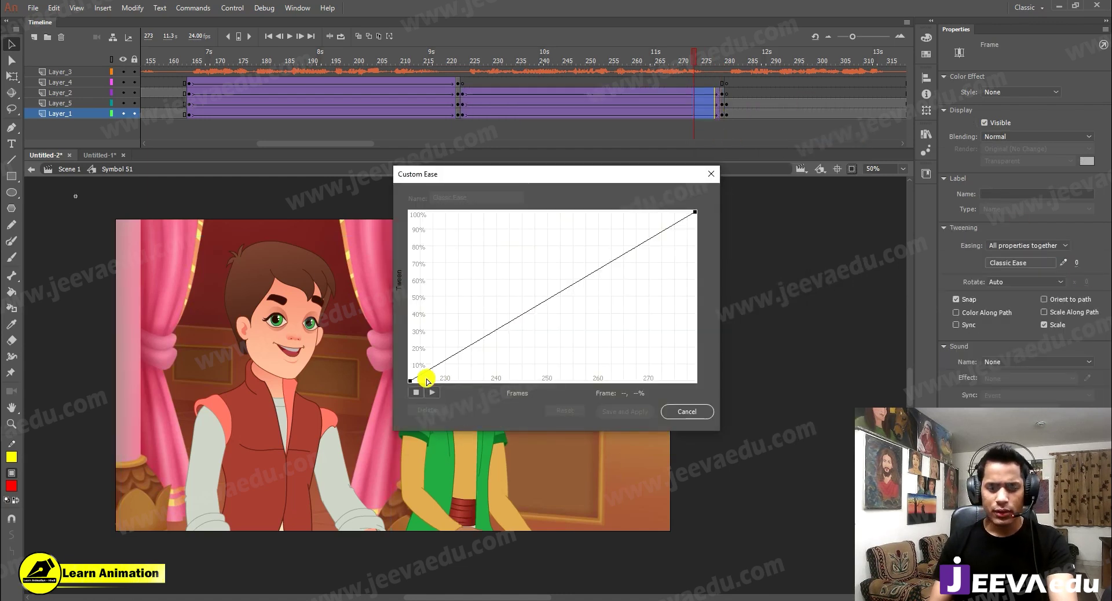
drag(506, 324, 516, 381)
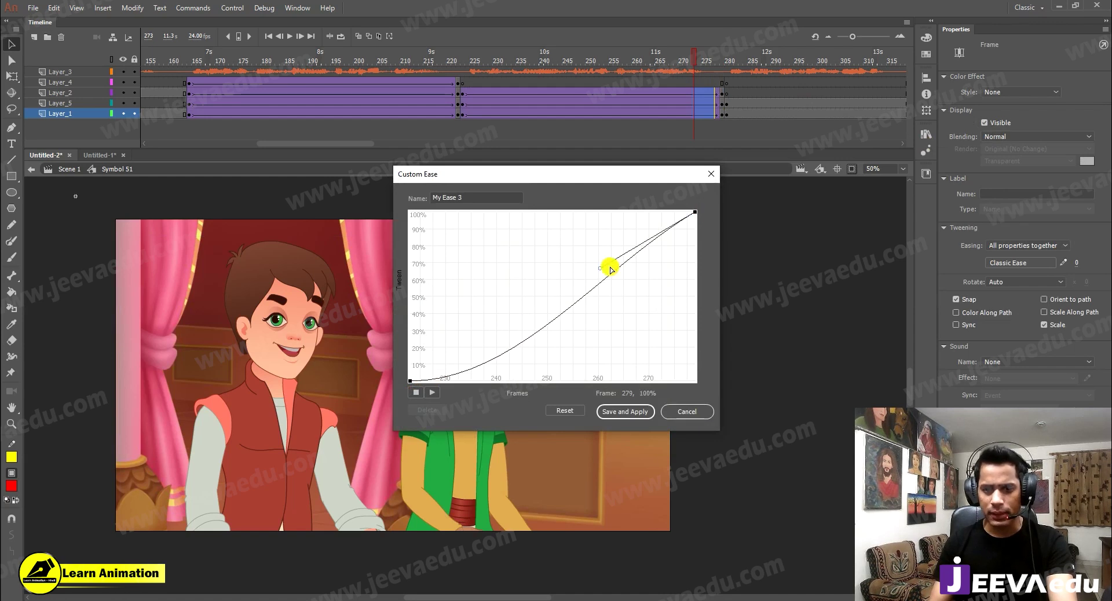
drag(604, 269, 599, 192)
click(636, 411)
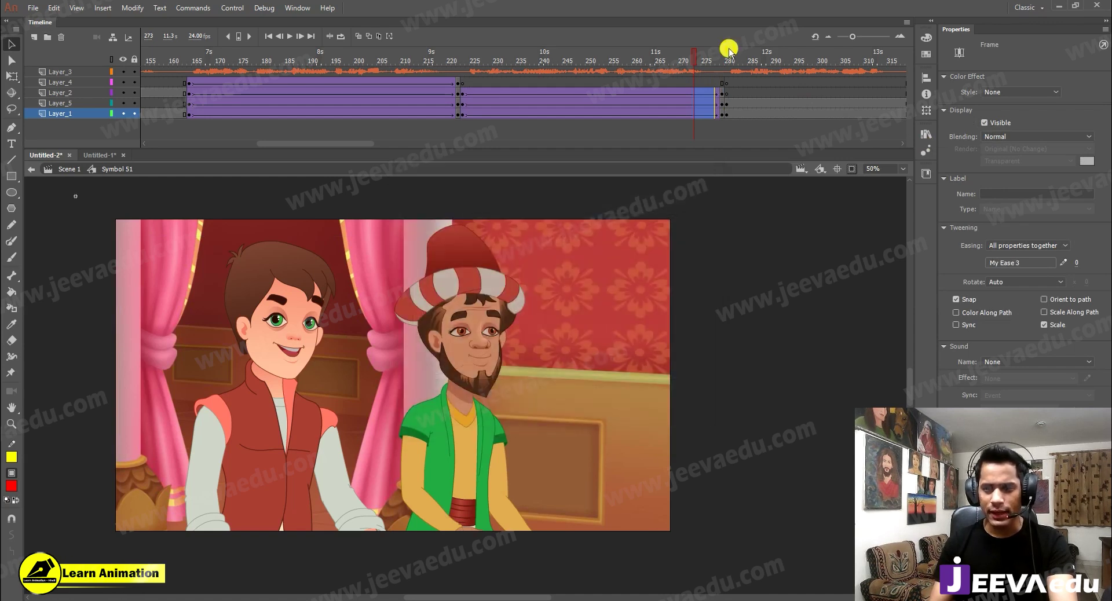
Step: At frame 279, scale the two men and the background to 102% and nudge them slightly right and down
click(723, 92)
key(ctrl+alt+s)
text(102)
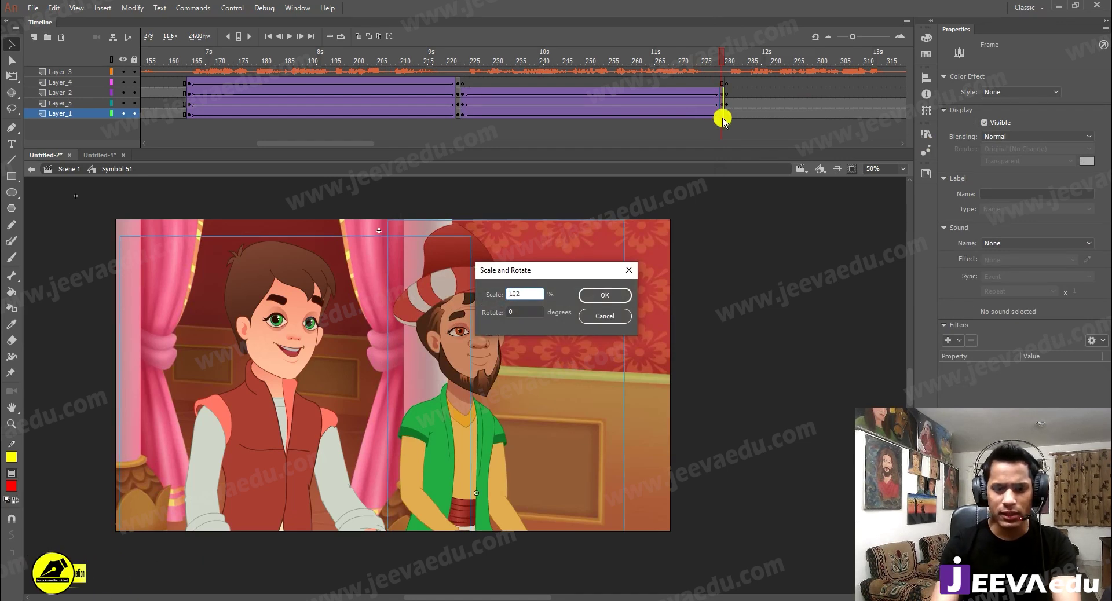
key(Return)
key(shift+Right)
key(shift+Right)
key(shift+Right)
key(shift+Right)
key(shift+Right)
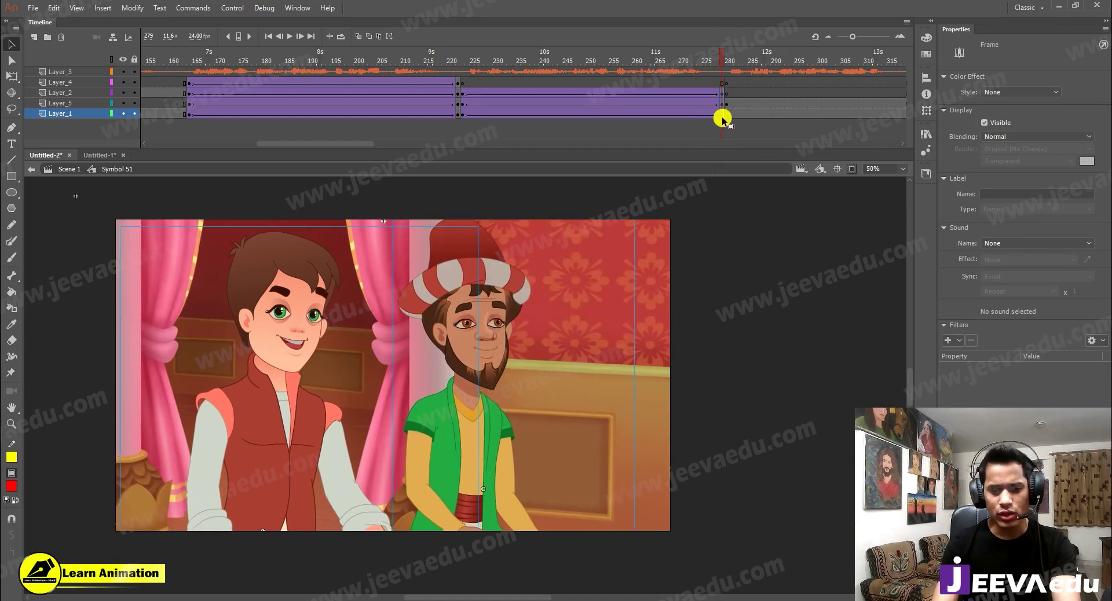
key(shift+Down)
key(shift+Down)
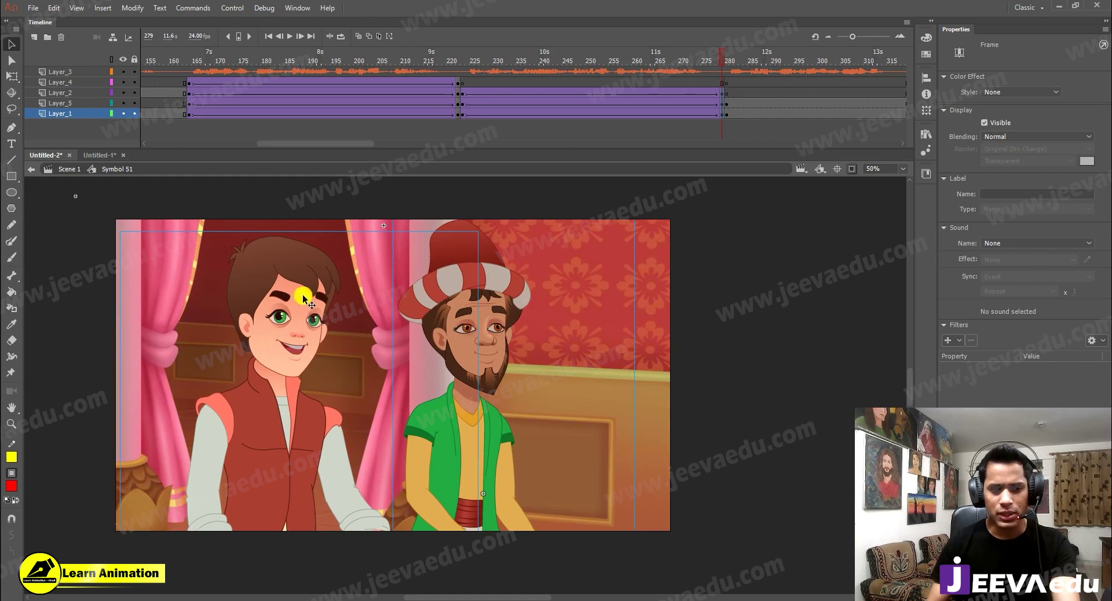
Step: Preview the push-in on the two men's shot and scrub on into the following mirror shot
key(Return)
click(473, 71)
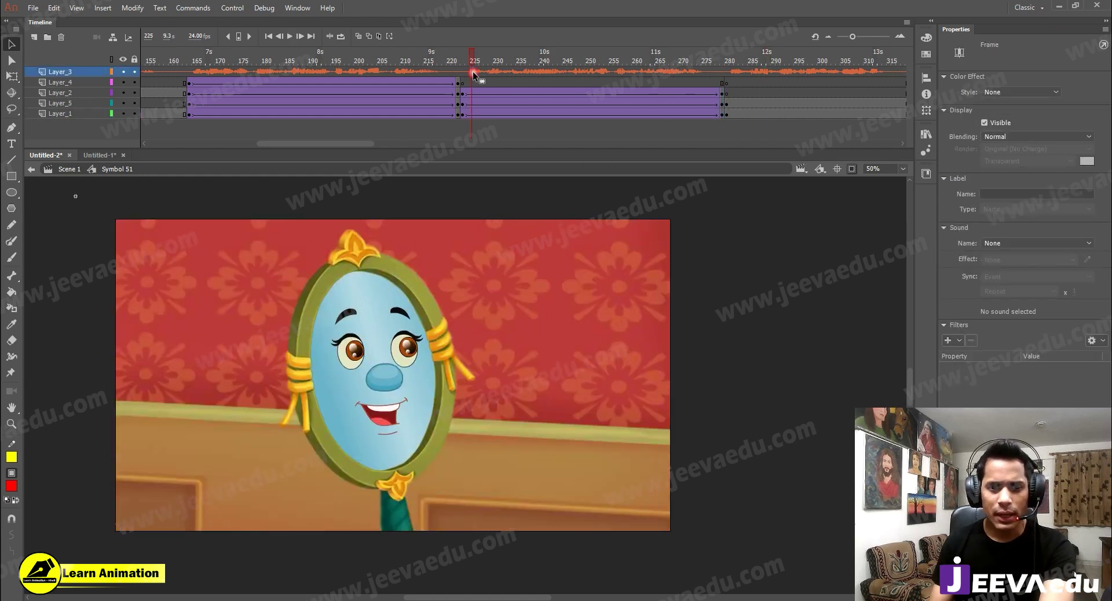
key(Return)
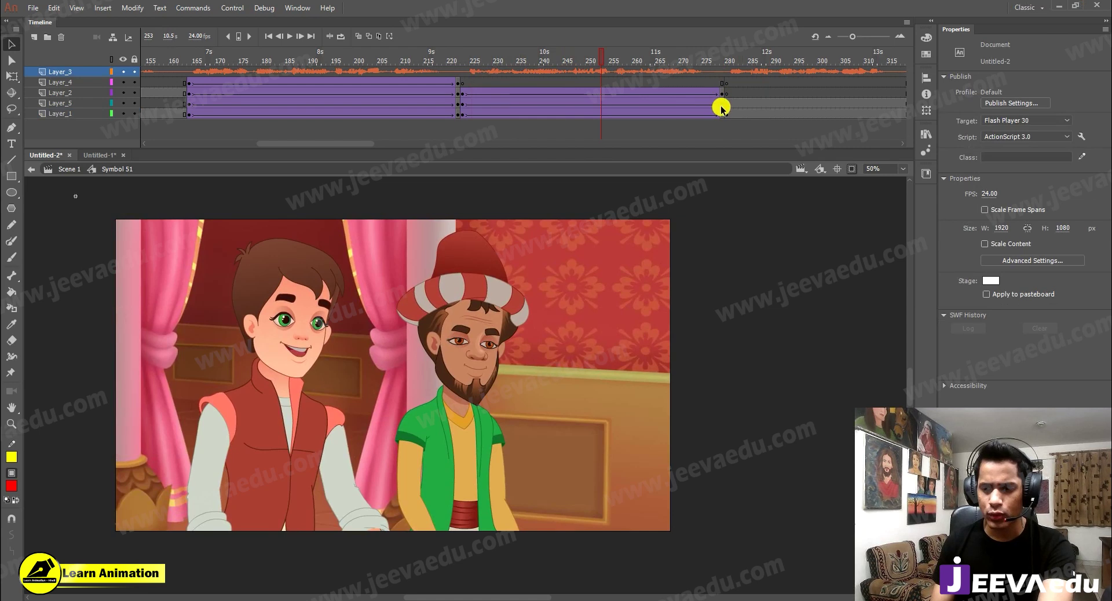
drag(723, 95, 723, 113)
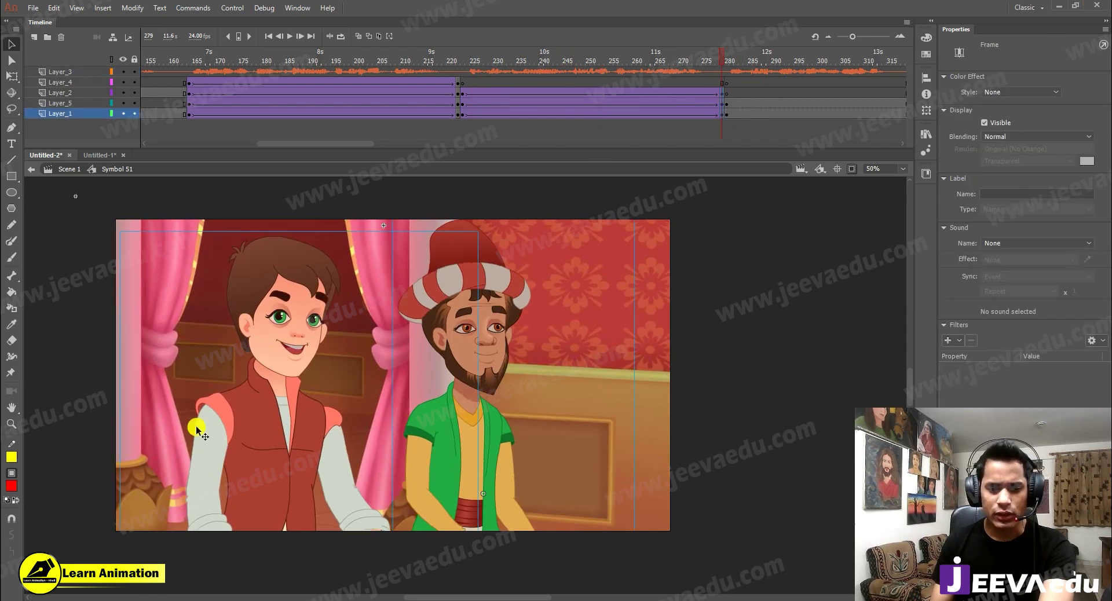
drag(529, 75, 438, 68)
drag(571, 50, 669, 70)
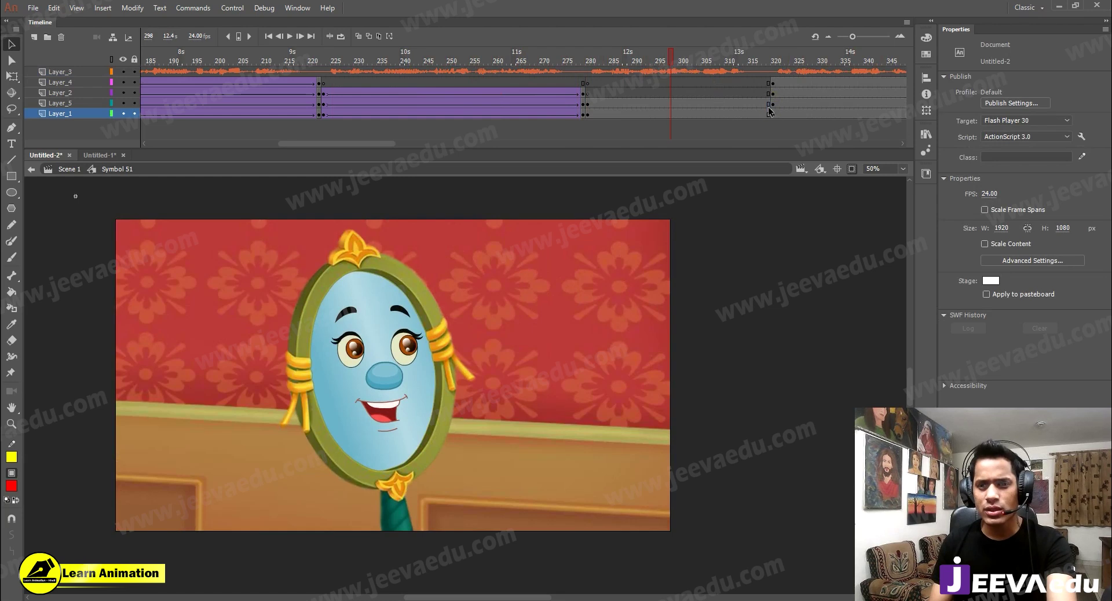
Step: Create classic tweens on Layer_5 and Layer_1 across the mirror shot ending at frame 319
drag(742, 103, 730, 115)
right_click(731, 118)
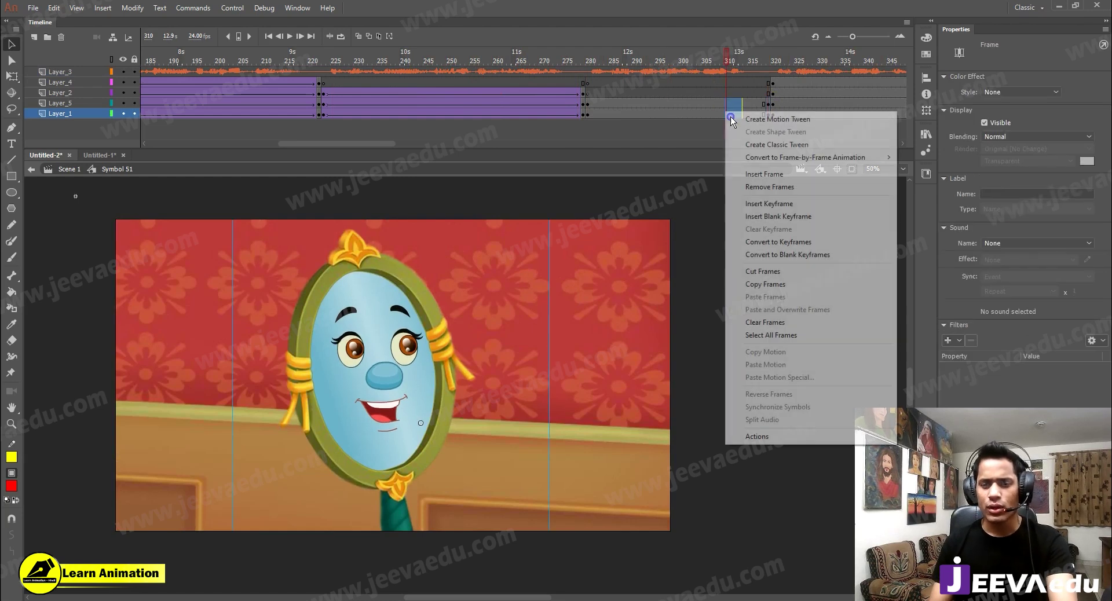
click(777, 144)
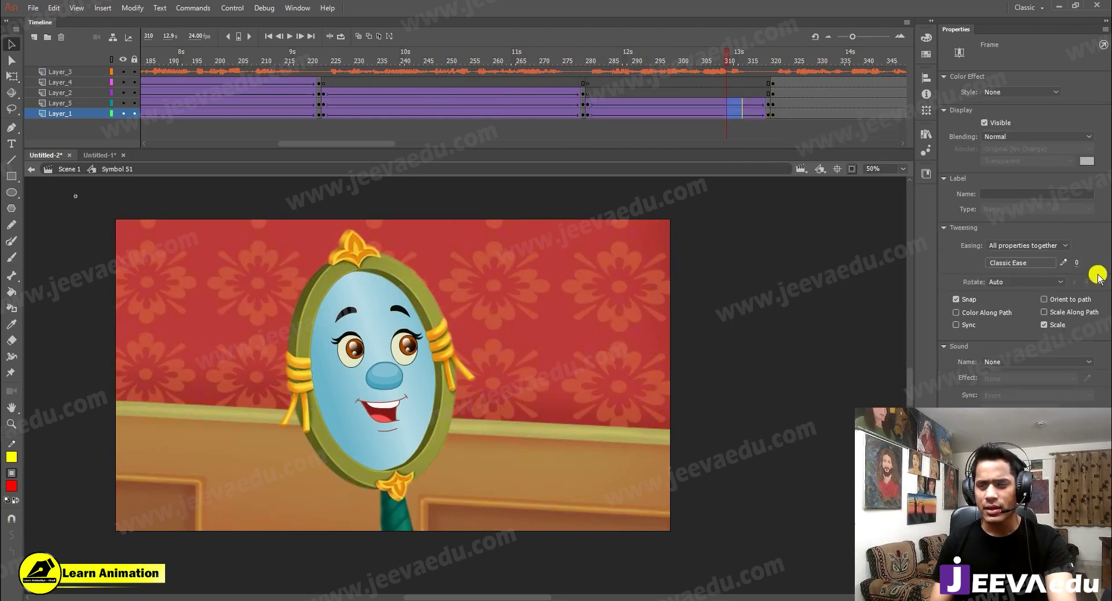
Step: Shape the mirror shot's custom ease into an S-curve with flattened start and end, and apply it as My Ease 4
click(1064, 264)
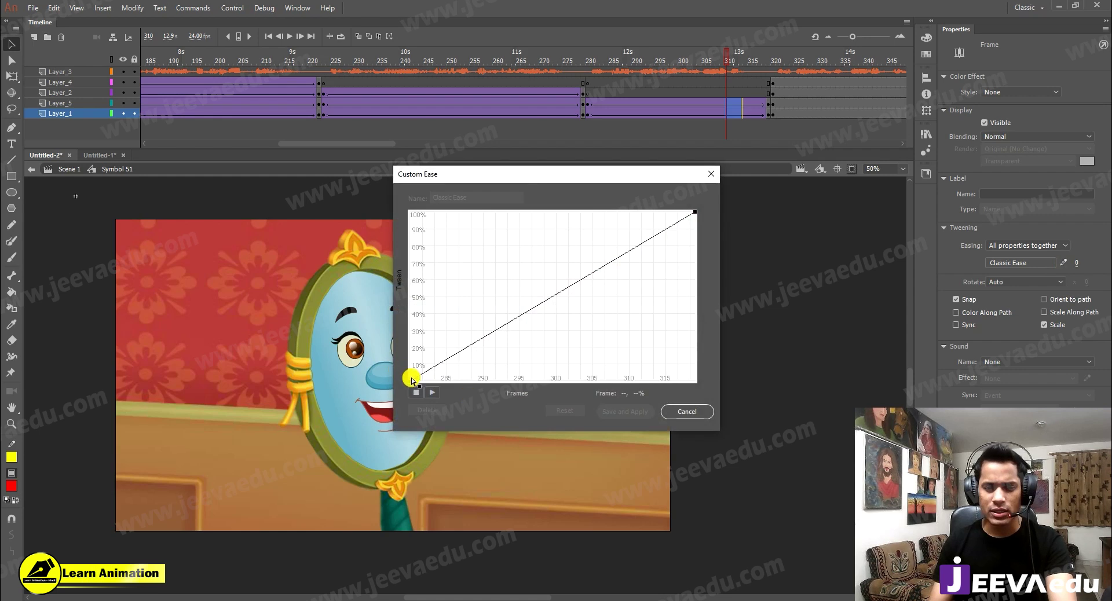
drag(505, 324, 518, 381)
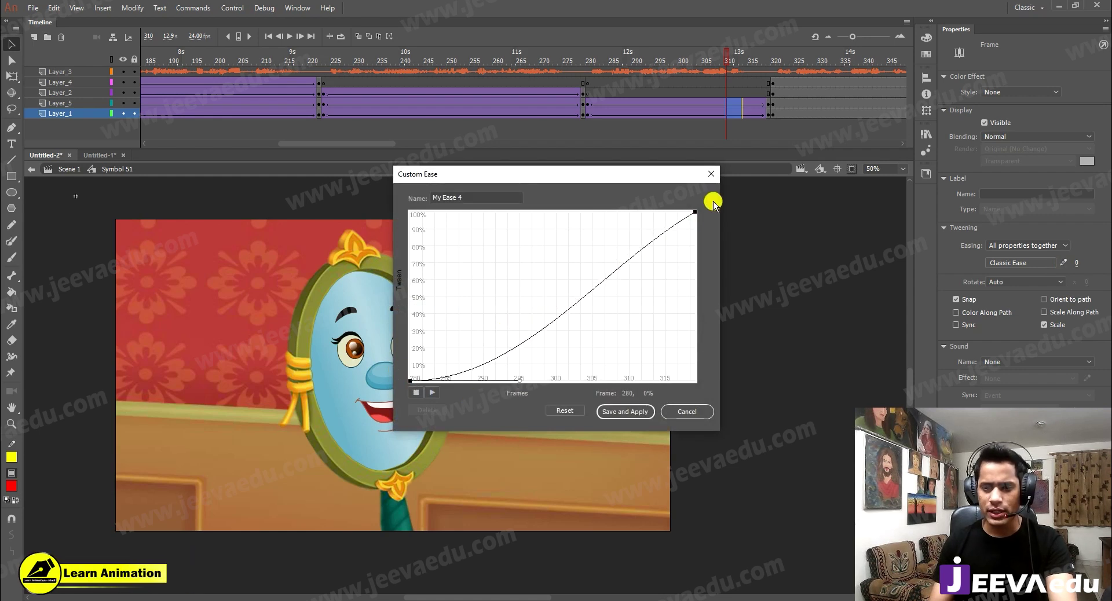
drag(601, 269, 600, 215)
click(619, 412)
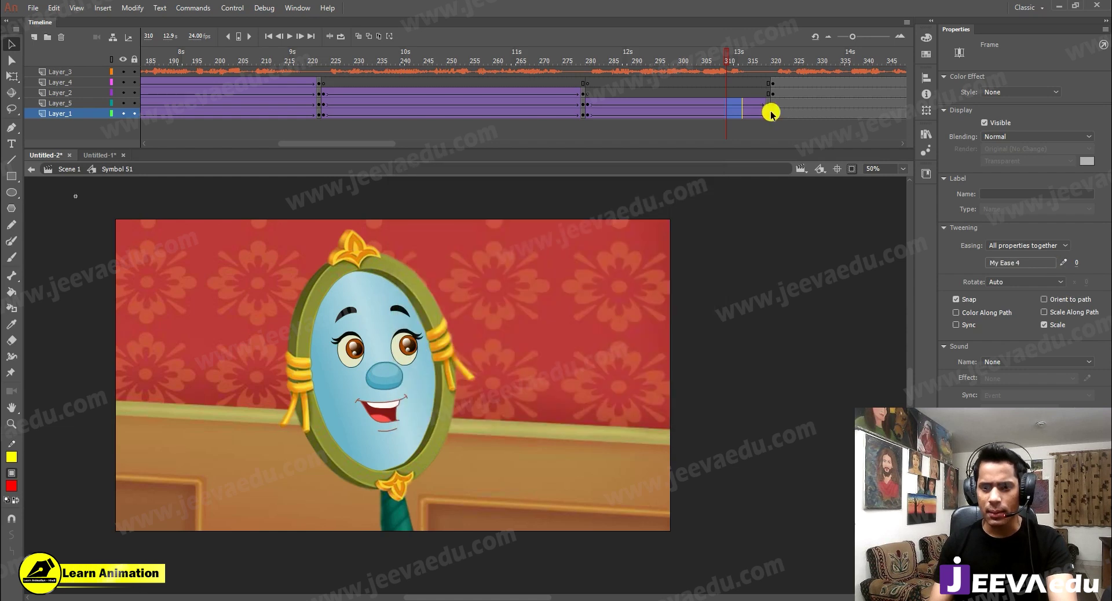
Step: At frame 319, scale the mirror and its background to 105% and reposition them to keep the mirror framed
click(769, 113)
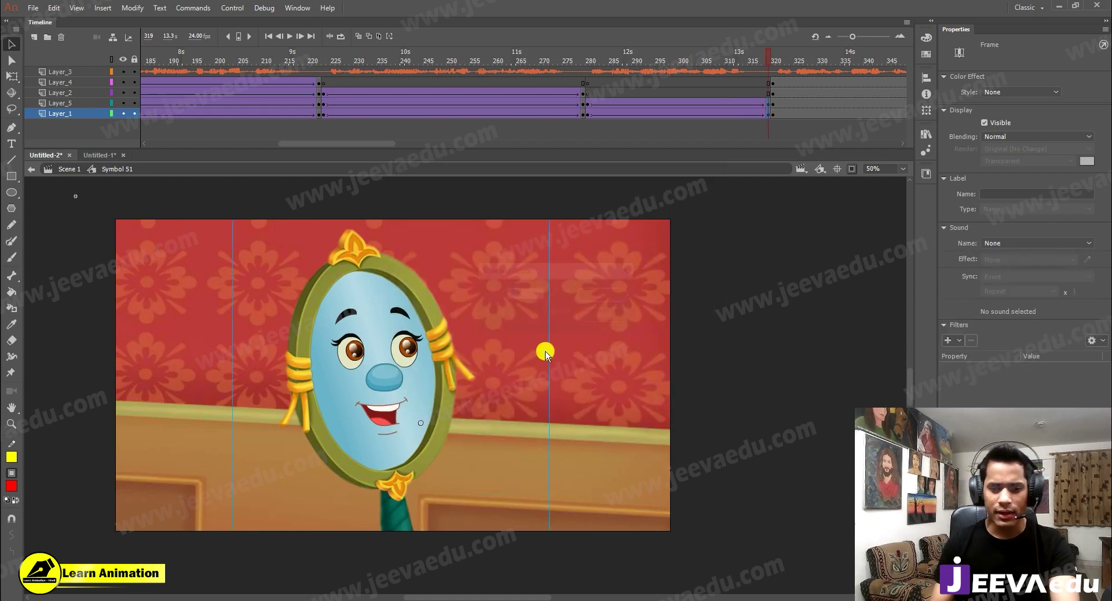
key(ctrl+alt+s)
text(105)
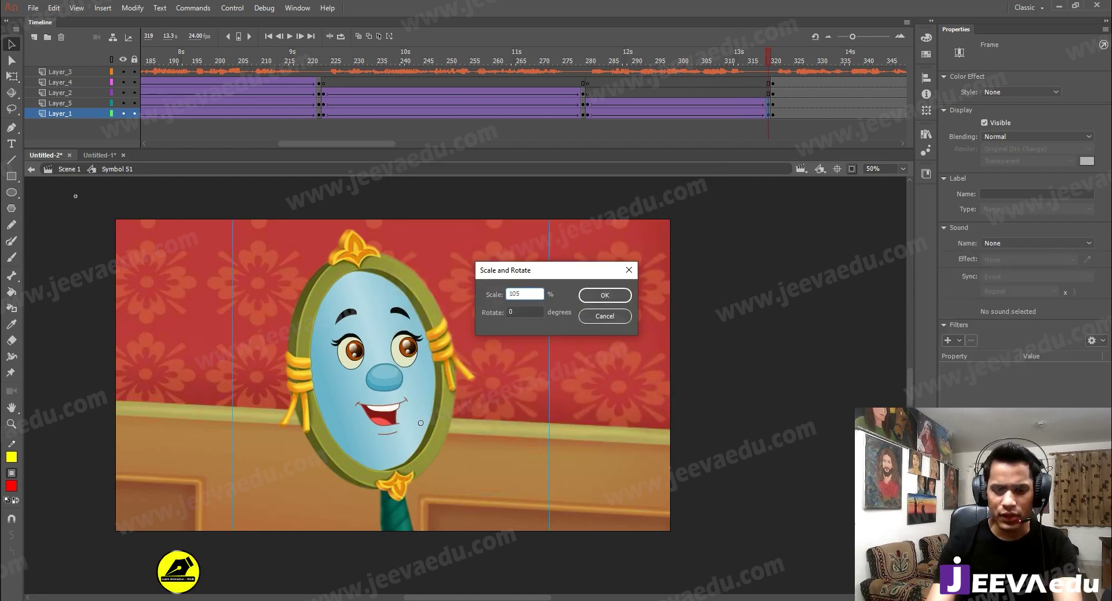
key(Return)
drag(440, 351, 455, 381)
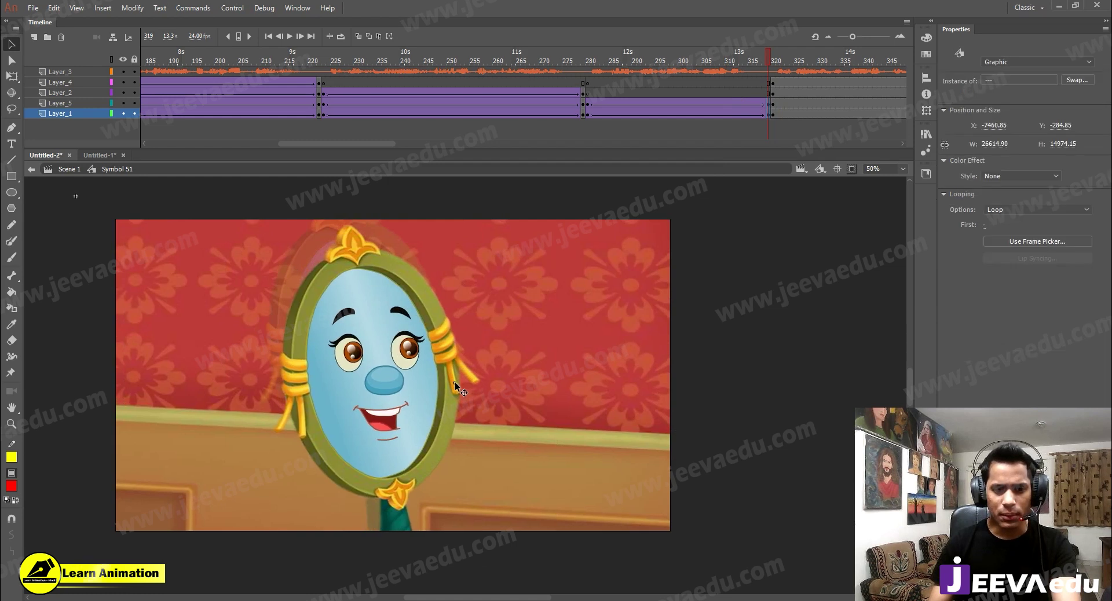
Step: Play back the mirror shot's push-in and review the remaining shots up to the last frame
click(581, 79)
key(Return)
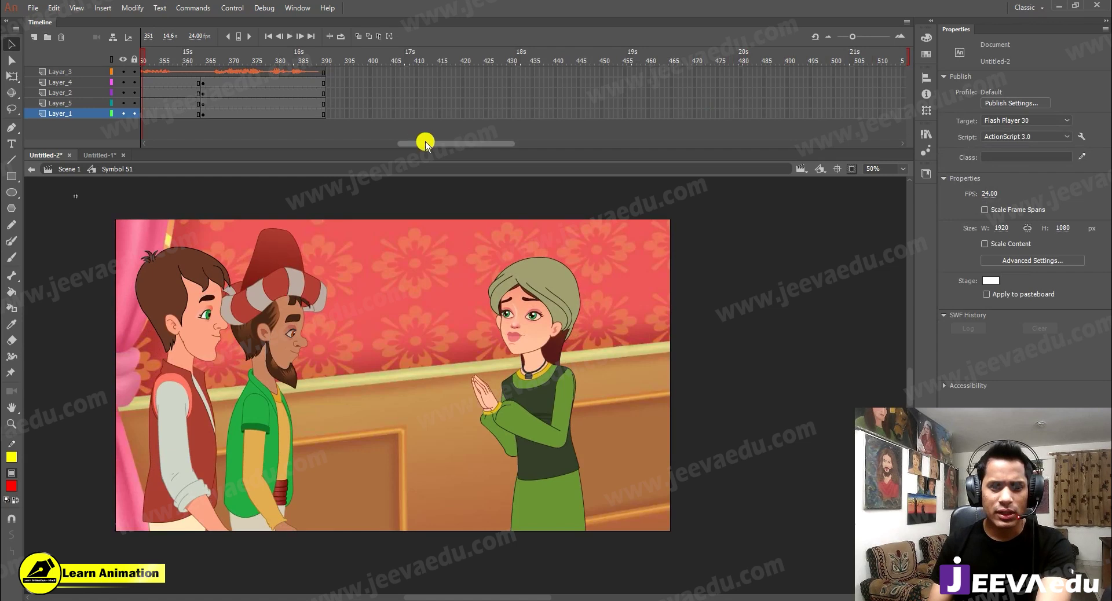
drag(426, 143, 404, 144)
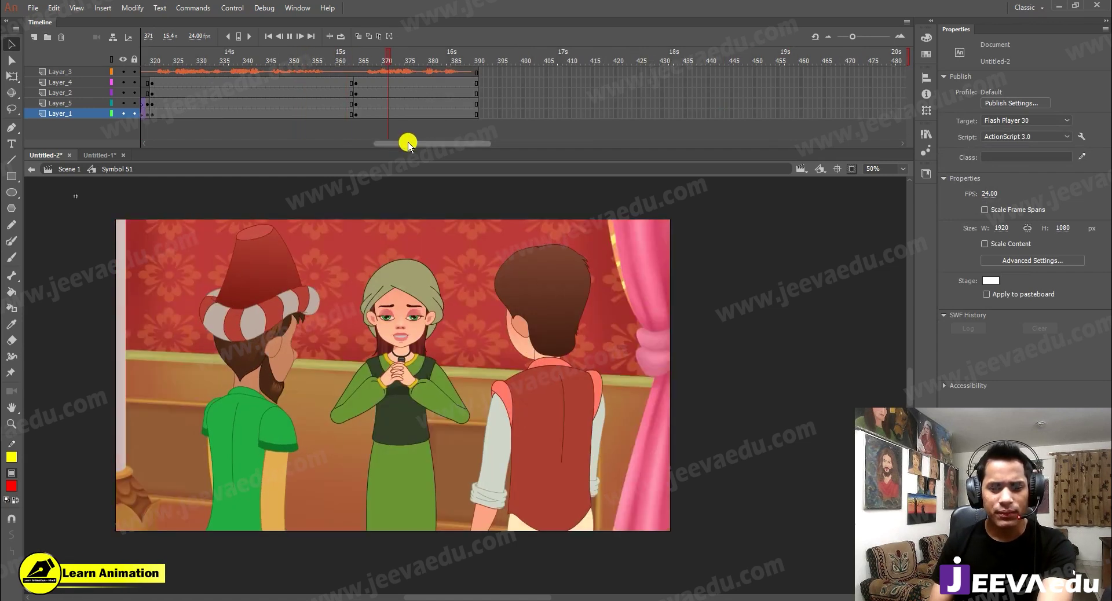
click(181, 86)
key(Return)
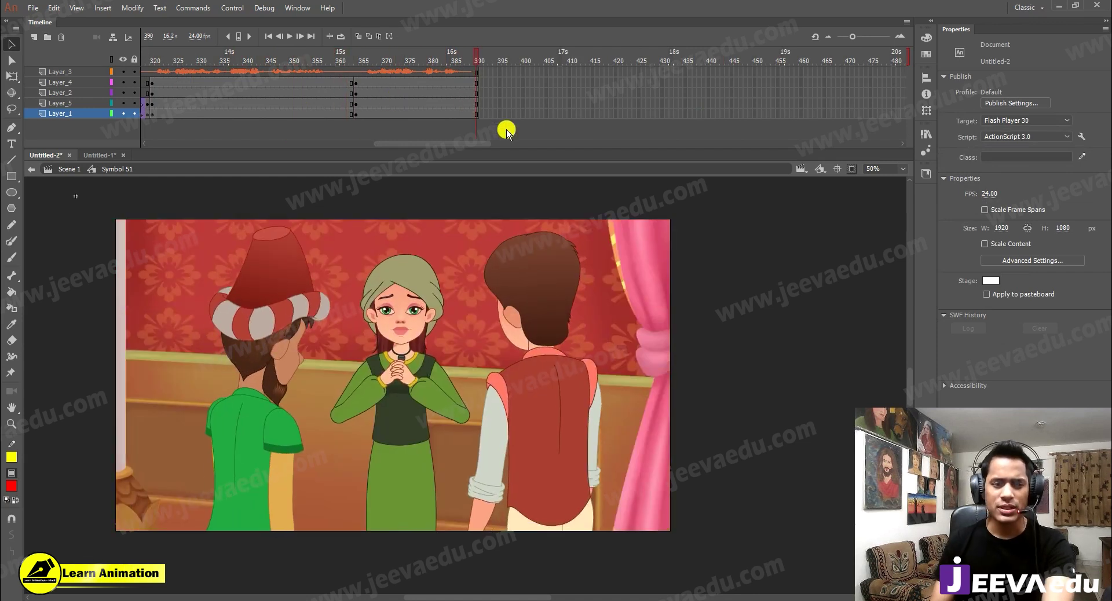
click(477, 102)
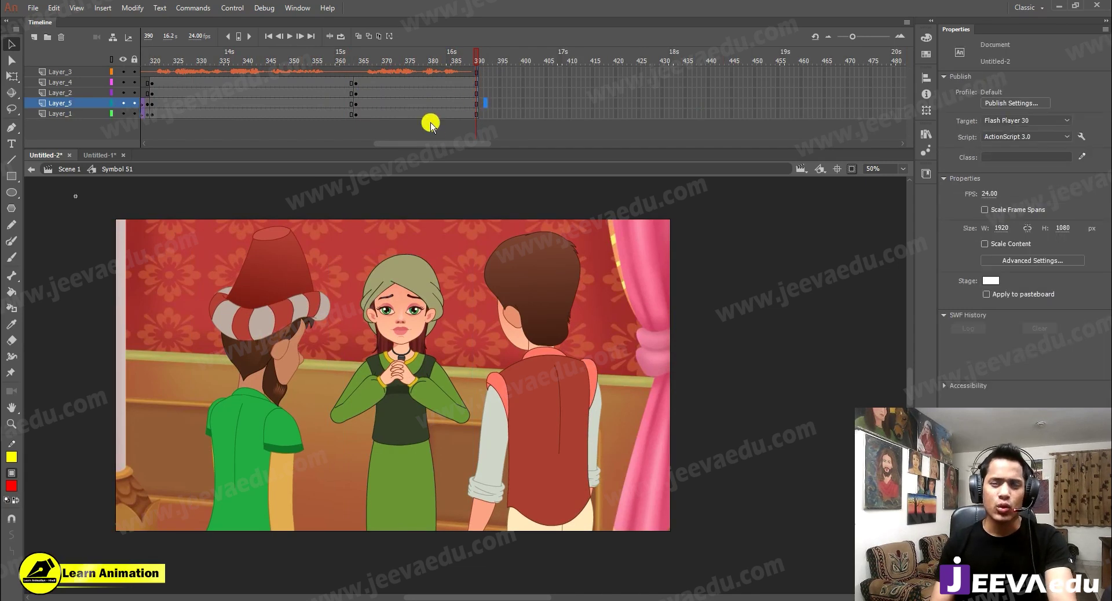
Step: Add keyframes at frame 363 on Layer_4, Layer_2, Layer_5 and Layer_1, and create classic tweens across the side-view shot
drag(436, 143, 415, 143)
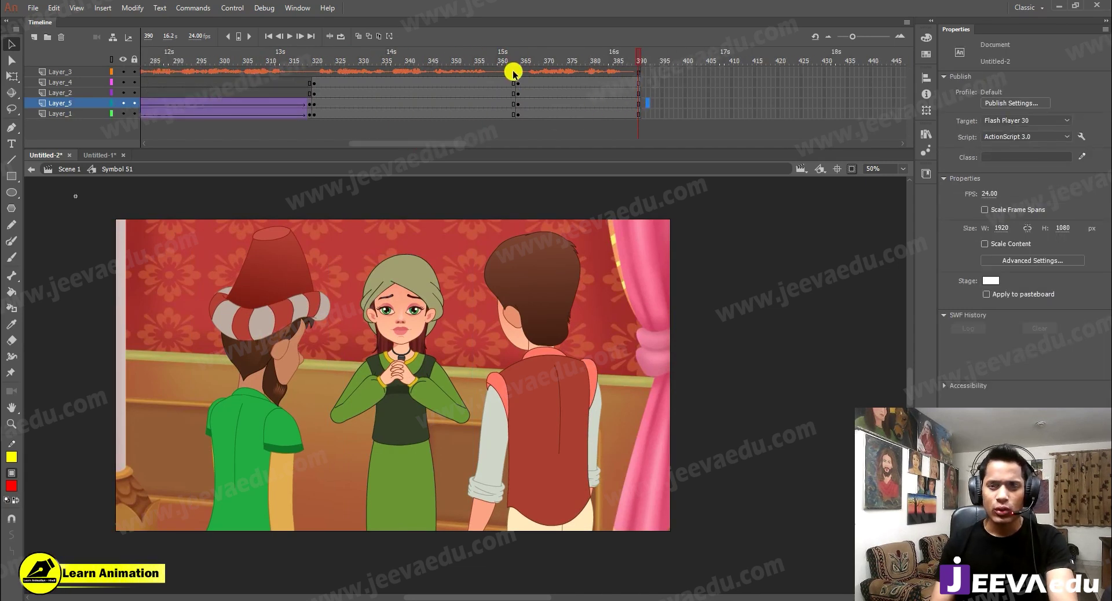
click(512, 114)
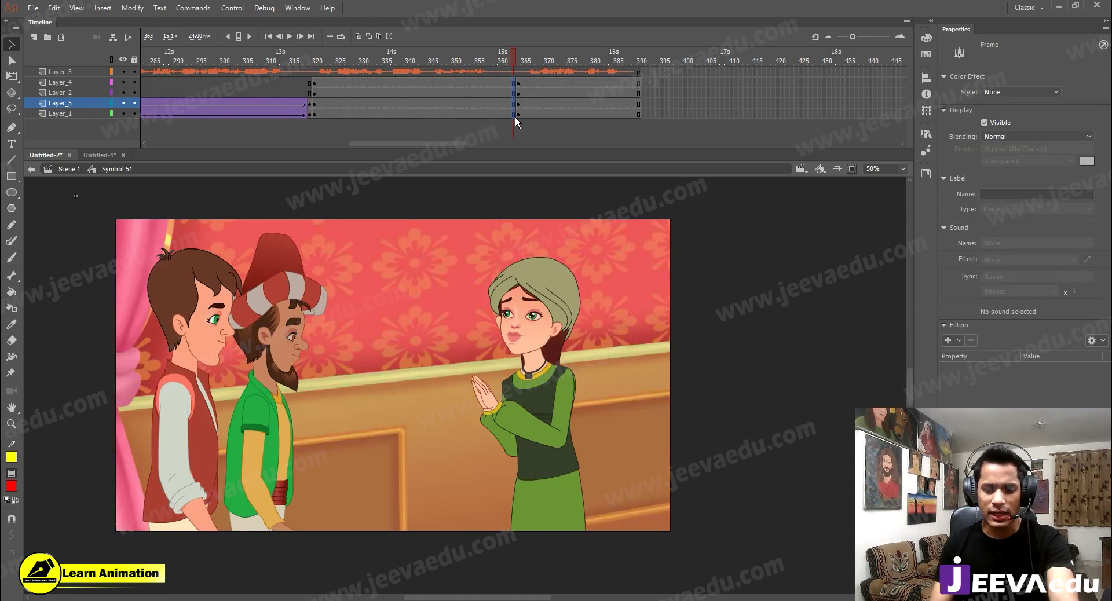
drag(499, 83, 468, 95)
right_click(476, 99)
click(515, 132)
Step: Scale the three characters and the background to 102% at frame 363
click(514, 103)
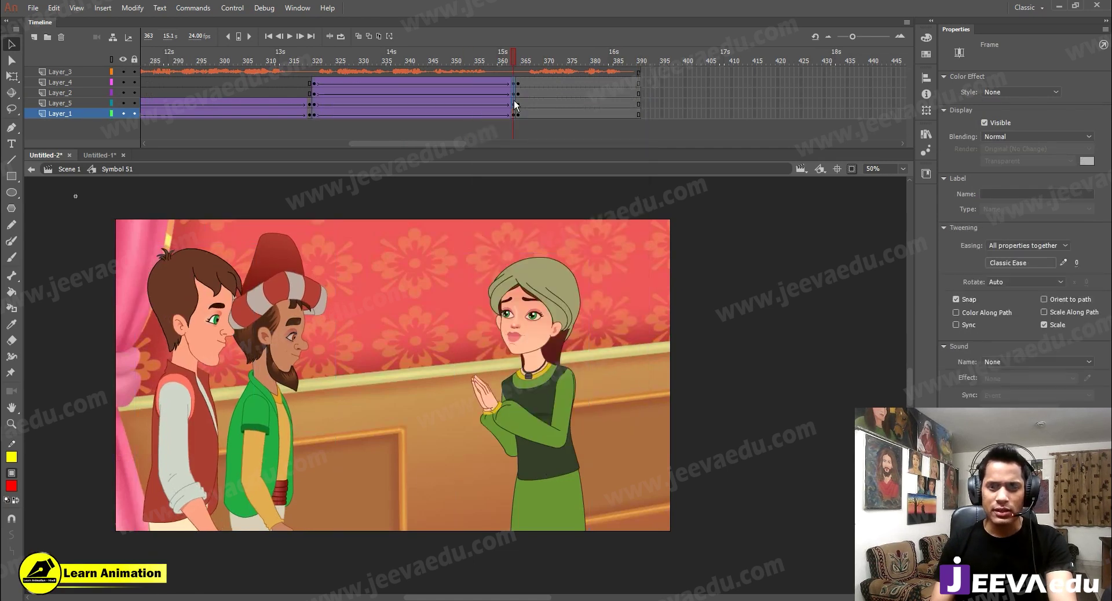
click(514, 110)
key(ctrl+alt+s)
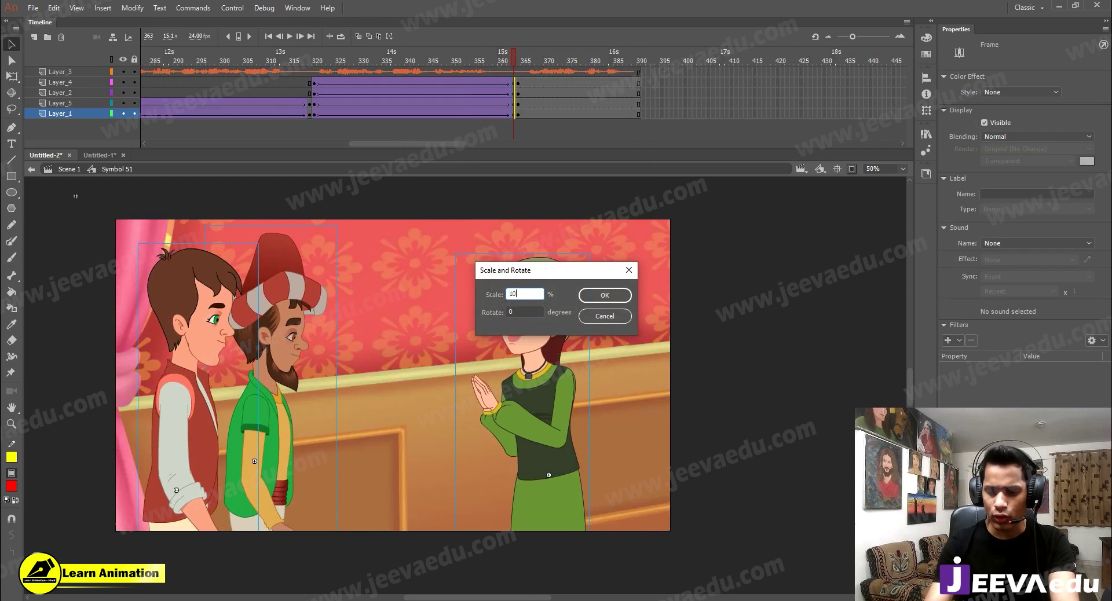
text(102)
key(Return)
Step: Shift the characters and background at frame 363 down and left, and fine-tune them slightly upward
key(shift+Down)
key(shift+Down)
key(shift+Down)
key(shift+Down)
key(shift+Down)
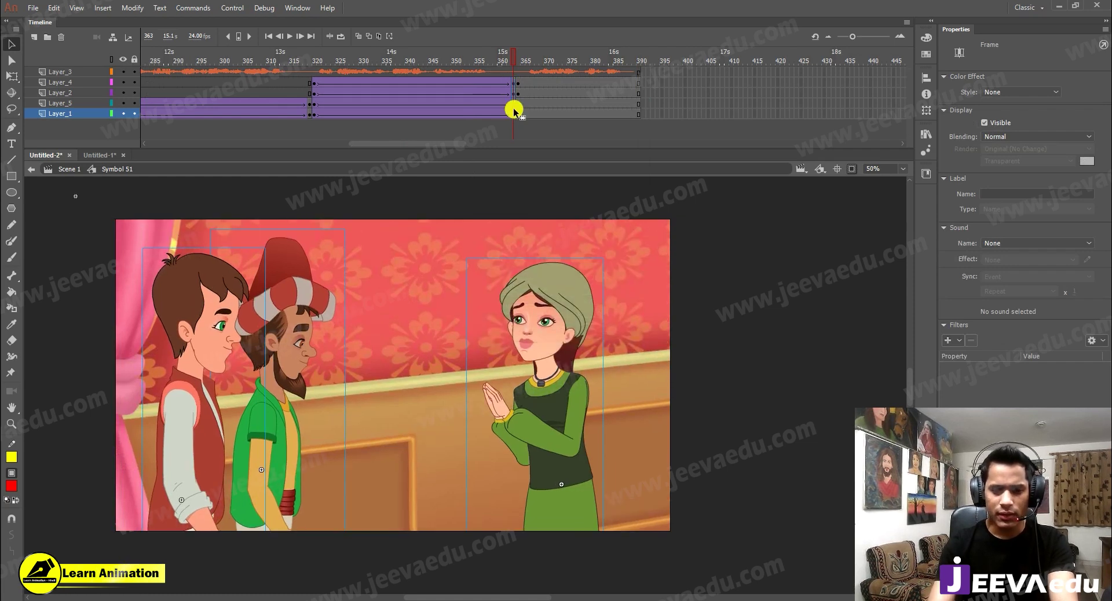
key(shift+Left)
key(shift+Left)
key(shift+Left)
key(shift+Left)
key(shift+Left)
key(Up)
key(Up)
key(Up)
key(Up)
key(Up)
key(Up)
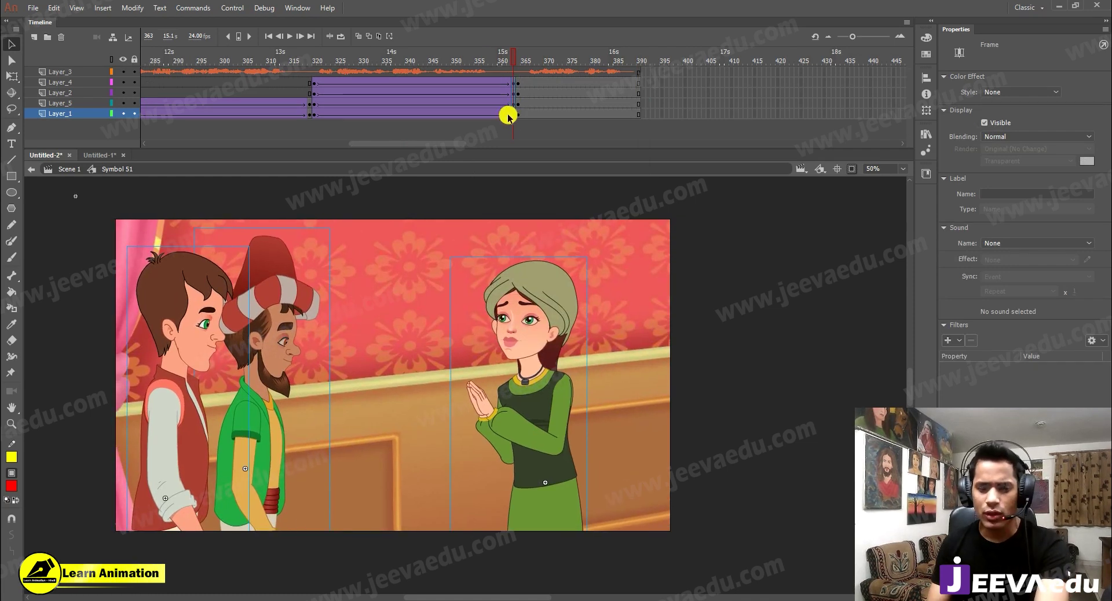
Step: Nudge the side-view shot's characters and background slightly back to the right at frame 363
drag(514, 60, 514, 107)
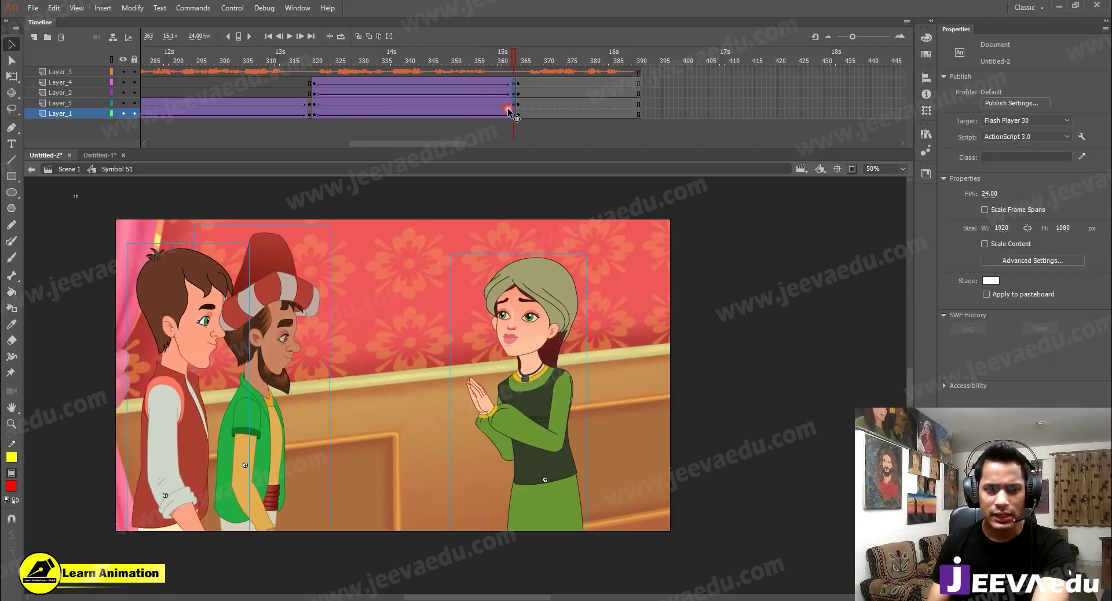
click(509, 112)
key(shift+Right)
key(shift+Right)
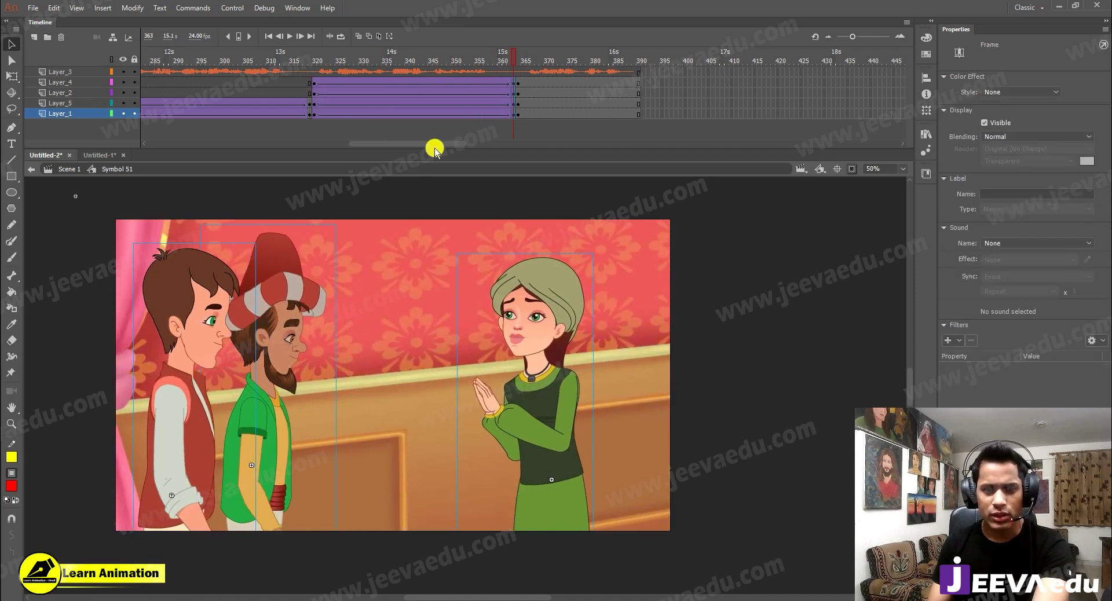
Step: Return to frame 1 and play the whole dialogue scene to review all camera push-ins
drag(472, 59, 2, 136)
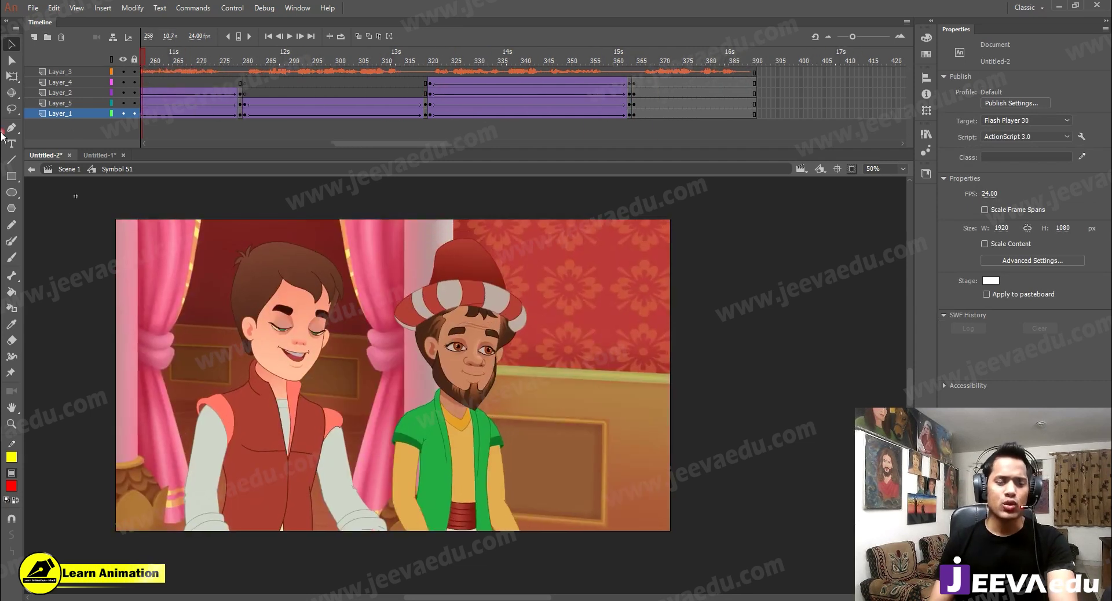
drag(383, 143, 147, 129)
click(146, 62)
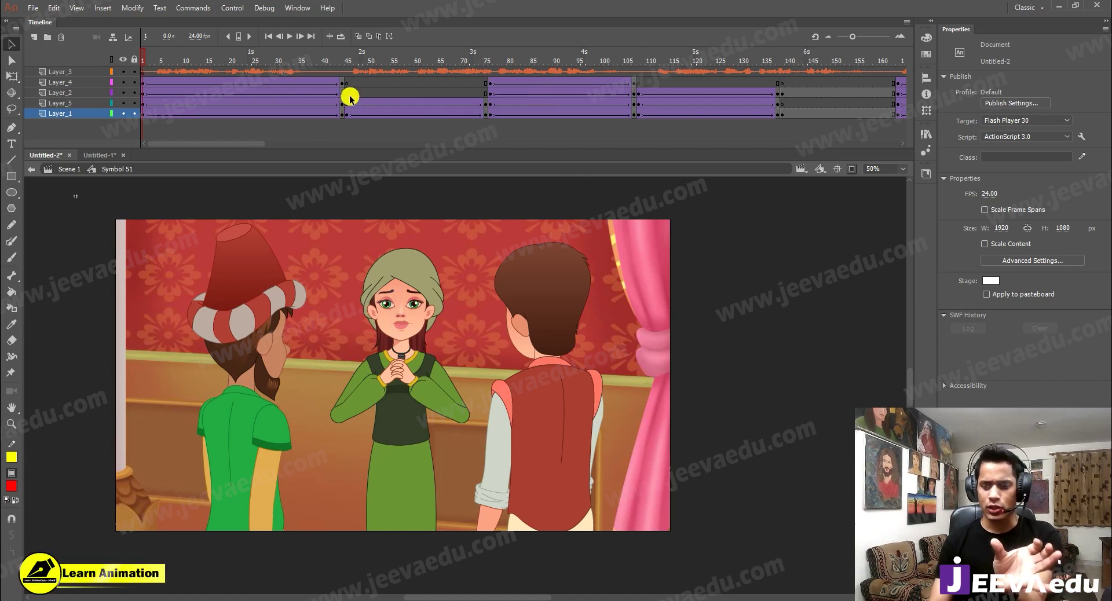
key(Return)
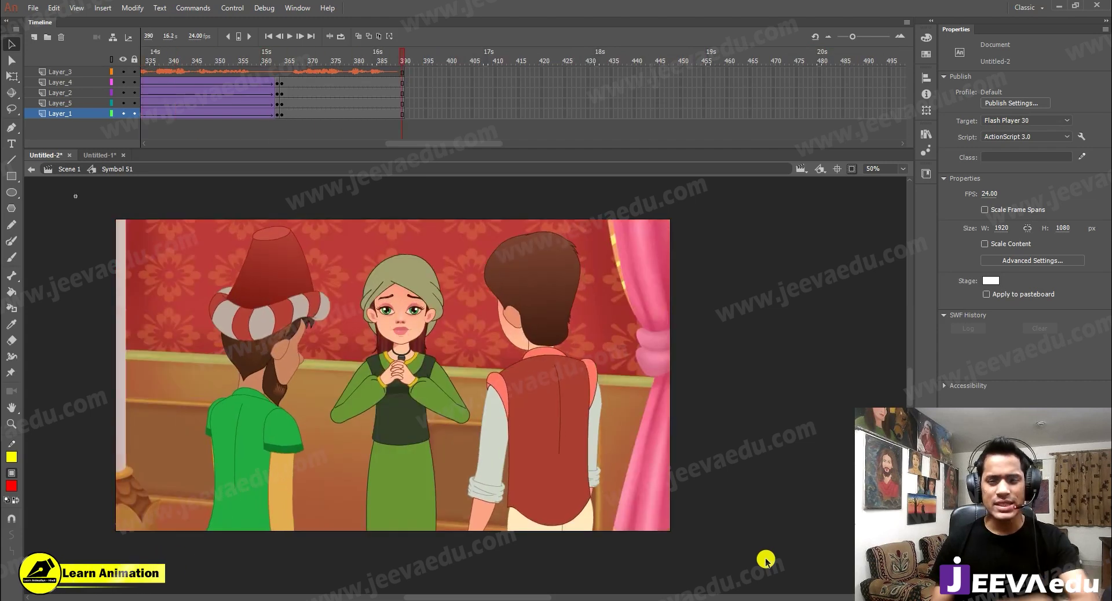
Step: Copy the sound layer Layer_3 inside Symbol 51
click(58, 71)
right_click(58, 71)
click(117, 176)
Step: Return to Scene 1 and paste the copied sound layer above Layer_1
click(70, 168)
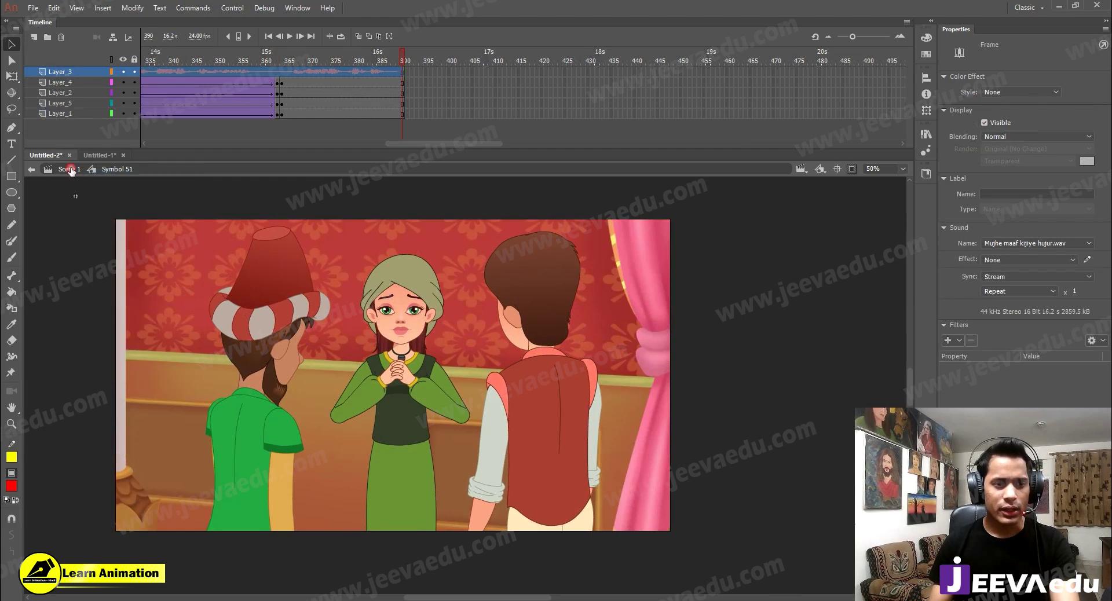
click(61, 36)
click(81, 71)
right_click(81, 72)
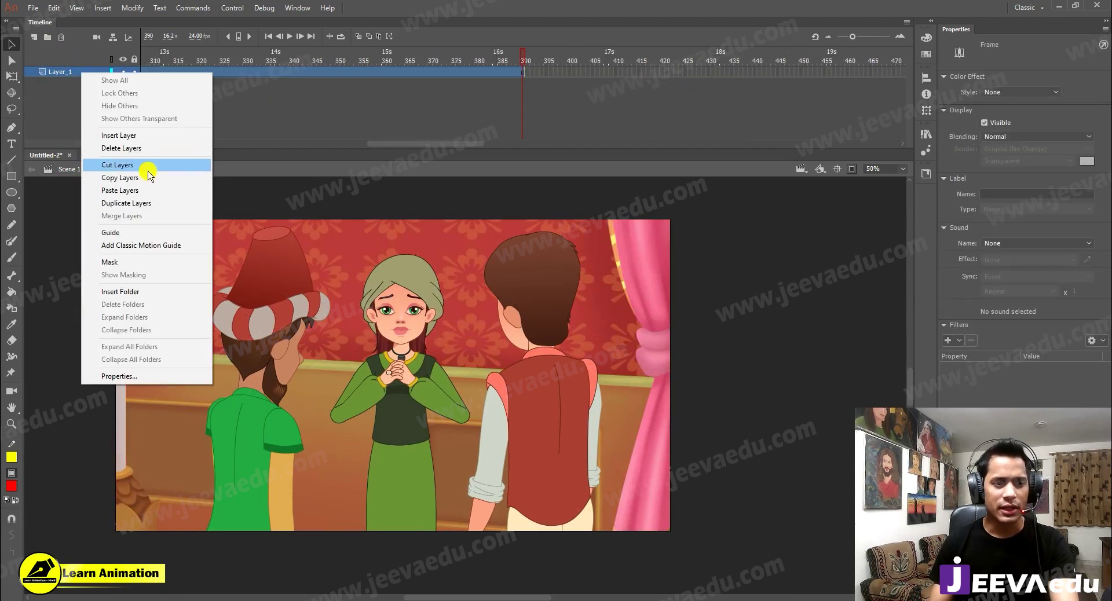
click(142, 190)
click(519, 117)
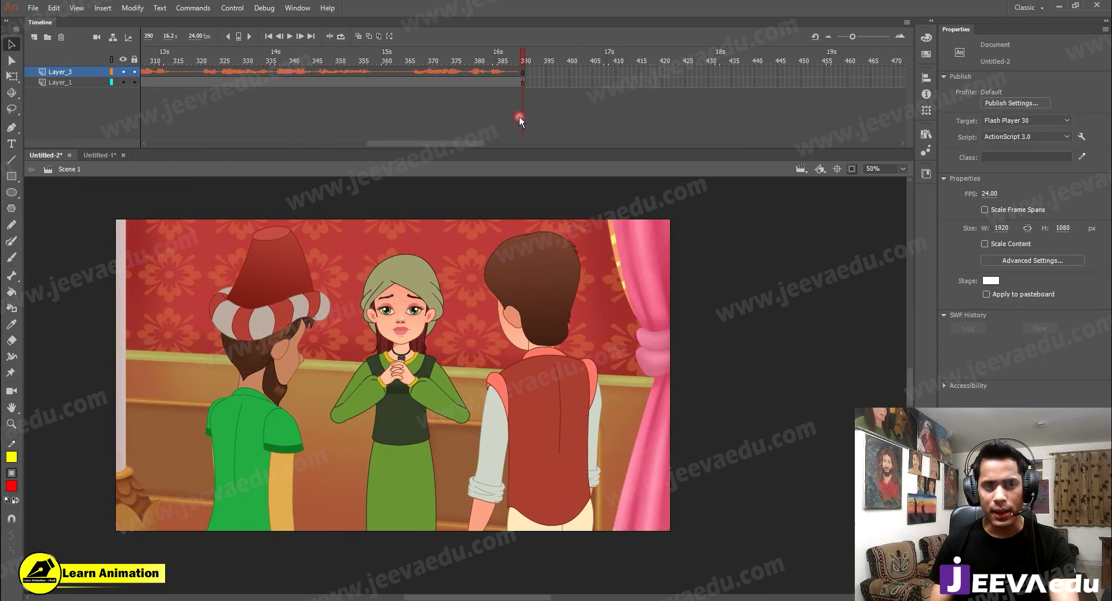
Step: In the publish settings, set the JPEG quality to 100 and the audio stream to MP3 at 128 kbps
click(1013, 105)
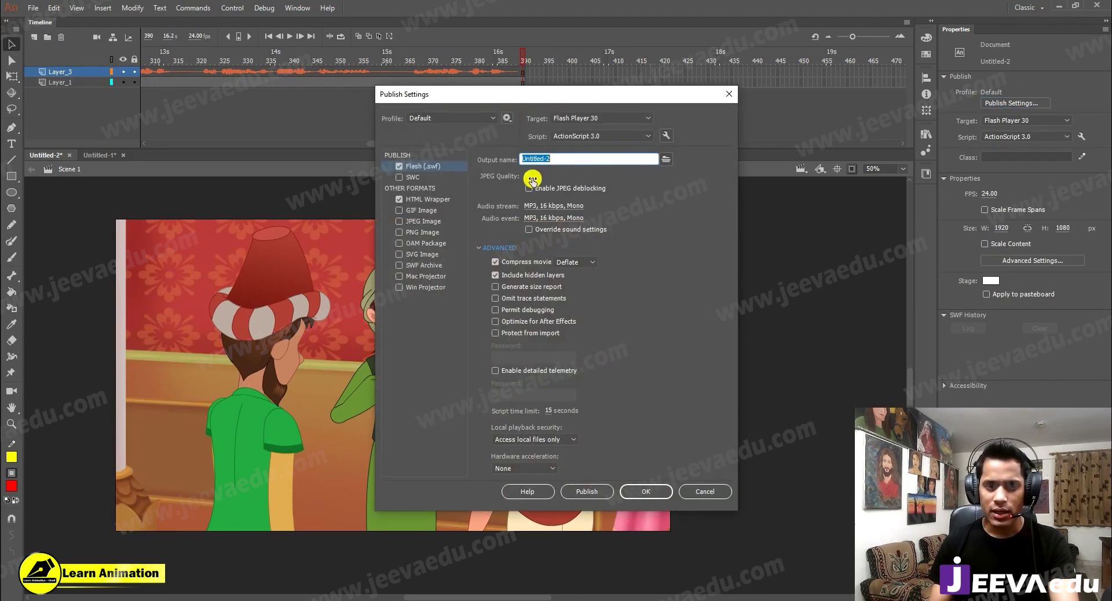
drag(532, 180, 552, 175)
click(565, 215)
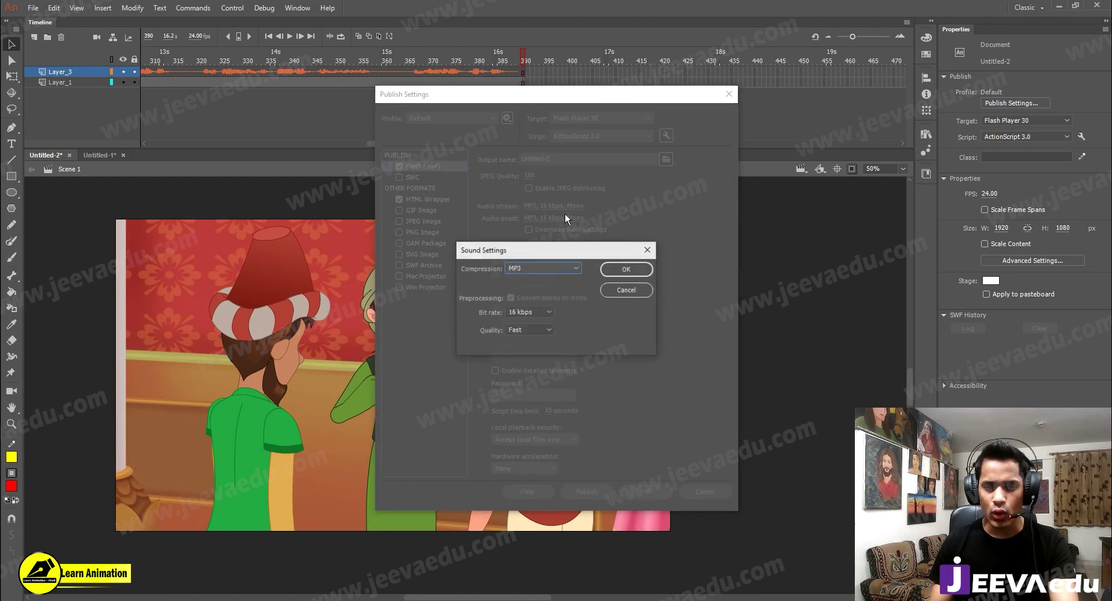
click(548, 312)
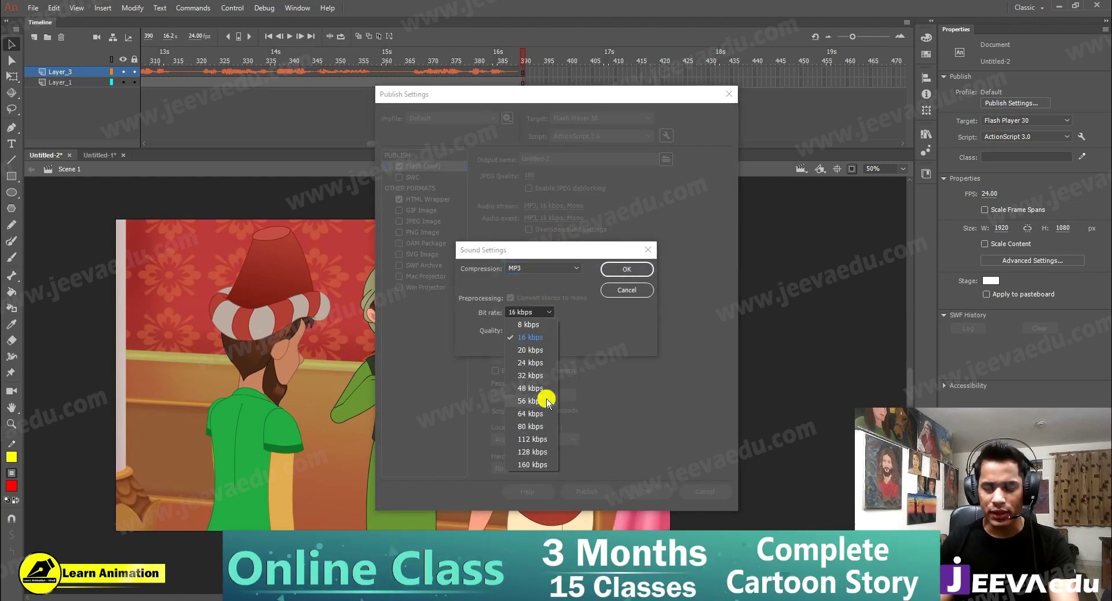
click(541, 452)
click(528, 330)
click(627, 269)
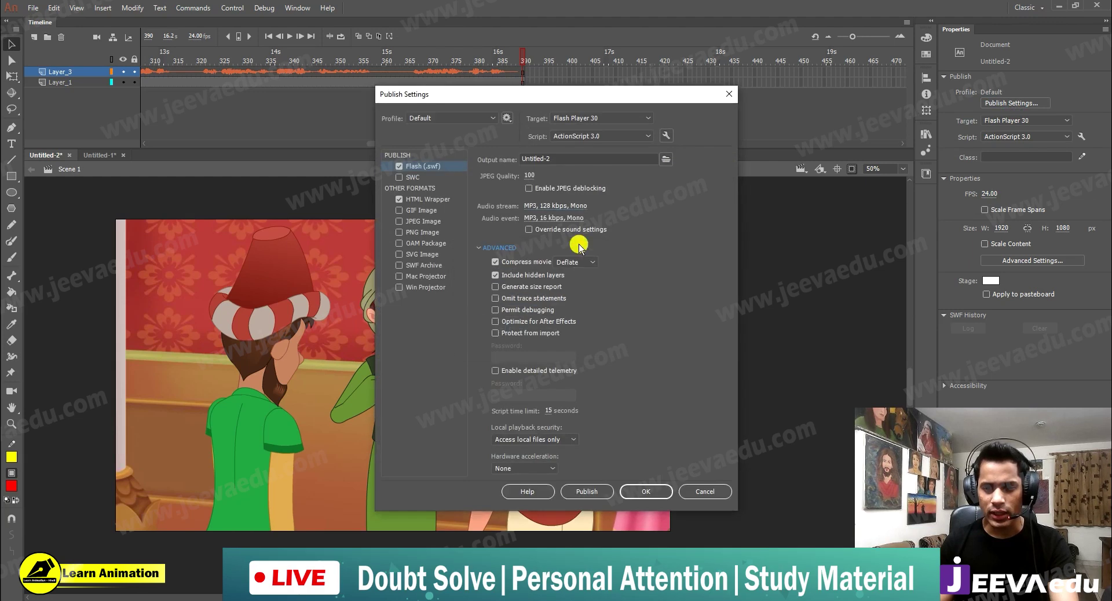
Step: Set the audio event bit rate to 128 kbps and apply the publish settings
click(561, 218)
click(529, 312)
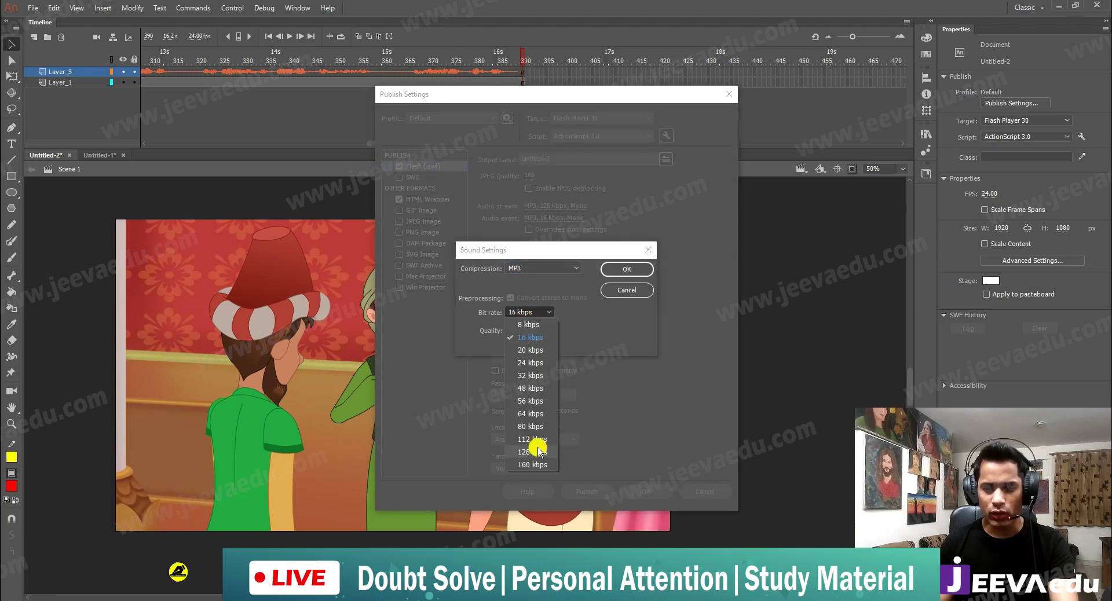
click(538, 448)
click(530, 330)
click(530, 371)
click(619, 271)
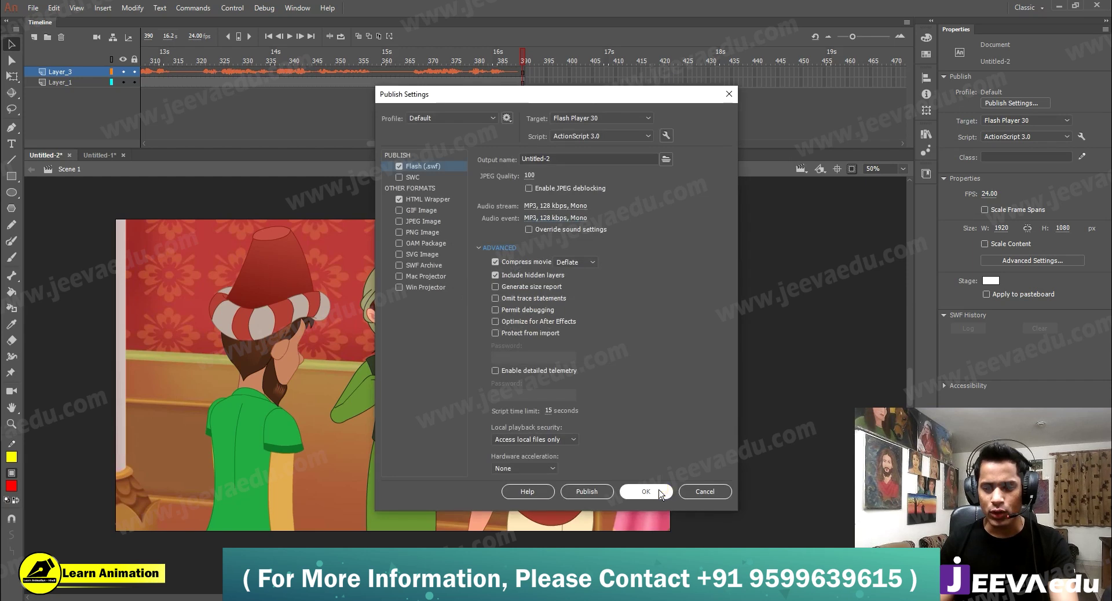
click(646, 491)
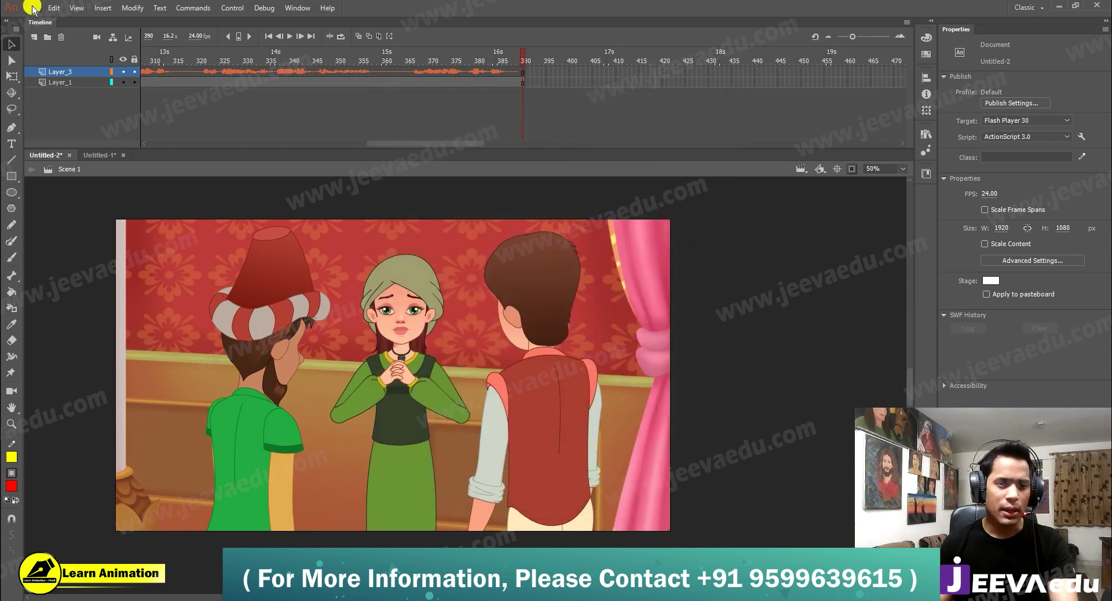
Step: Go back to the start of the main timeline and play the whole scene with its sound
drag(430, 145, 70, 129)
drag(143, 72, 147, 65)
drag(371, 351, 434, 349)
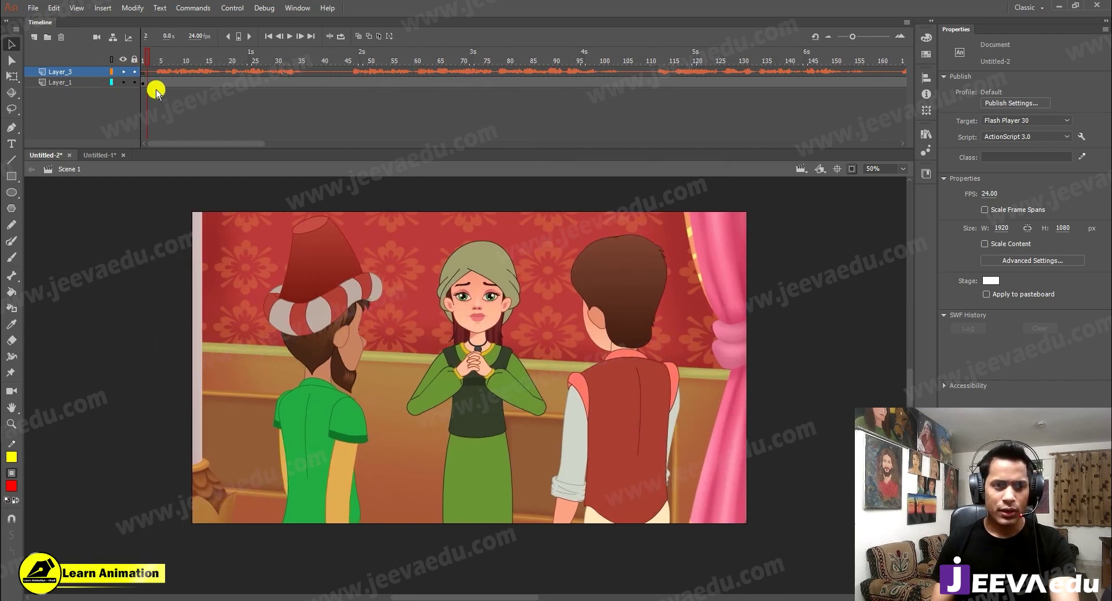
key(Return)
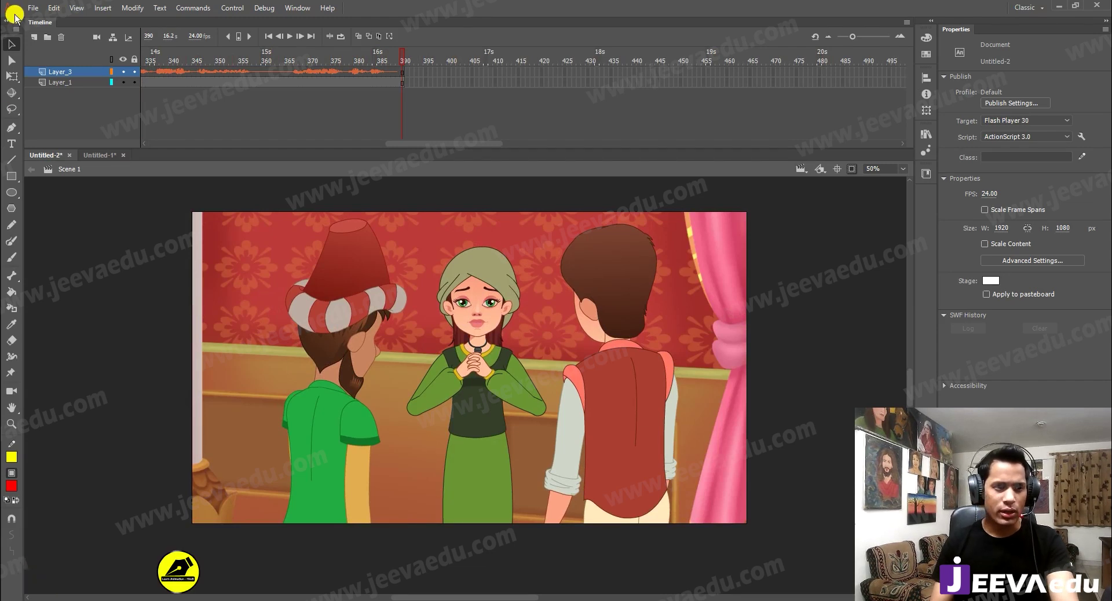
Step: Export the scene as a QuickTime video named 1.mov on the Desktop, stopping when the last frame is reached
click(33, 8)
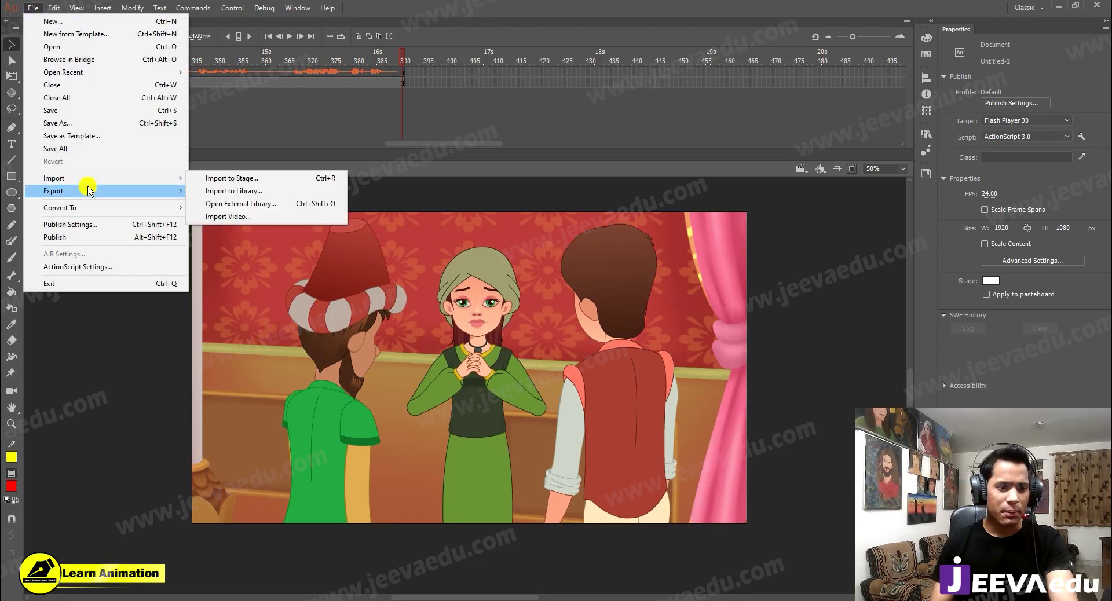
mouse_move(90, 192)
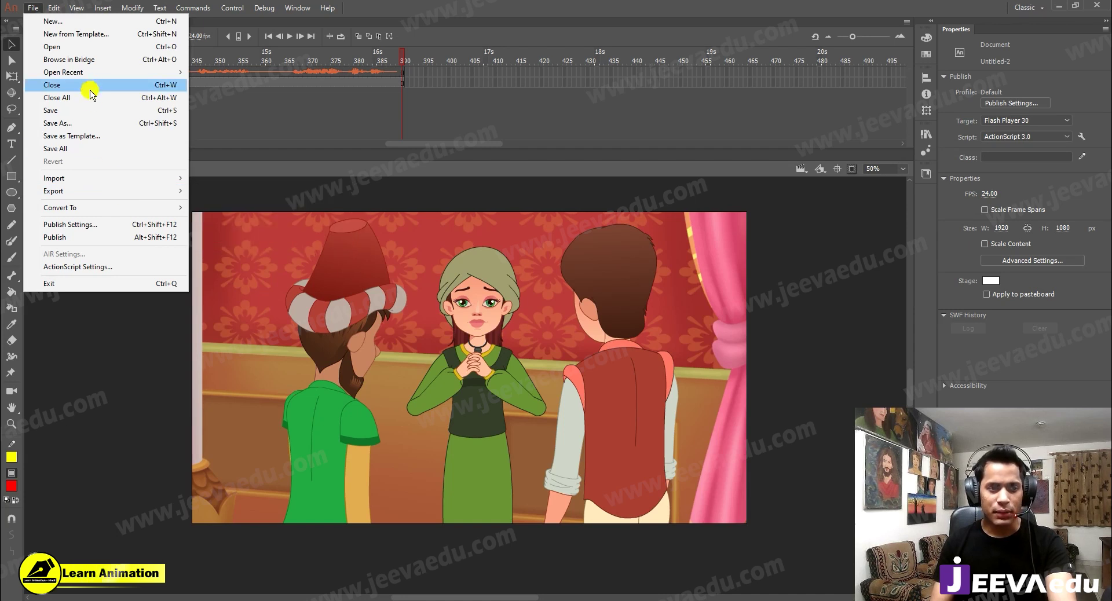
mouse_move(124, 195)
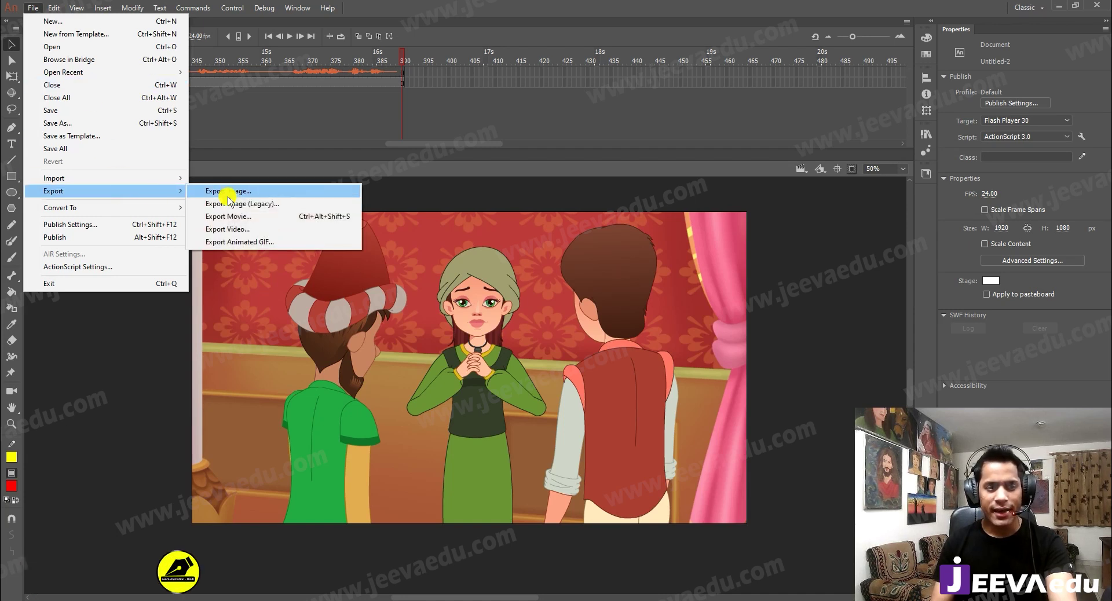
click(243, 230)
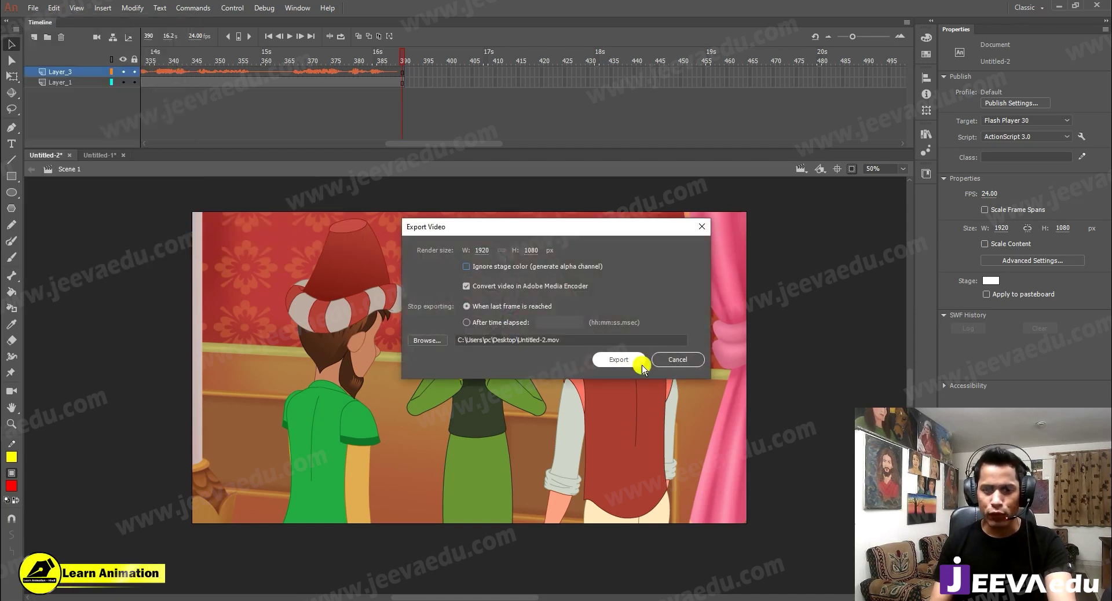
click(427, 341)
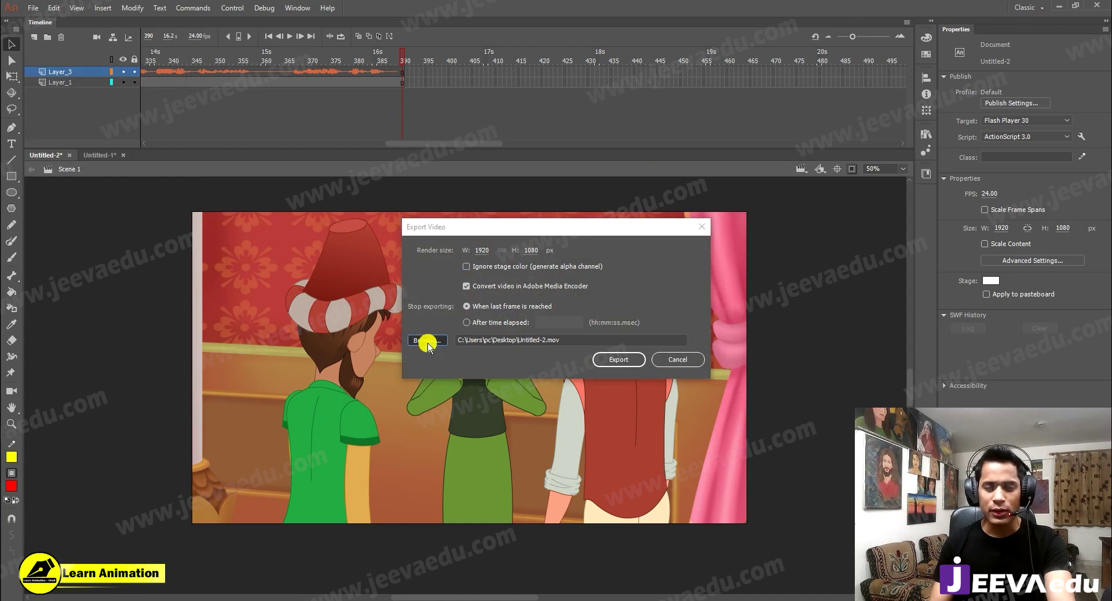
drag(595, 255, 458, 235)
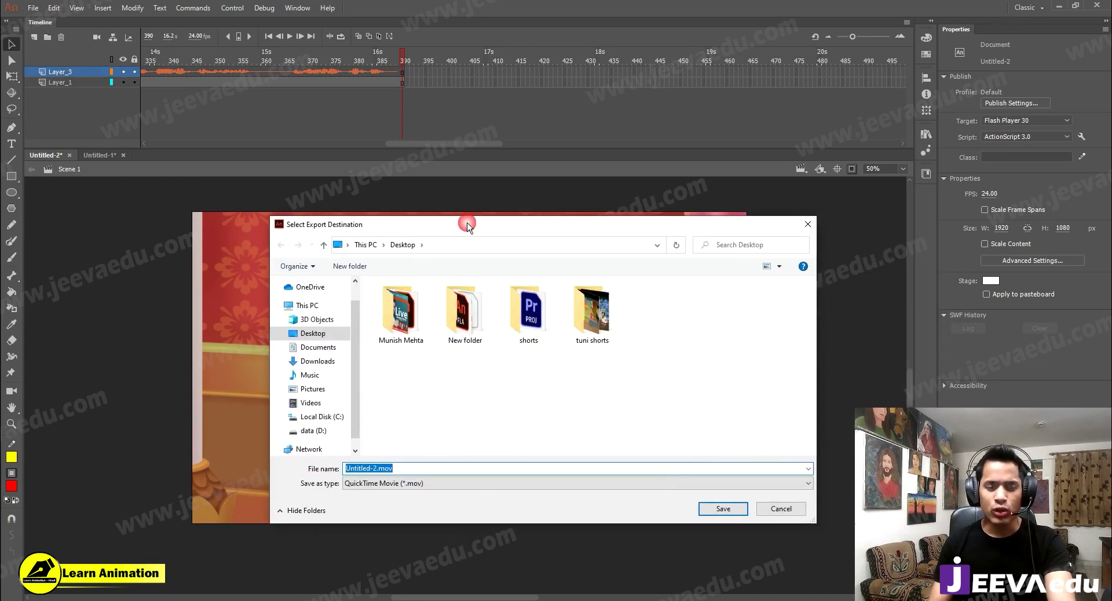
text(1)
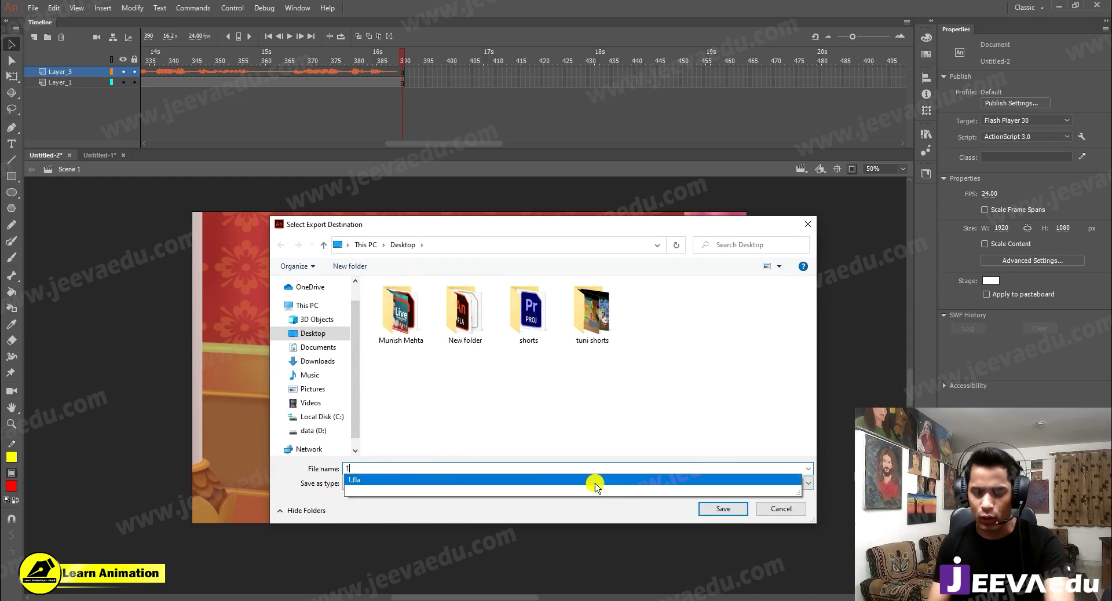
click(676, 404)
click(721, 509)
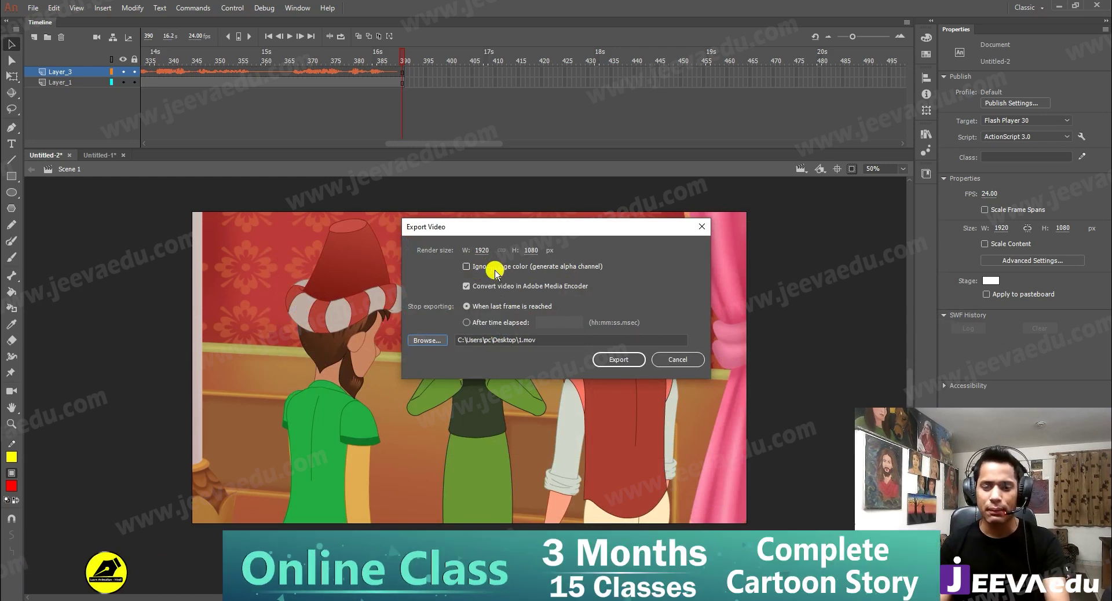
click(635, 361)
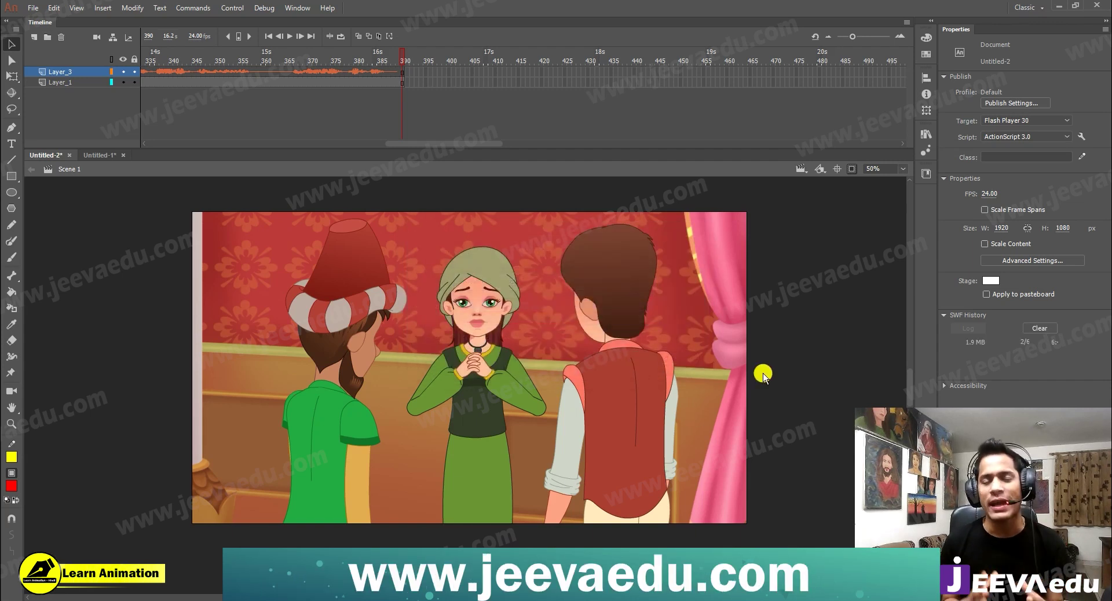
Step: Switch to the desktop, open 1.mov in VLC media player, dismiss the update notice and watch the video full screen
click(1059, 5)
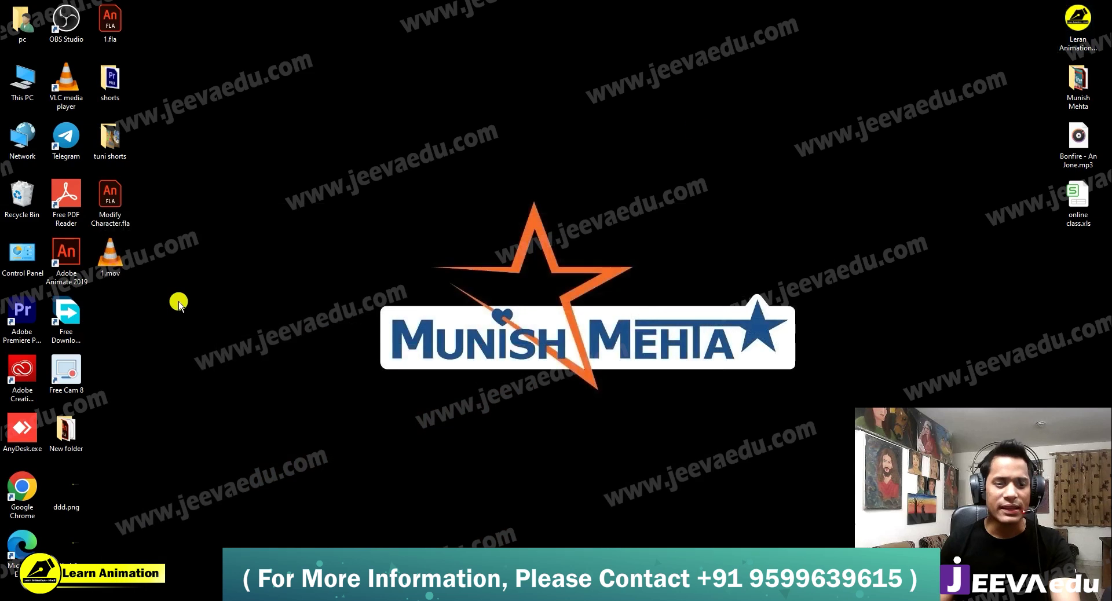
double_click(116, 261)
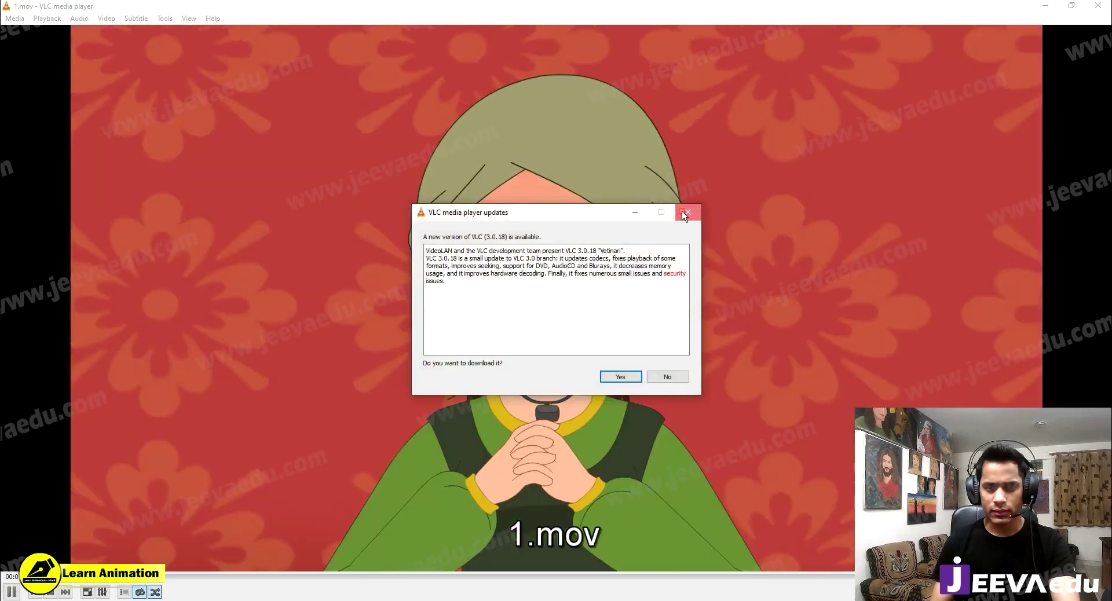
click(725, 328)
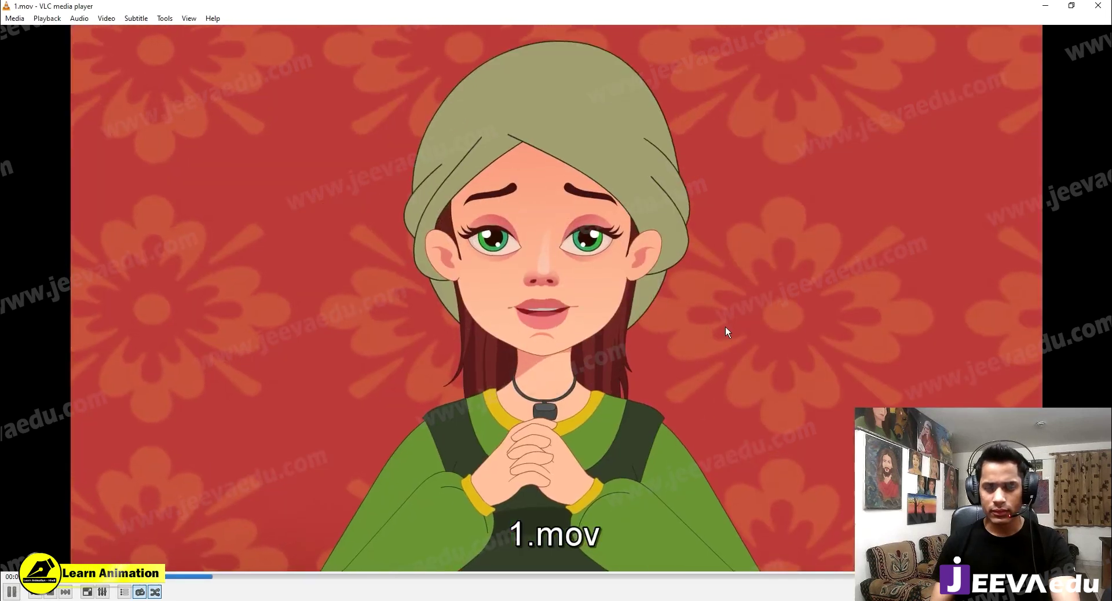
double_click(725, 327)
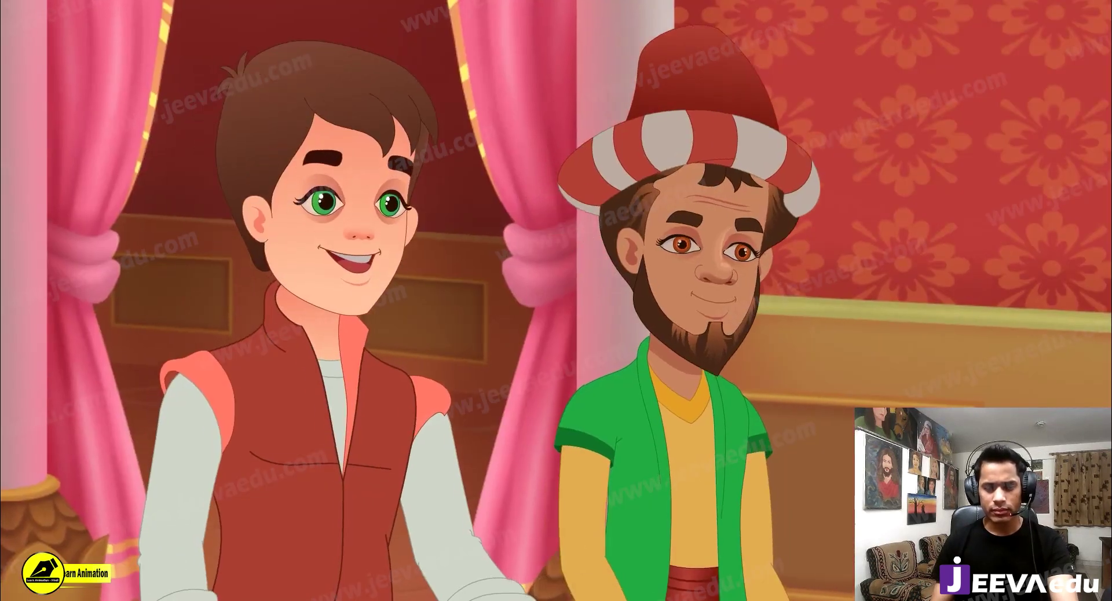